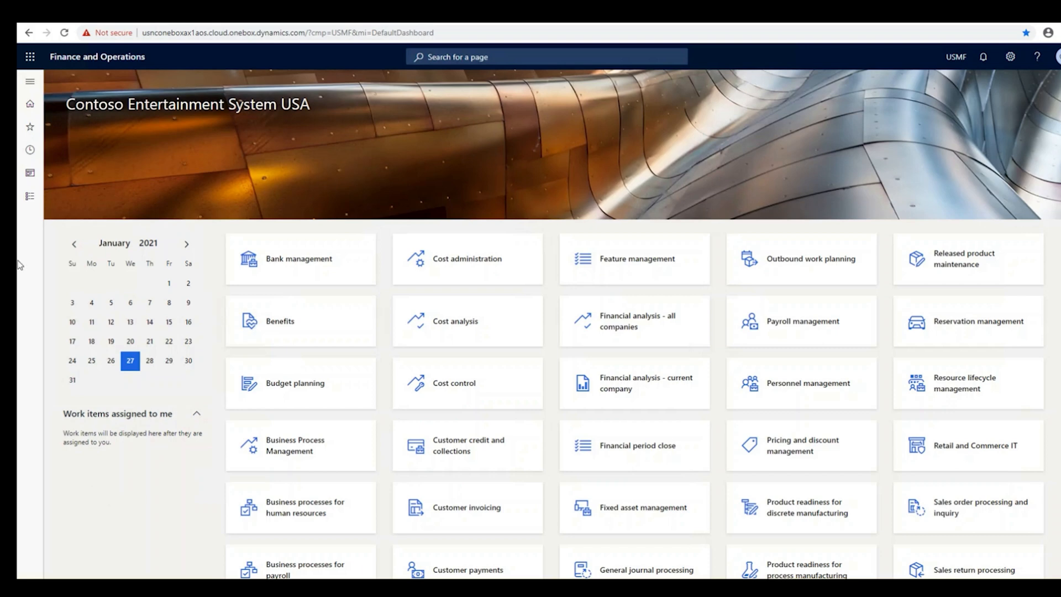
Open the Bluestar PLM engineering objects workspace and the Multivibrator master item 100421
click(30, 197)
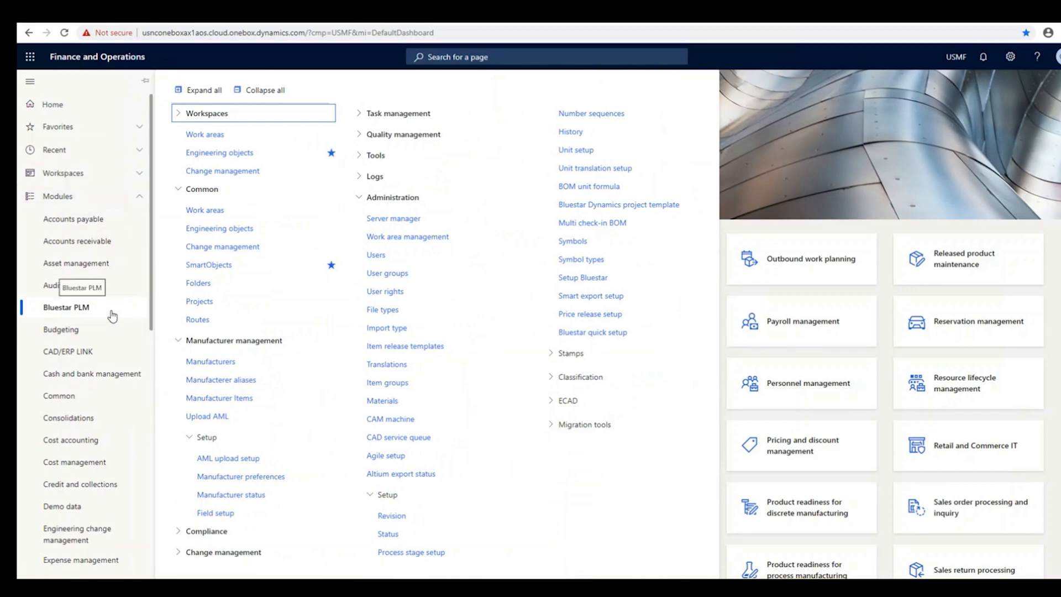
click(259, 153)
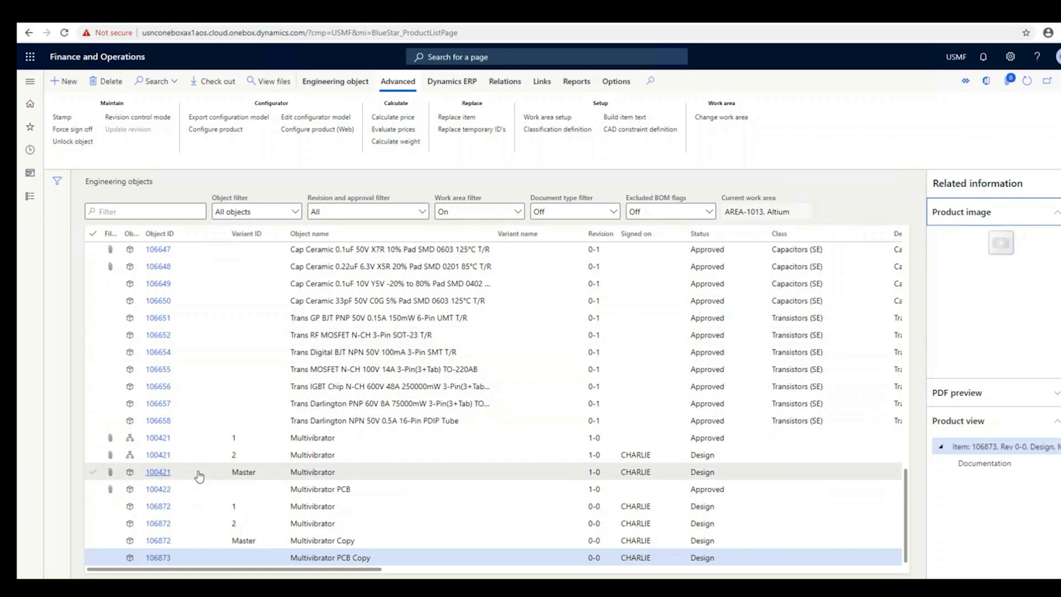
click(199, 475)
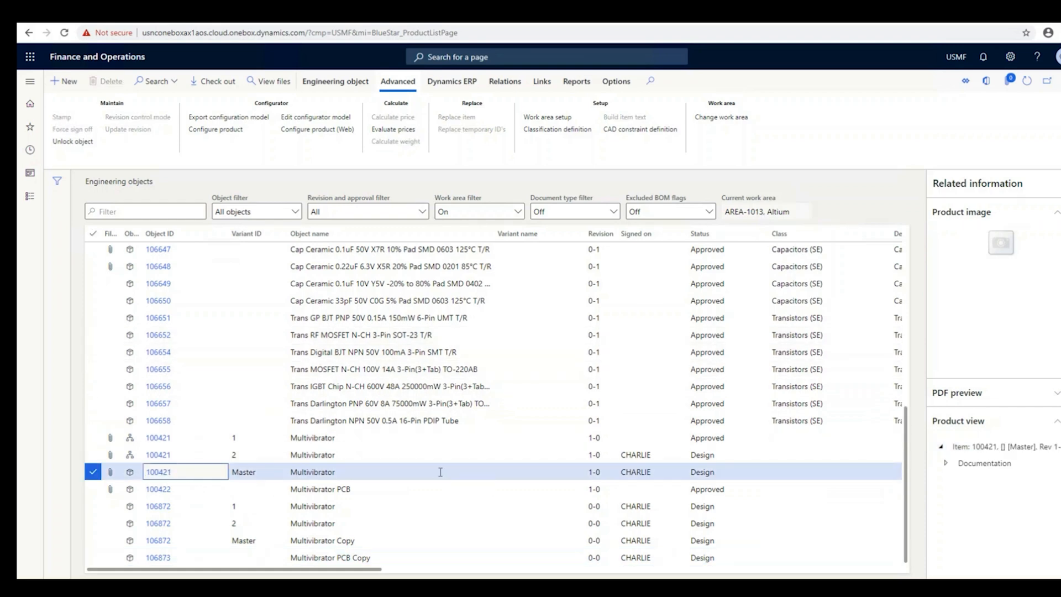
click(162, 473)
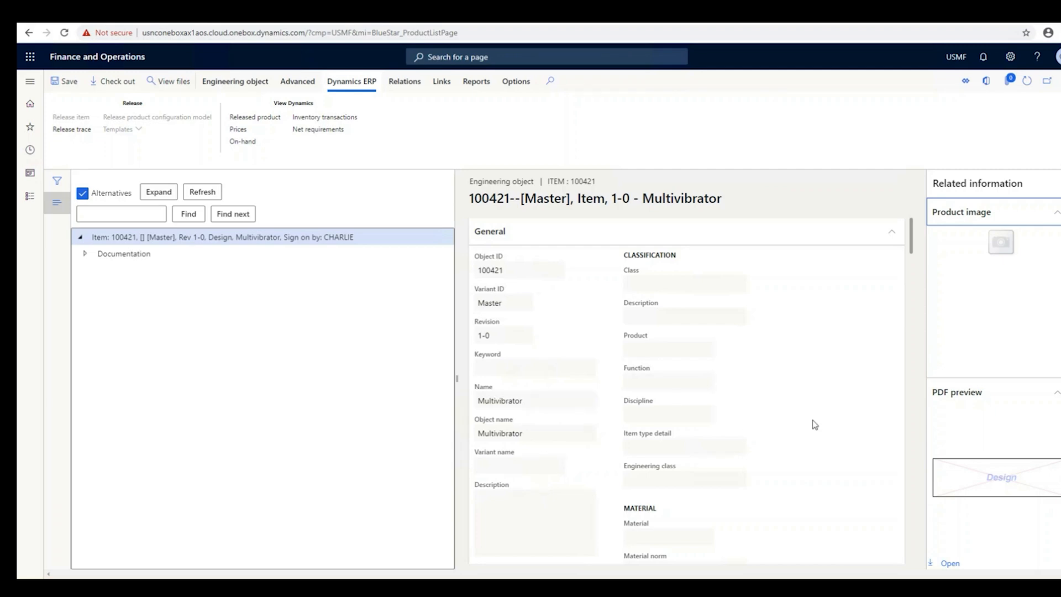
Review the general and Dynamics data of master item 100421, and return to the engineering objects list
click(693, 284)
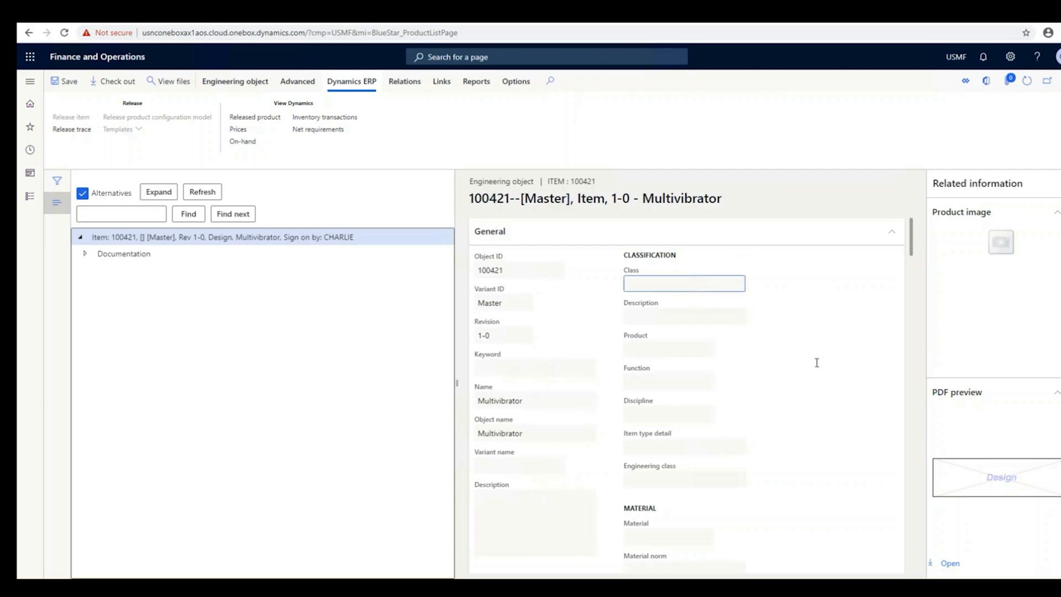
scroll(796, 425, down, 8)
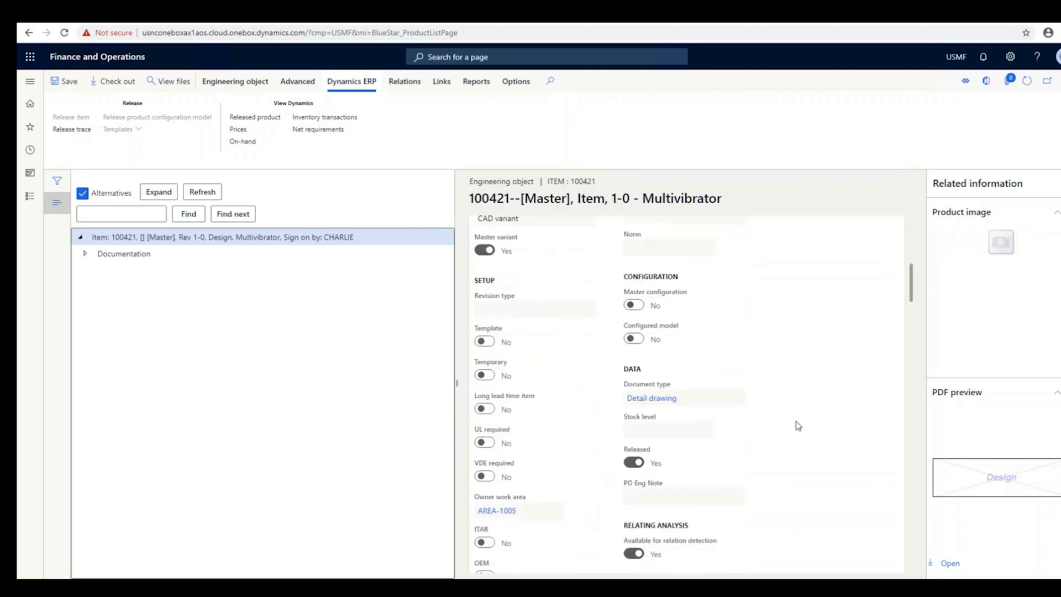
scroll(797, 425, down, 10)
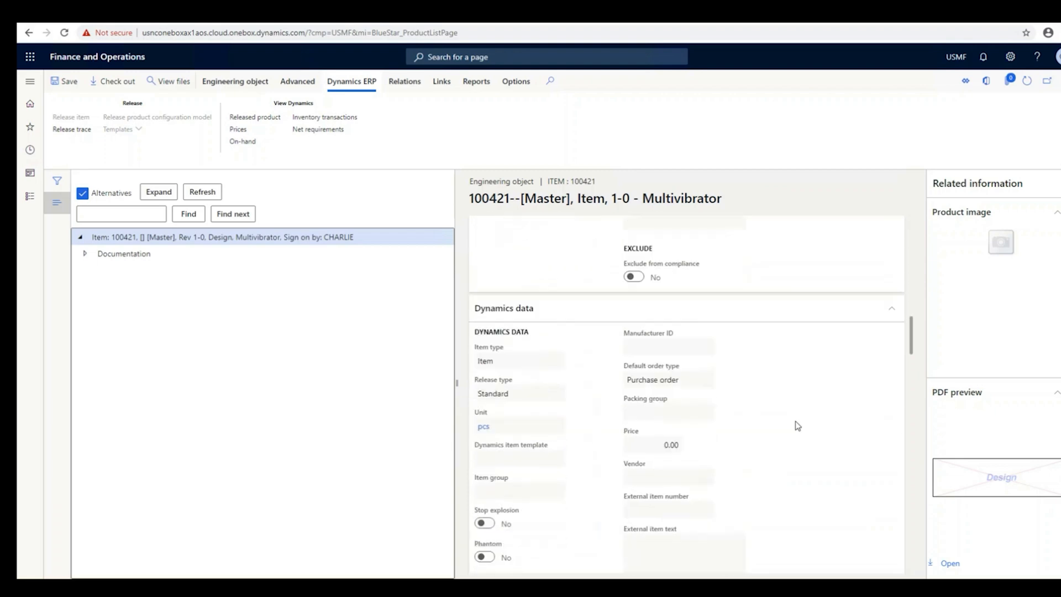
scroll(797, 425, down, 1)
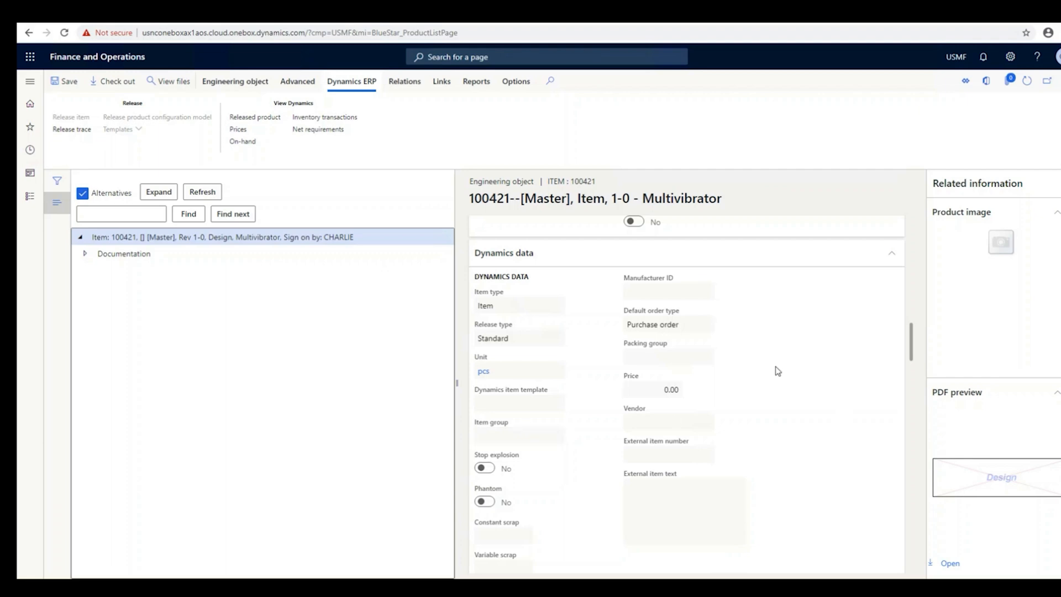
click(1057, 83)
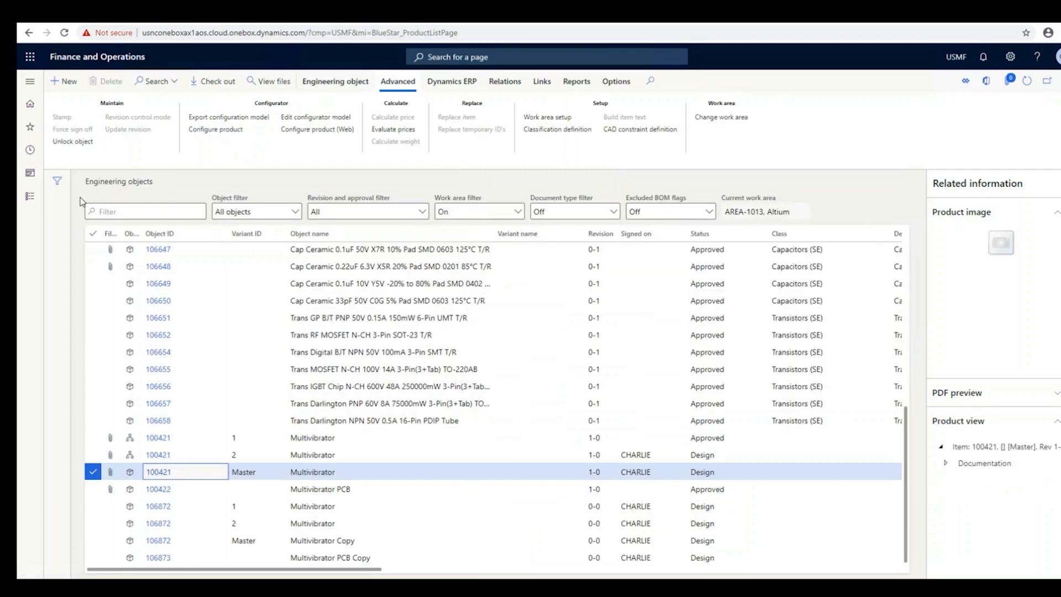
Check out the Multivibrator master item 100421 to c:\myloadpoint\ with a full checkout and file opening, and switch to Altium Designer
click(215, 83)
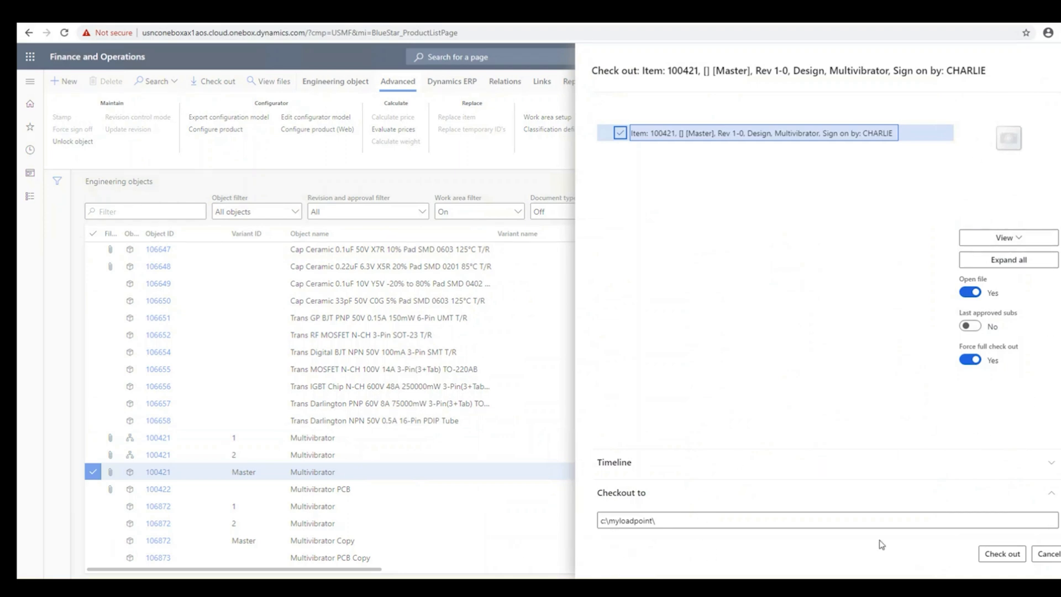
click(1000, 554)
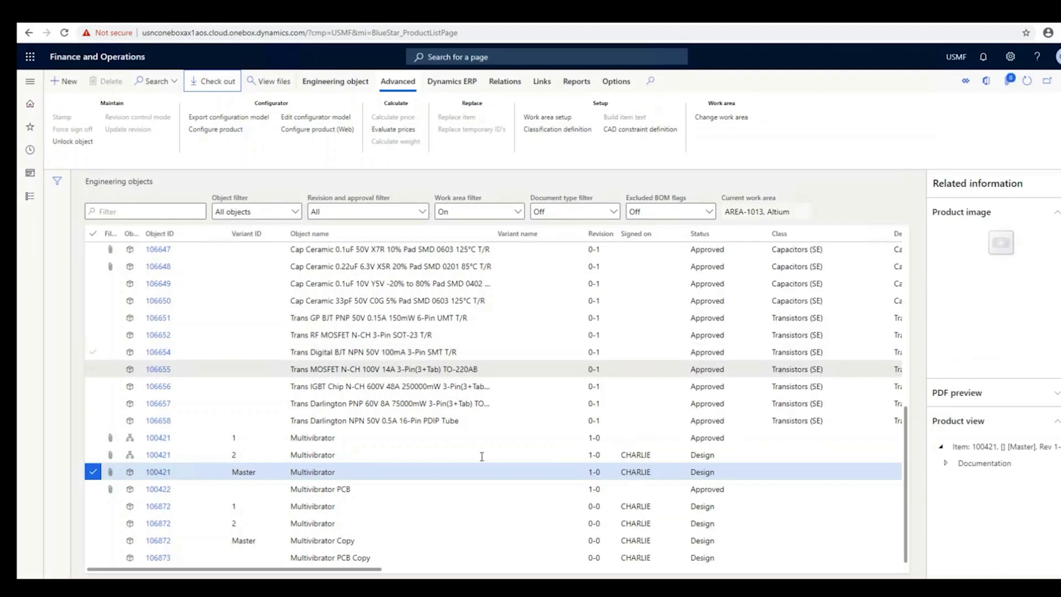
click(466, 548)
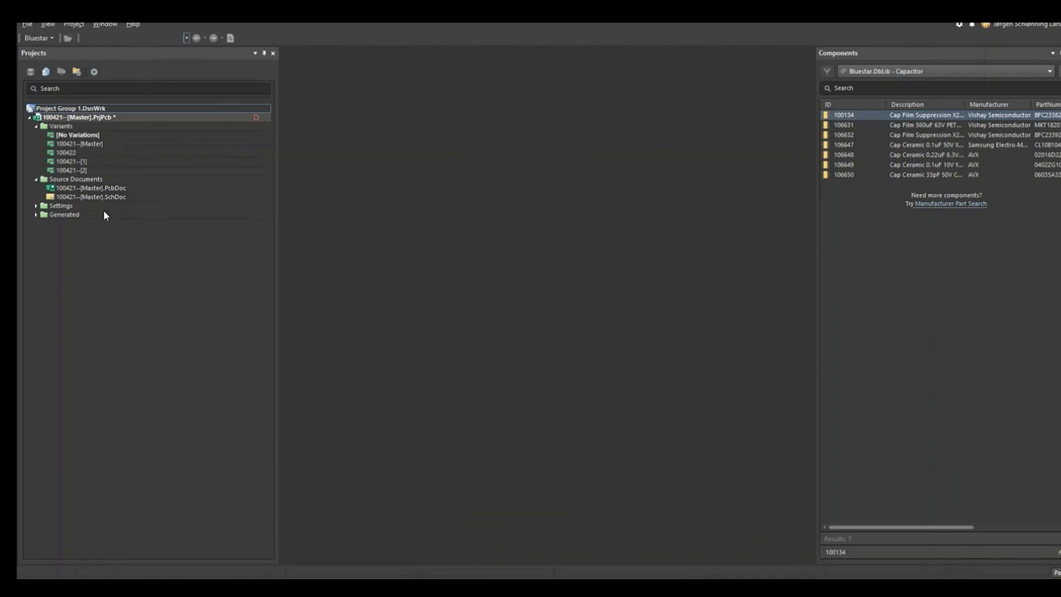
Open the schematic document 100421--[Master].SchDoc from the project's source documents
click(112, 198)
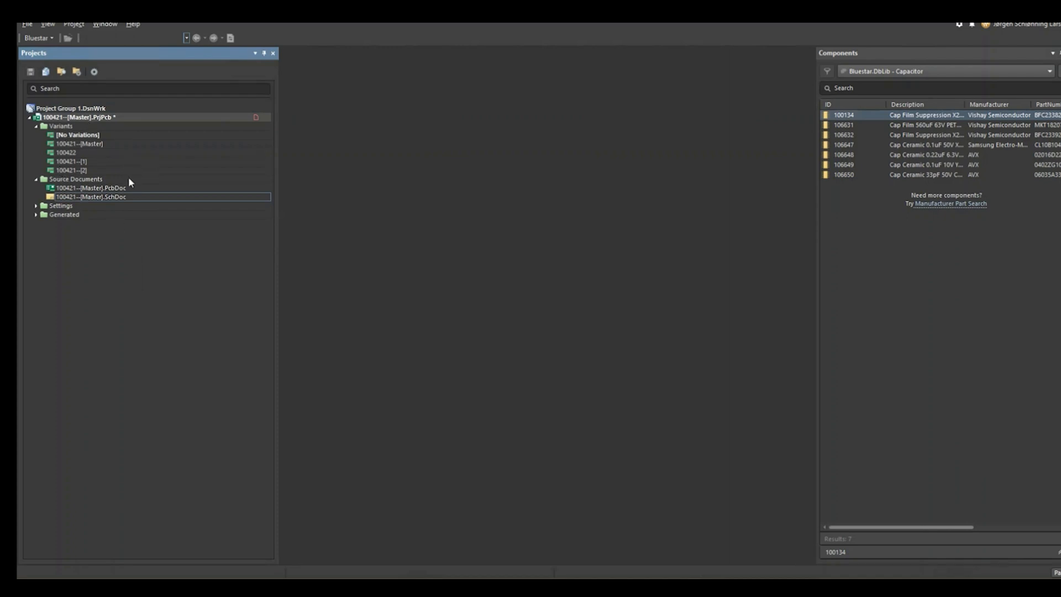
double_click(145, 198)
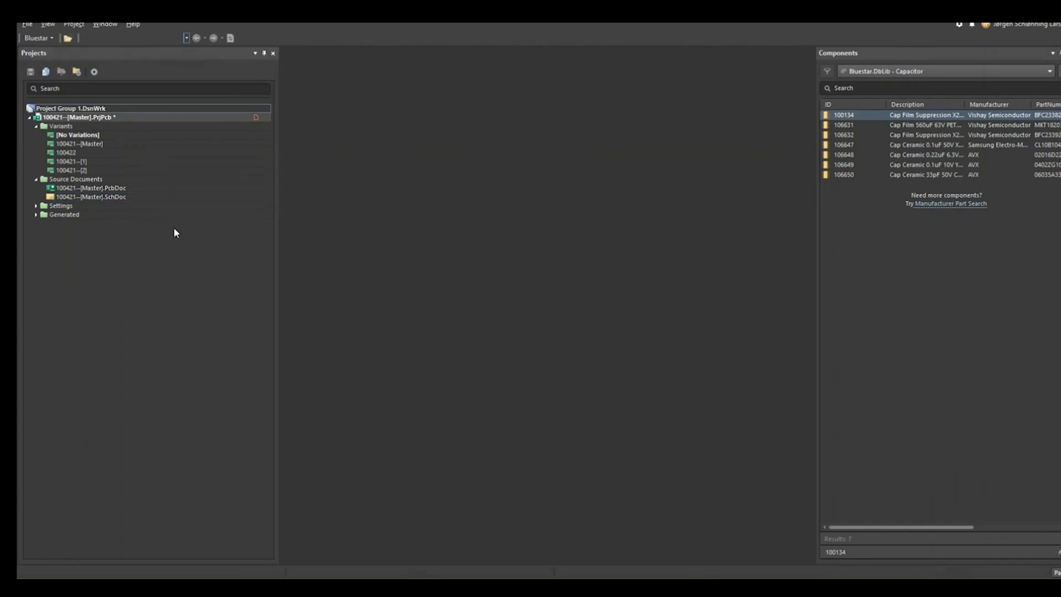
double_click(70, 197)
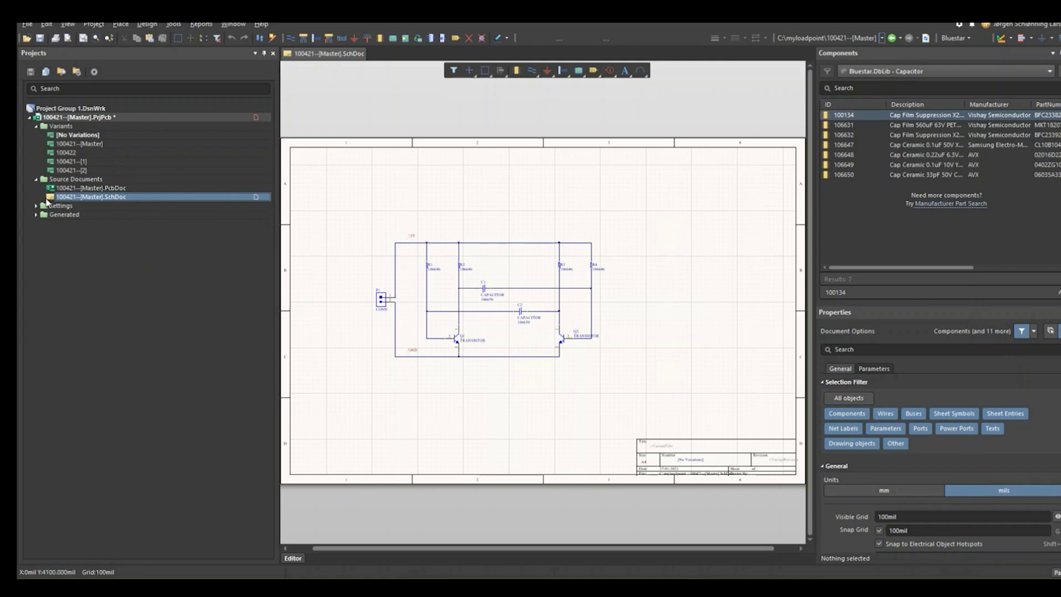
Generate new Bluestar IDs for the master, PCB and both variants of project 100421, accepting the file renaming
click(967, 38)
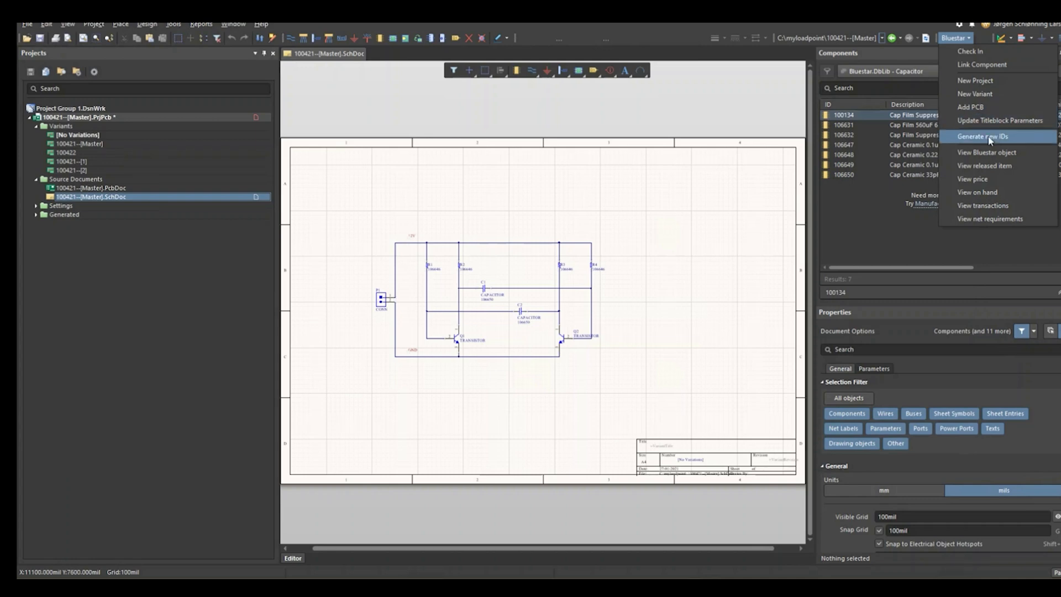
click(1030, 142)
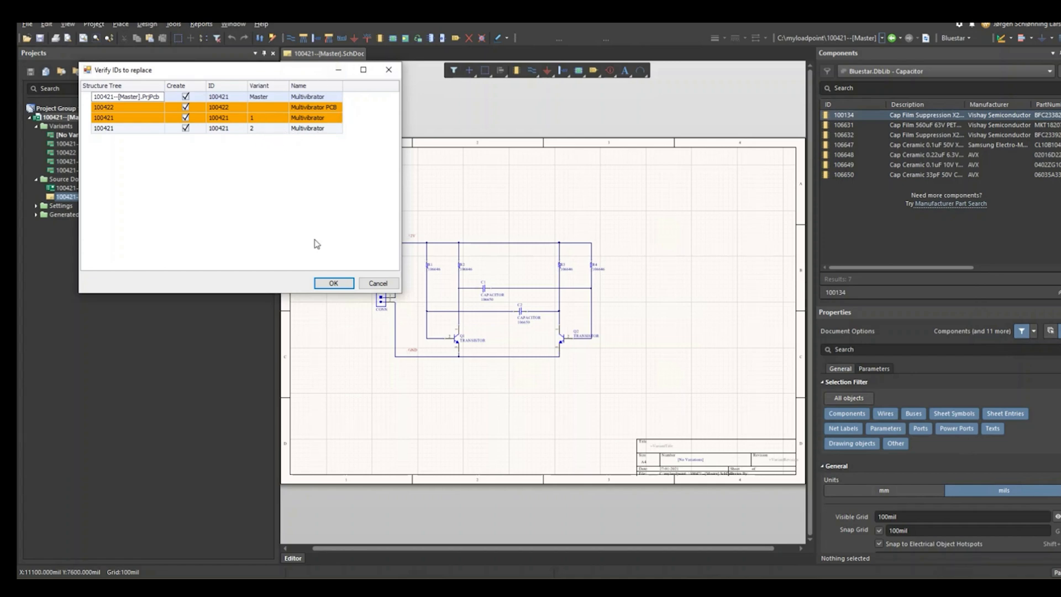
click(332, 283)
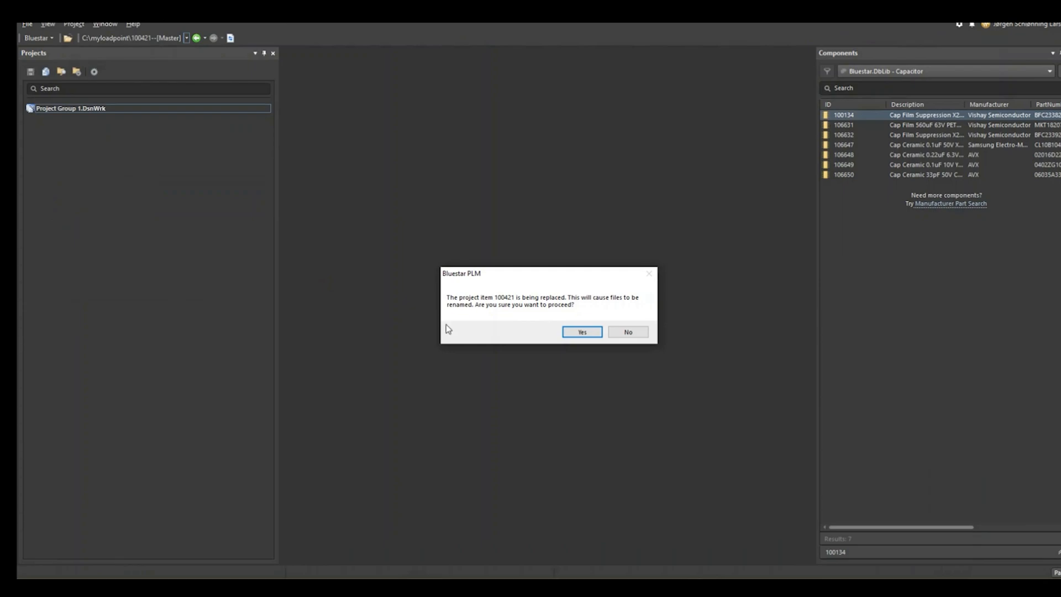
click(574, 334)
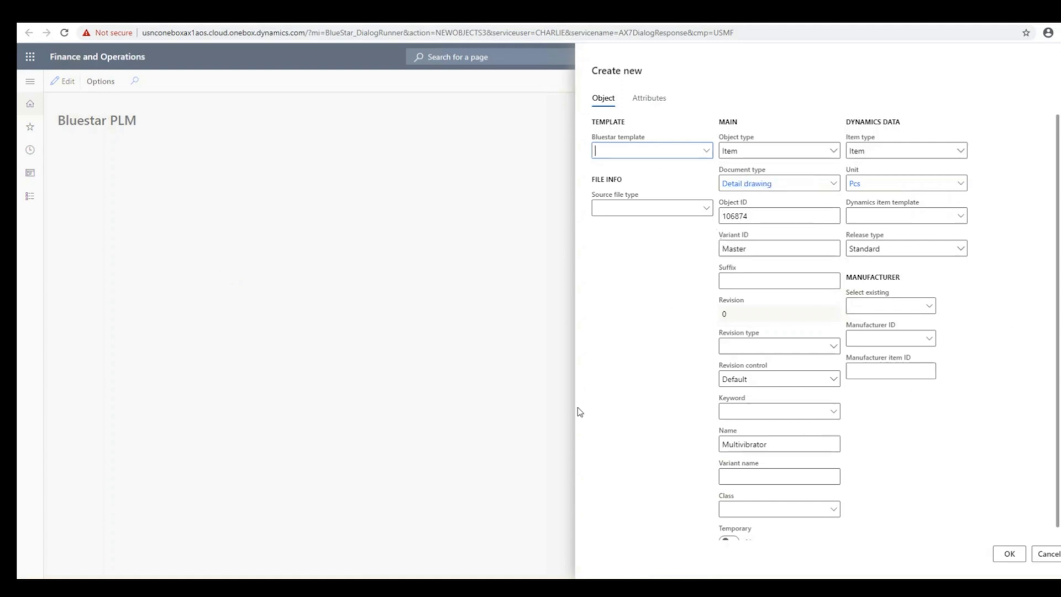
Create the new master item with the name "Multivibrator Copy"
click(801, 443)
key(ctrl+shift+Left)
text(Copy)
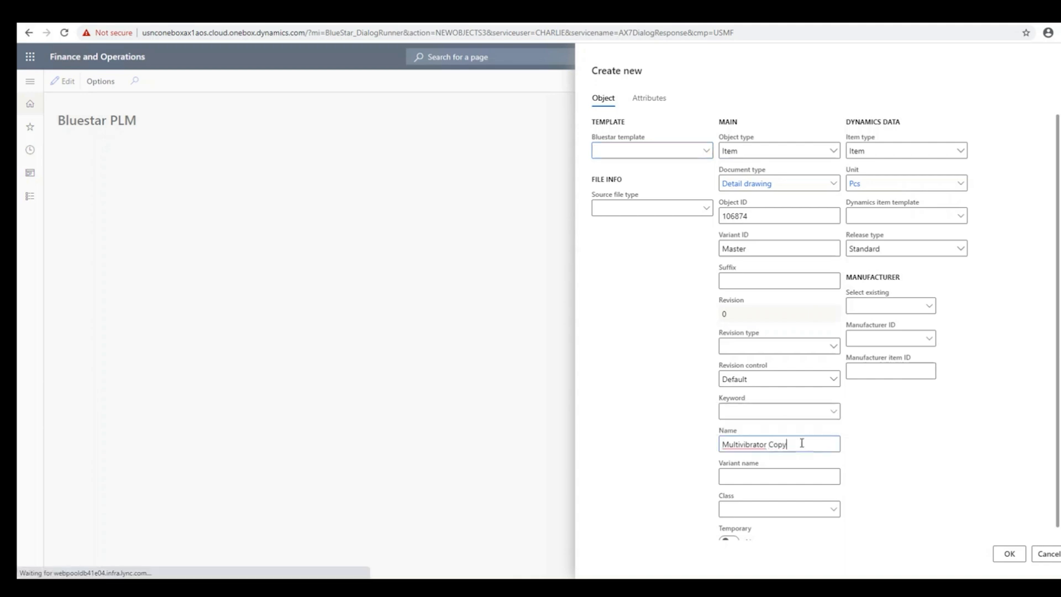
click(1009, 552)
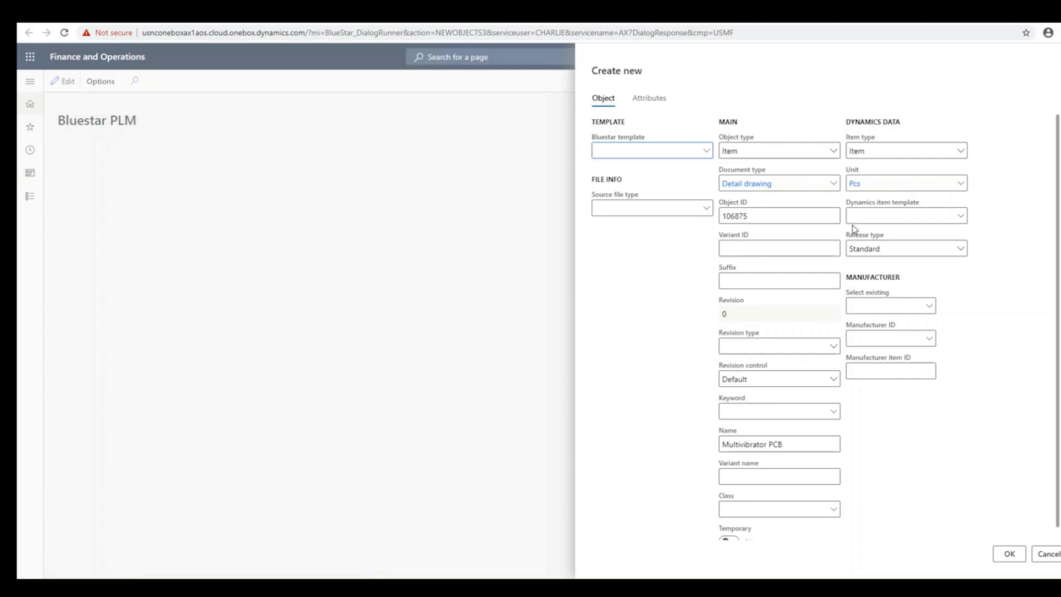
Create the new PCB item with the name "Multivibrator PCB Copy"
click(801, 444)
text(Copy)
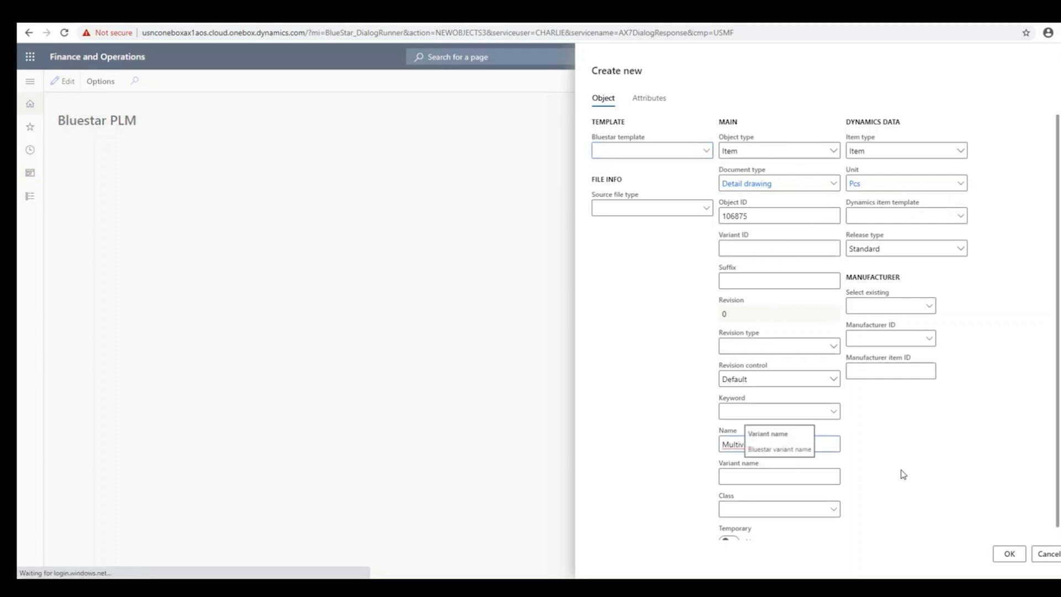
click(1009, 553)
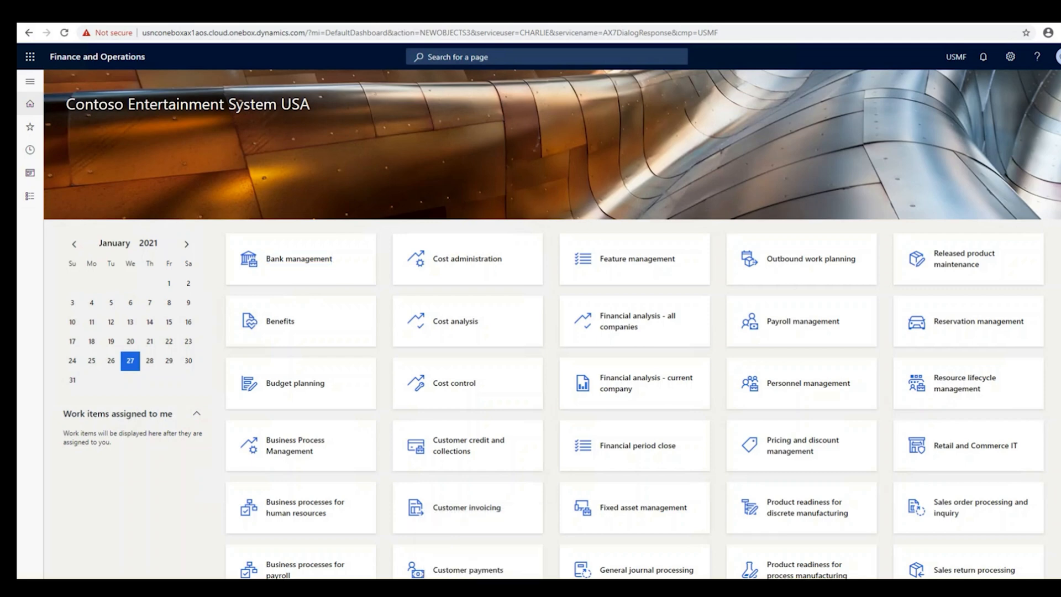
Switch back to Altium Designer and open the copied project's schematic 106874--[Master].SchDoc
mouse_move(484, 584)
click(469, 550)
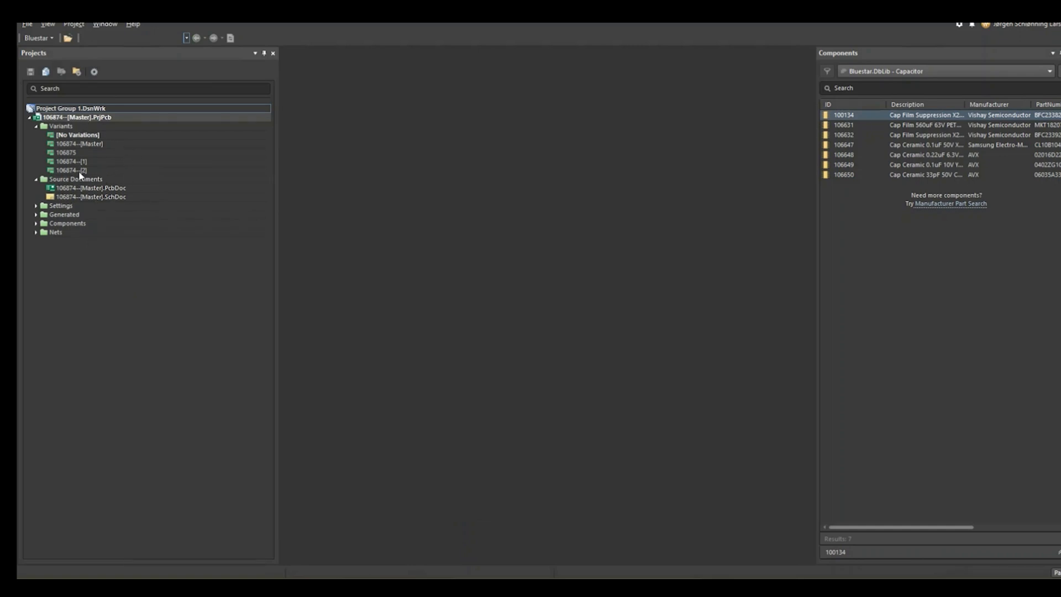
double_click(87, 196)
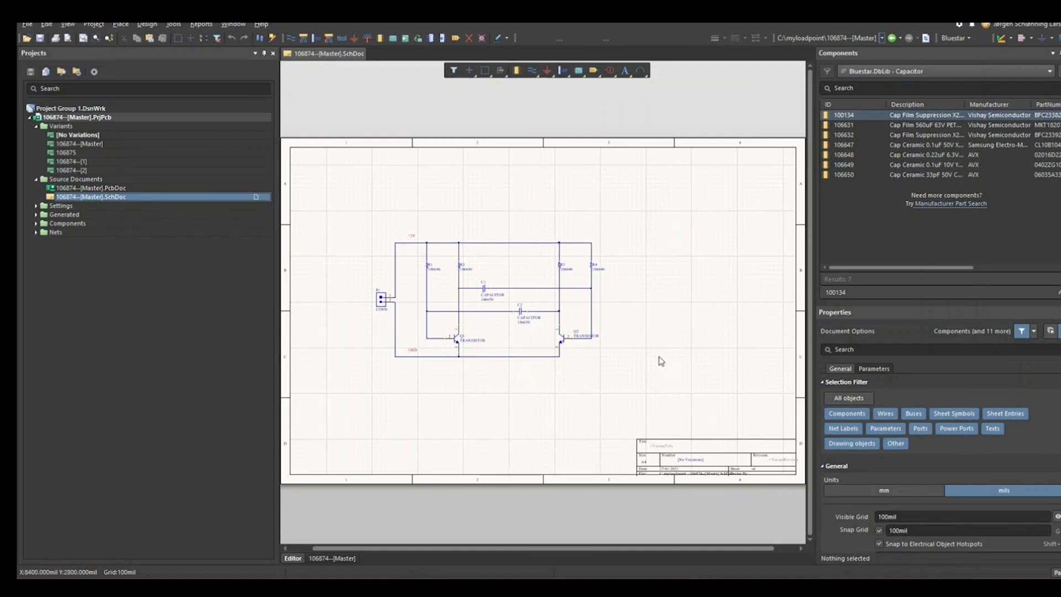
Change the designator of resistor R4 in the schematic and save the document
click(591, 264)
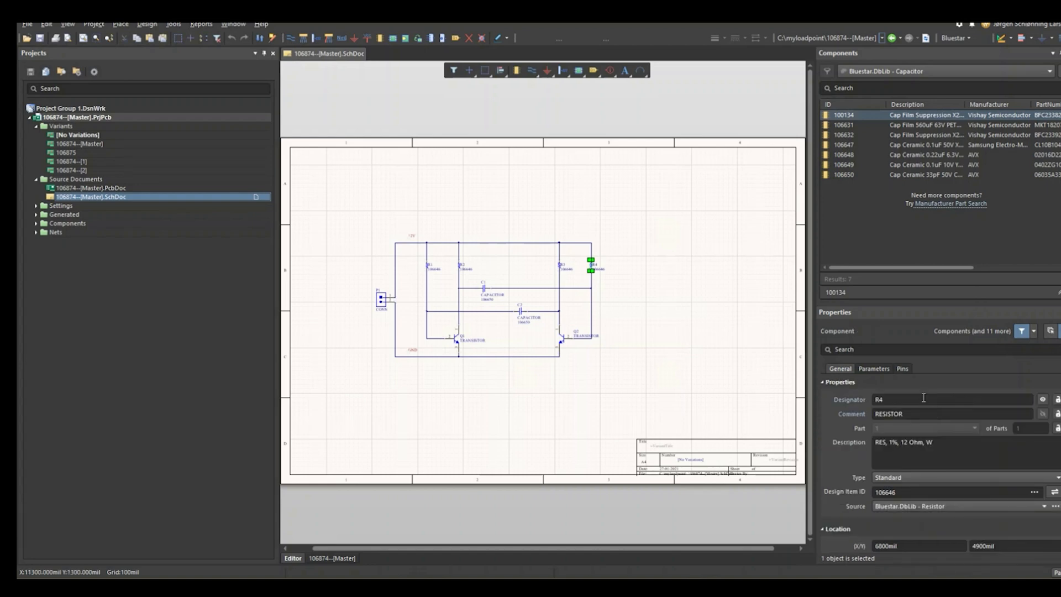
click(922, 398)
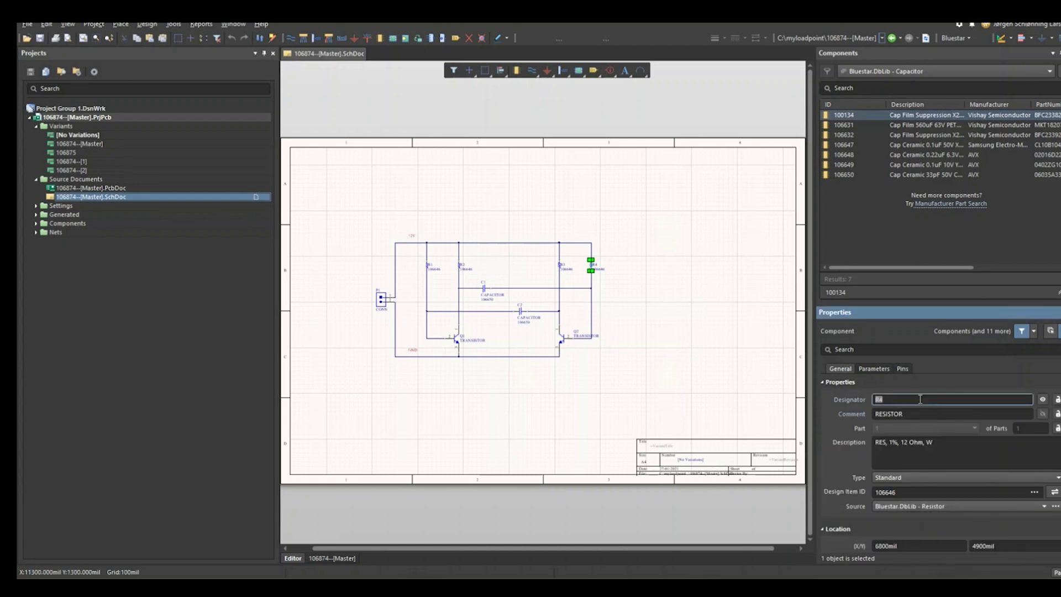
click(665, 313)
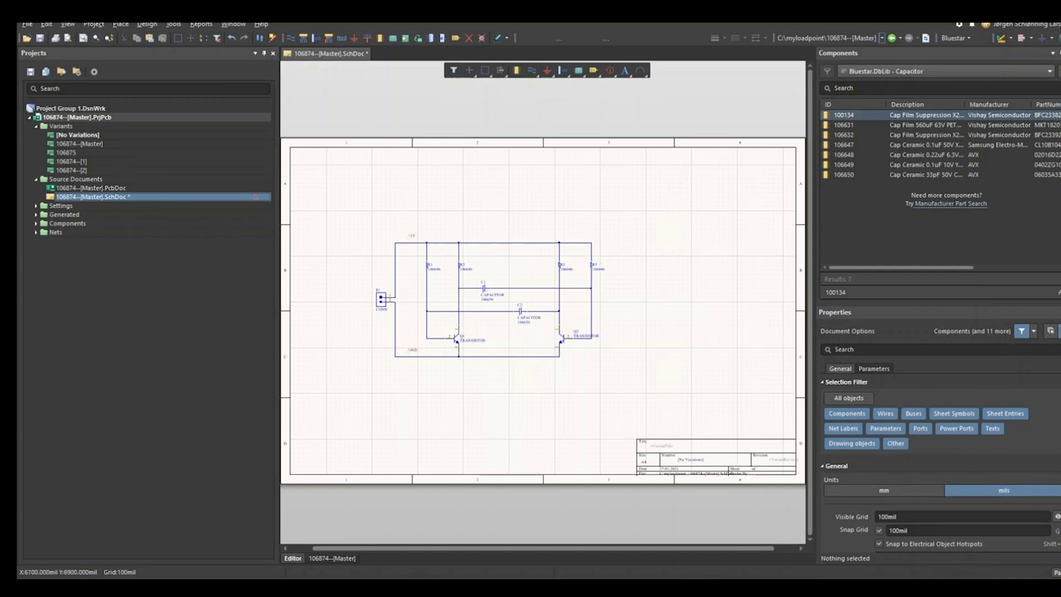
click(40, 41)
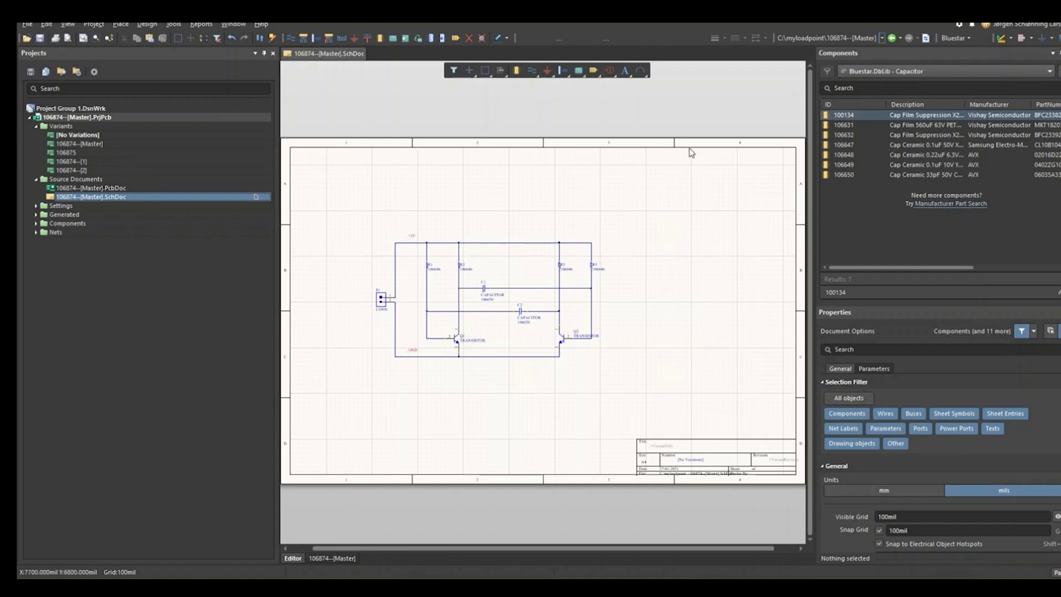
Start the Bluestar check-in of the copied project and run the output jobs before checking in
click(970, 38)
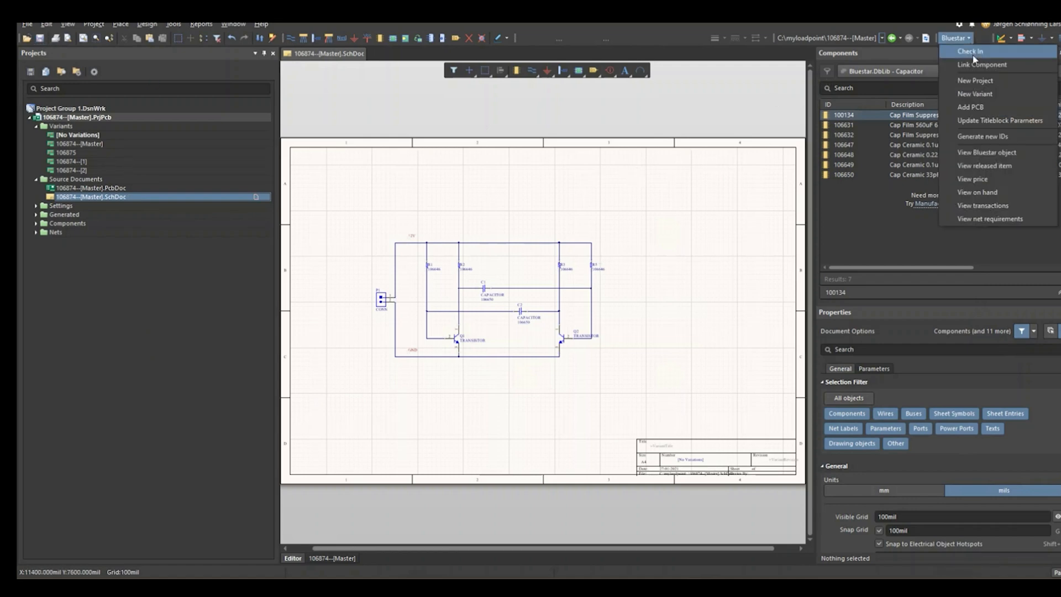
click(973, 54)
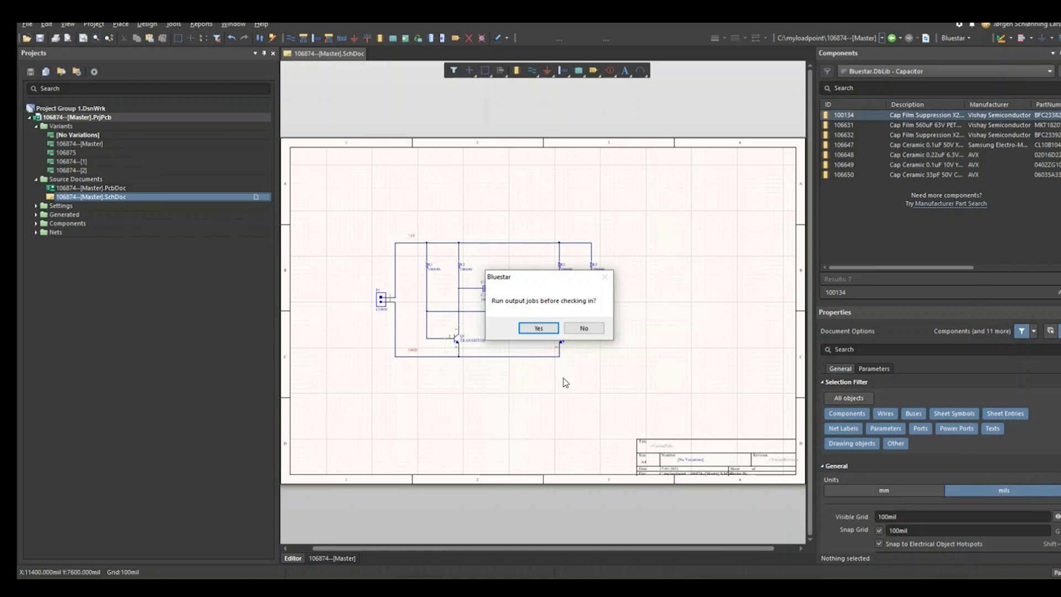
click(550, 328)
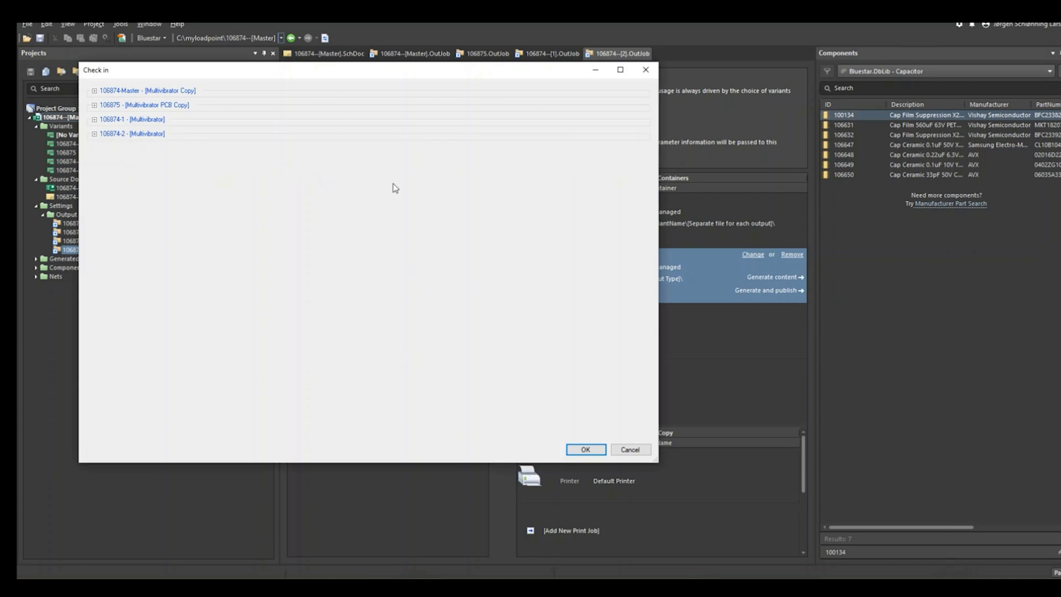
Review the check-in details and output files of 106874-Master and the 106875 PCB copy
click(95, 91)
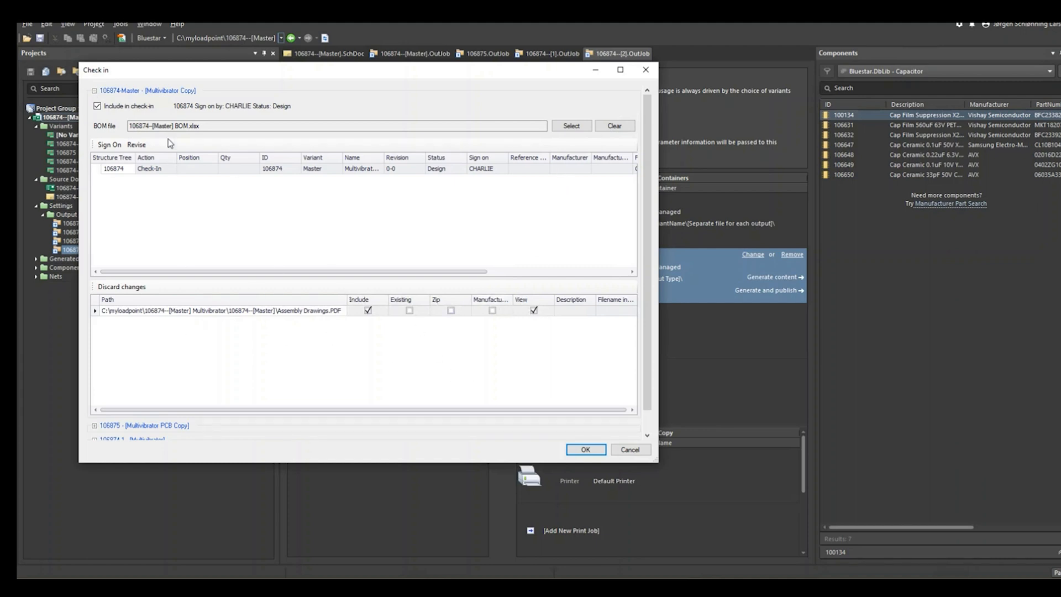
click(94, 91)
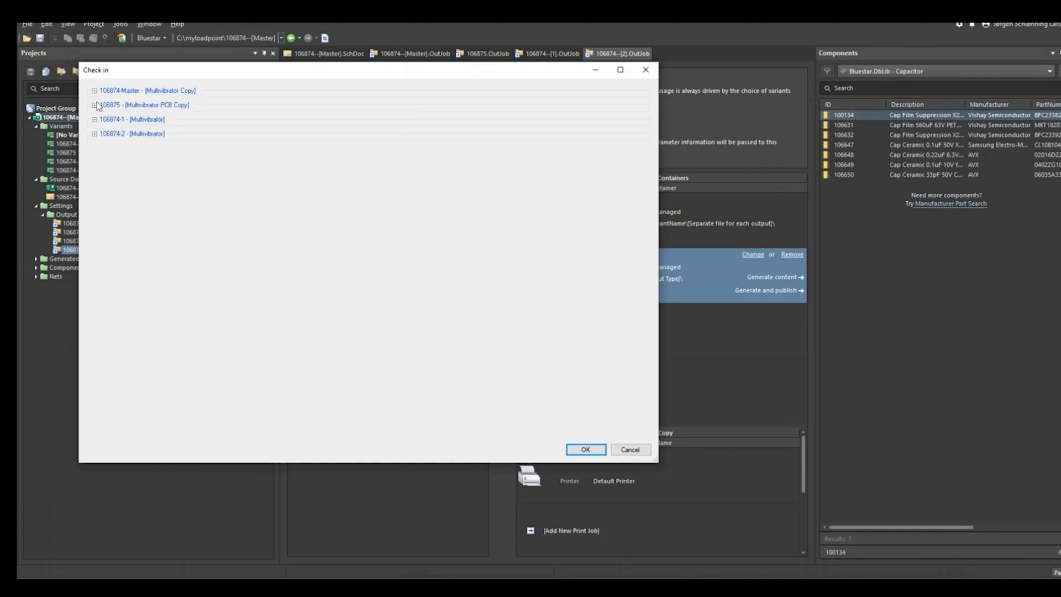
click(95, 105)
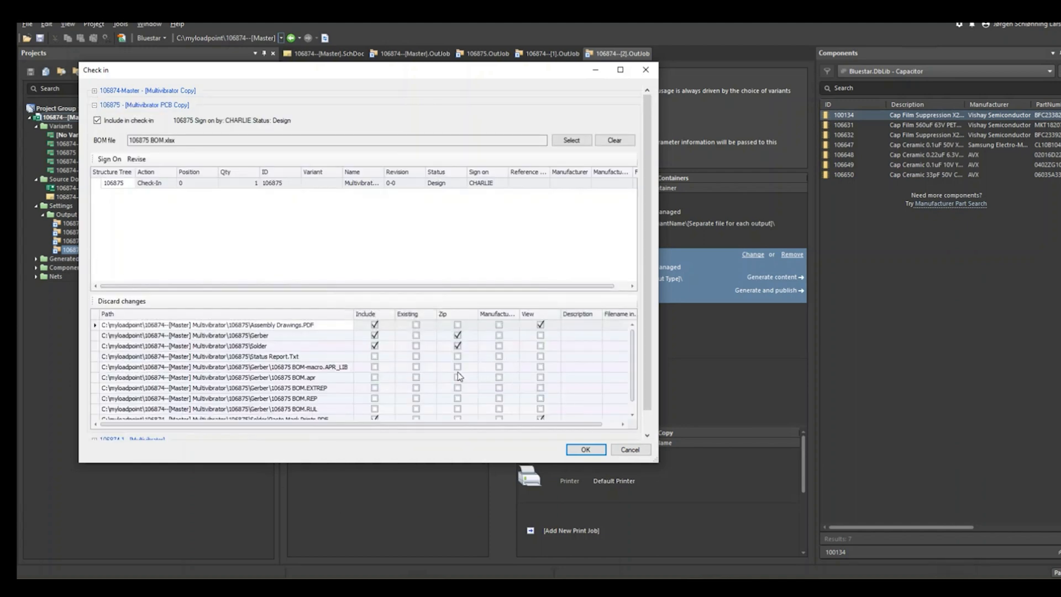
scroll(412, 383, down, 1)
scroll(346, 417, down, 1)
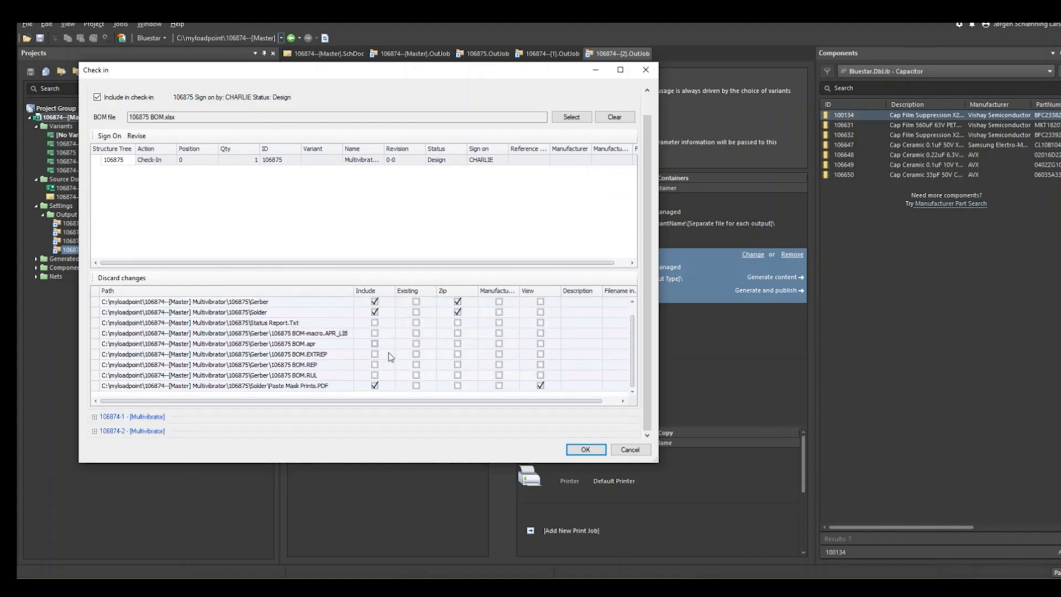
scroll(390, 356, up, 2)
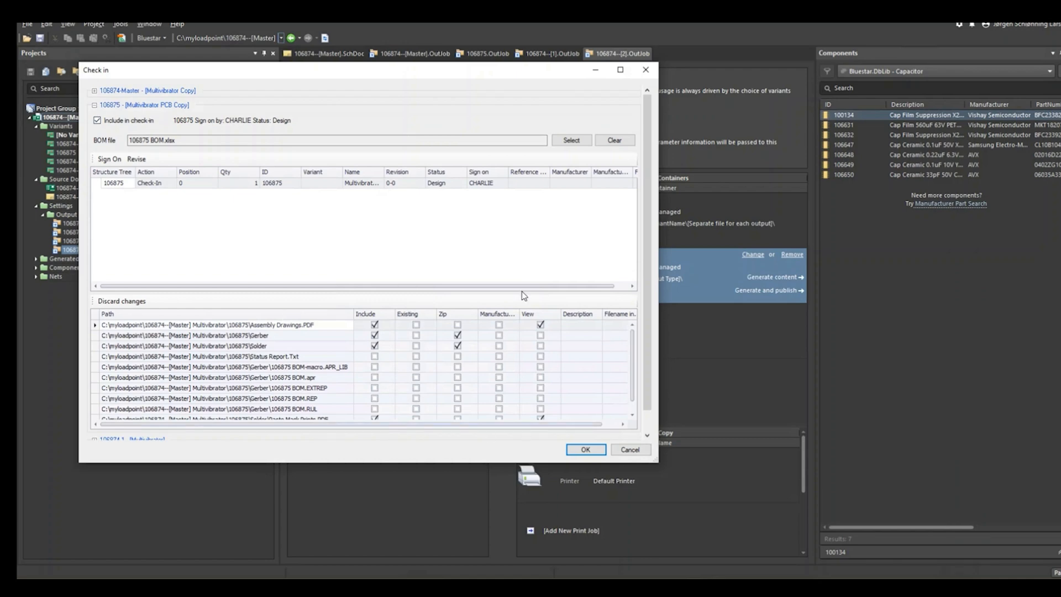
click(95, 106)
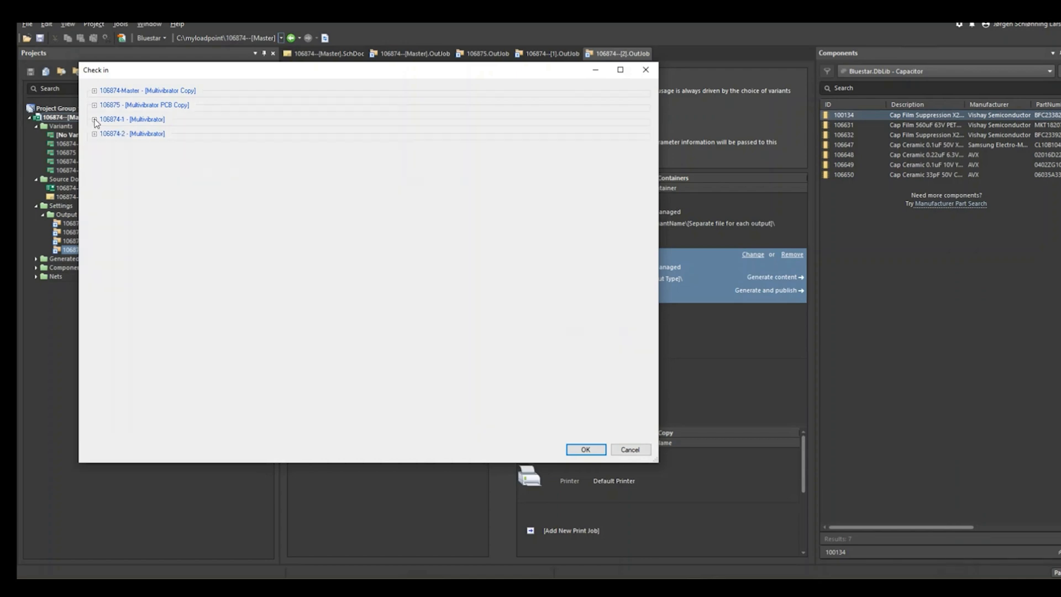
Review the BOM structure and output files of variant 106874-1 in the check-in
click(94, 119)
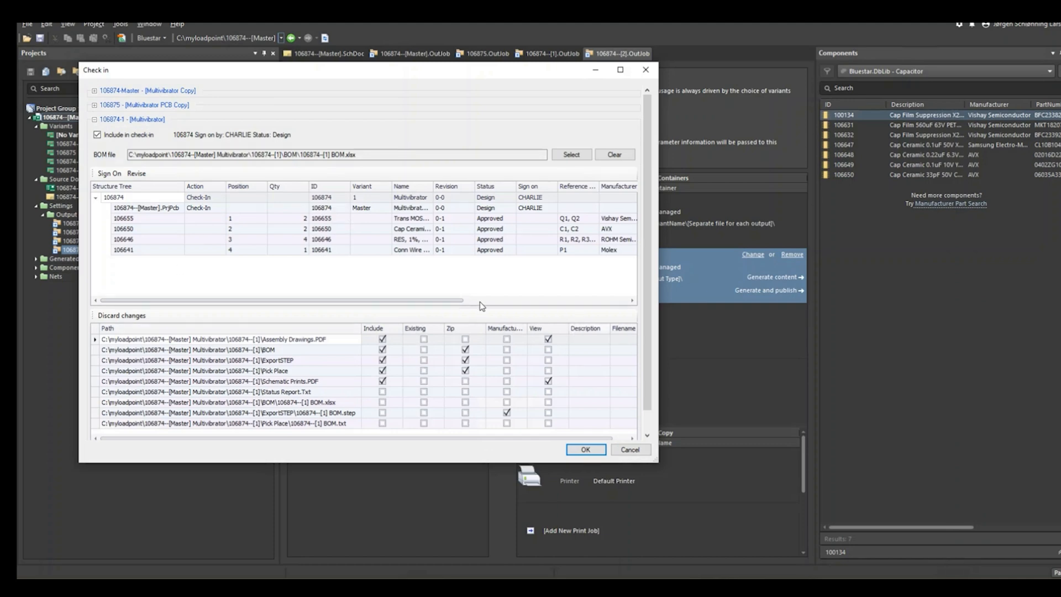
drag(443, 301, 576, 307)
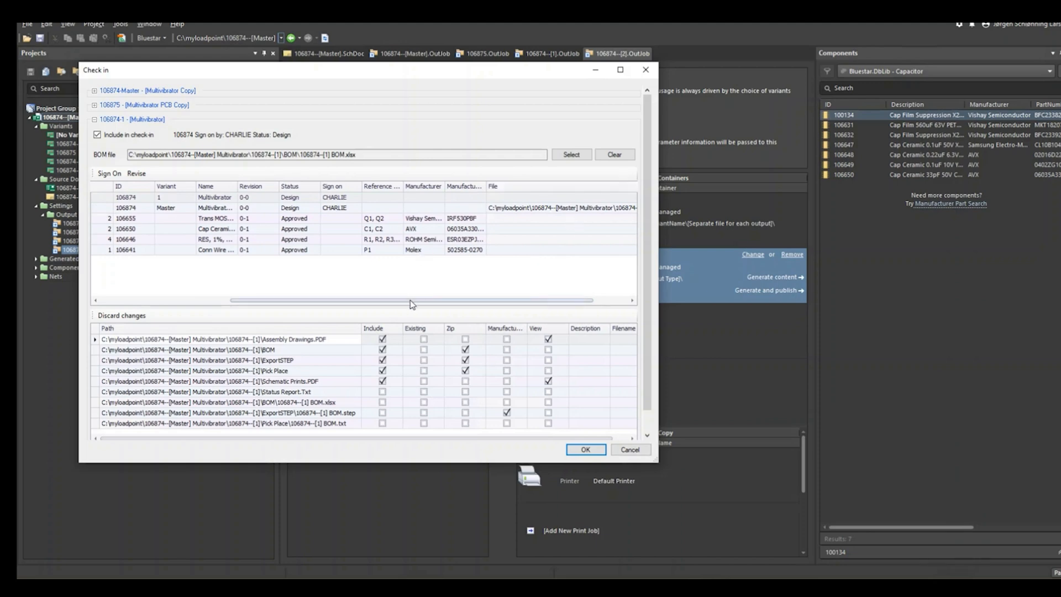
drag(412, 304, 232, 308)
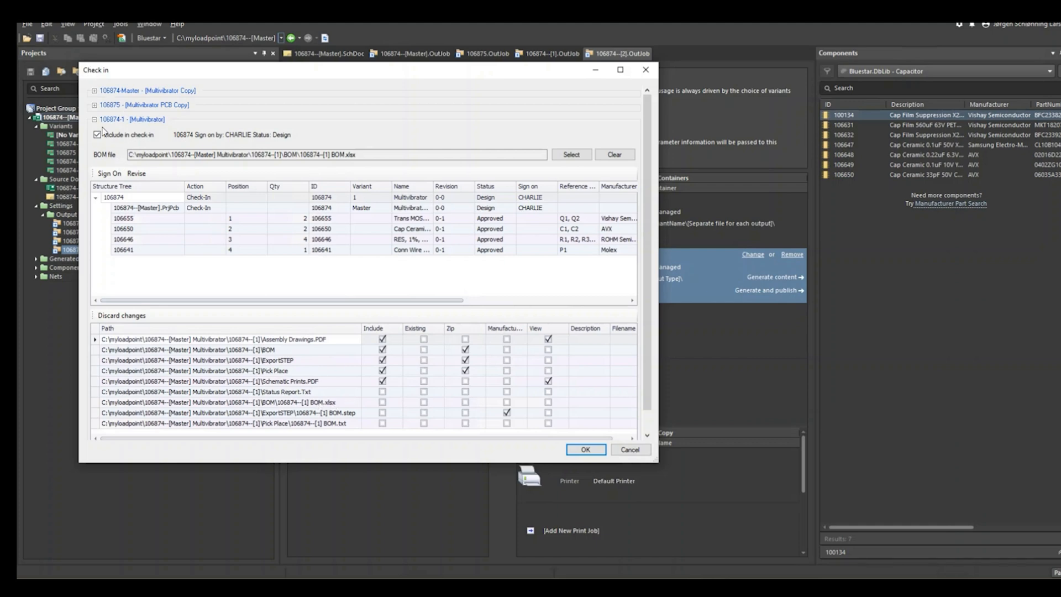
click(95, 119)
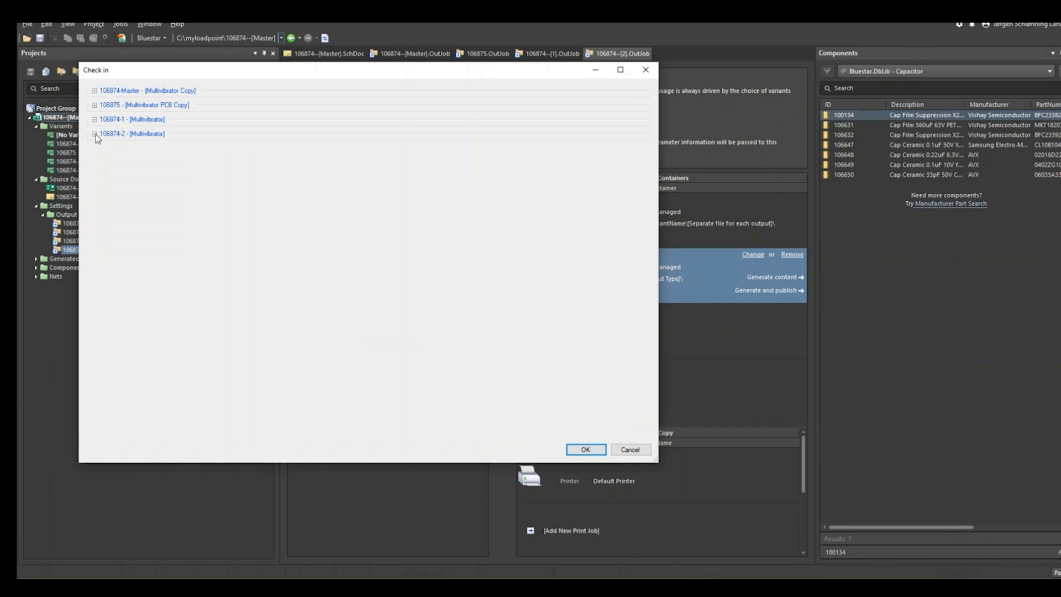
Review the BOM structure and files of variant 106874-2, then confirm the check-in and close its log
click(94, 134)
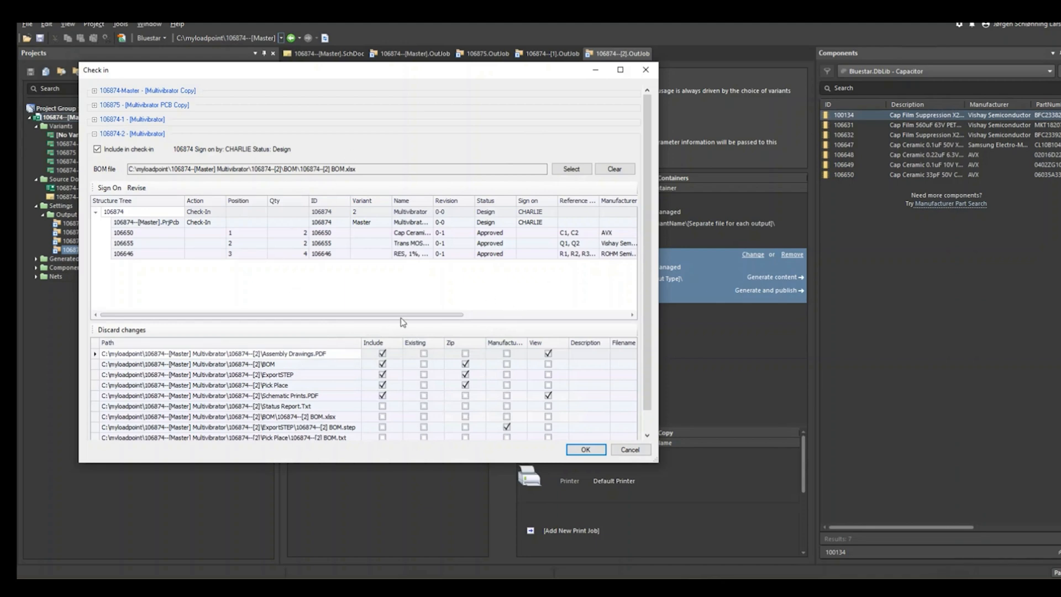
drag(406, 318, 210, 323)
click(585, 449)
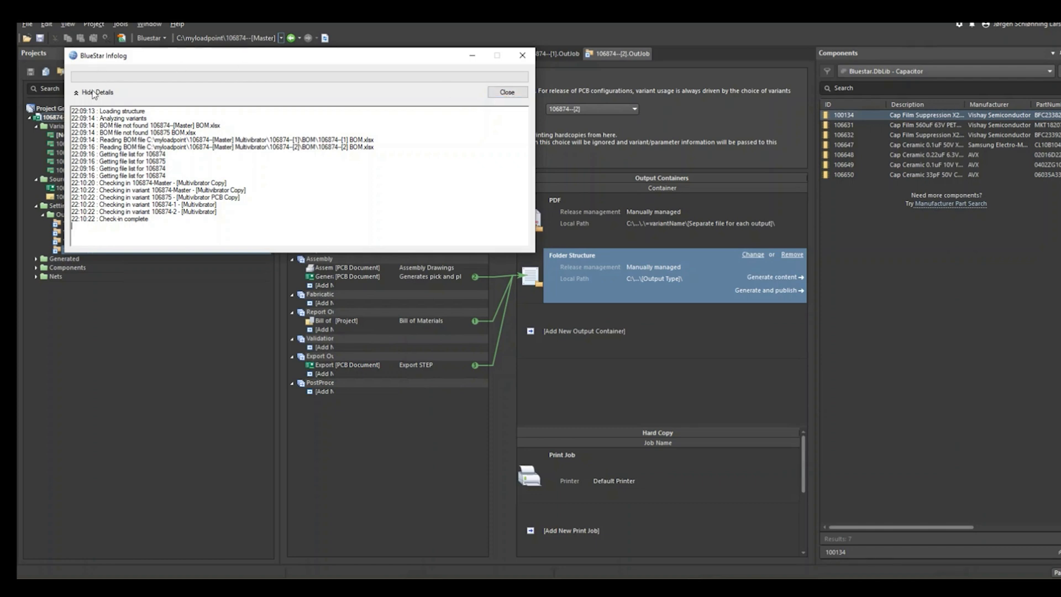
click(506, 91)
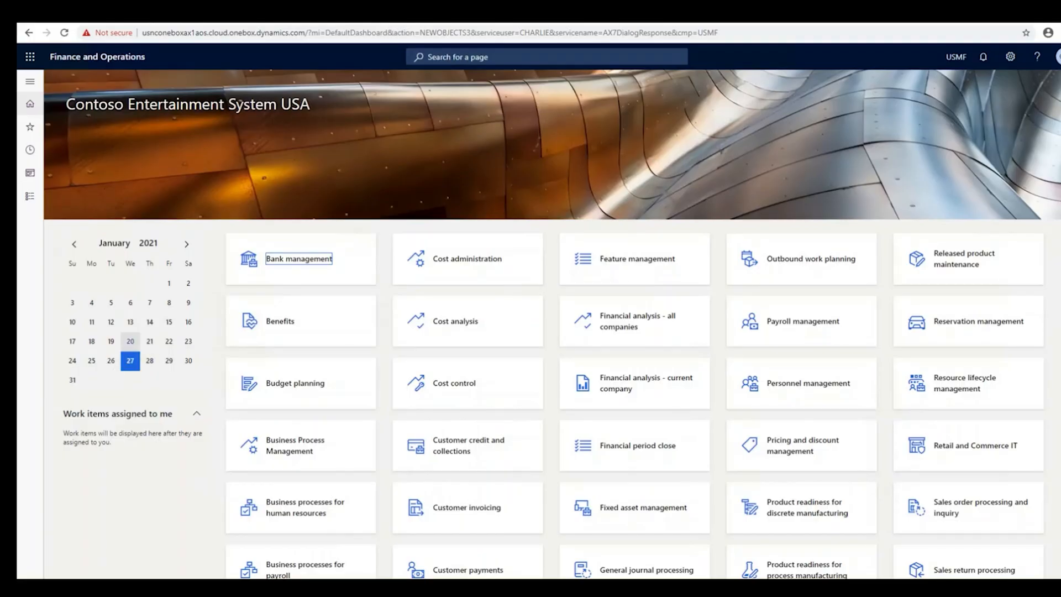
Switch to Finance and Operations, open the Bluestar PLM engineering objects and view item 106874 Master's engineering object functions
click(30, 198)
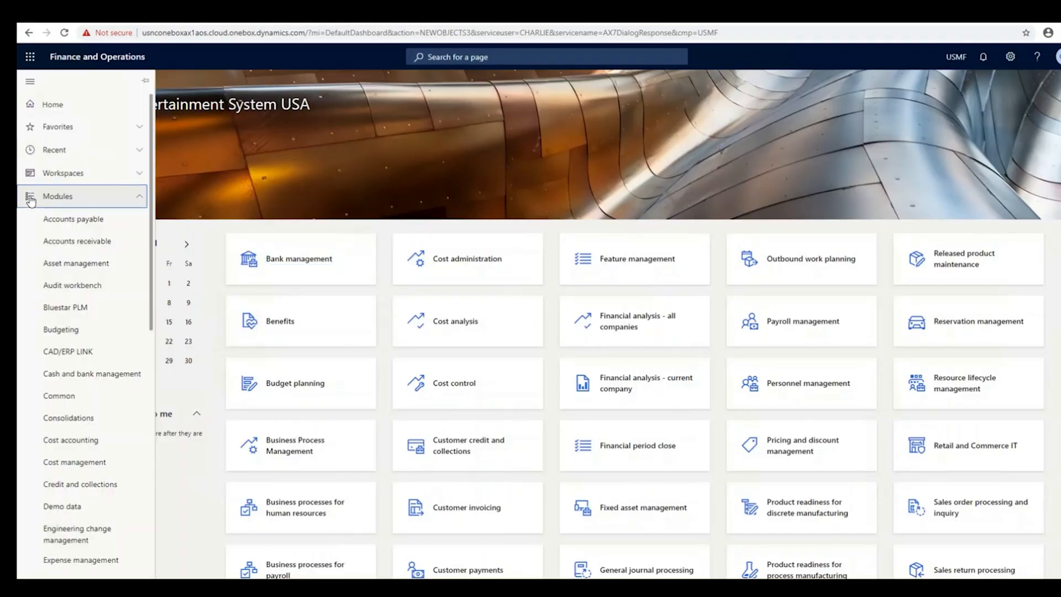
click(84, 309)
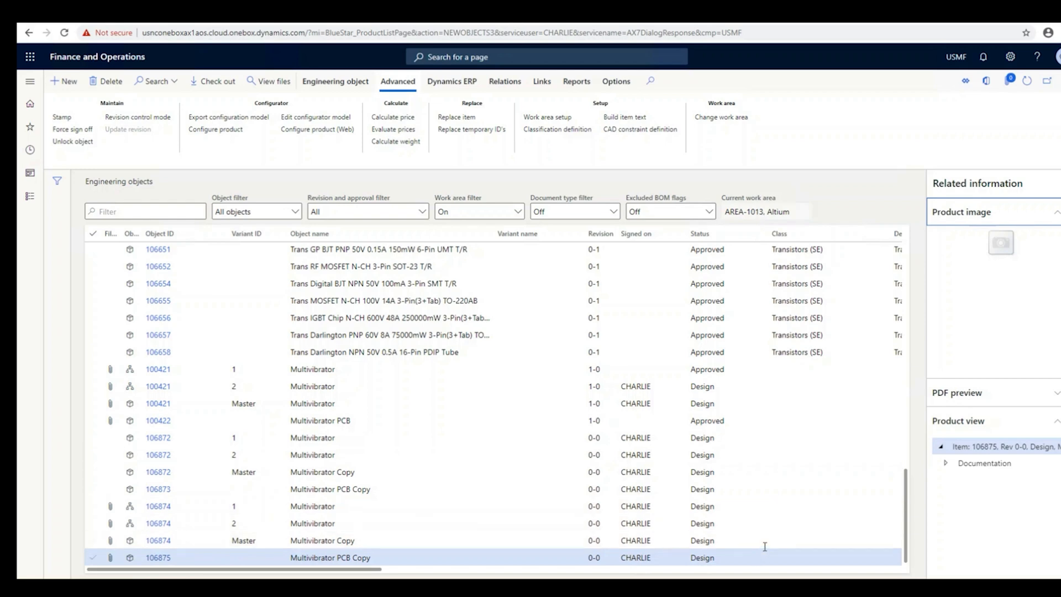
click(164, 544)
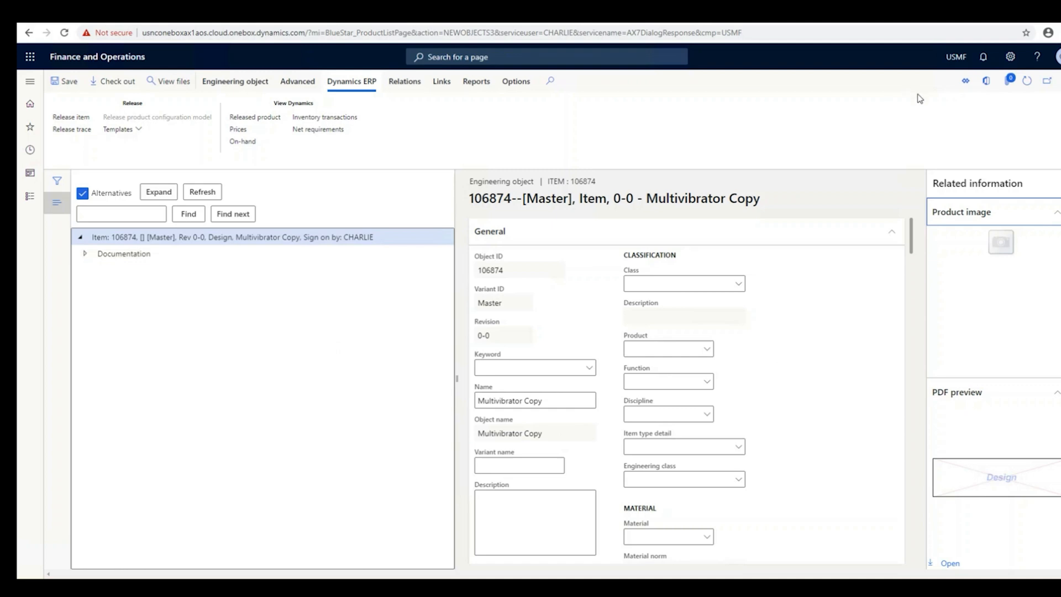
click(243, 84)
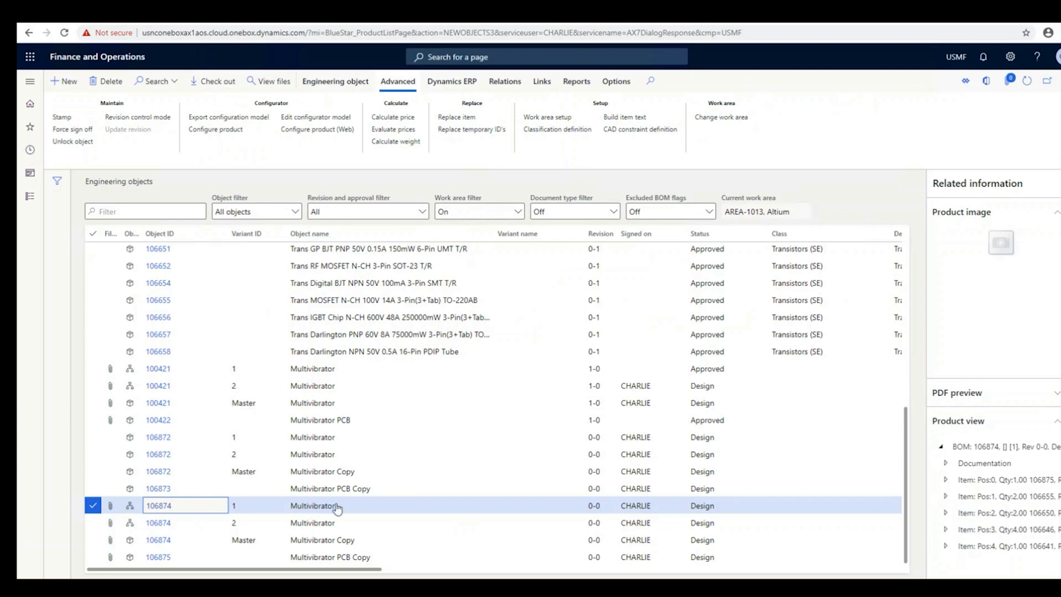
Open variant 1 of object 106874 and examine its documentation and the PCB item 106875 in its BOM
click(160, 507)
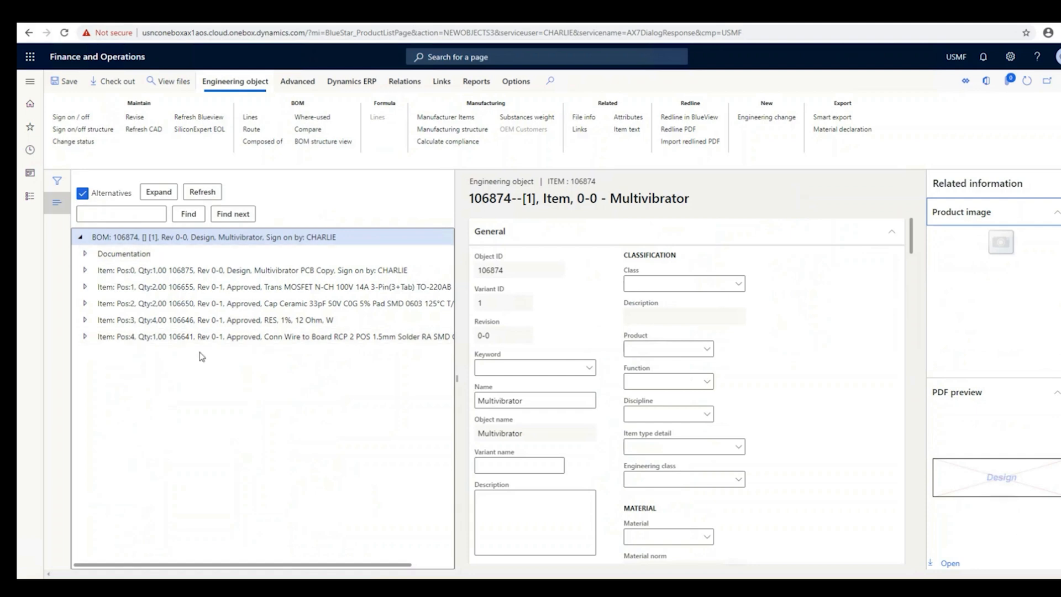
click(85, 254)
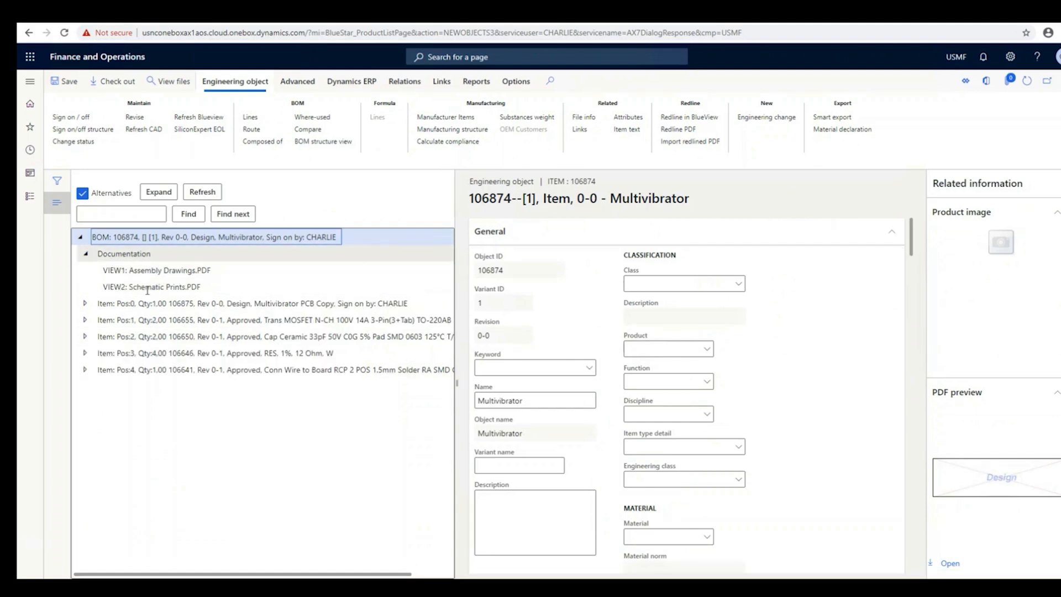
click(85, 304)
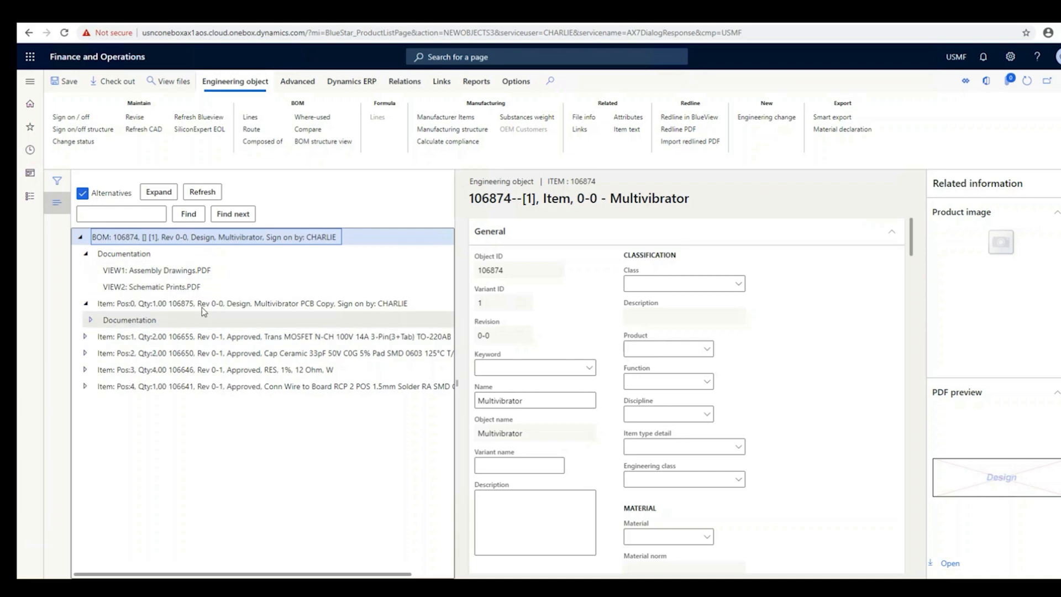
click(186, 301)
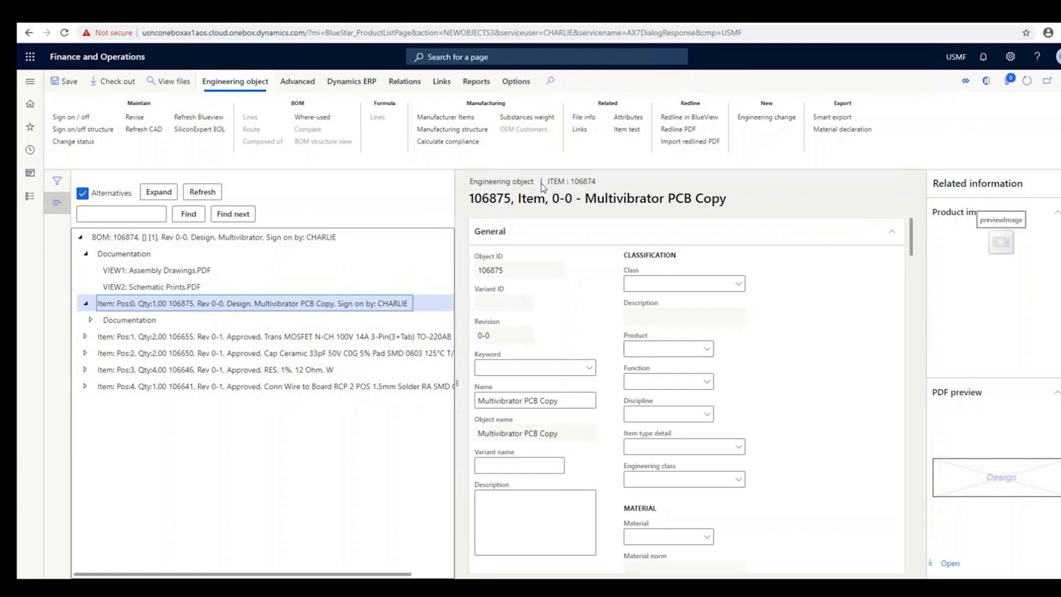
Examine the file info of the 106874 variant 1 BOM and return to the engineering objects list
click(218, 238)
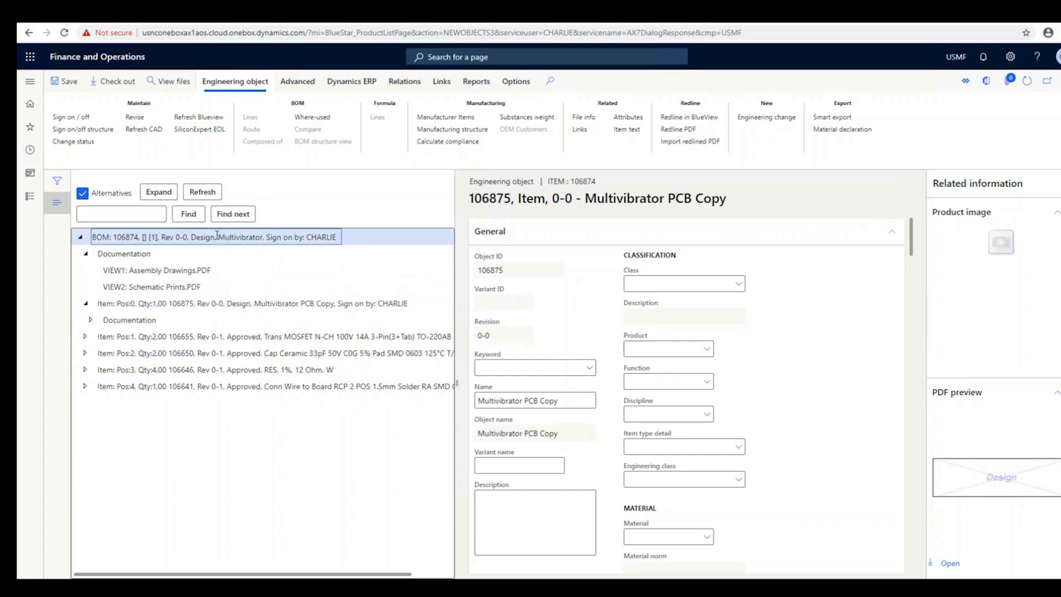
click(584, 118)
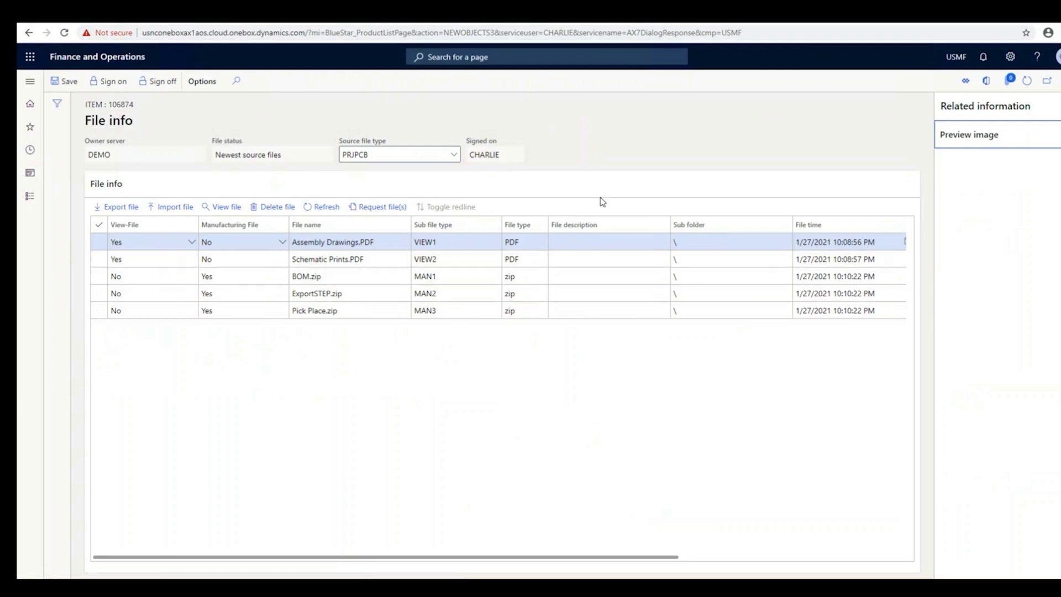
drag(345, 557, 572, 557)
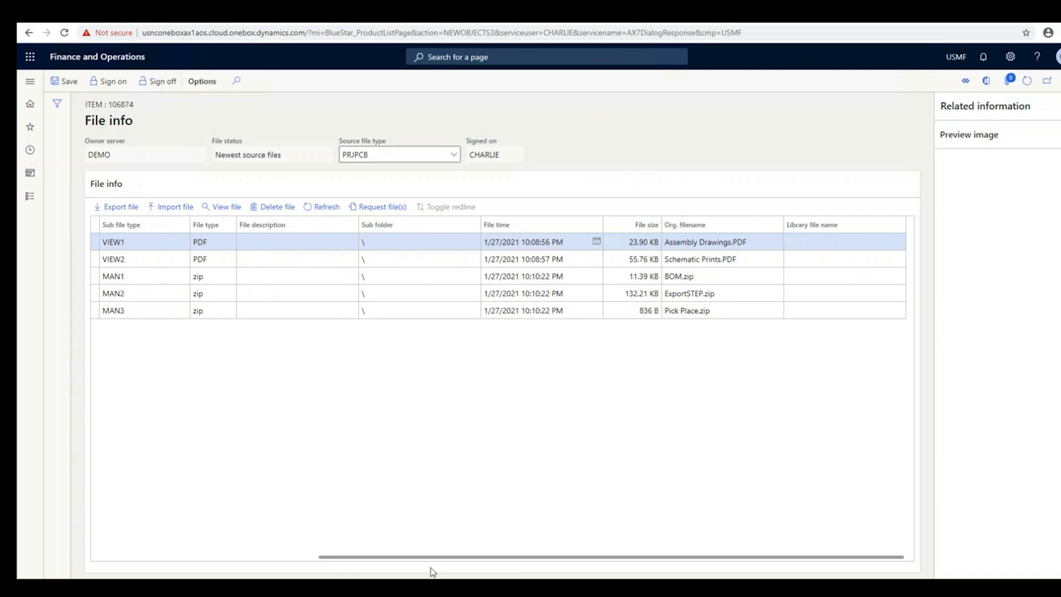
click(284, 557)
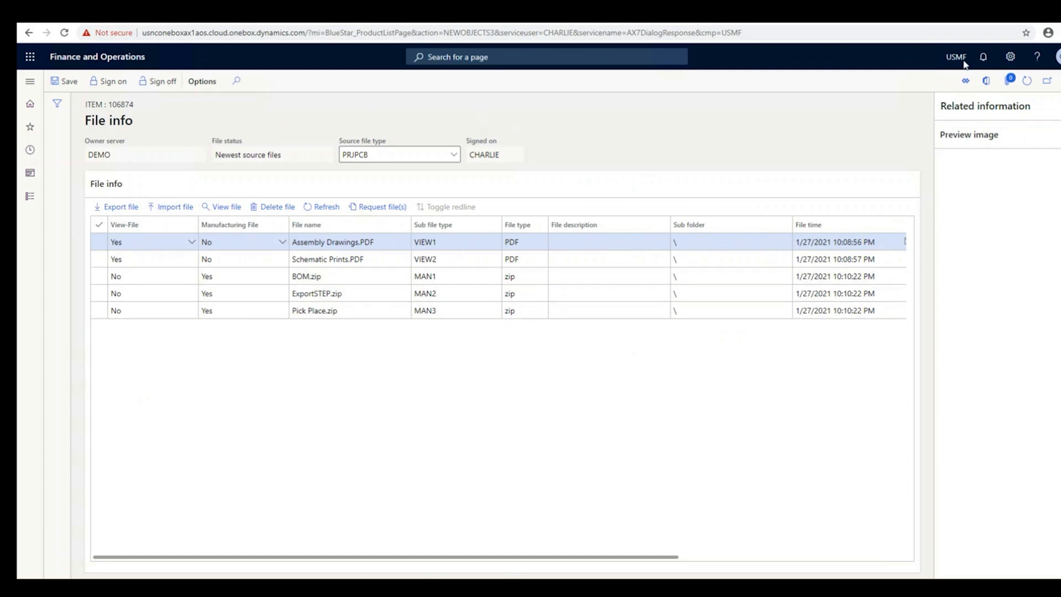
click(1047, 80)
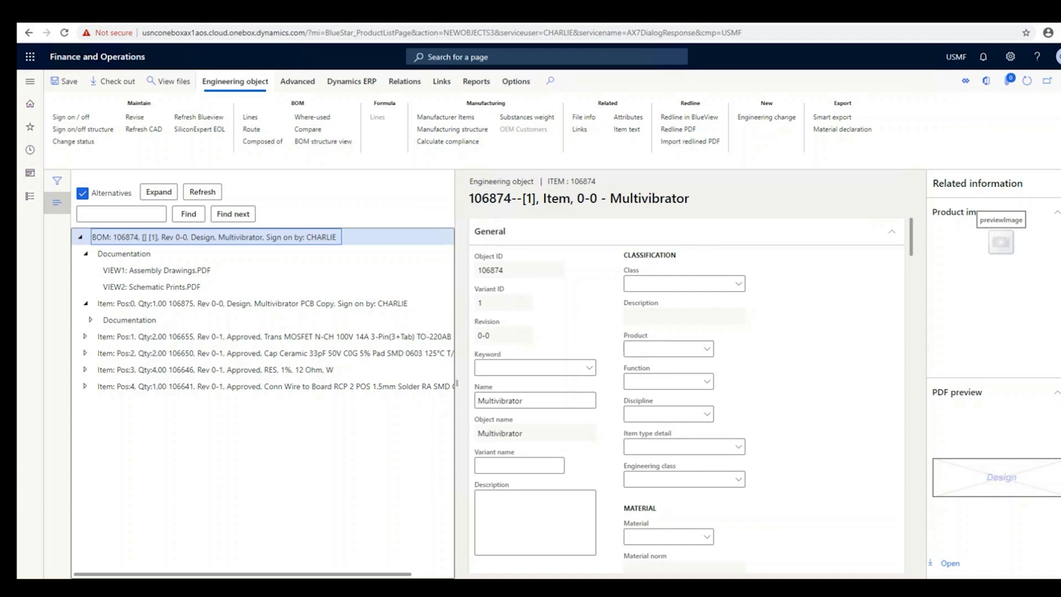
click(1059, 81)
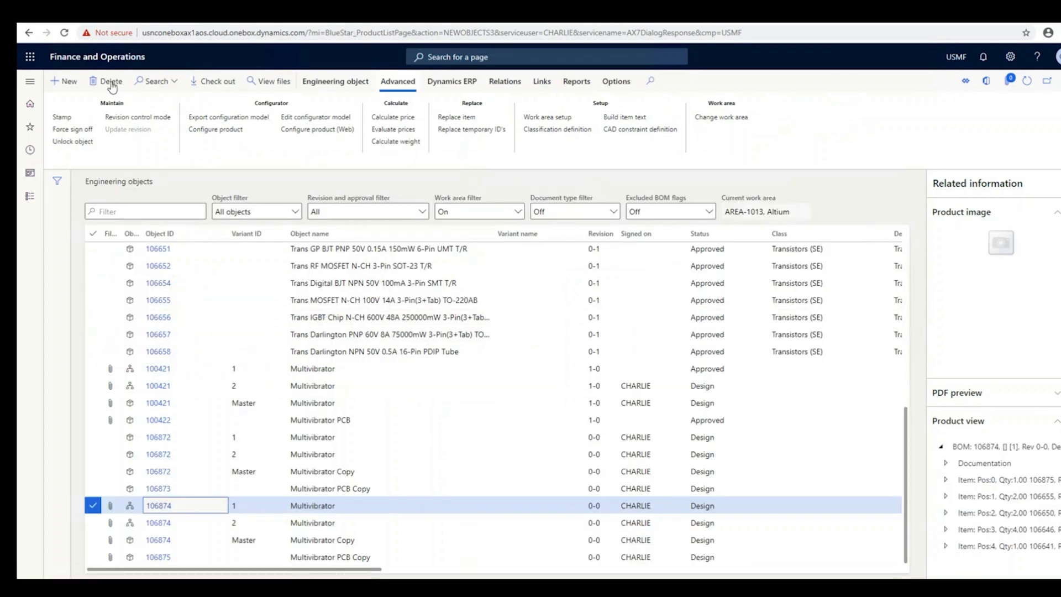
Create a new engineering item with the name "Resistor"
click(63, 82)
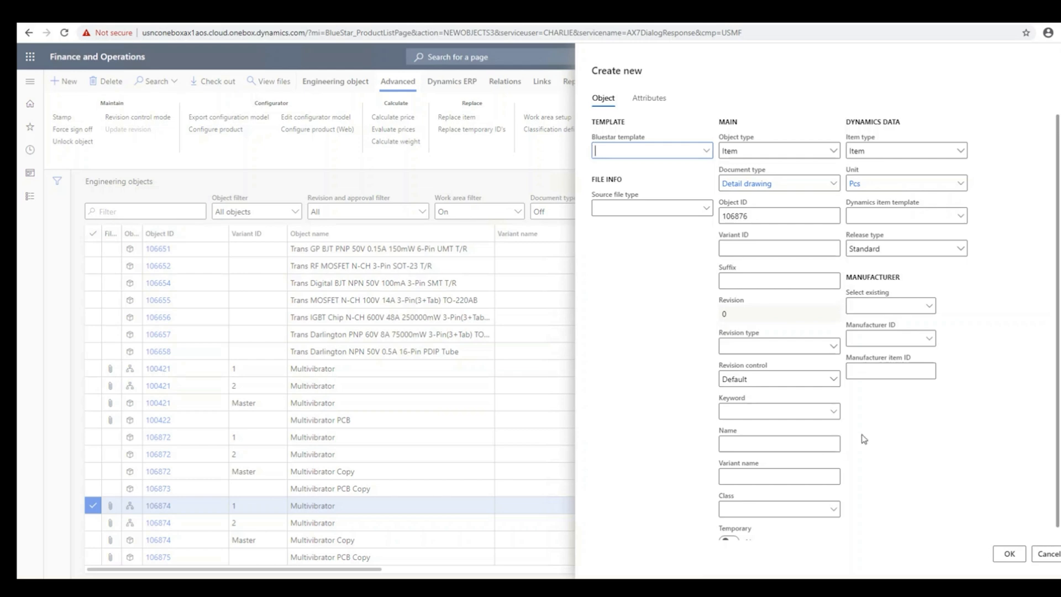
click(781, 441)
click(1009, 555)
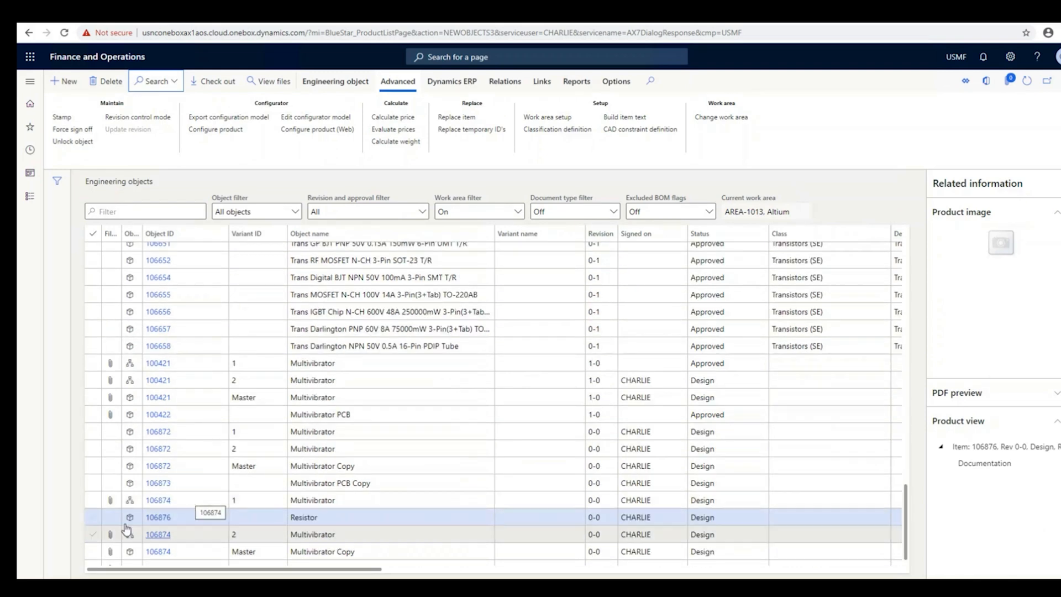
Open the new Resistor item's approved manufacturers and start adding a manufacturer item
click(158, 519)
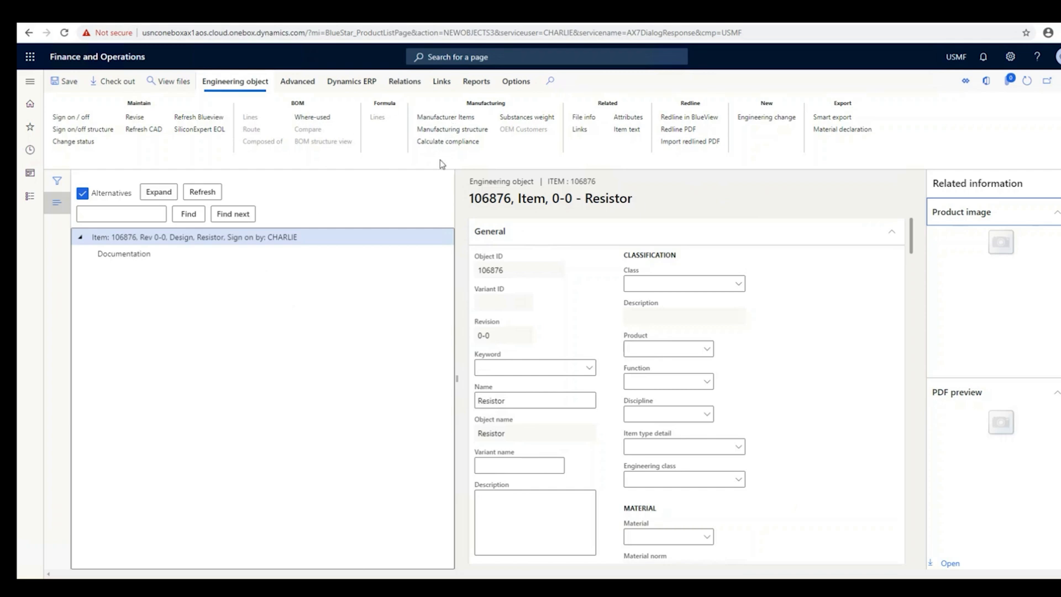
click(446, 118)
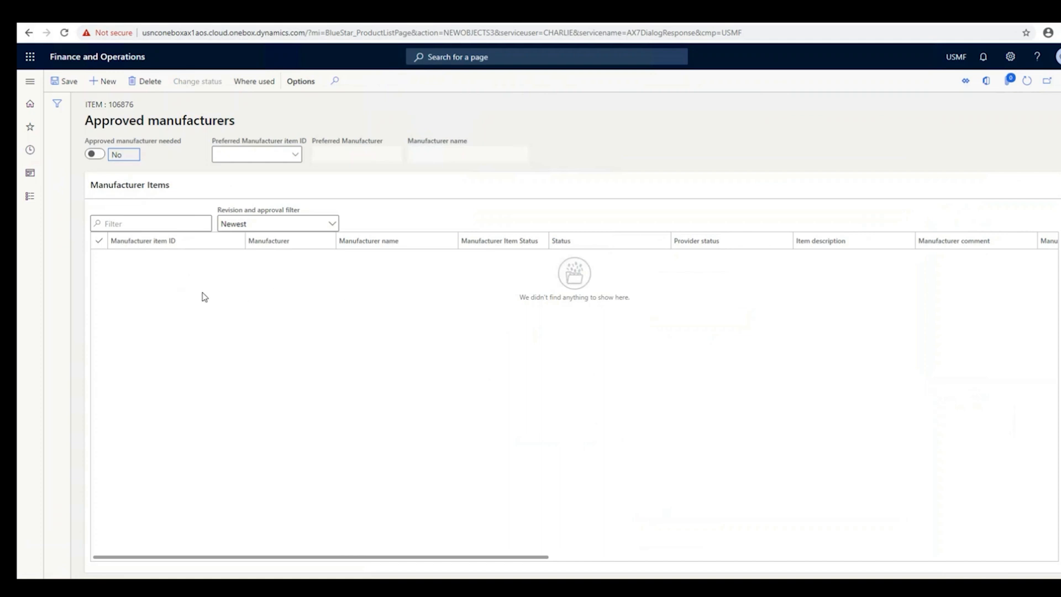
click(106, 84)
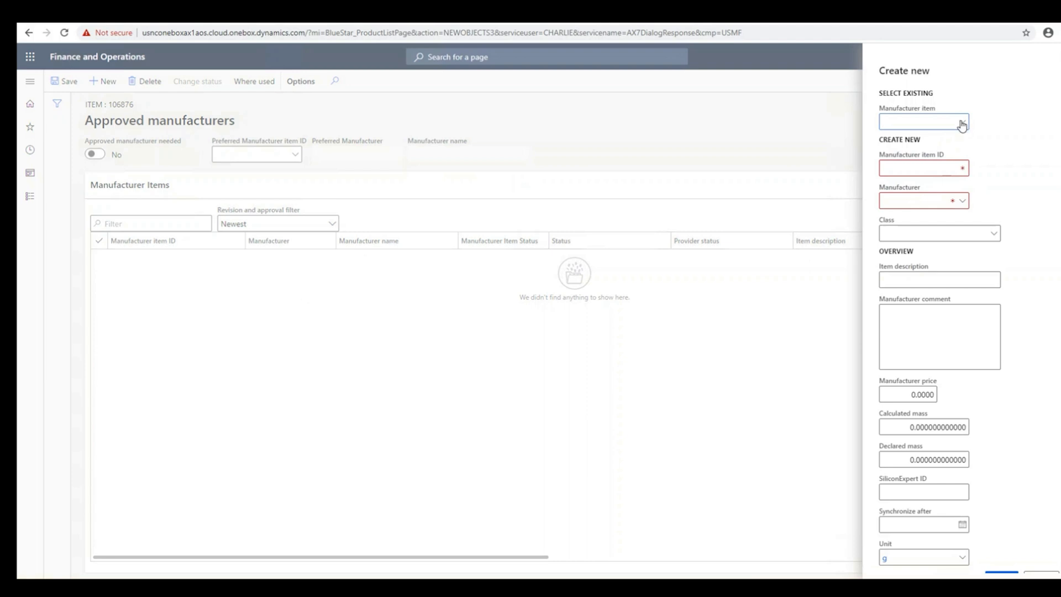
Search the existing manufacturer items for "LTR"
click(961, 123)
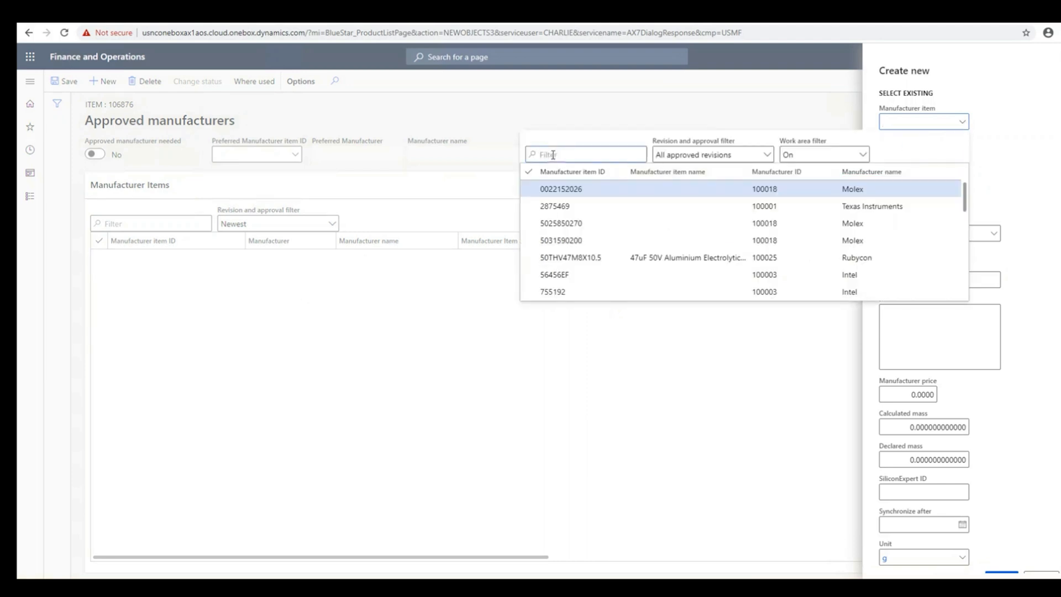
text(LTR)
key(Return)
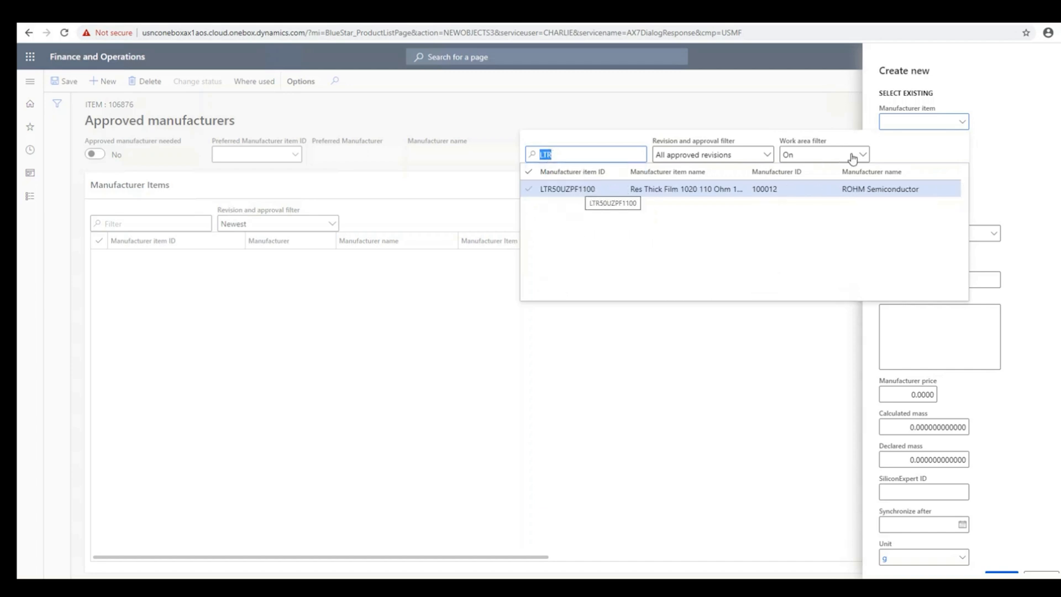
click(996, 161)
Create a new manufacturer item with ID LTR18EZPFLR100 and manufacturer 100012, ROHM Semiconductor
click(961, 200)
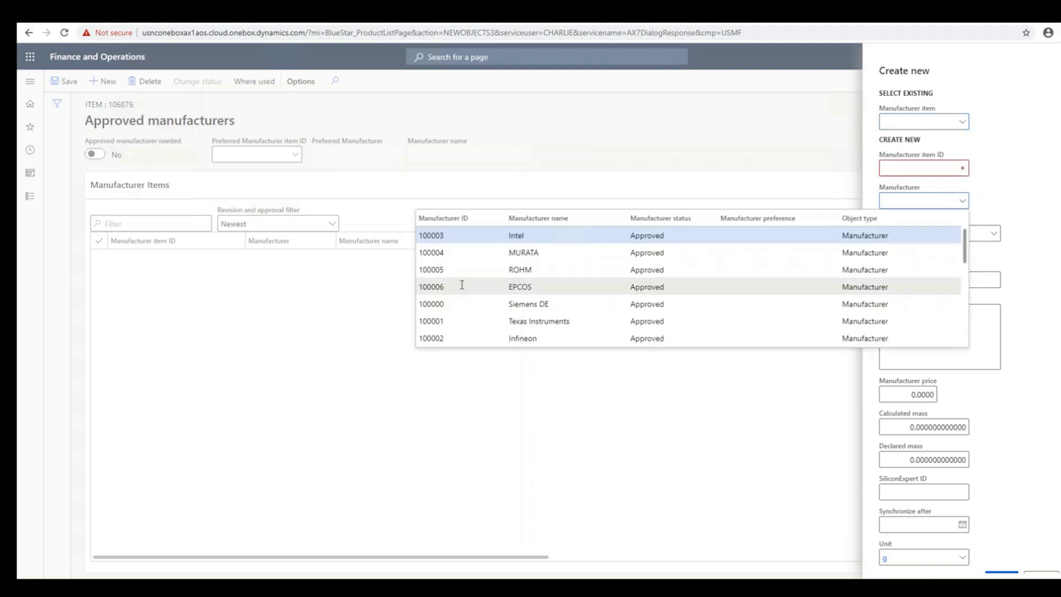
scroll(462, 284, down, 2)
click(449, 325)
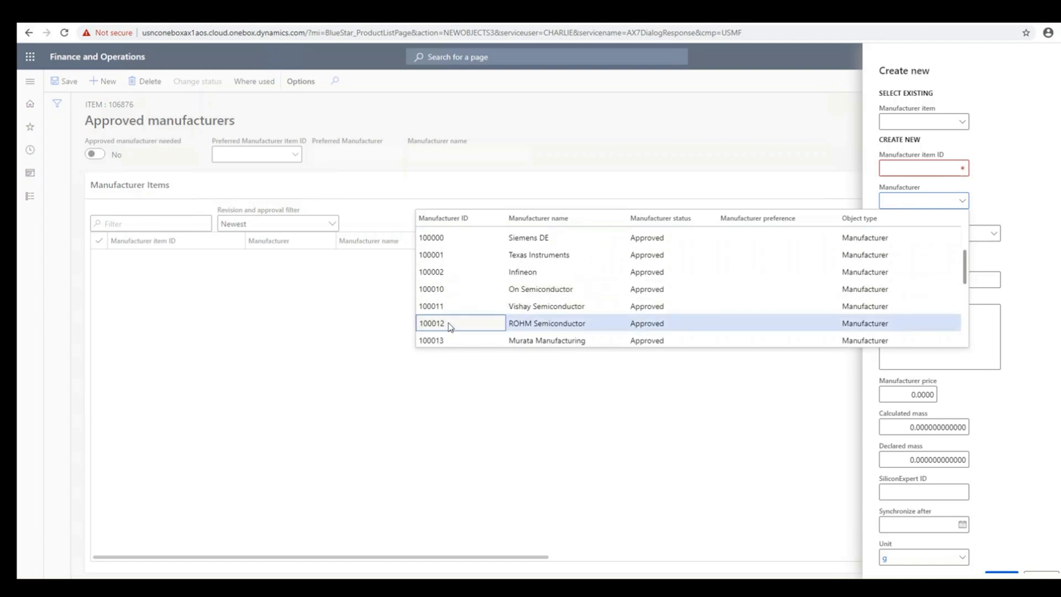
click(918, 164)
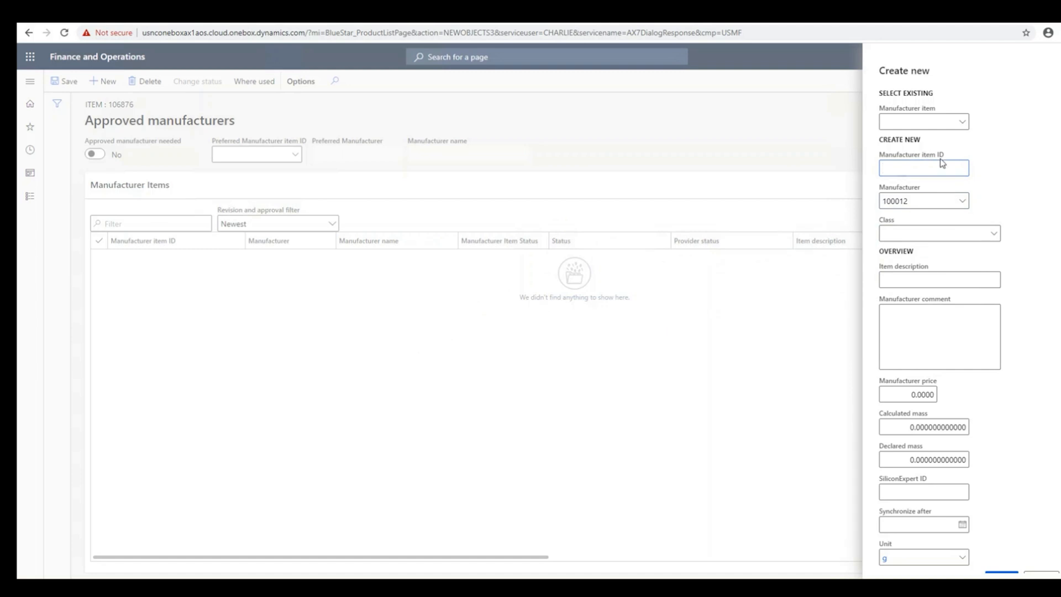
text(LTR18EZPFLR100)
click(1016, 253)
scroll(1012, 477, down, 1)
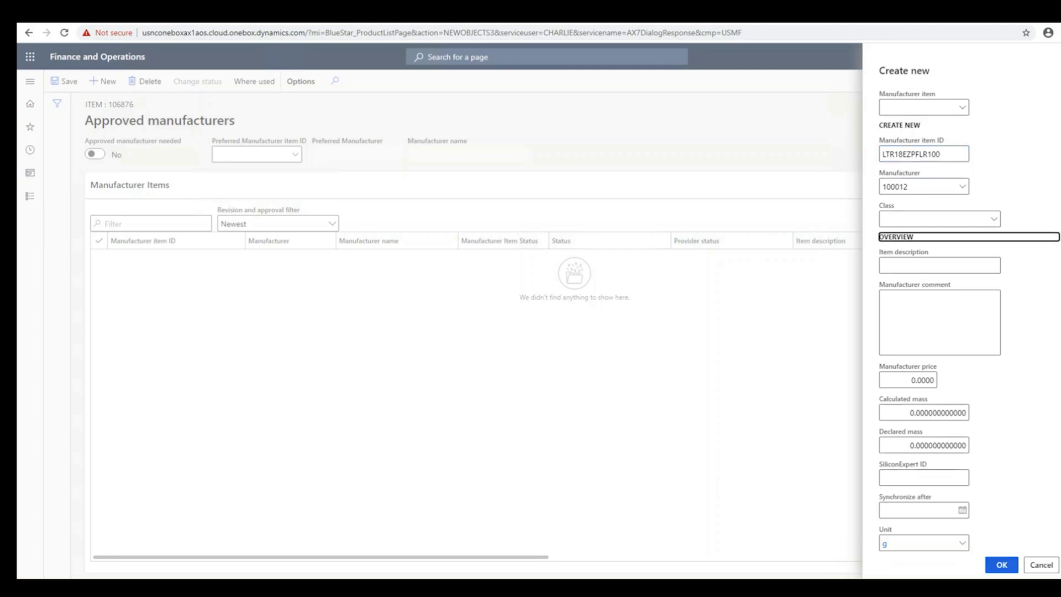
click(1002, 566)
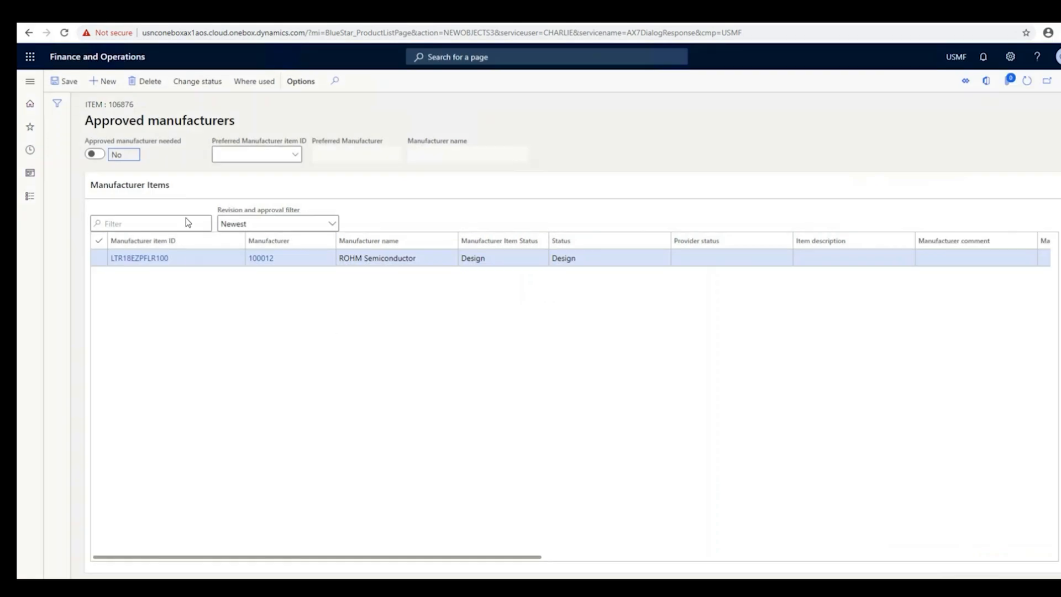
Save the approved manufacturer record, open manufacturer item LTR18EZPFLR100 and retrieve its SiliconExpert data
click(56, 83)
click(146, 260)
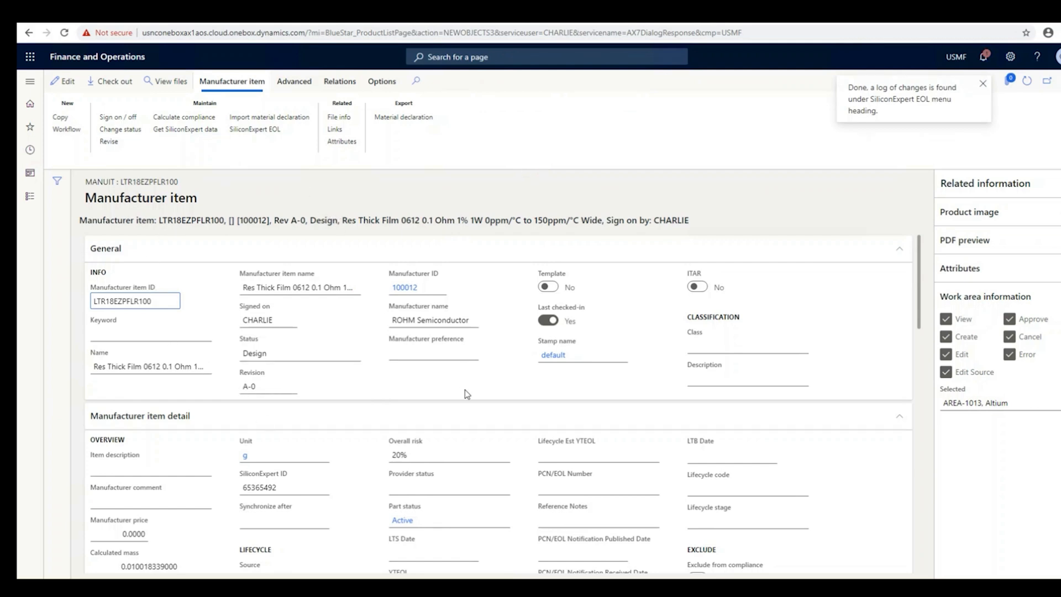
click(983, 84)
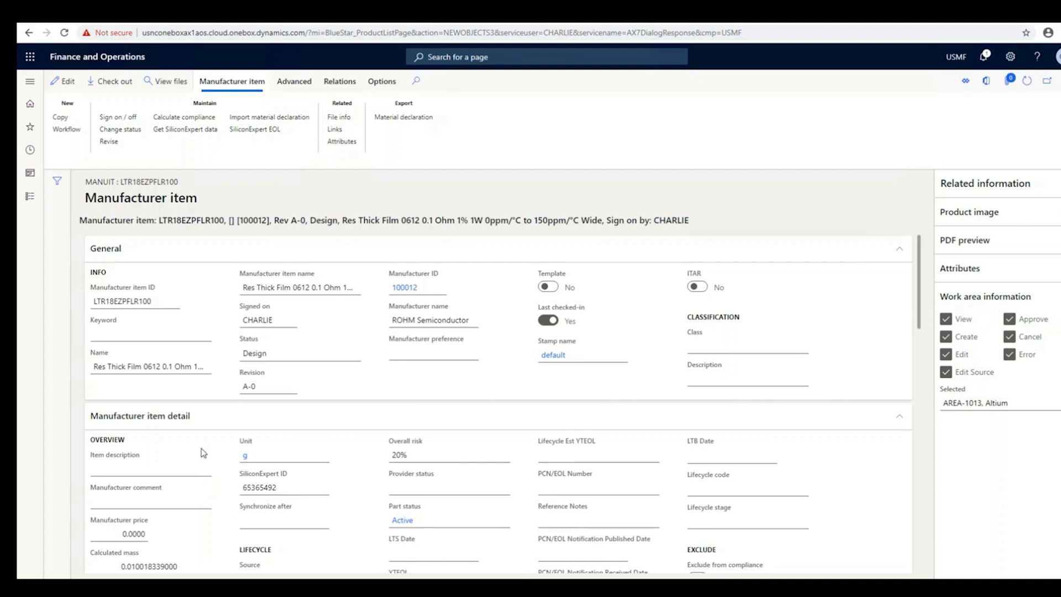
Examine the manufacturer item's details, masses, lifecycle data and status information
scroll(202, 453, down, 2)
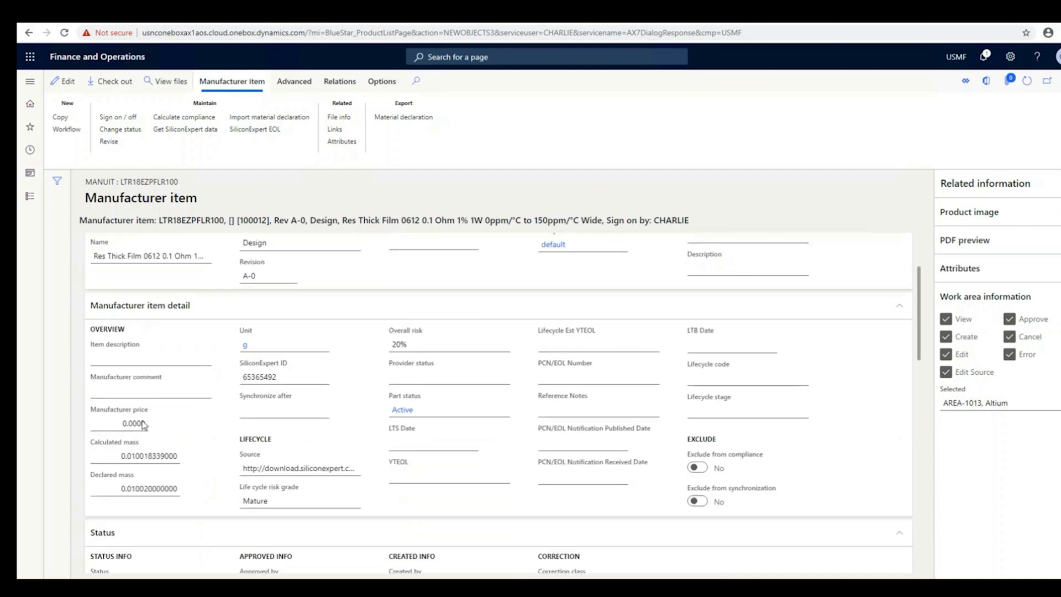
scroll(145, 522, down, 3)
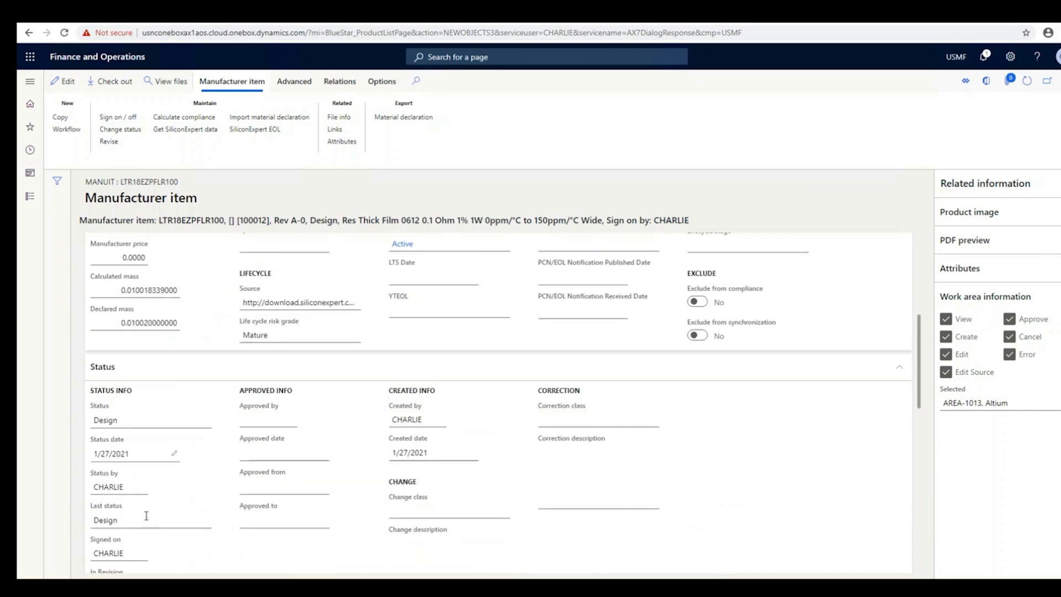
scroll(149, 512, down, 1)
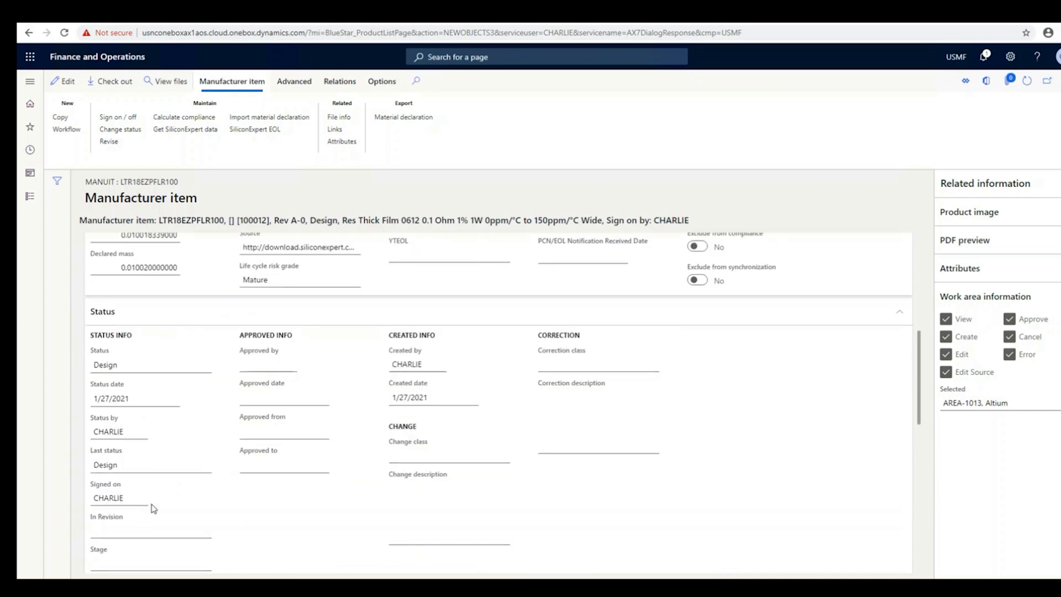
scroll(268, 498, down, 6)
scroll(268, 497, up, 5)
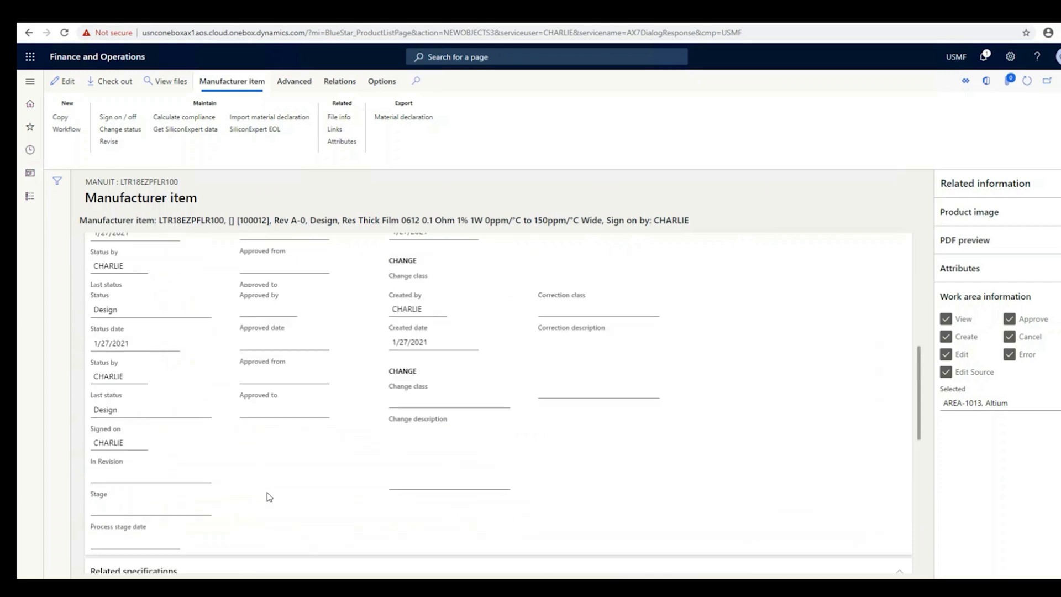
scroll(267, 496, down, 2)
scroll(267, 492, down, 3)
scroll(268, 489, up, 12)
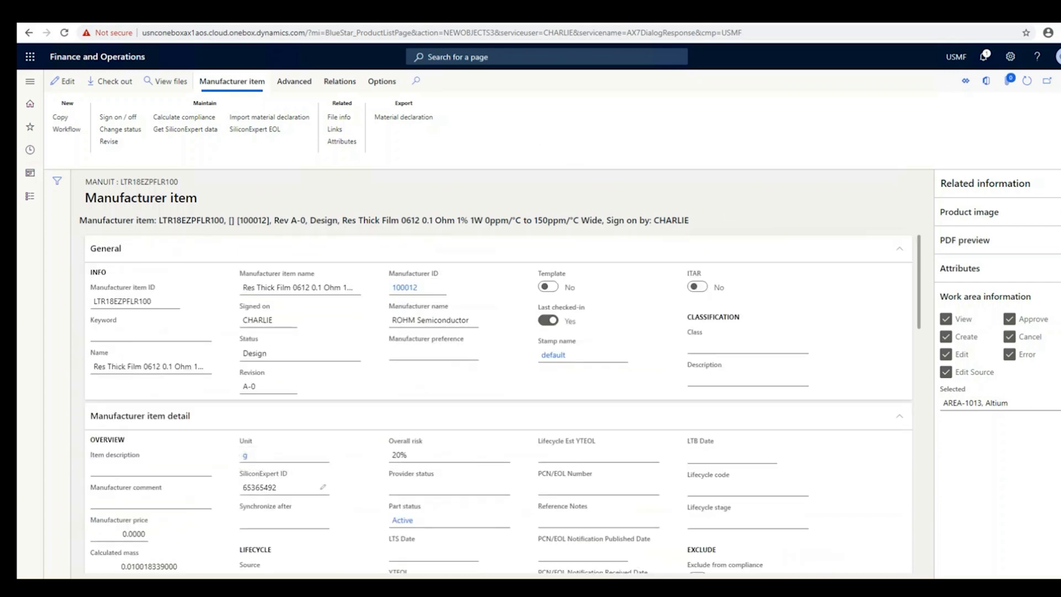
Classify the manufacturer item as Resistors (SE), save it and return to the approved manufacturers list
click(747, 346)
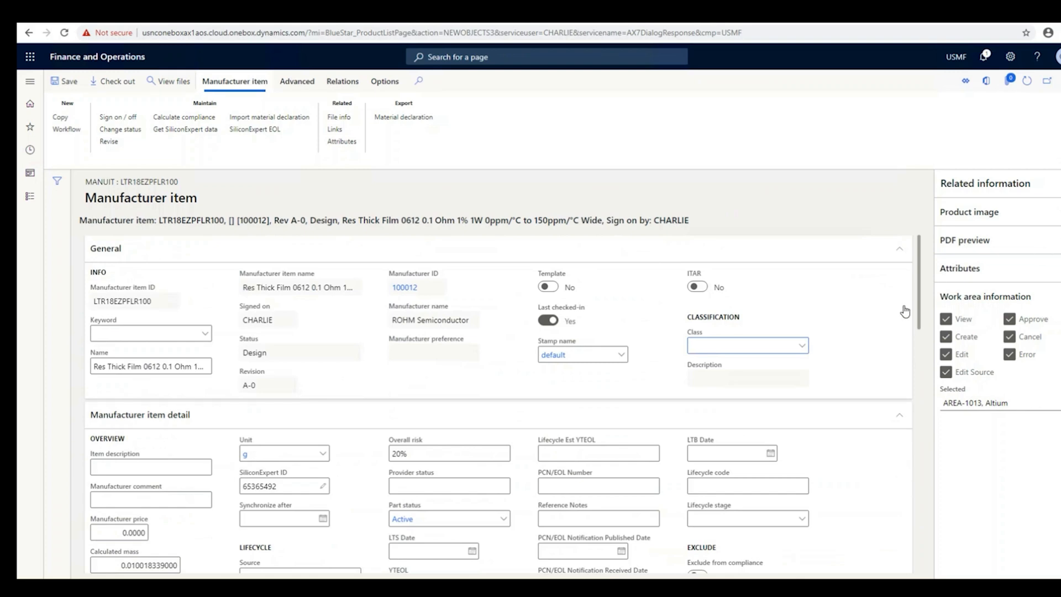
click(803, 347)
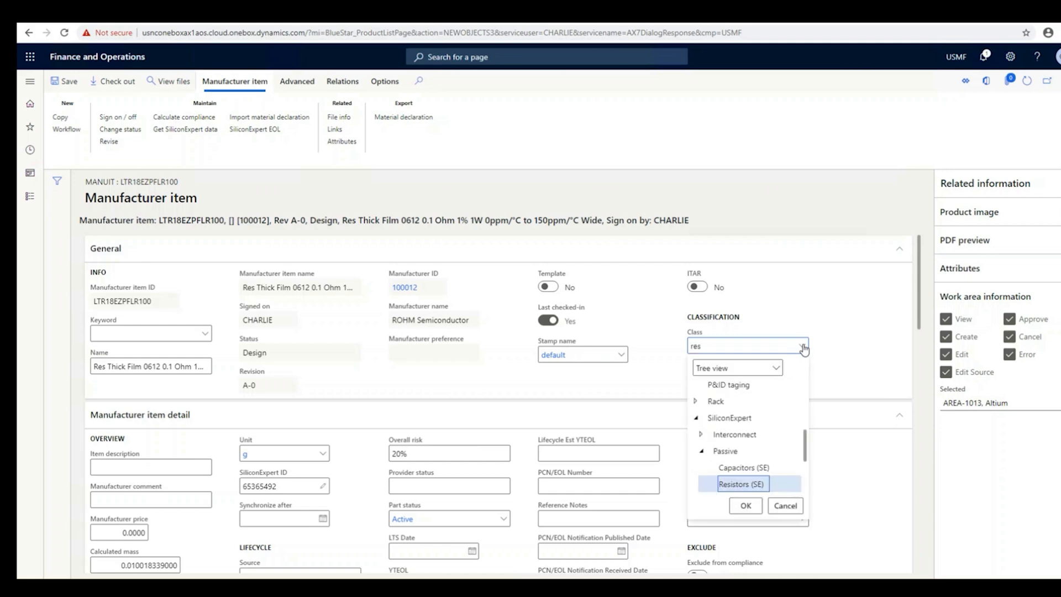
click(744, 505)
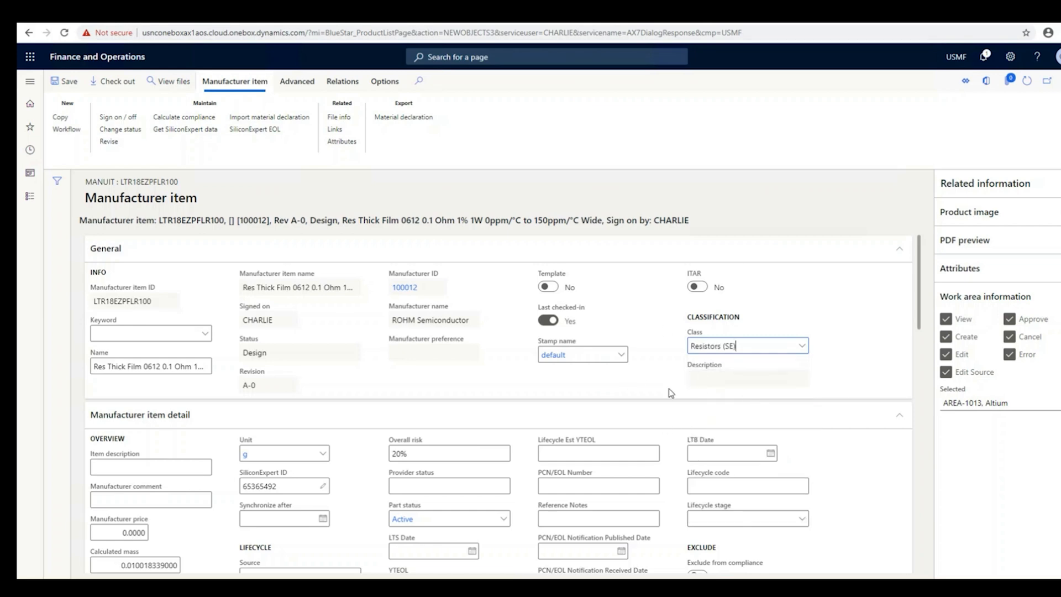
click(62, 81)
click(1060, 81)
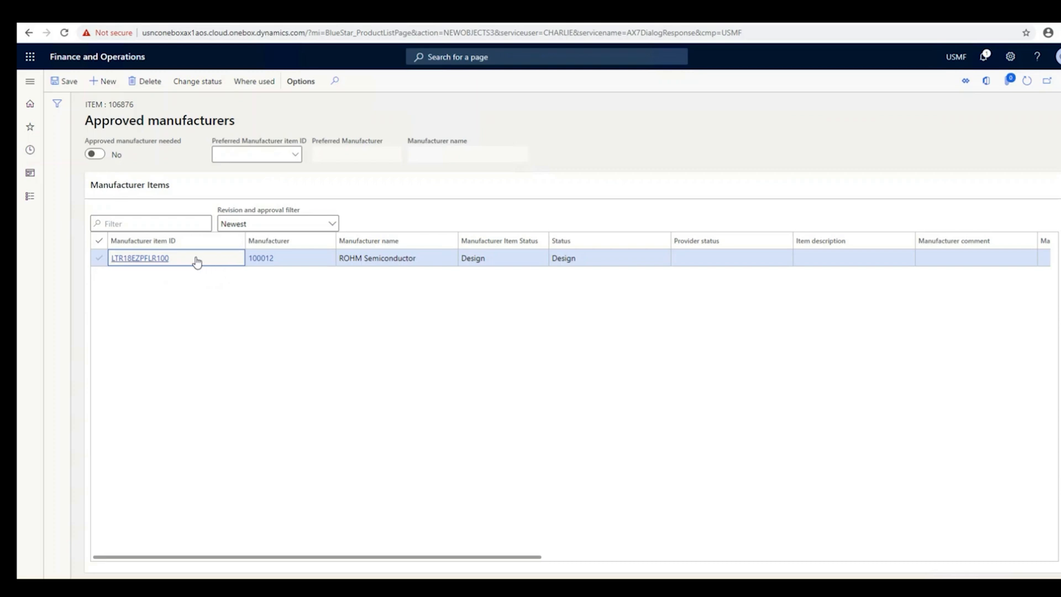
double_click(118, 258)
click(297, 156)
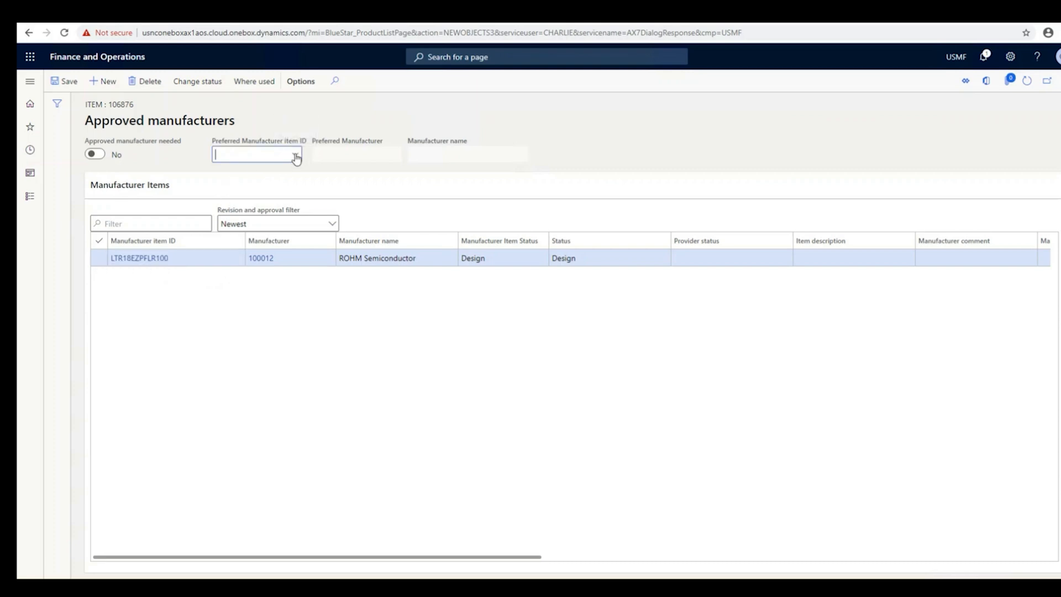
click(130, 304)
Change the status of the LTR18EZPFLR100 manufacturer entry to Approved and save
click(198, 82)
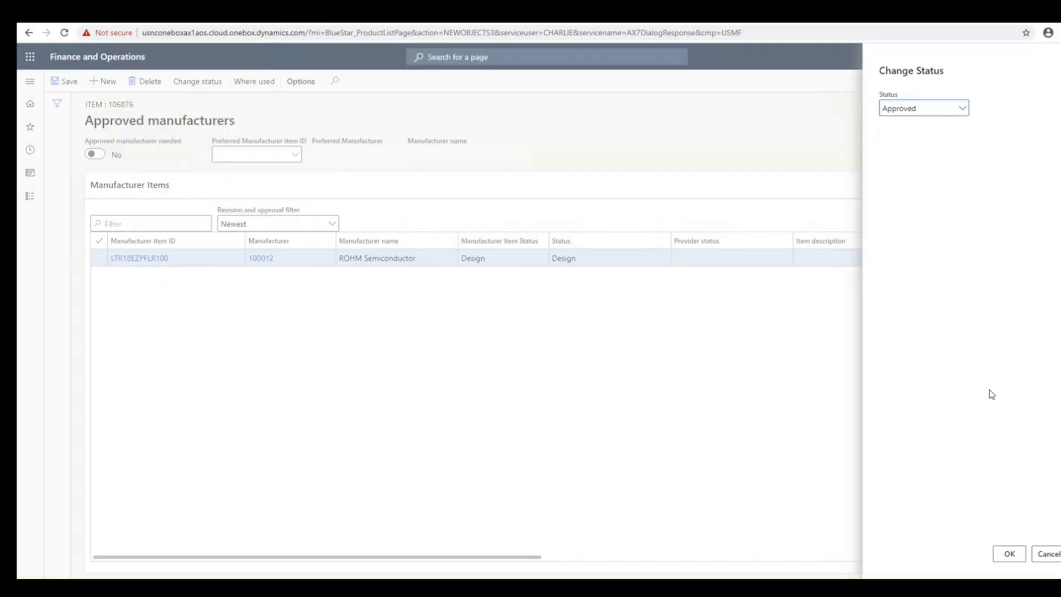
click(1009, 554)
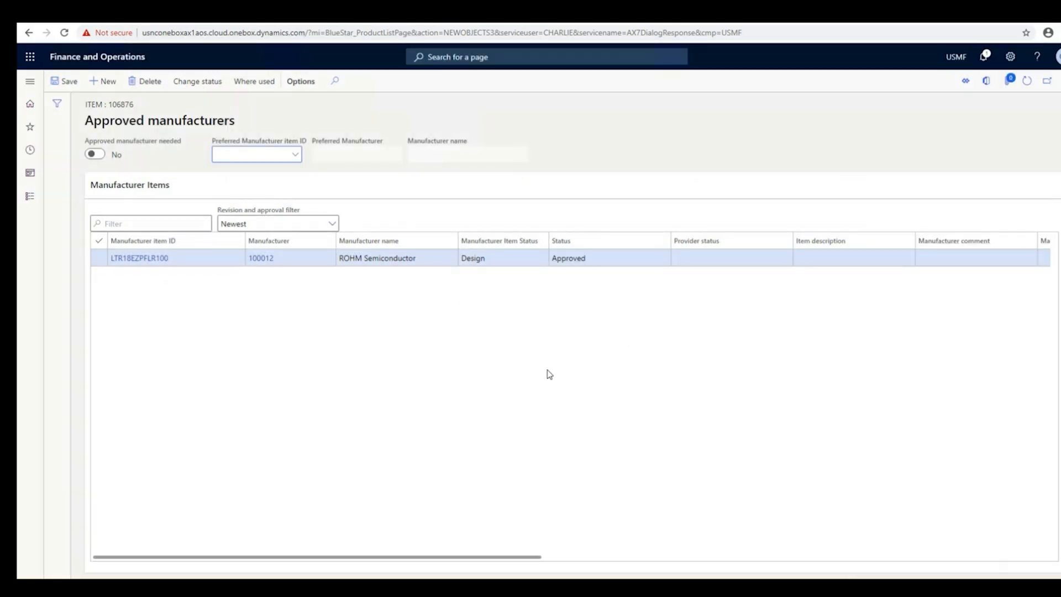
click(53, 75)
Set LTR18EZPFLR100 as the preferred manufacturer item for item 106876 and save
click(293, 155)
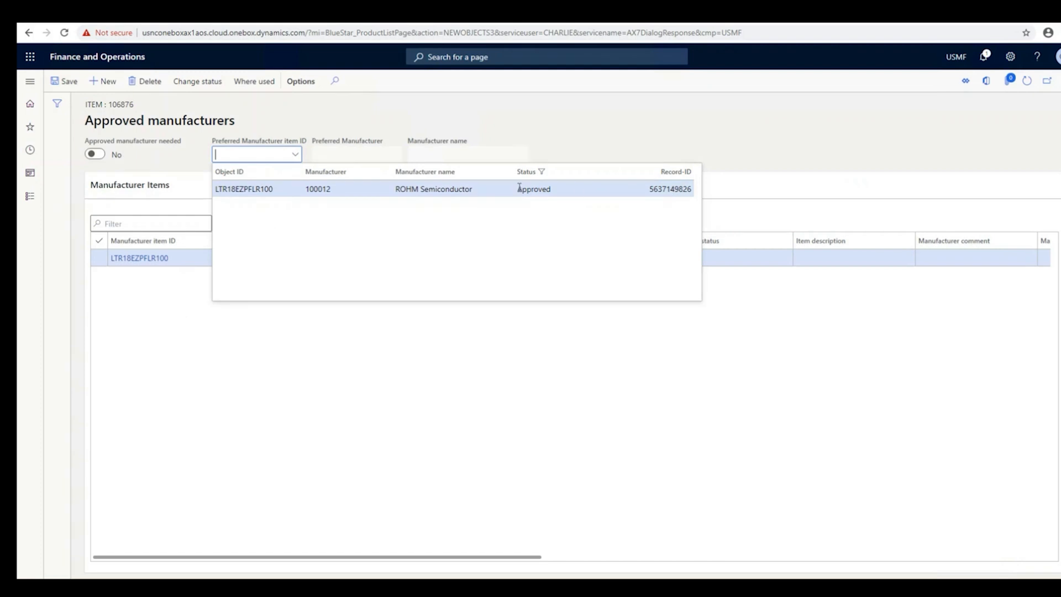
click(250, 189)
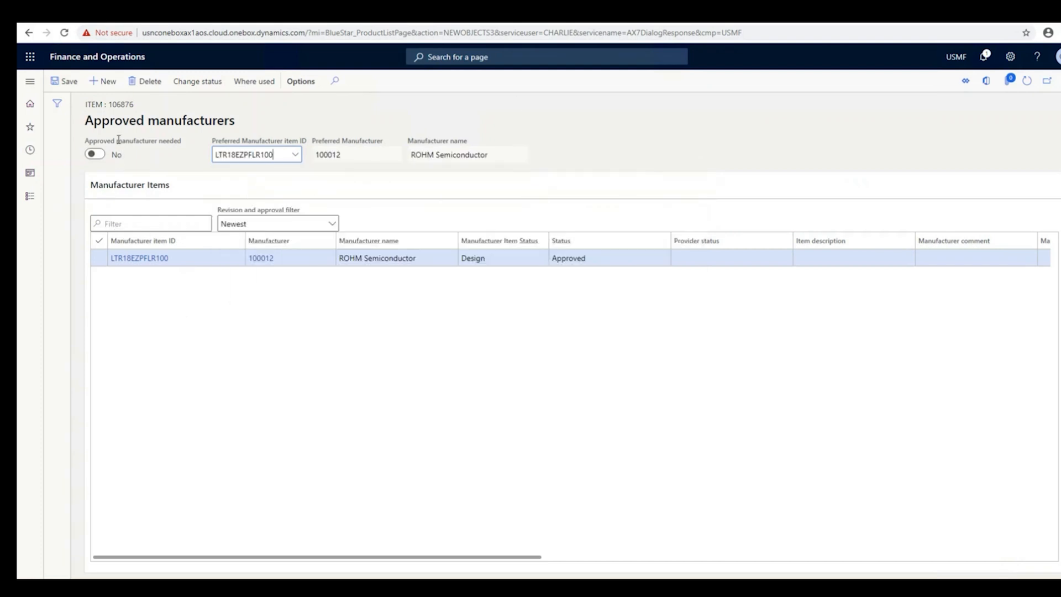
click(69, 83)
Review the remaining columns of the approved manufacturer entry, including object status and compliance
drag(489, 560, 1031, 535)
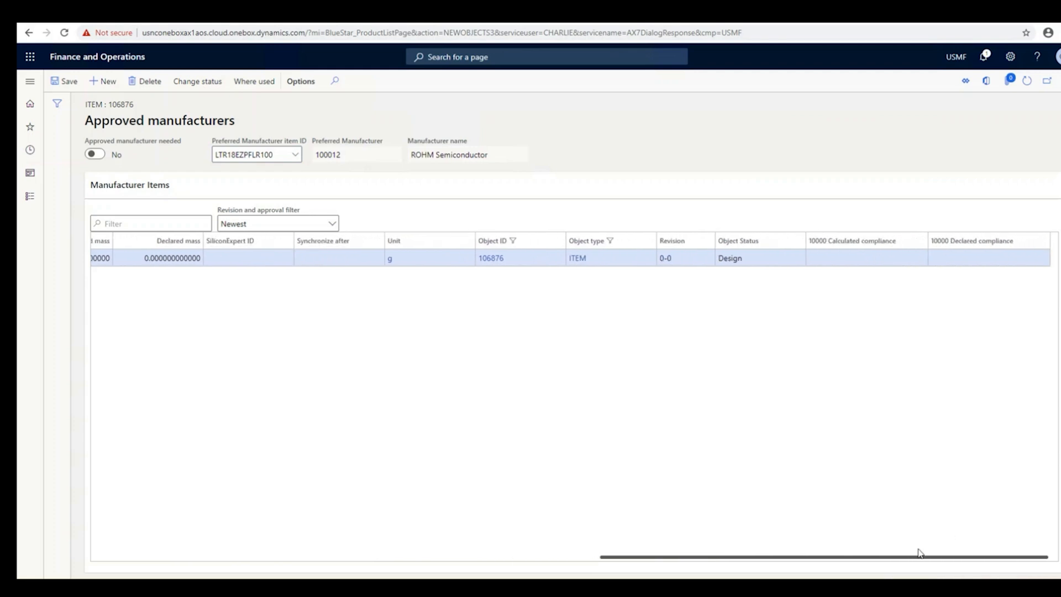
drag(919, 553, 221, 537)
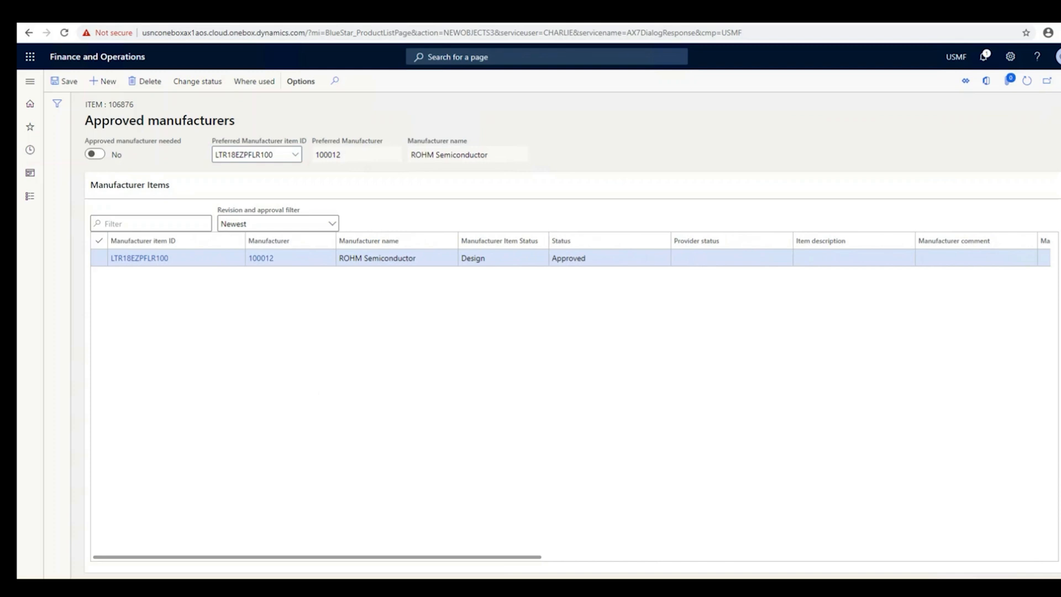
click(1047, 81)
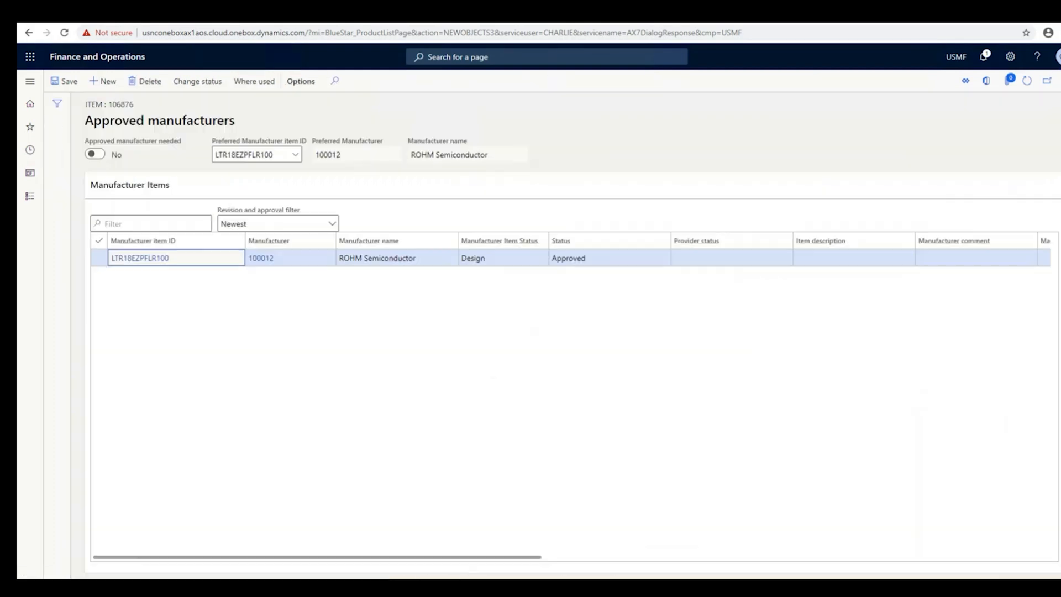
Open manufacturer item LTR18EZPFLR100 and examine its substances, including the mass data of the highlighted top auxiliary electrode substance
click(137, 258)
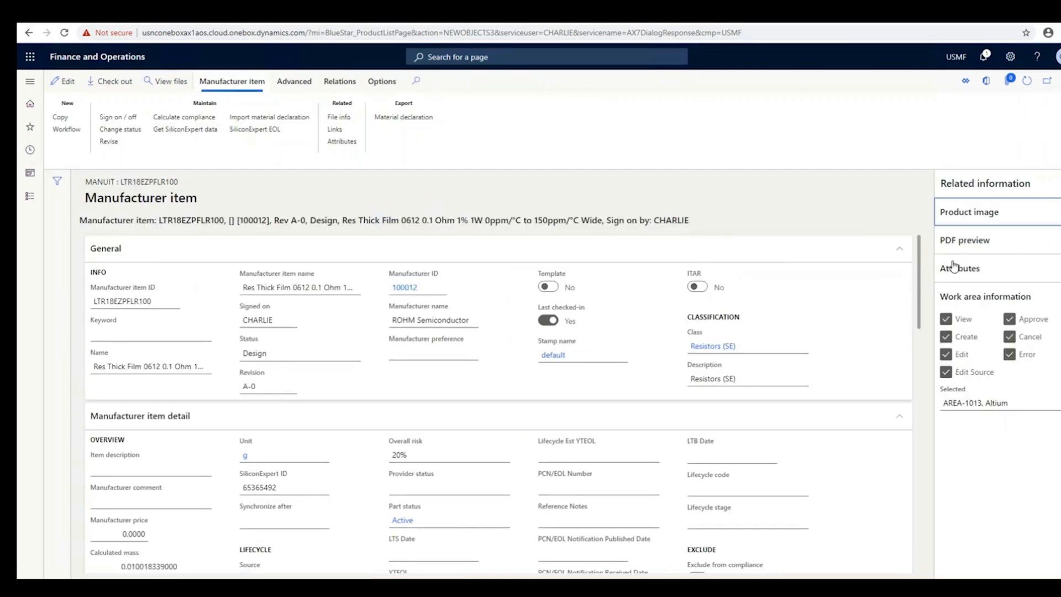
scroll(833, 389, down, 15)
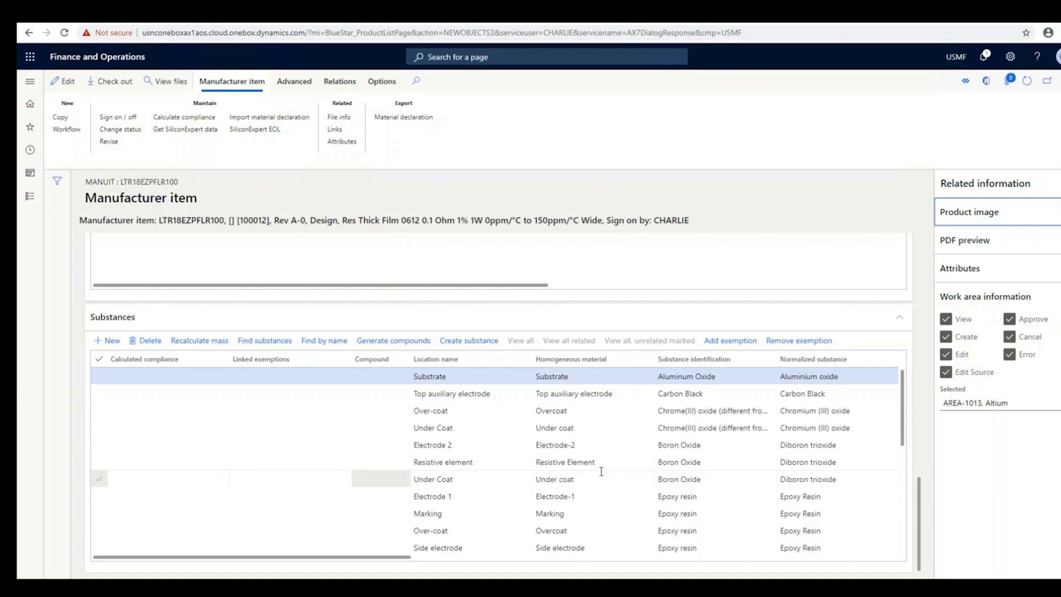
scroll(599, 472, down, 10)
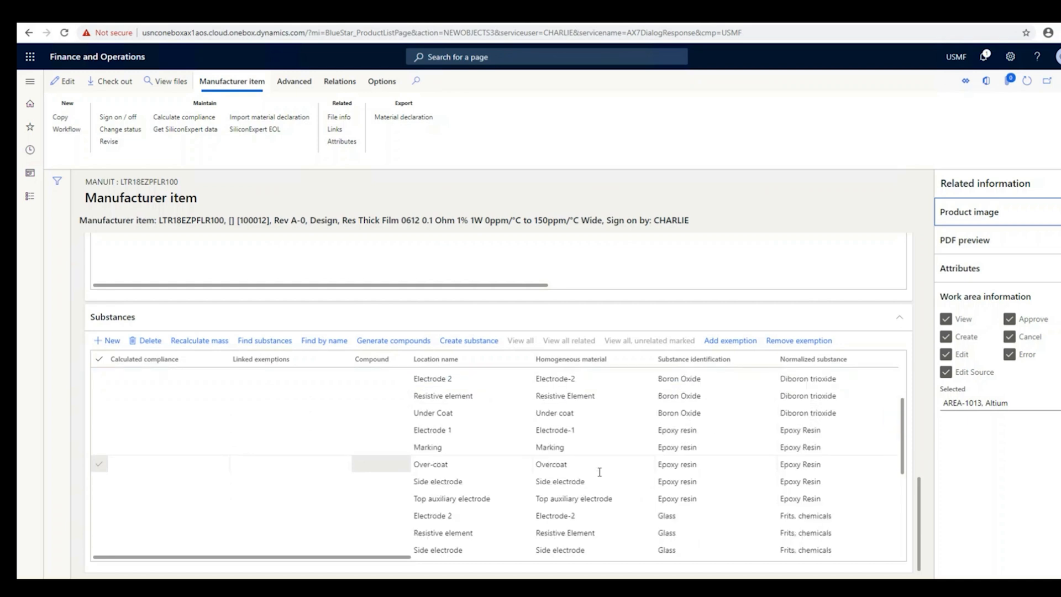
scroll(597, 472, down, 3)
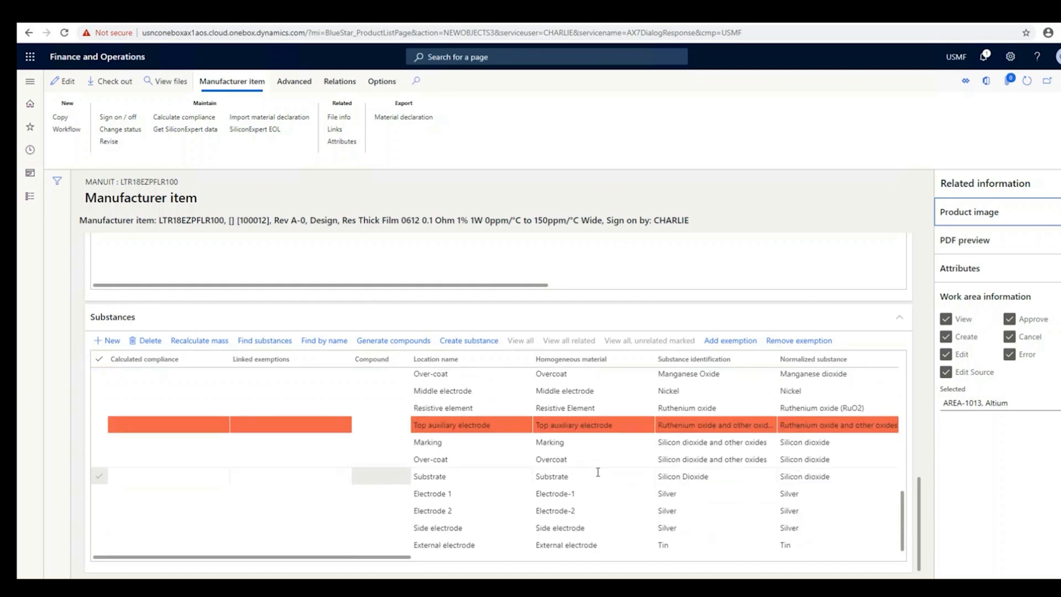
click(639, 424)
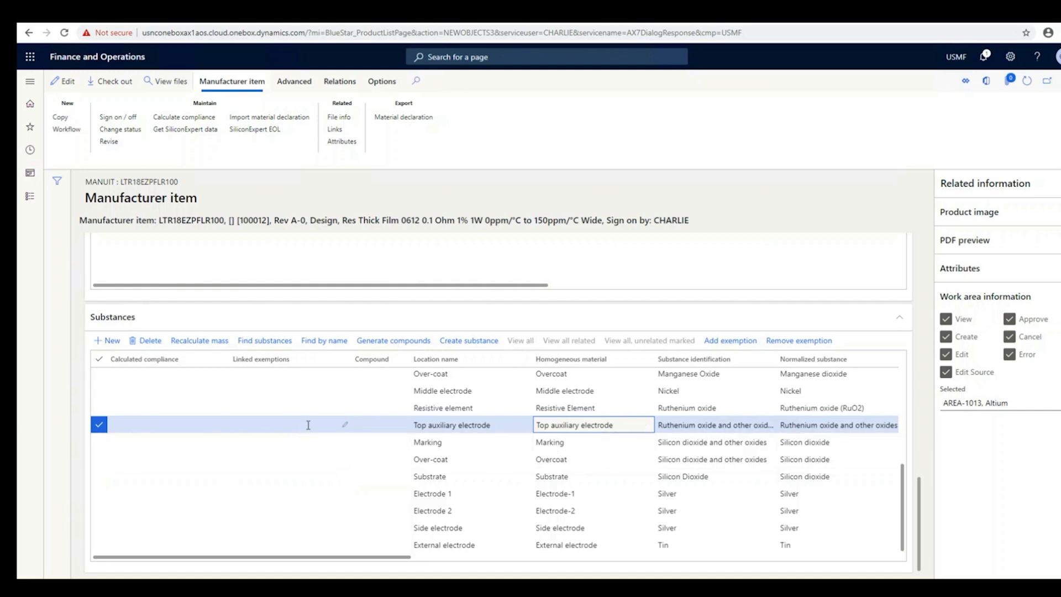
click(265, 425)
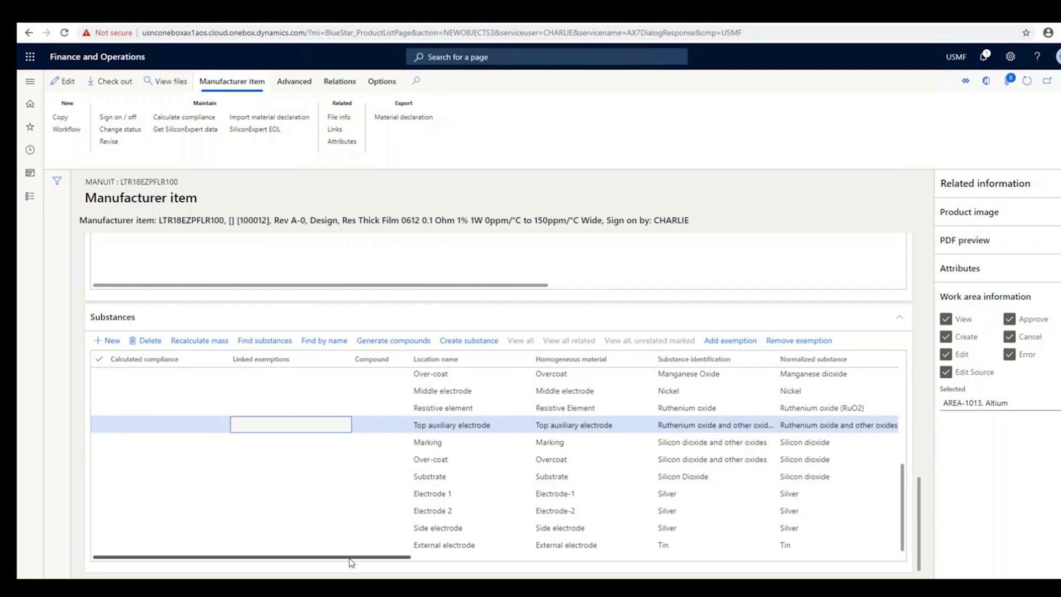
drag(350, 561, 887, 570)
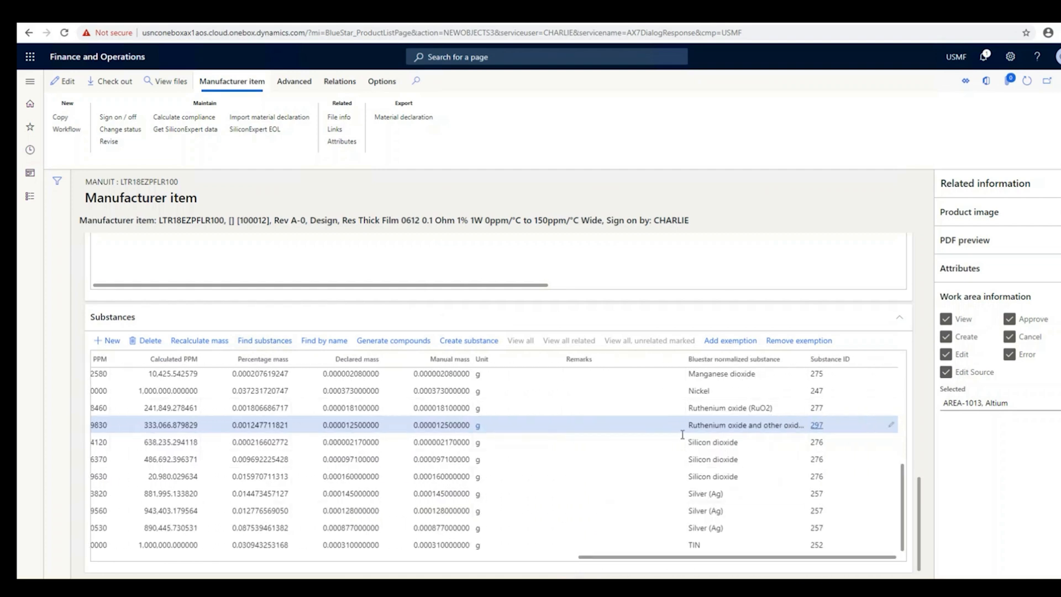
scroll(725, 458, up, 10)
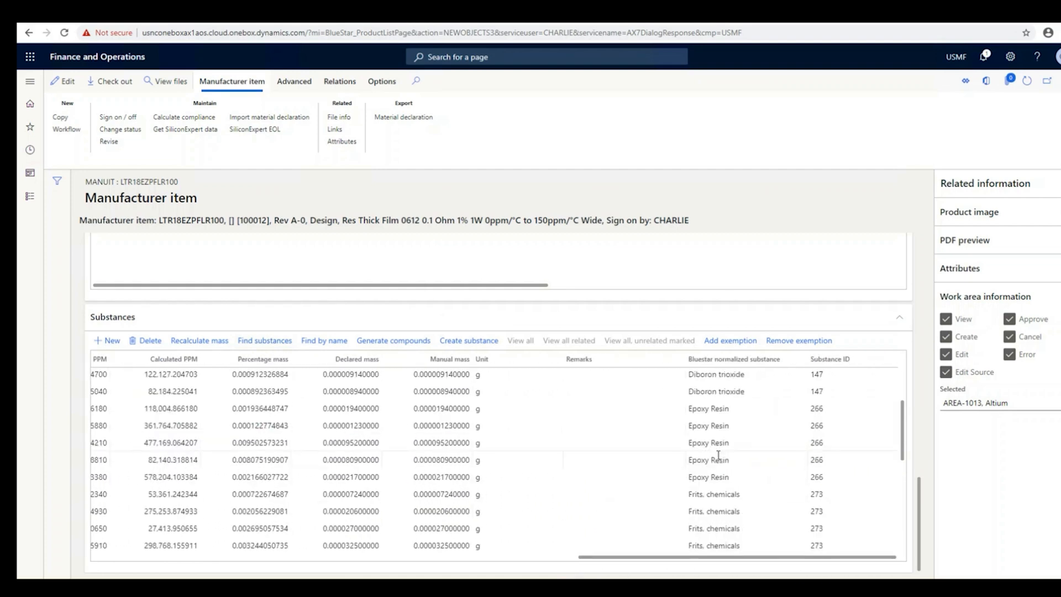
scroll(716, 453, down, 7)
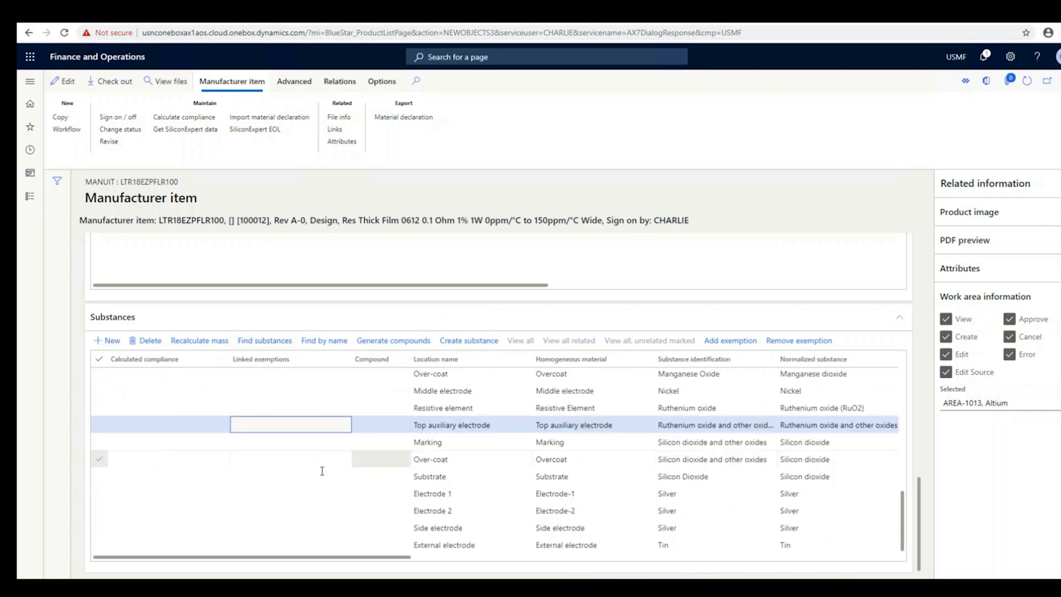
Examine the class attributes of manufacturer item LTR18EZPFLR100 and return to item 106876
click(246, 444)
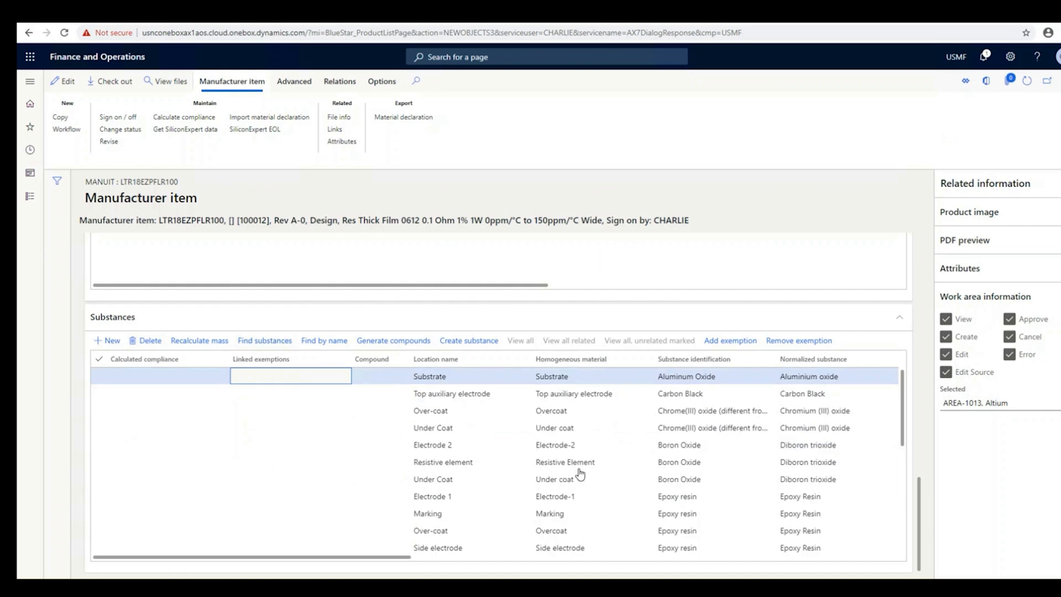
click(342, 141)
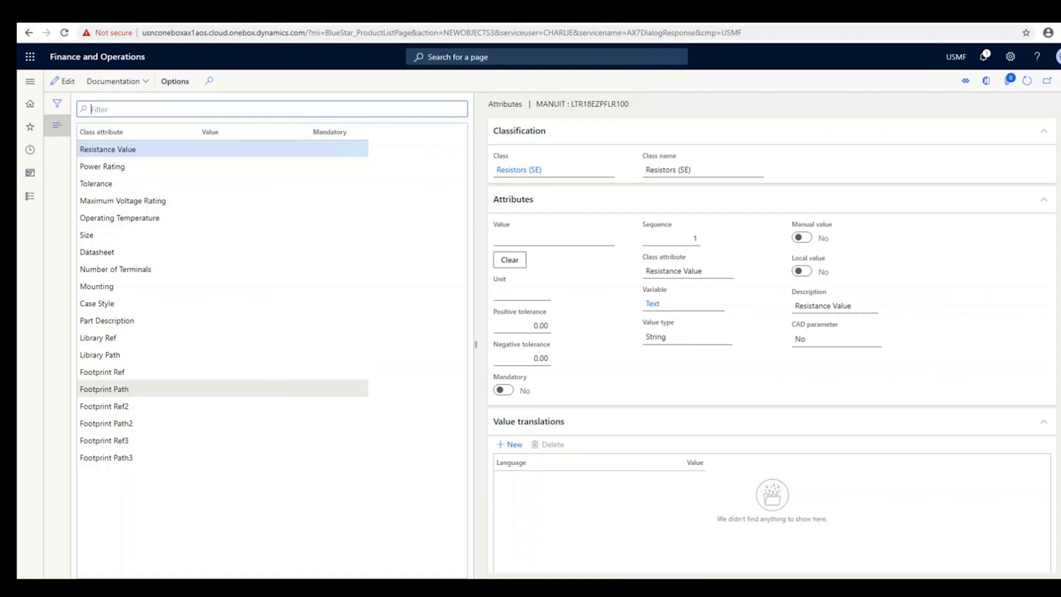
click(1060, 82)
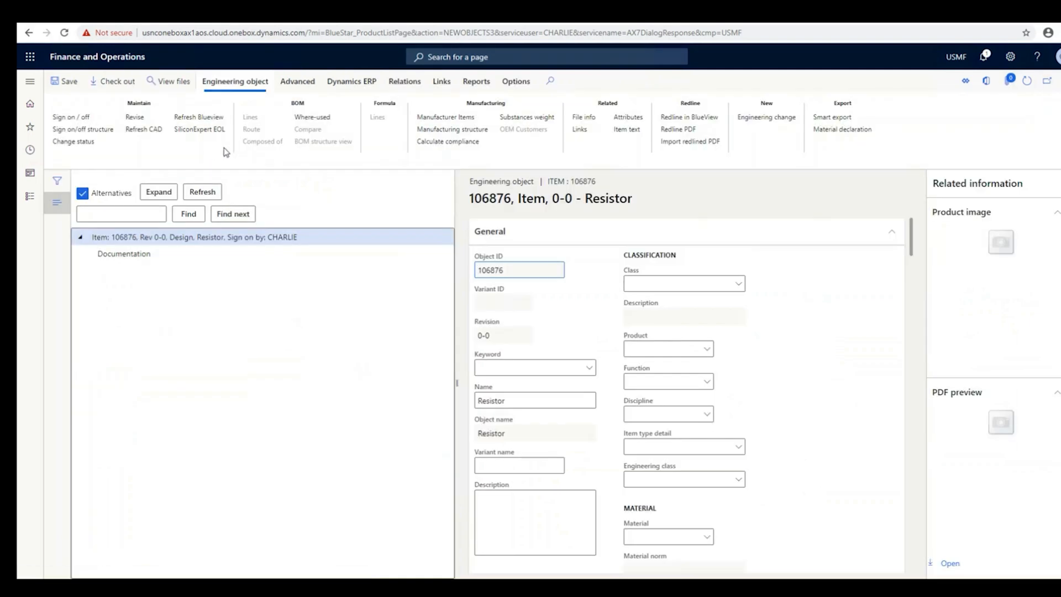
Classify item 106876 as Resistors (SE), fill its attributes from the manufacturer item and save
click(738, 283)
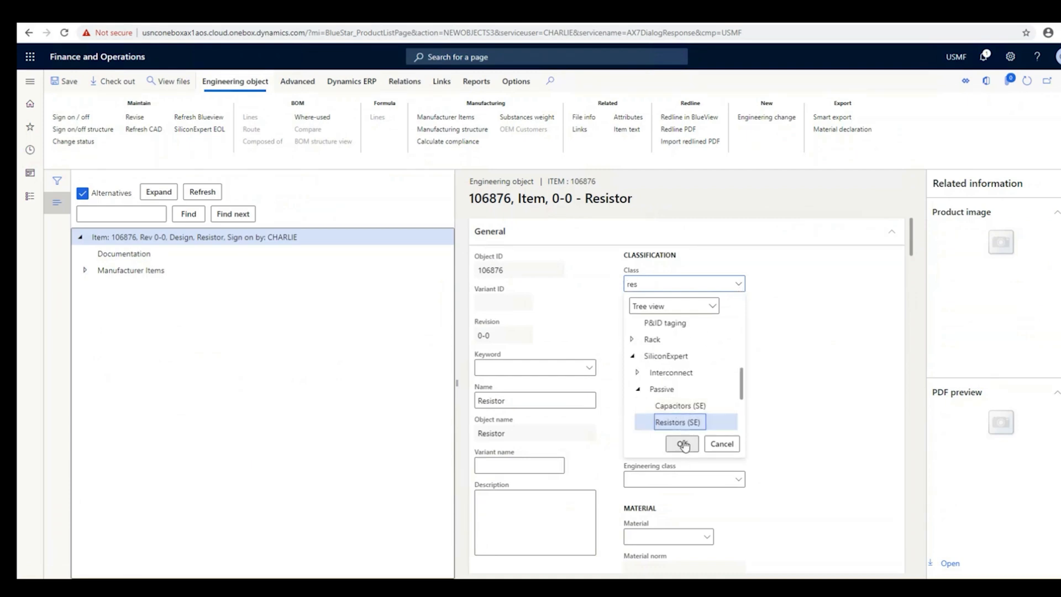
click(683, 444)
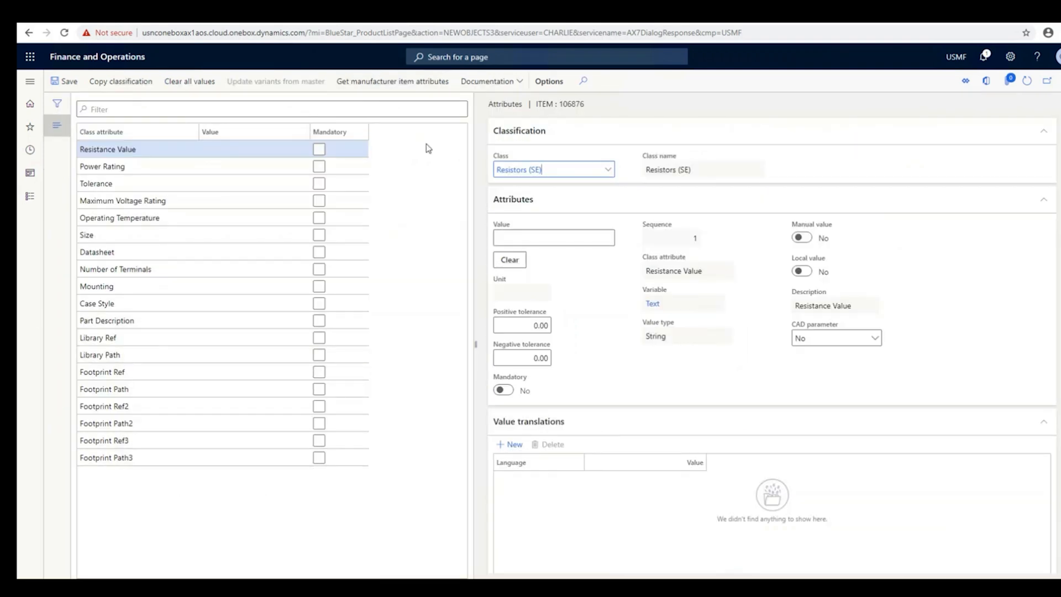
click(391, 82)
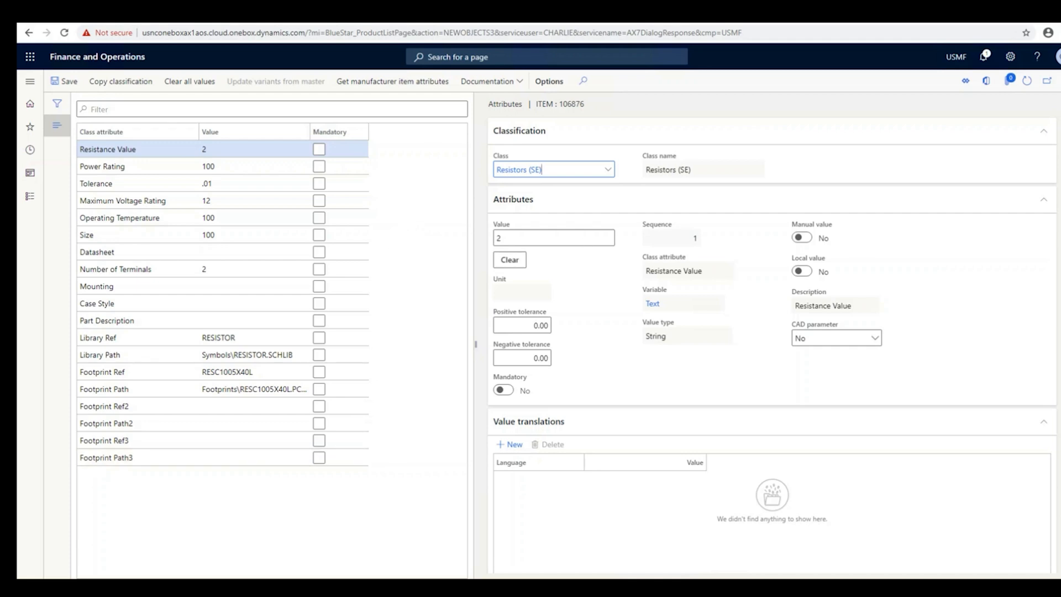
click(60, 83)
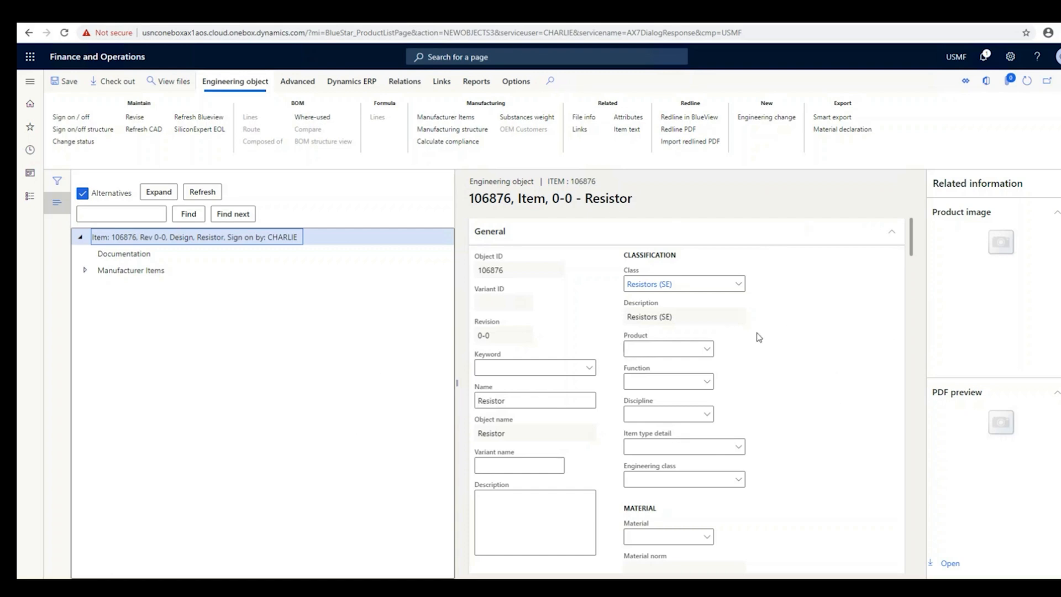
Return to the engineering objects list and change the status of item 106876 to Approved
click(1056, 81)
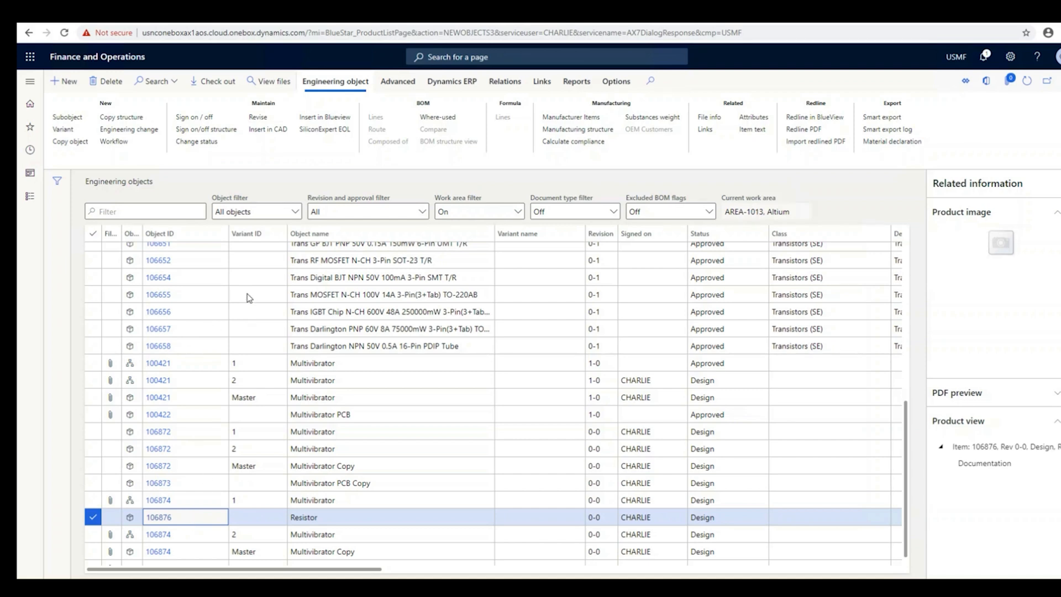
click(204, 145)
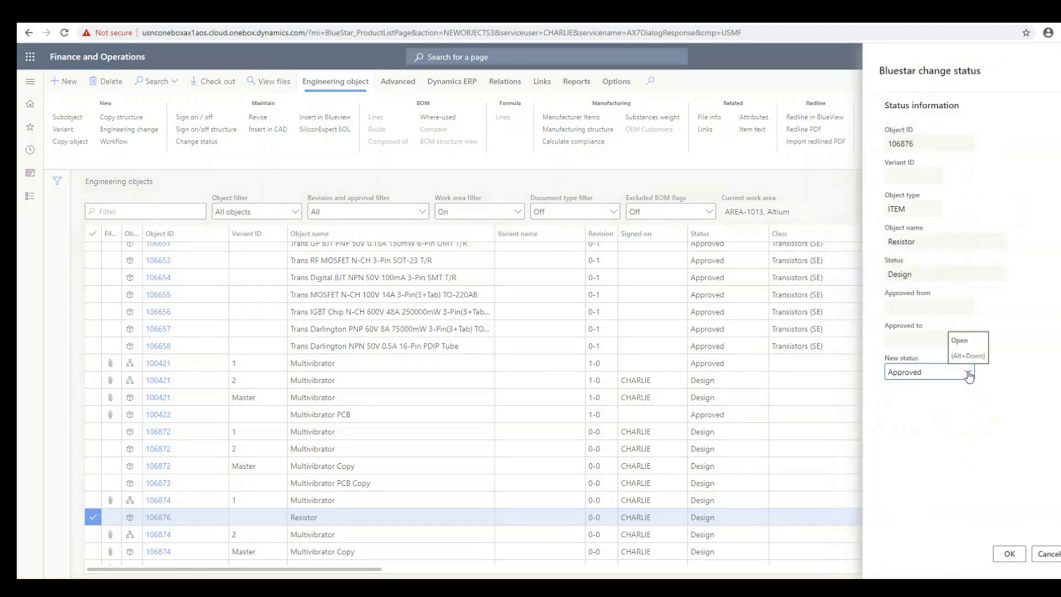
click(1014, 554)
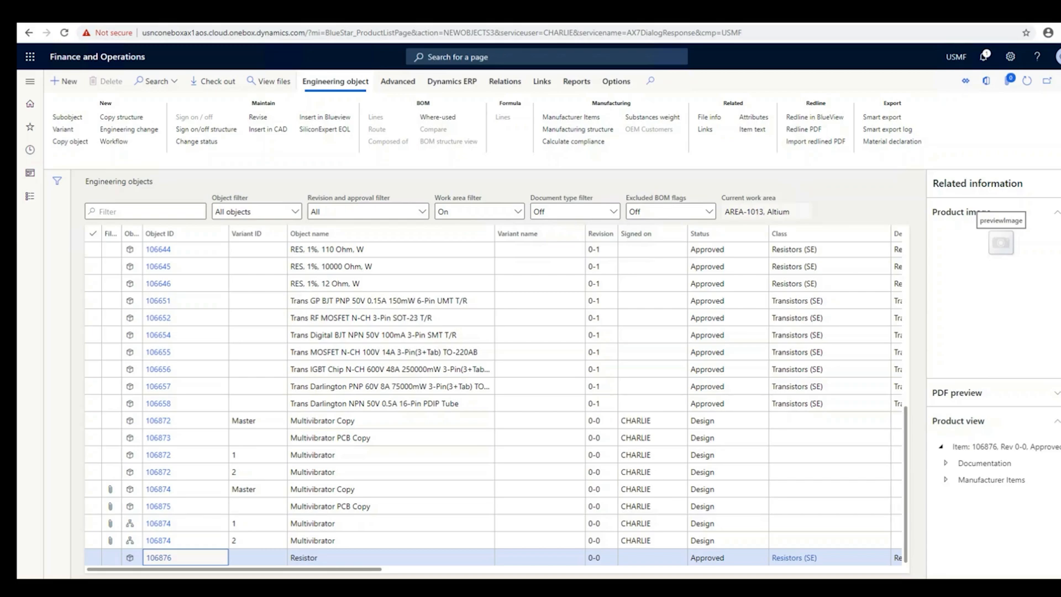
Switch to Altium Designer and show the Resistor components of the Bluestar.DbLib library
key(alt+Tab)
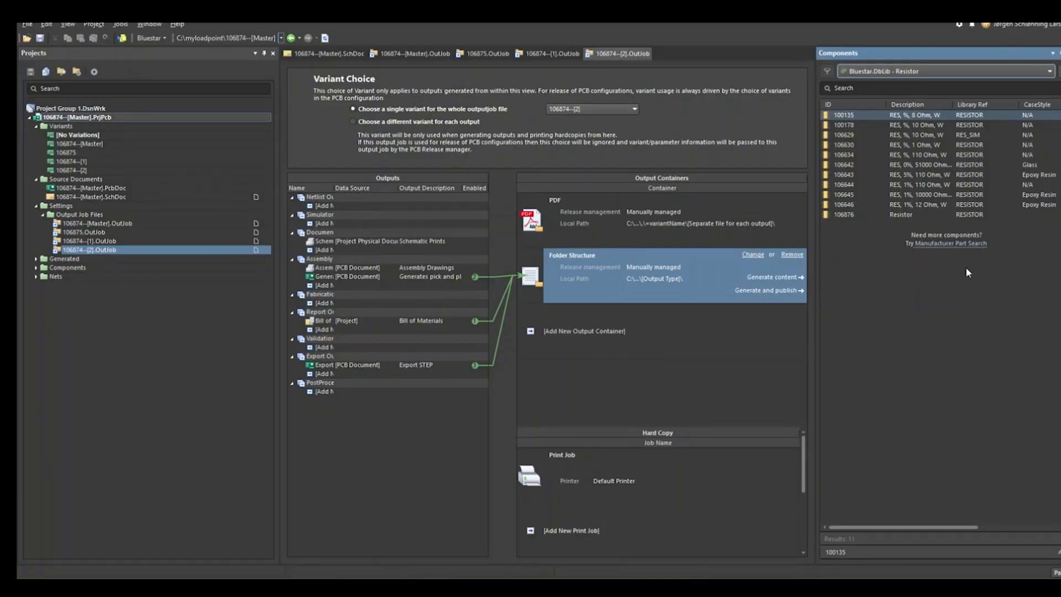
click(1048, 72)
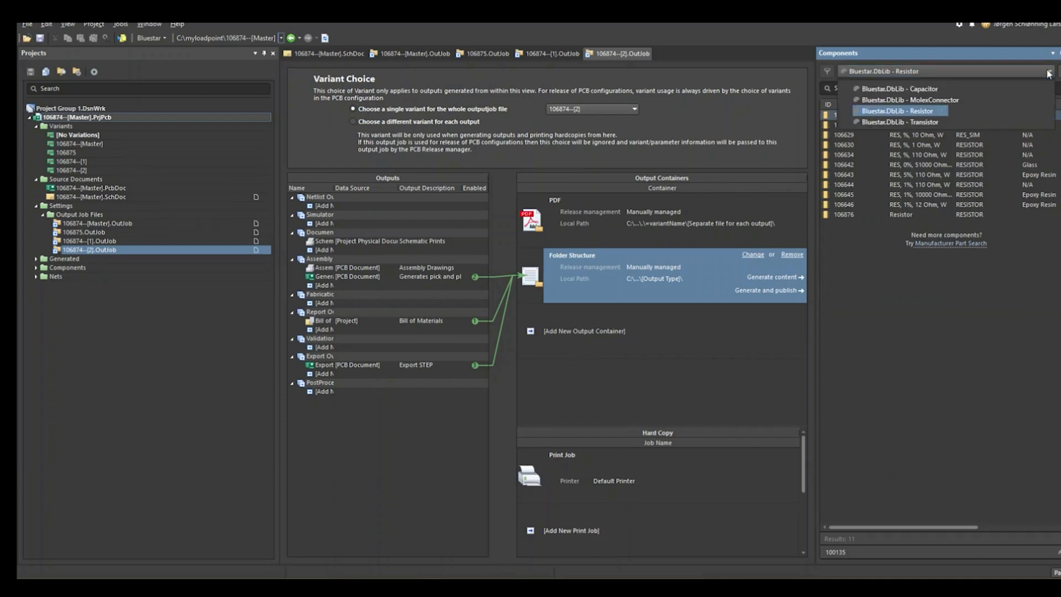
click(899, 113)
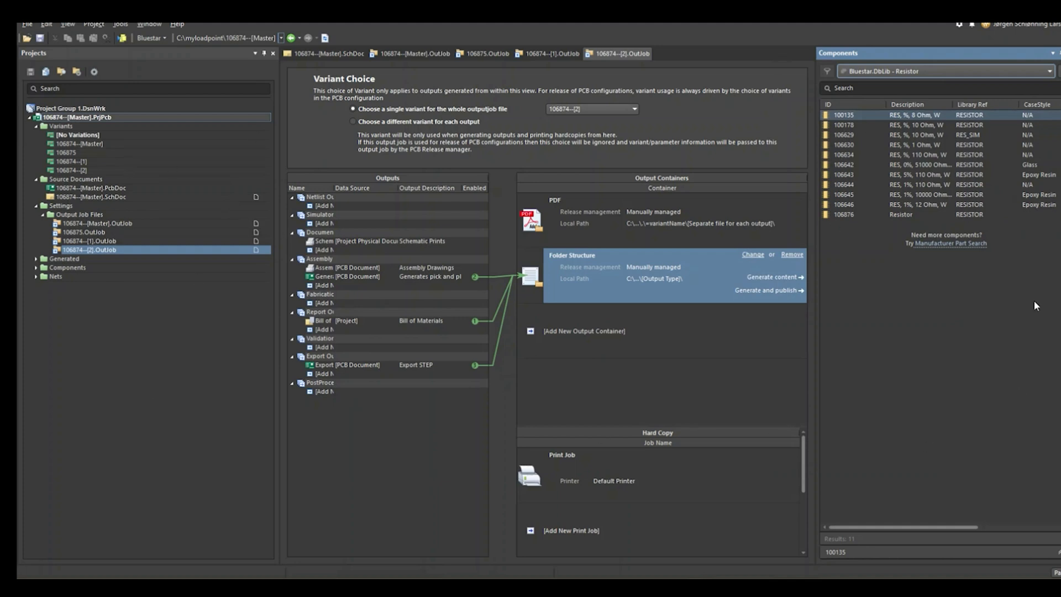
Place resistor 106876 beside the circuit on schematic 106874--[Master].SchDoc and set its designator to R6
double_click(96, 196)
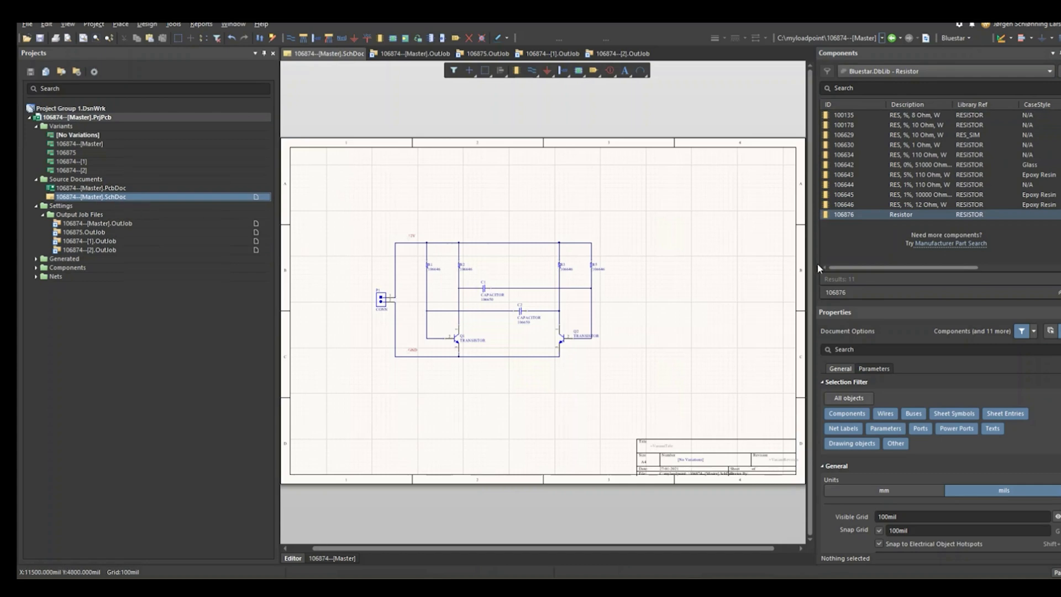
drag(888, 213, 637, 283)
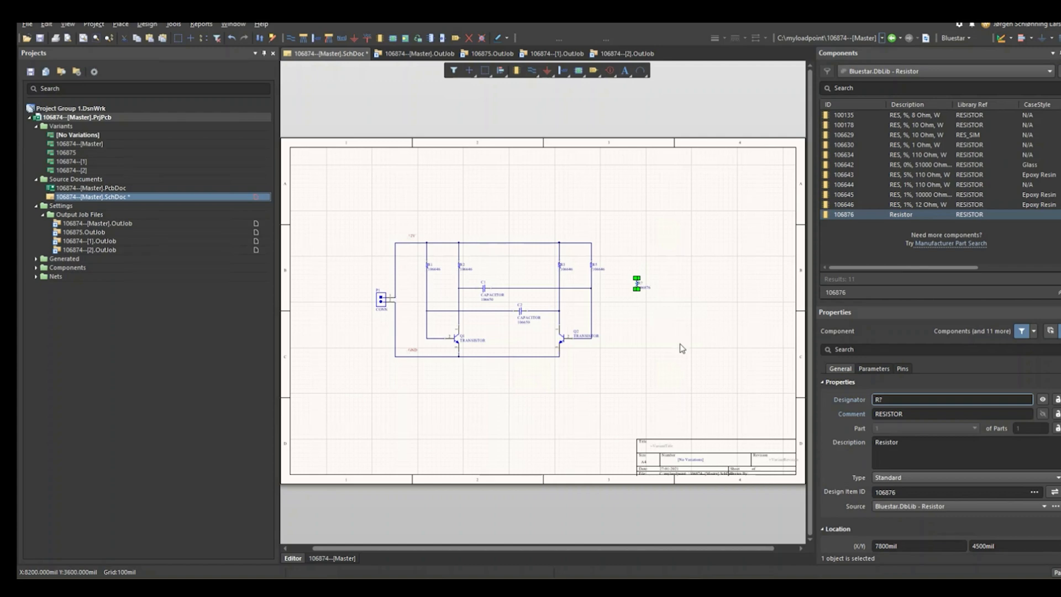
click(936, 399)
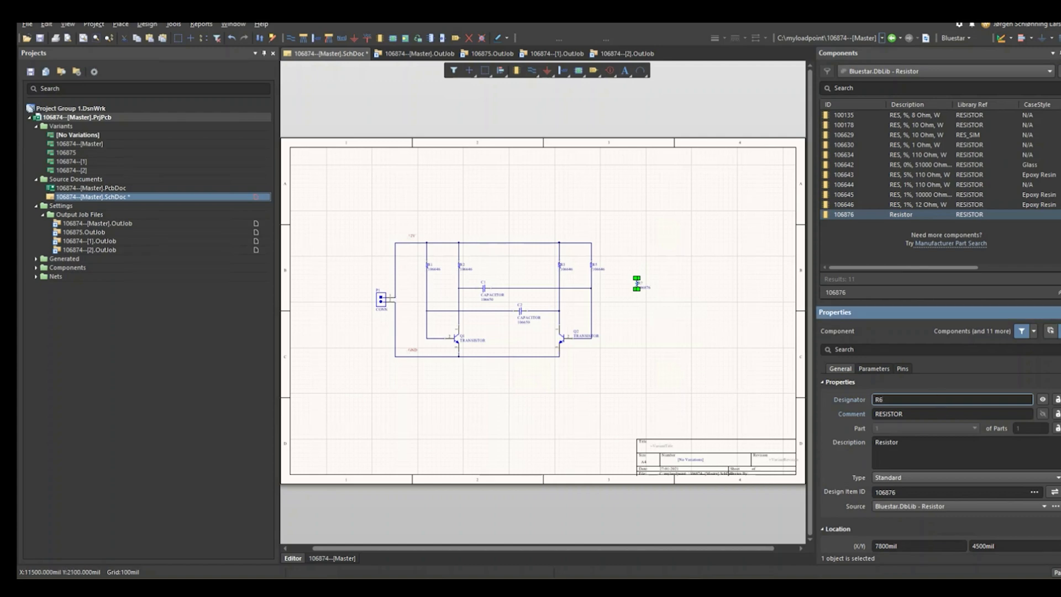
click(644, 371)
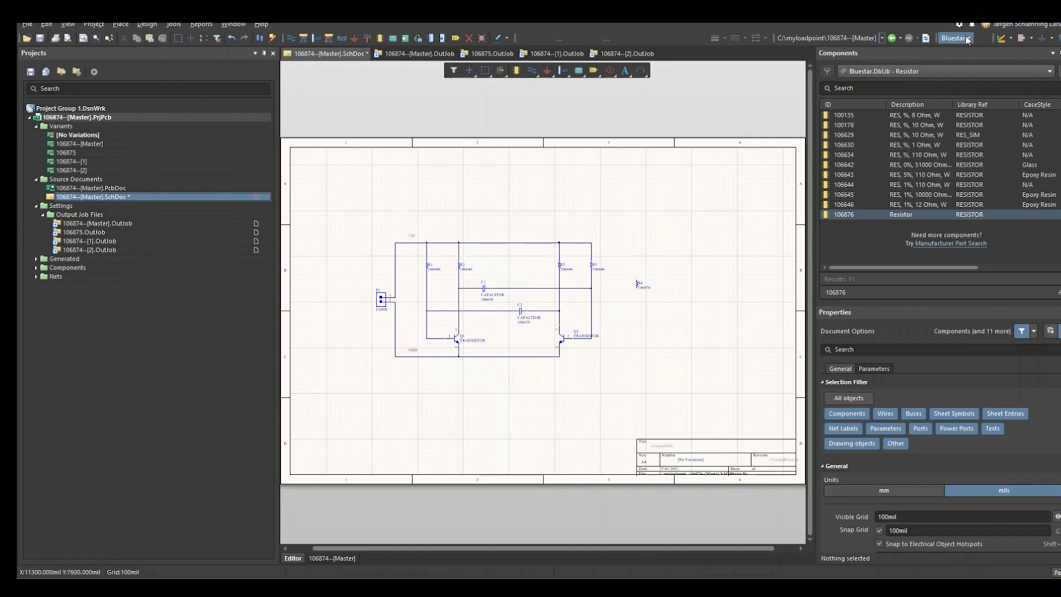
Save the schematic and check the 106874 project in to Bluestar, running the output jobs first
click(40, 38)
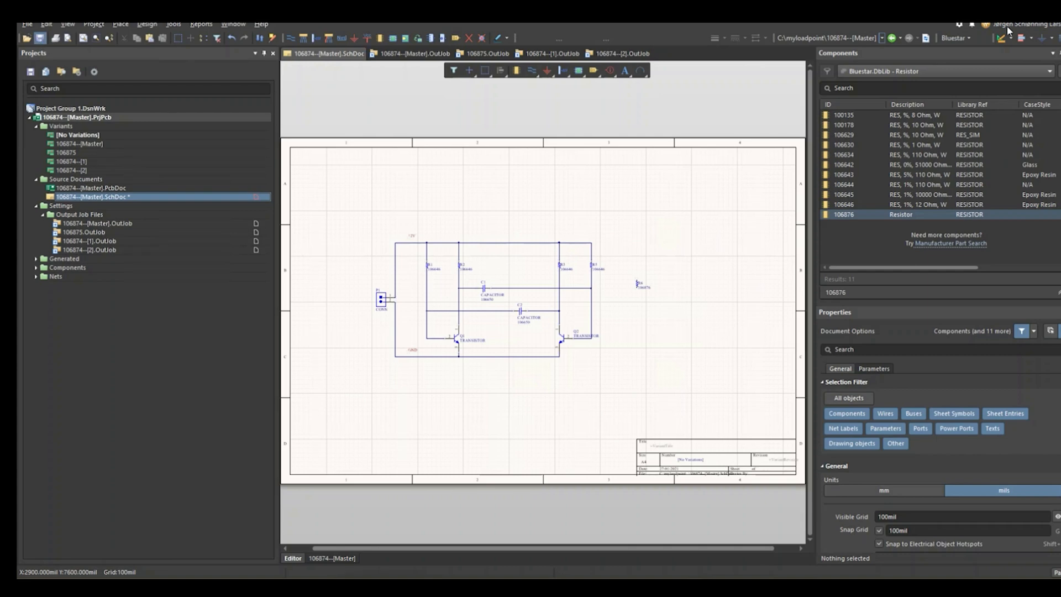
click(970, 40)
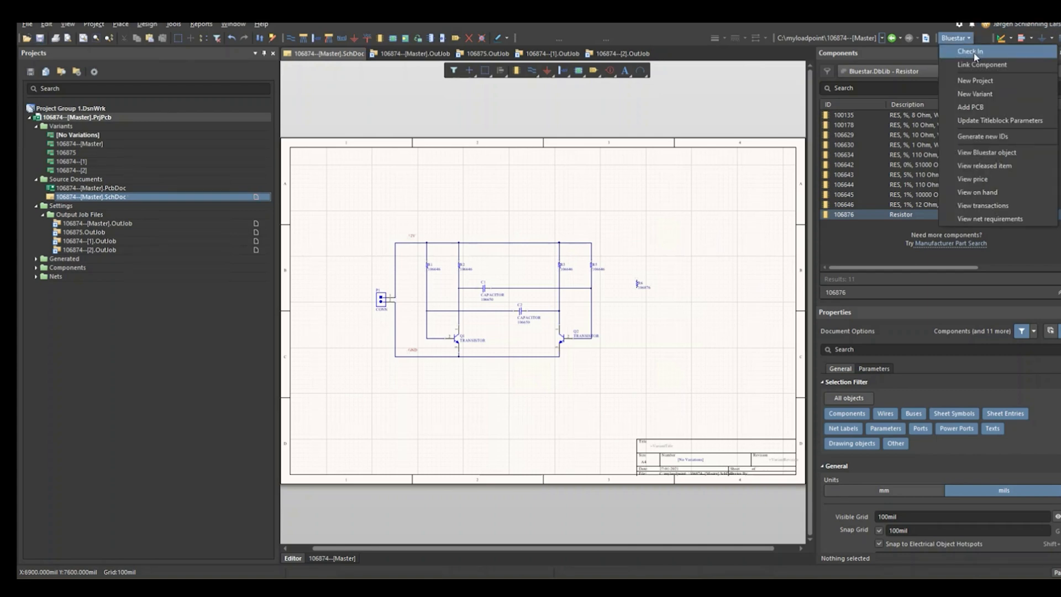
click(970, 52)
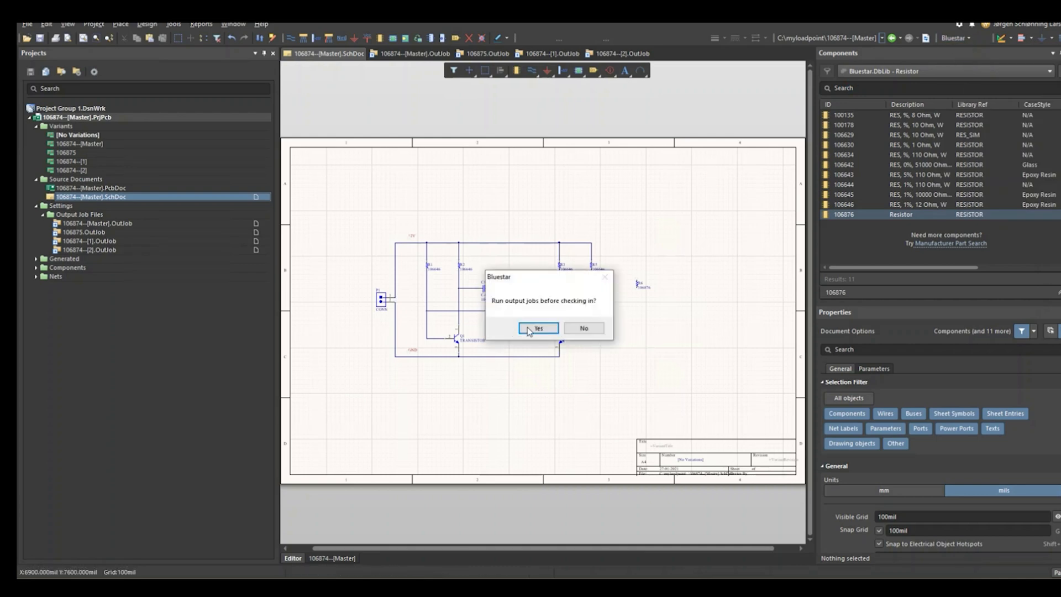
click(529, 331)
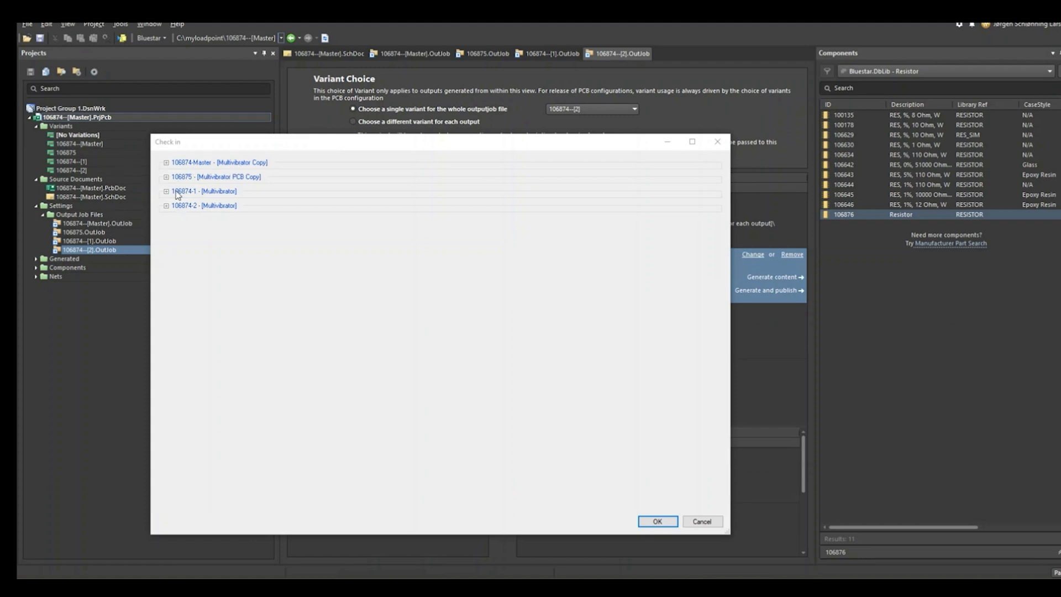
click(166, 163)
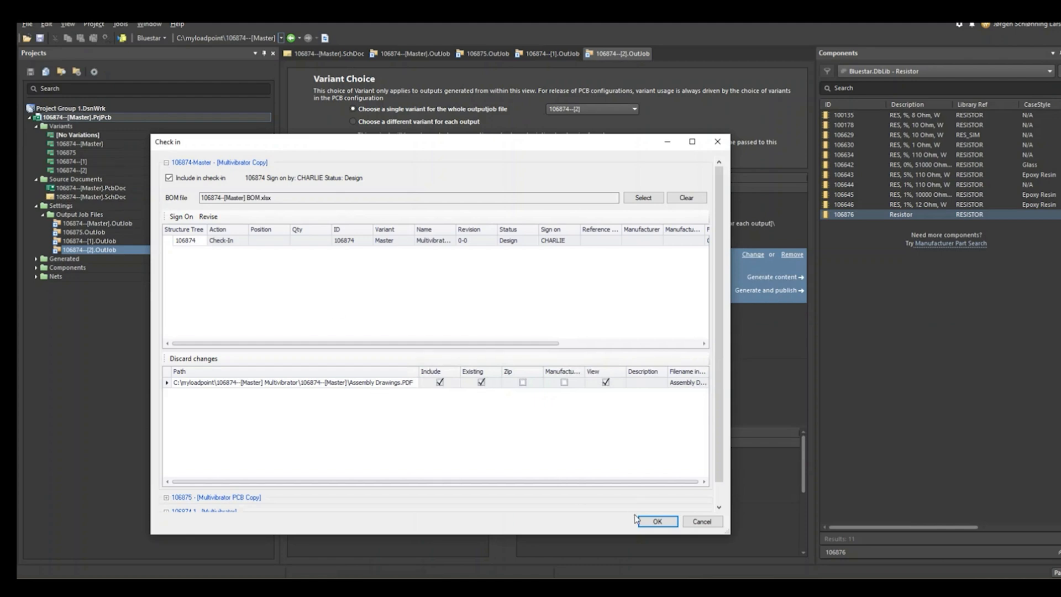
click(663, 525)
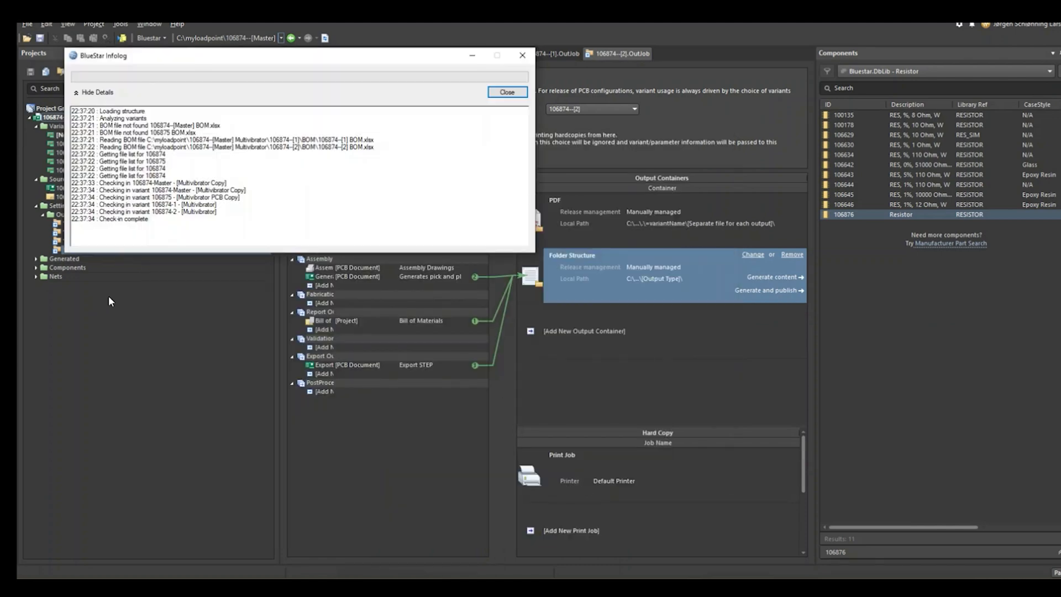
click(512, 97)
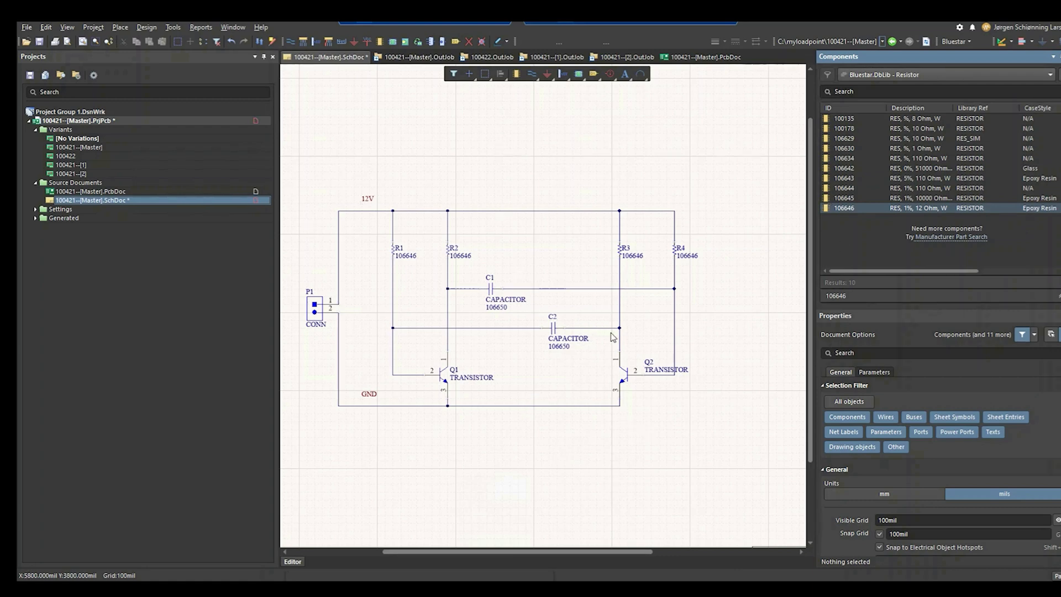
Open the datasheet of resistor 106646 from its component details and read its products list and part number description
click(1059, 296)
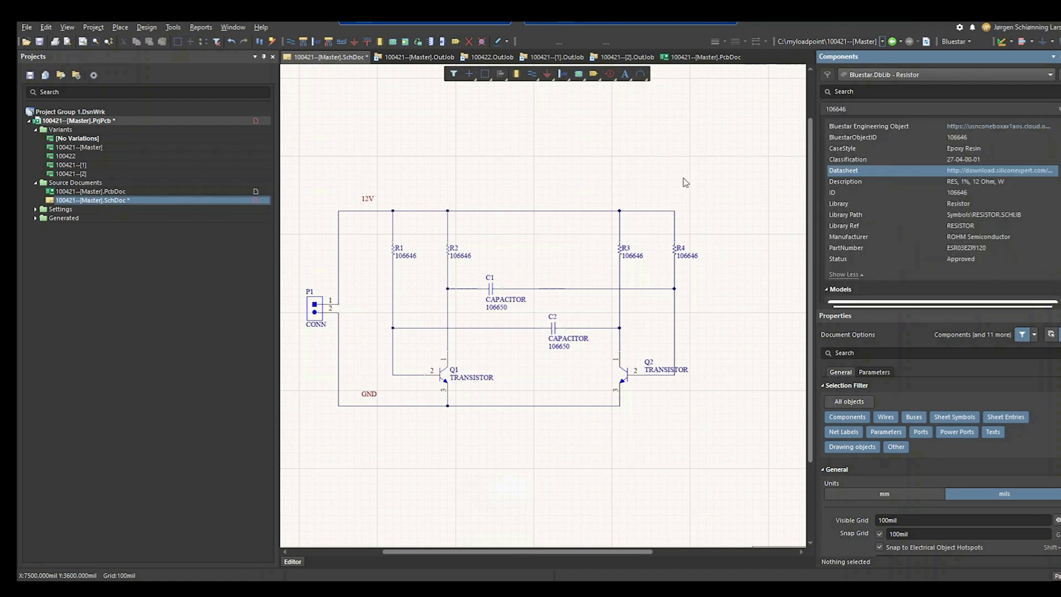
click(962, 173)
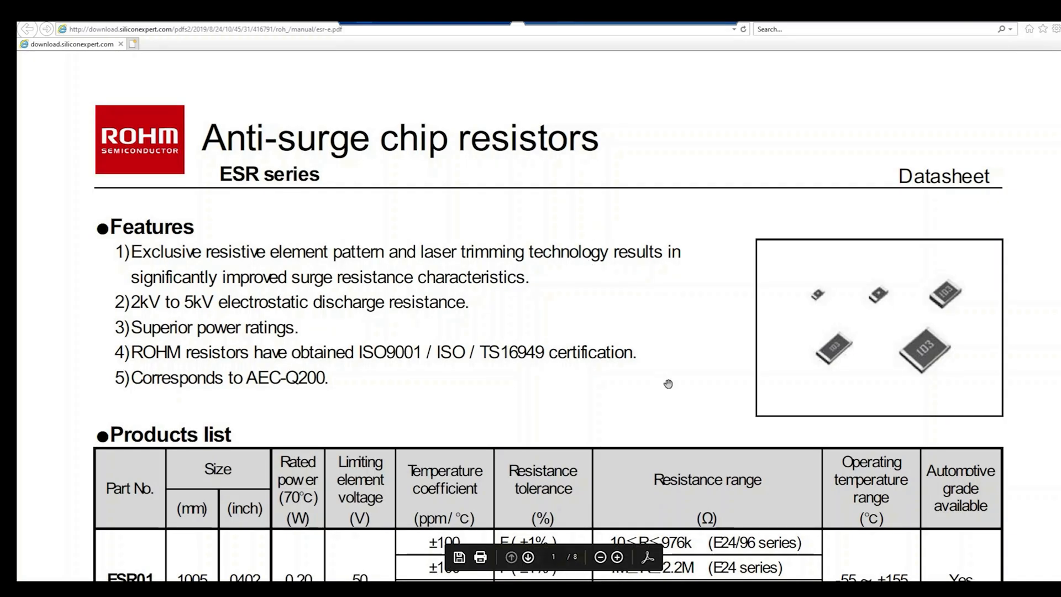
scroll(666, 380, down, 7)
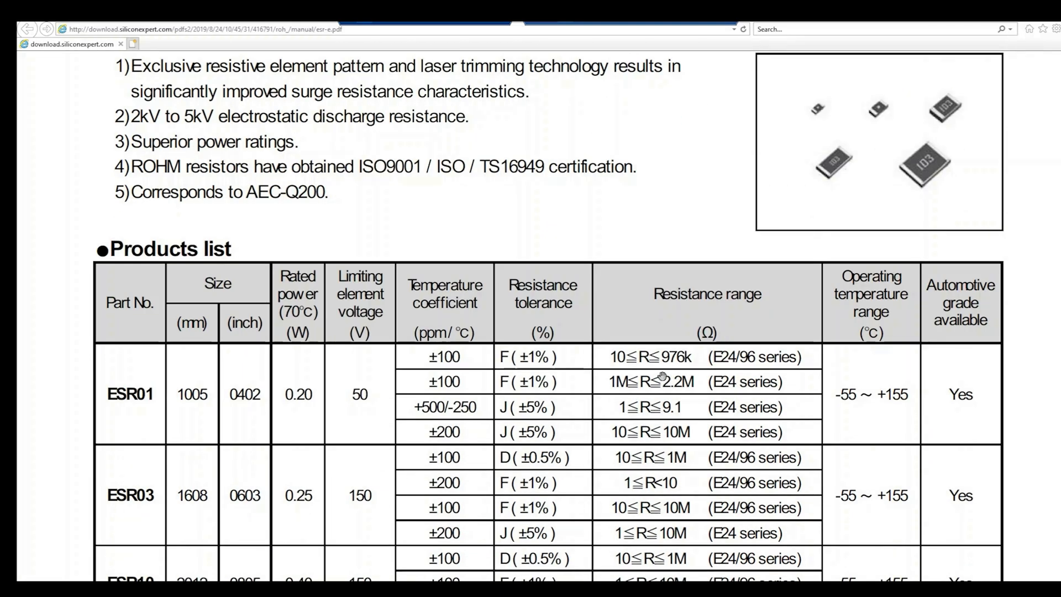
scroll(661, 376, down, 3)
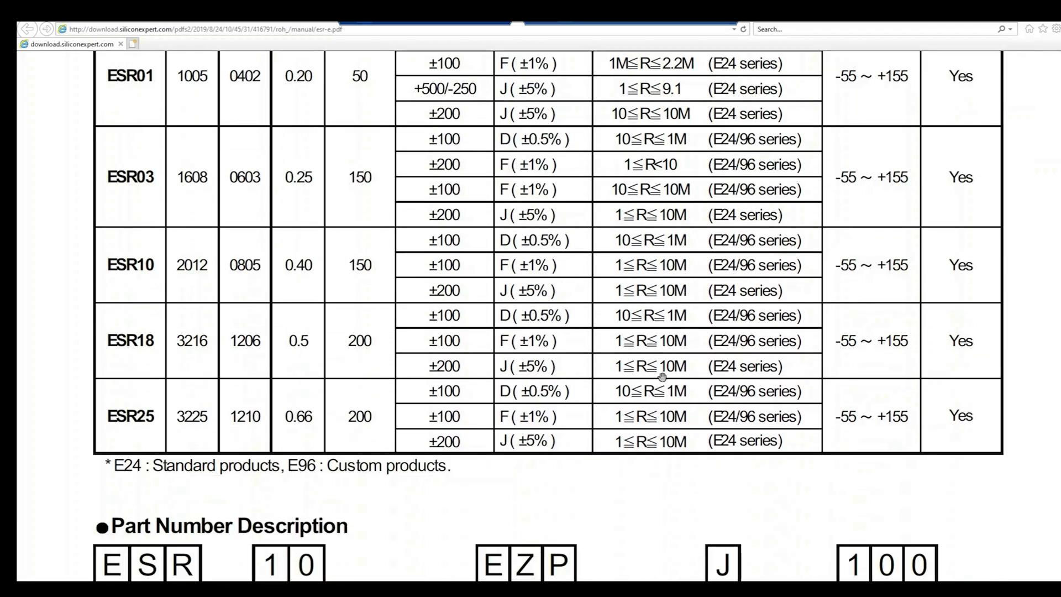
scroll(662, 377, down, 4)
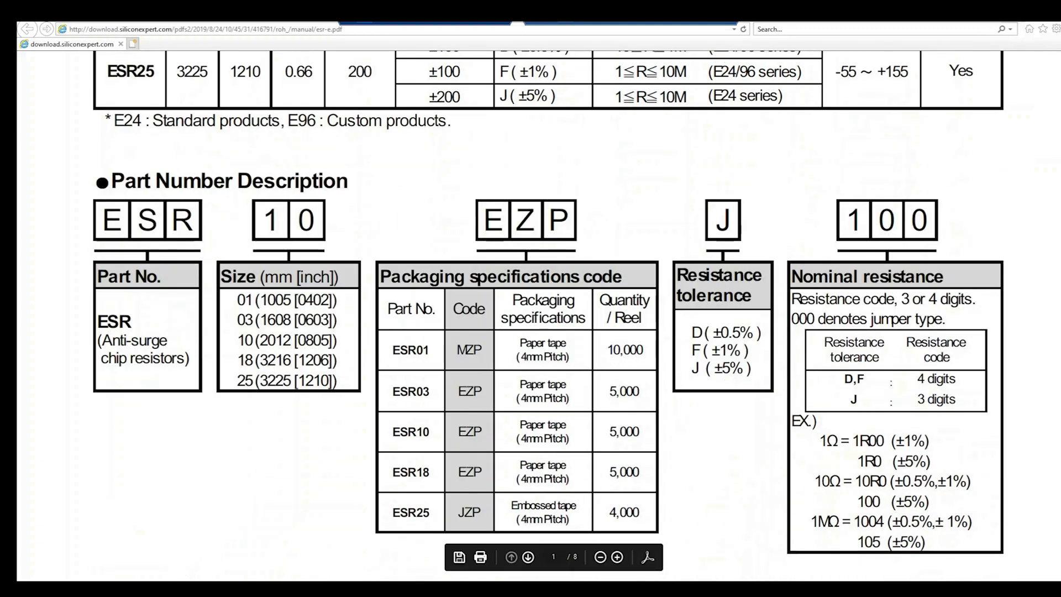
click(1014, 21)
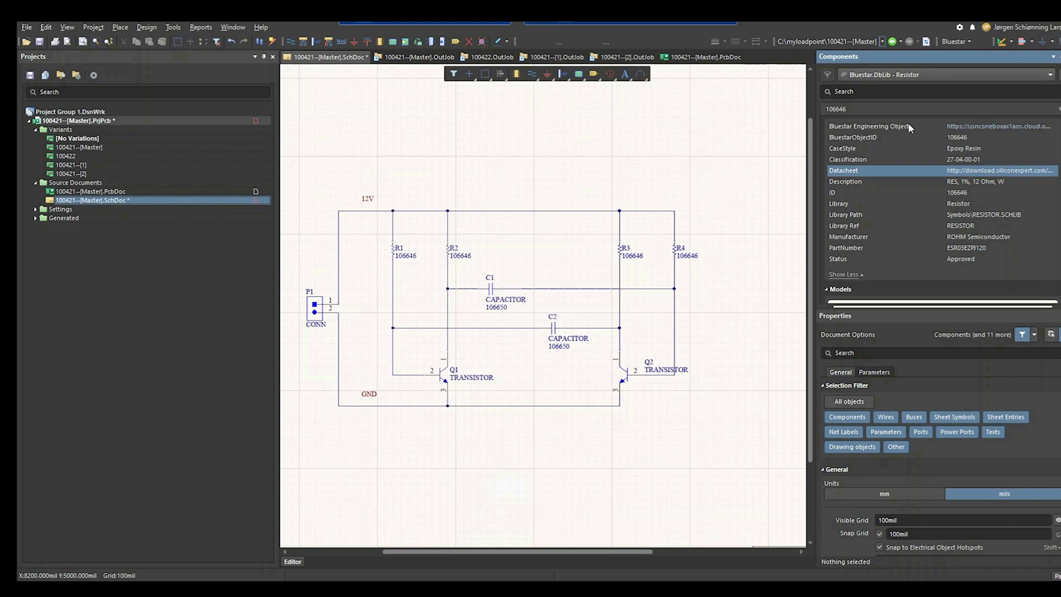
Switch to Bluestar in the browser, refresh the objects list and open Multivibrator 106874 variant 1 to inspect resistor 106876 in its BOM
click(1004, 127)
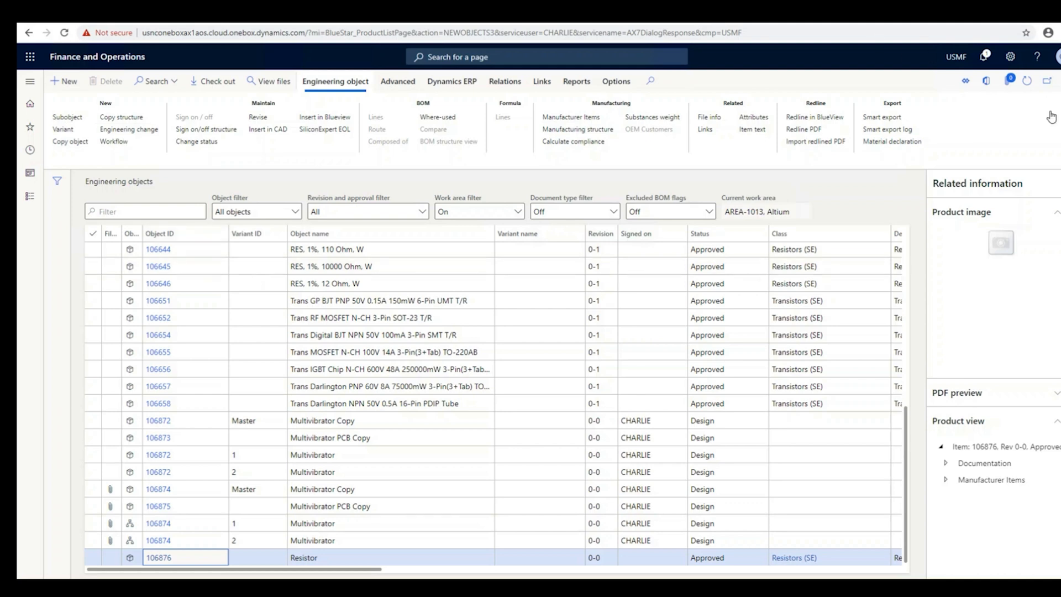
click(1026, 80)
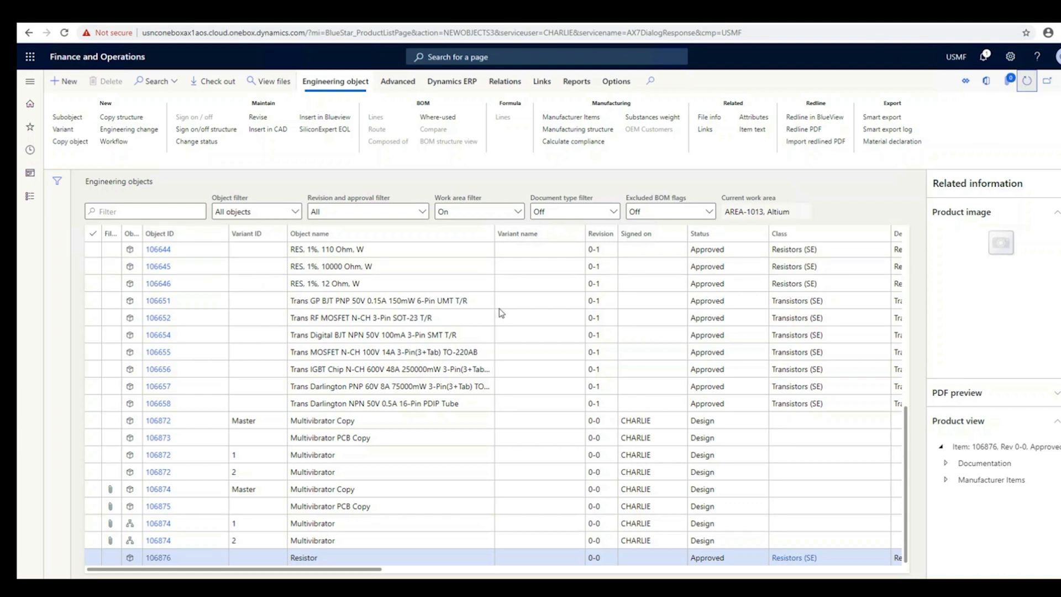
click(188, 529)
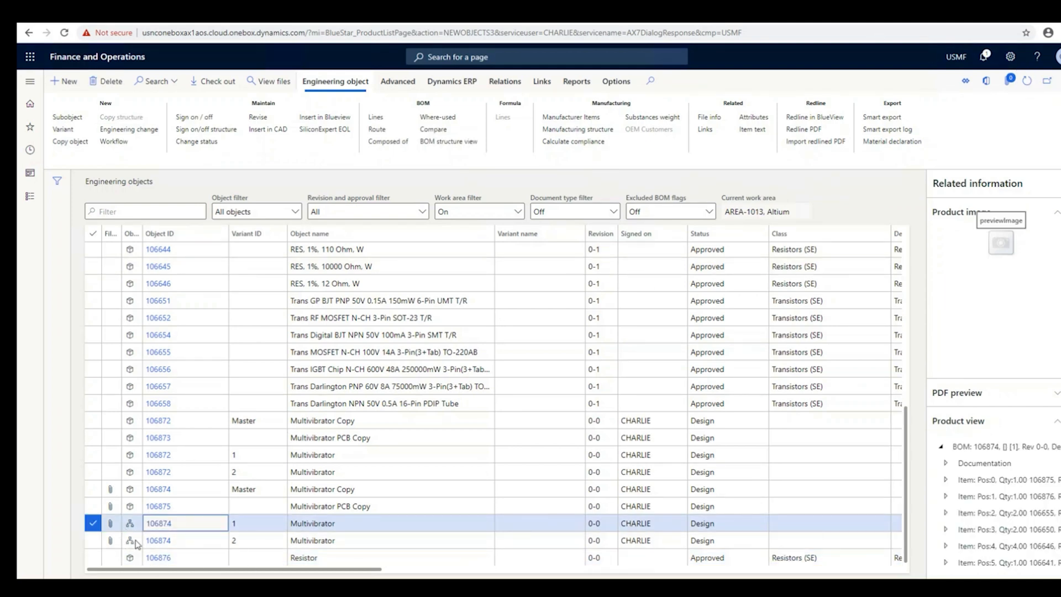
click(159, 525)
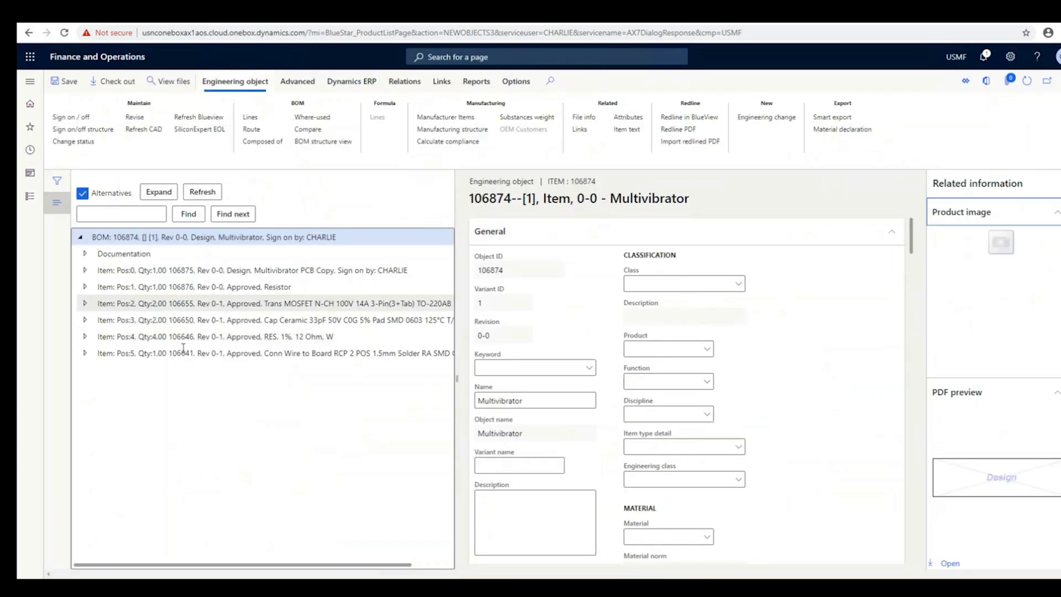
click(88, 288)
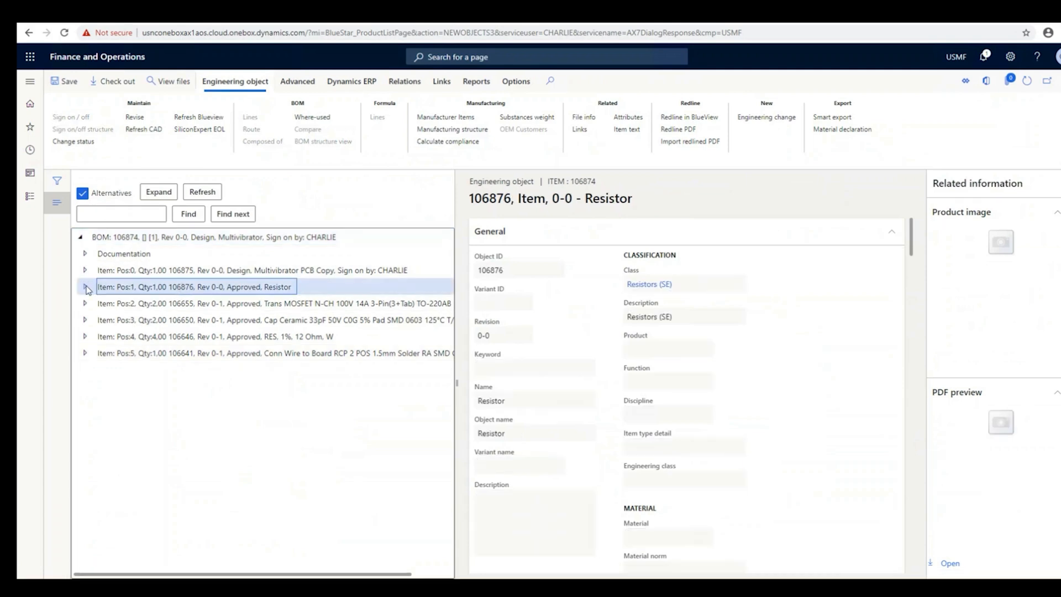
Expand resistor 106876 in the BOM to review its manufacturer item and Resistors (SE) classification attributes, then collapse it
click(86, 287)
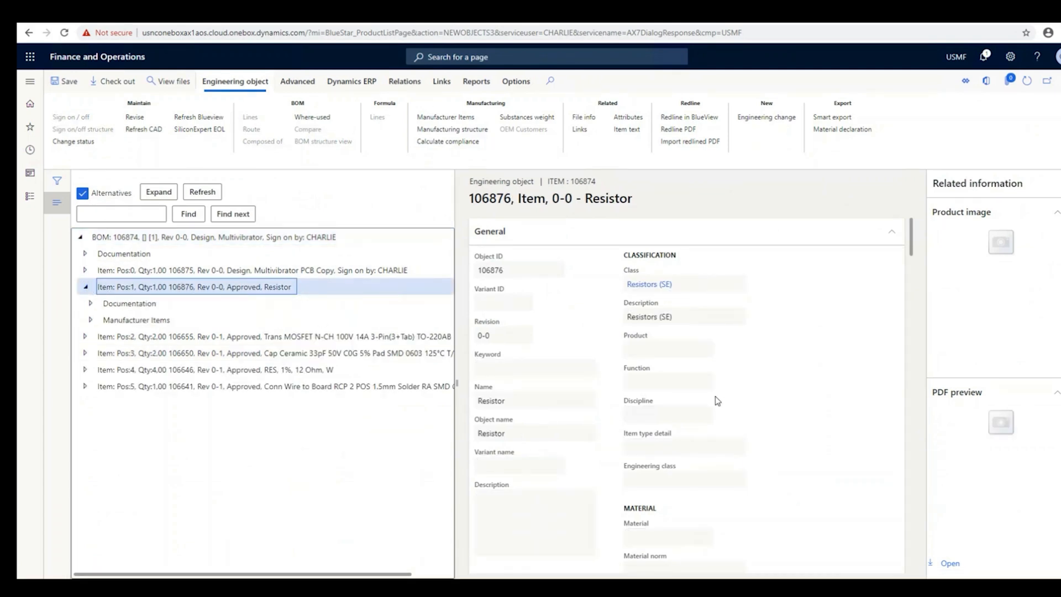
click(91, 320)
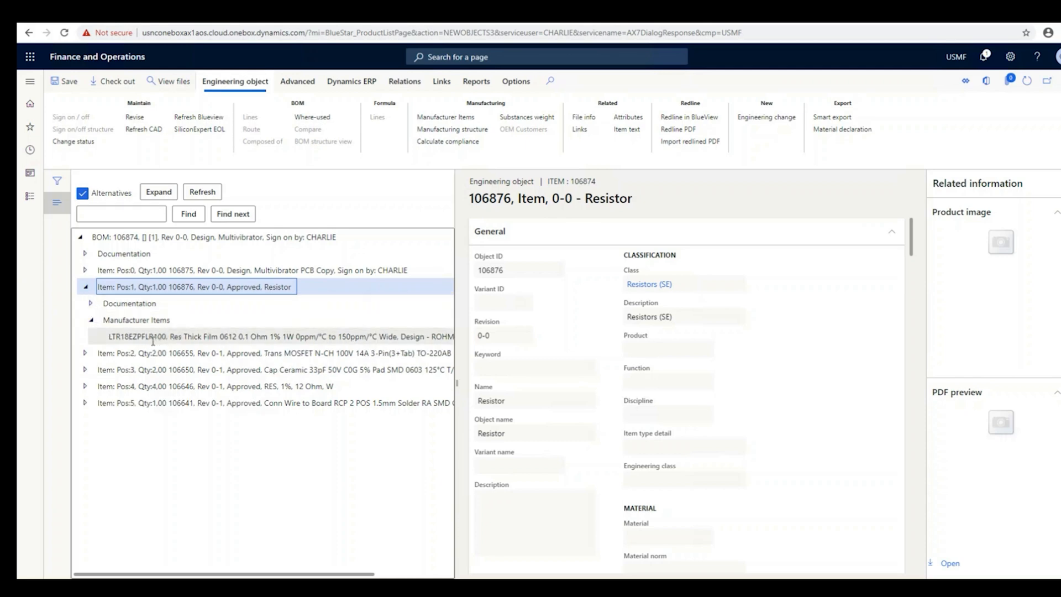
click(92, 304)
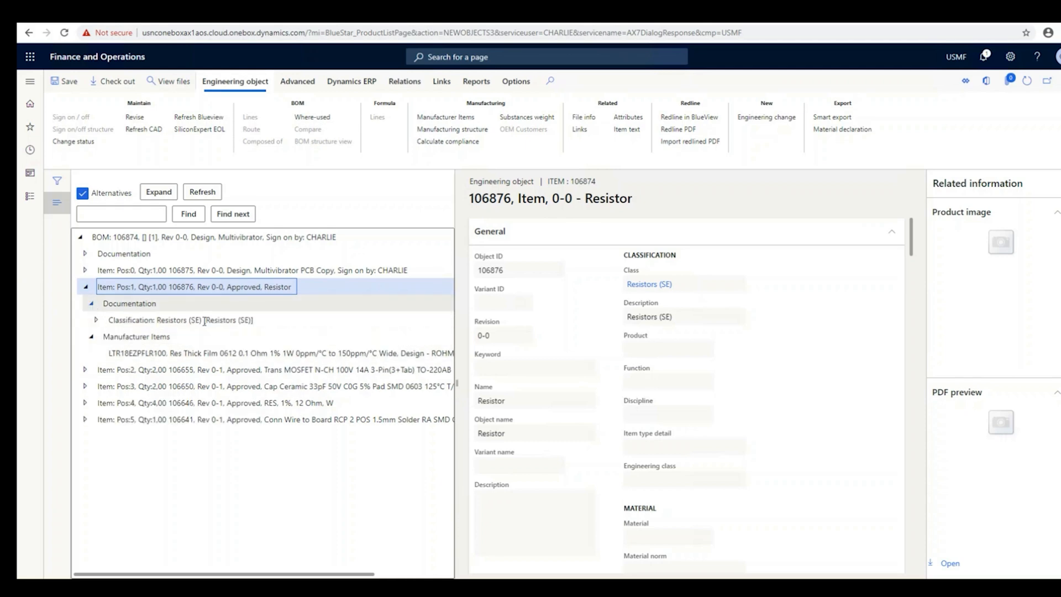
click(97, 320)
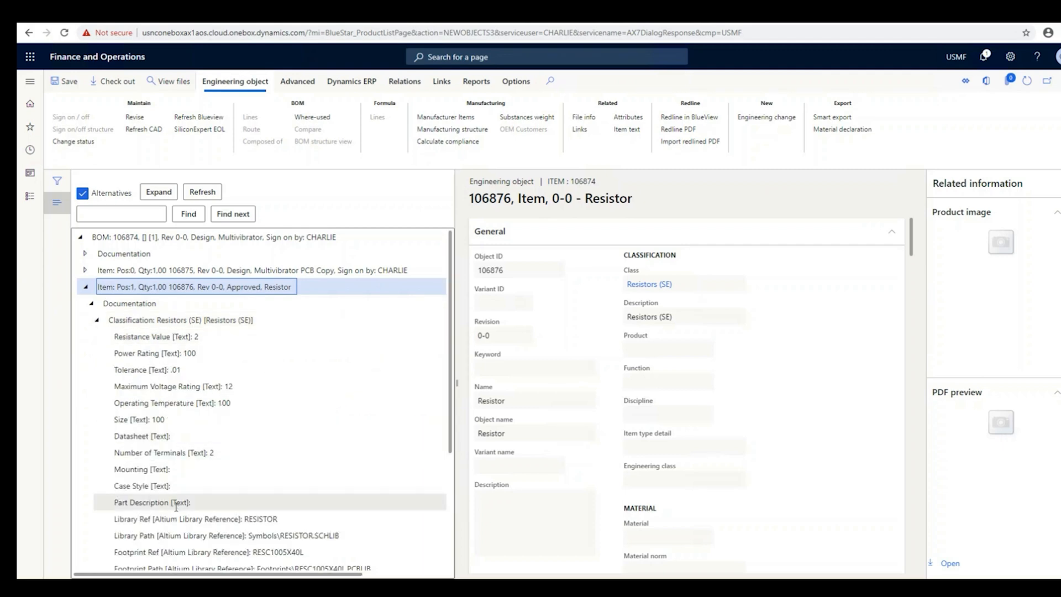
scroll(178, 505, down, 3)
scroll(175, 497, up, 3)
click(85, 288)
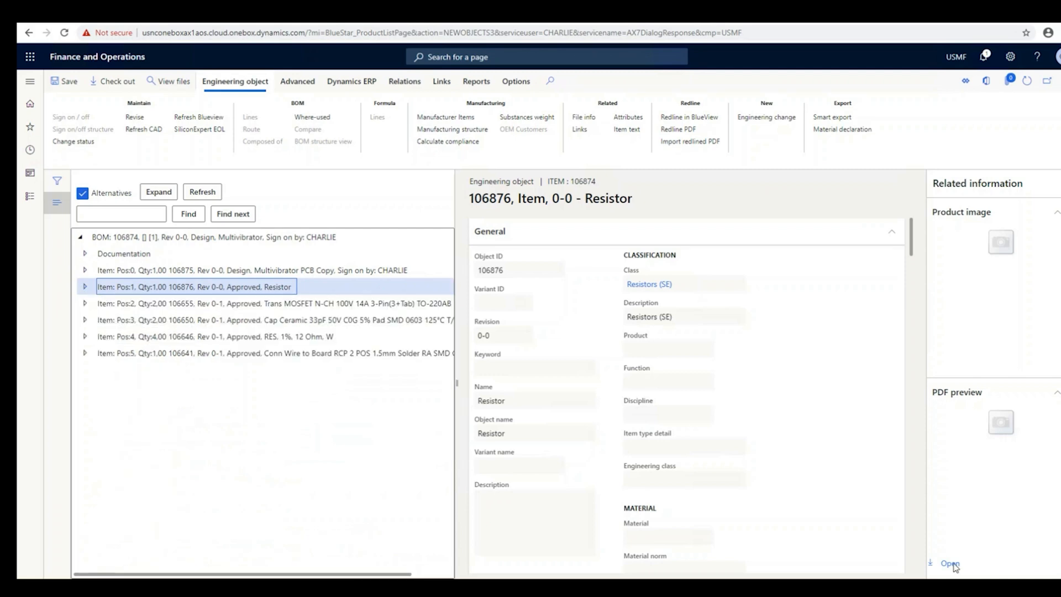
click(583, 586)
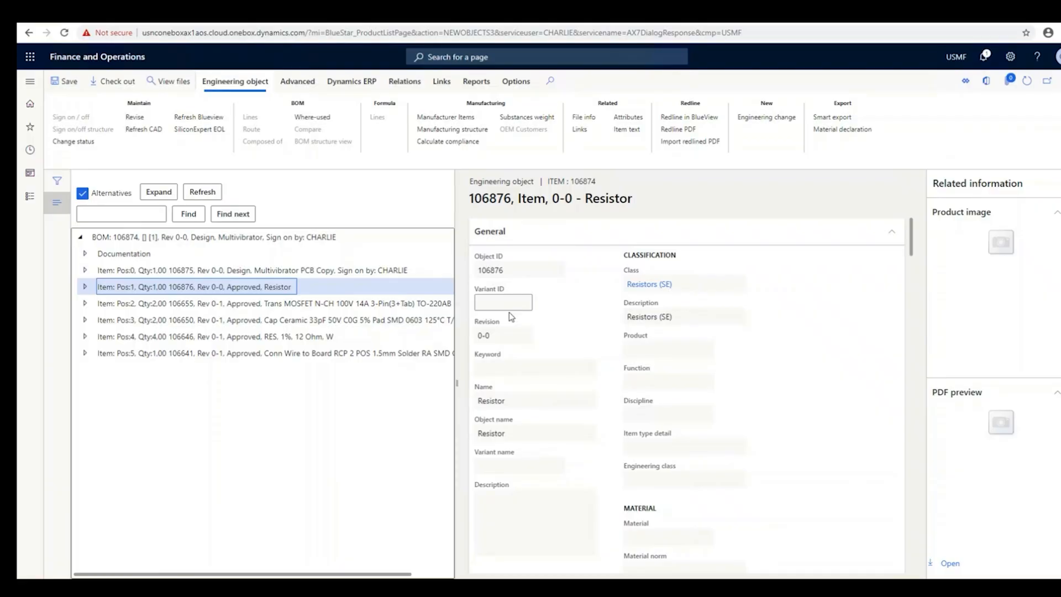
Check where resistor 106876 is used, inspecting both Multivibrator BOM variants, and request the where-used view for transistor 106655
click(312, 117)
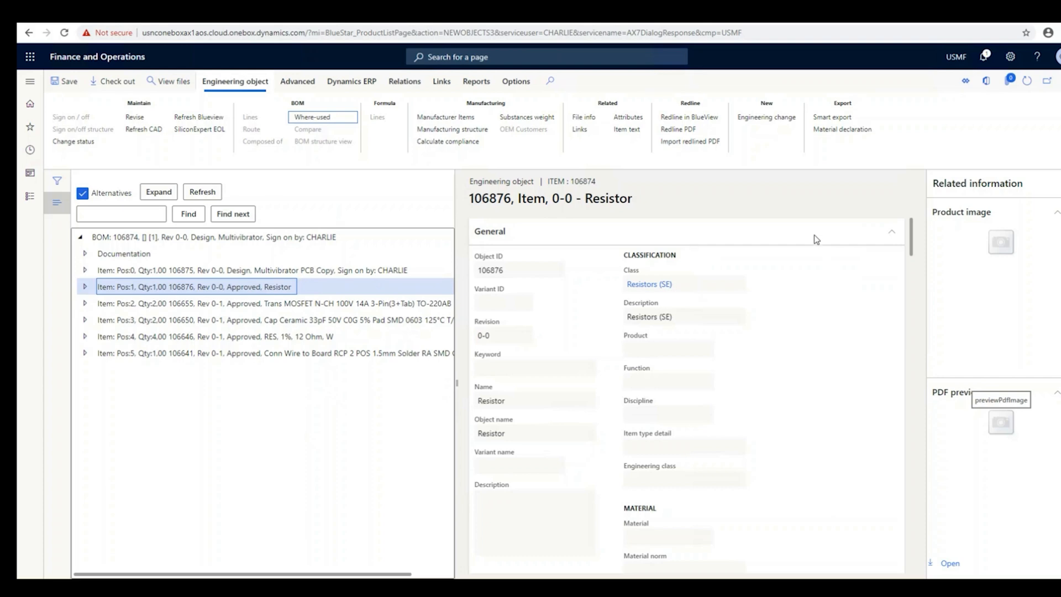
click(327, 118)
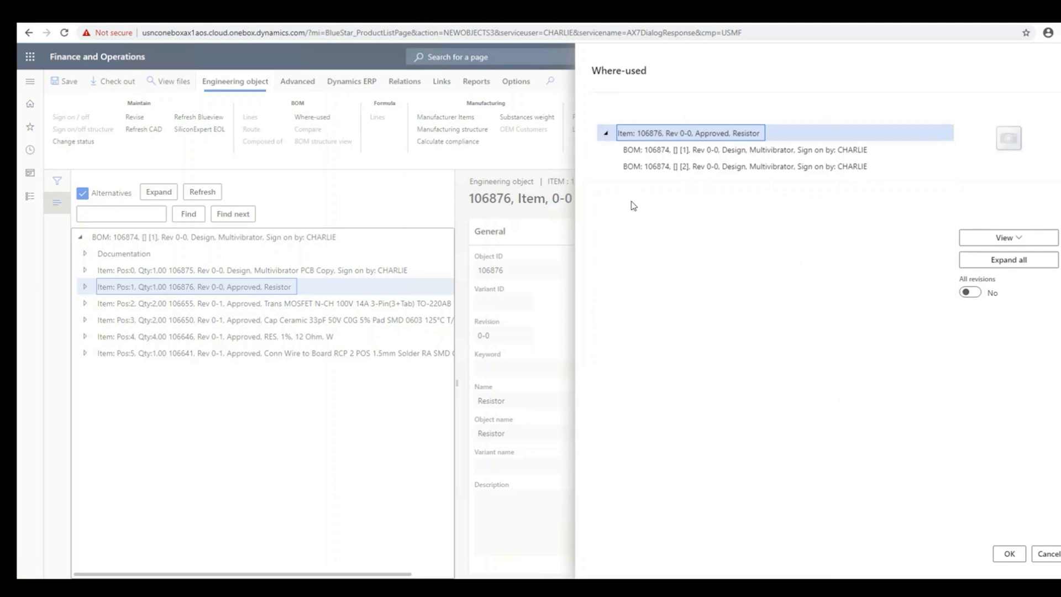
click(697, 149)
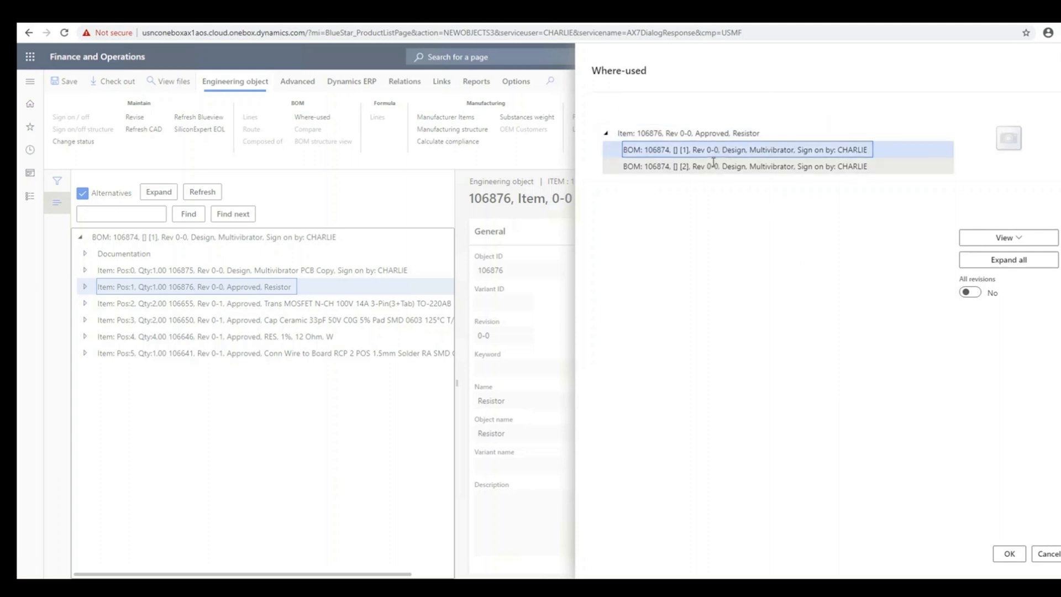
click(713, 165)
click(746, 151)
click(741, 165)
click(1009, 553)
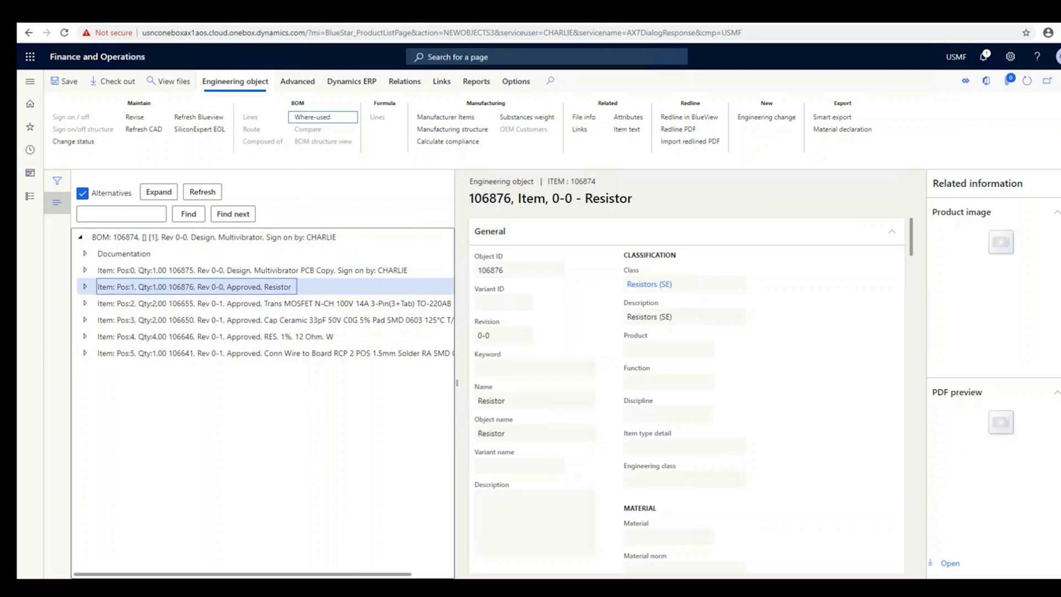
click(257, 303)
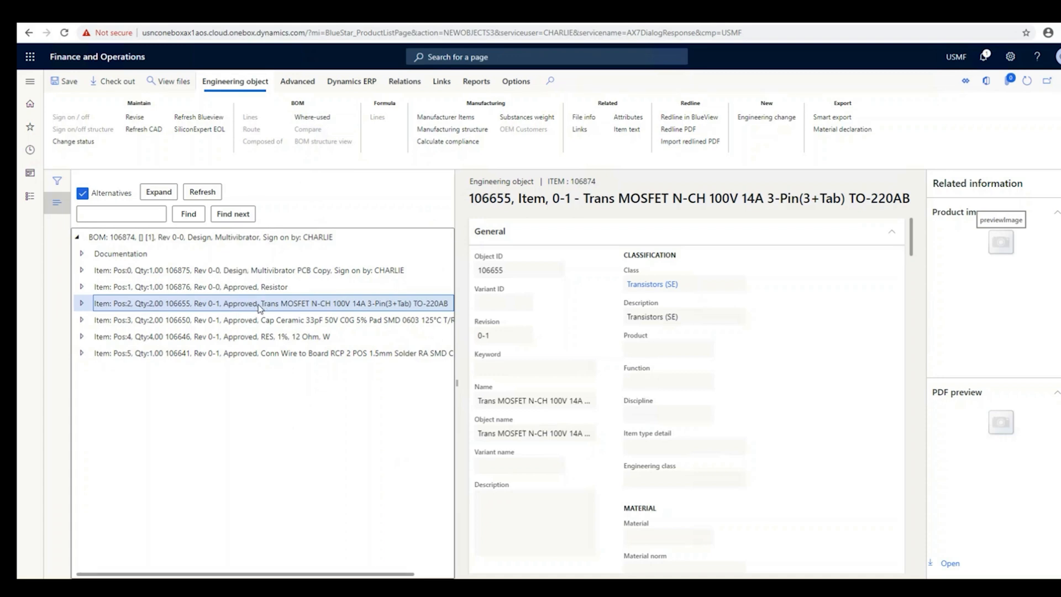
click(311, 117)
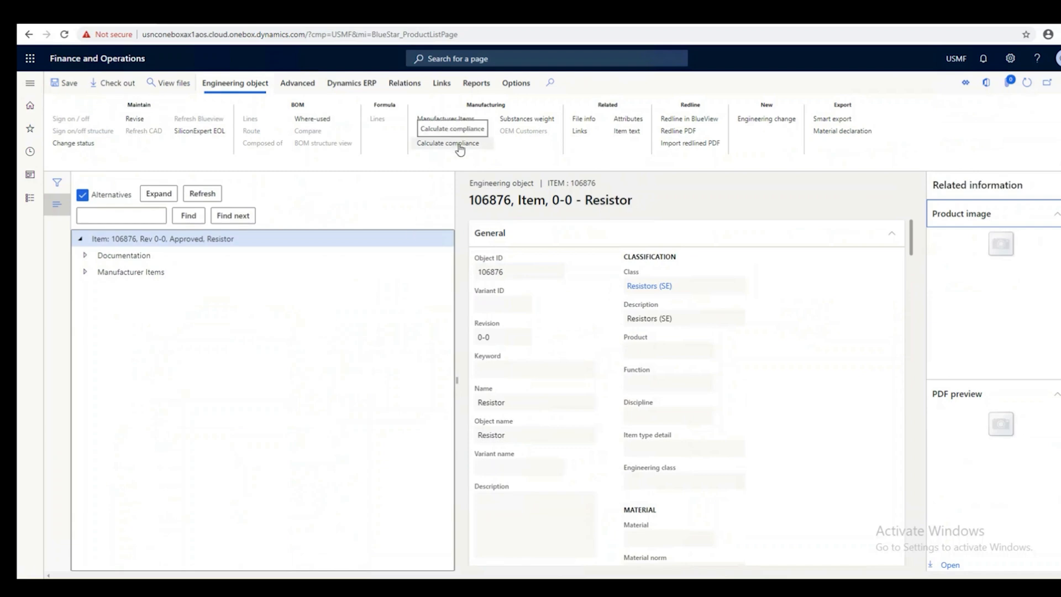
Calculate compliance of resistor 106876 against the Reach SVHC specification 10000, revision A-1, and dismiss the result notification
click(458, 143)
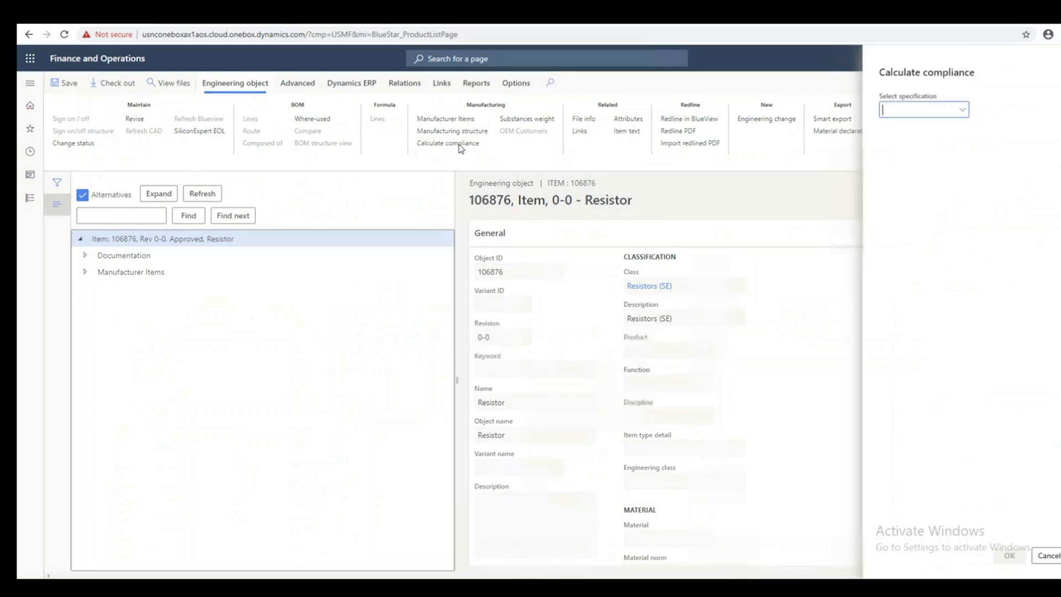
click(961, 109)
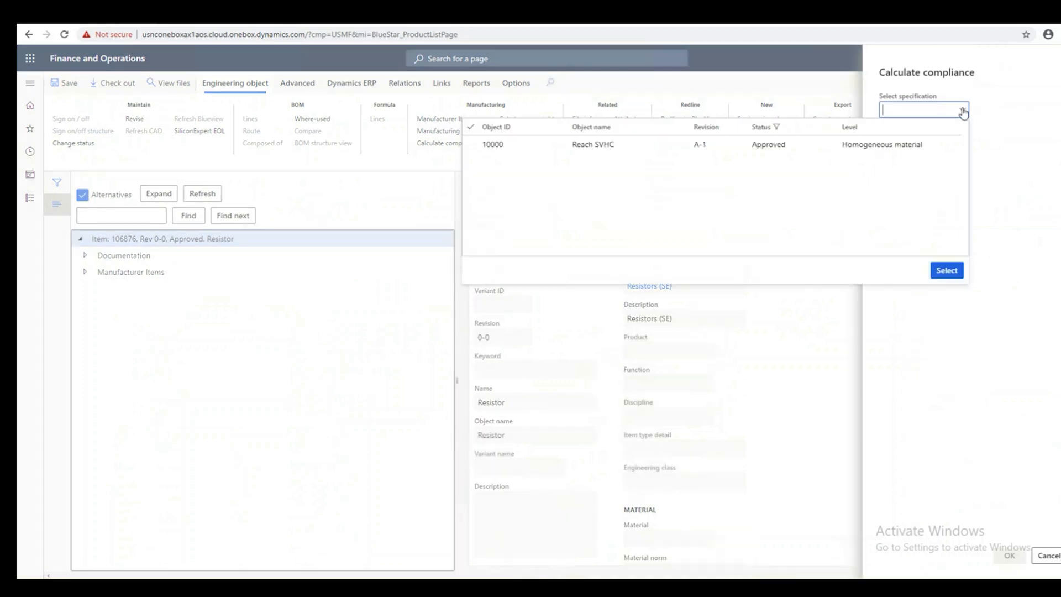
click(522, 148)
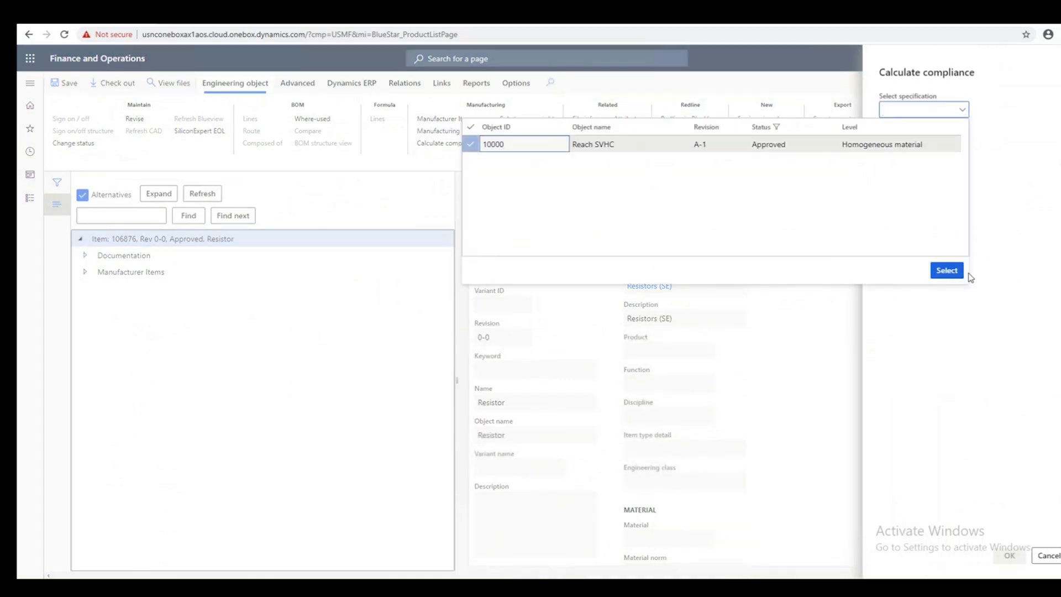
click(947, 270)
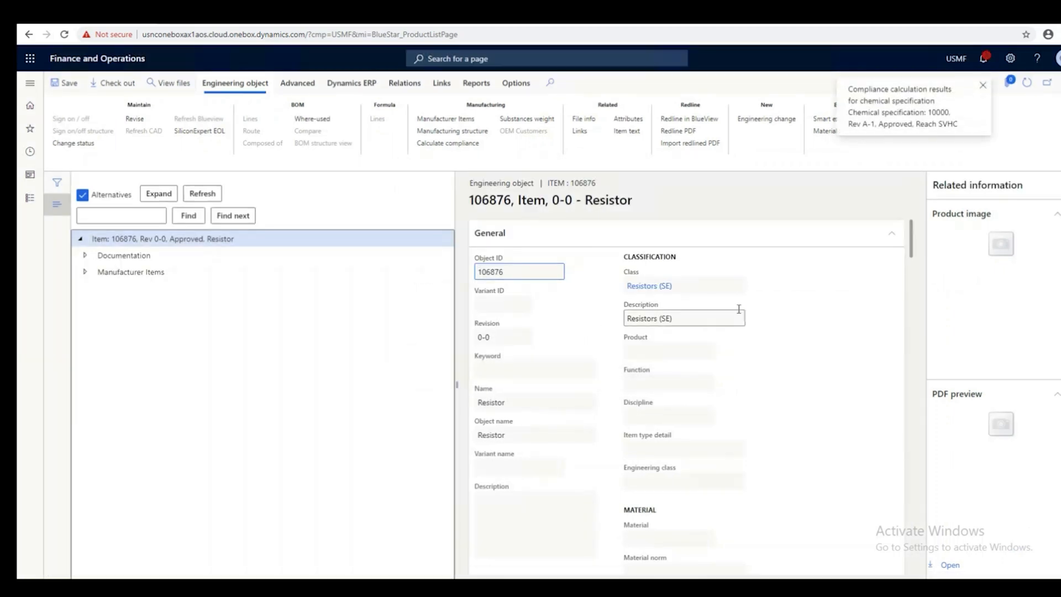
click(983, 86)
Open manufacturer item LTR18EZPFLR100 and examine the calculated compliance and exemptions in its related specifications and substances
click(459, 124)
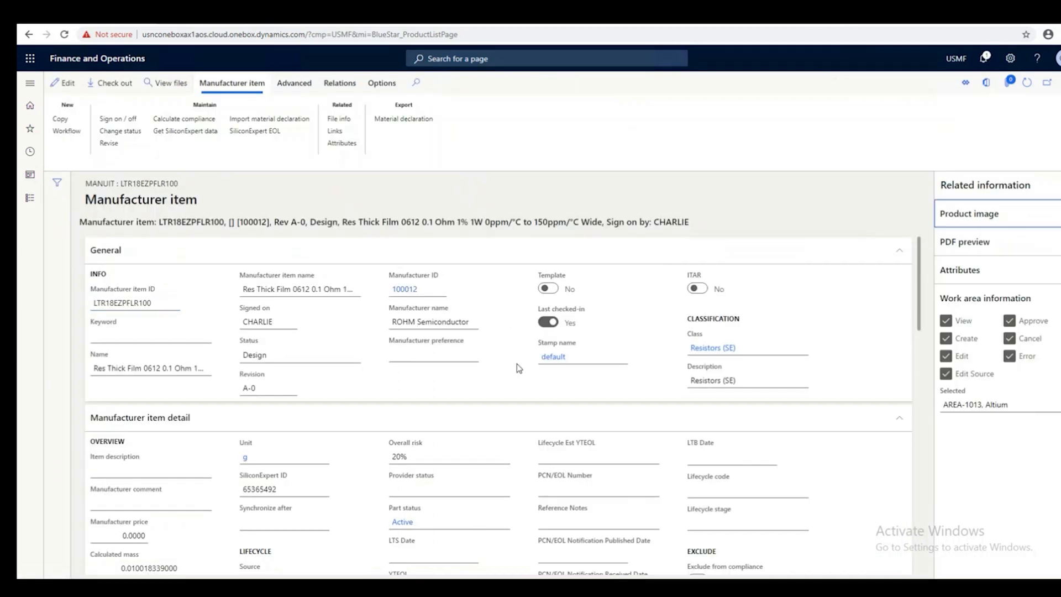
scroll(480, 402, down, 6)
scroll(480, 403, down, 4)
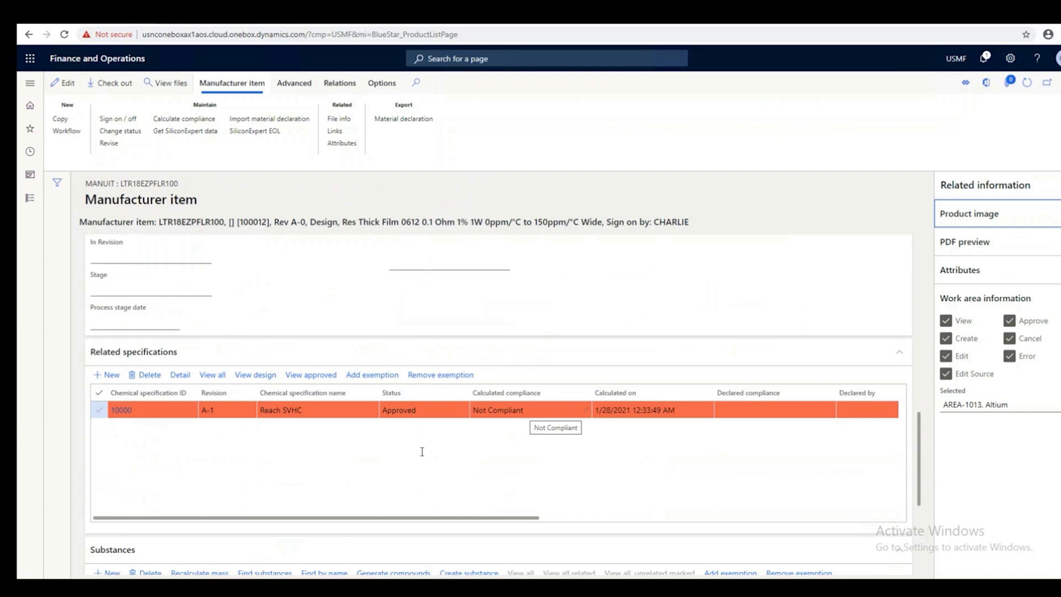
scroll(319, 504, right, 5)
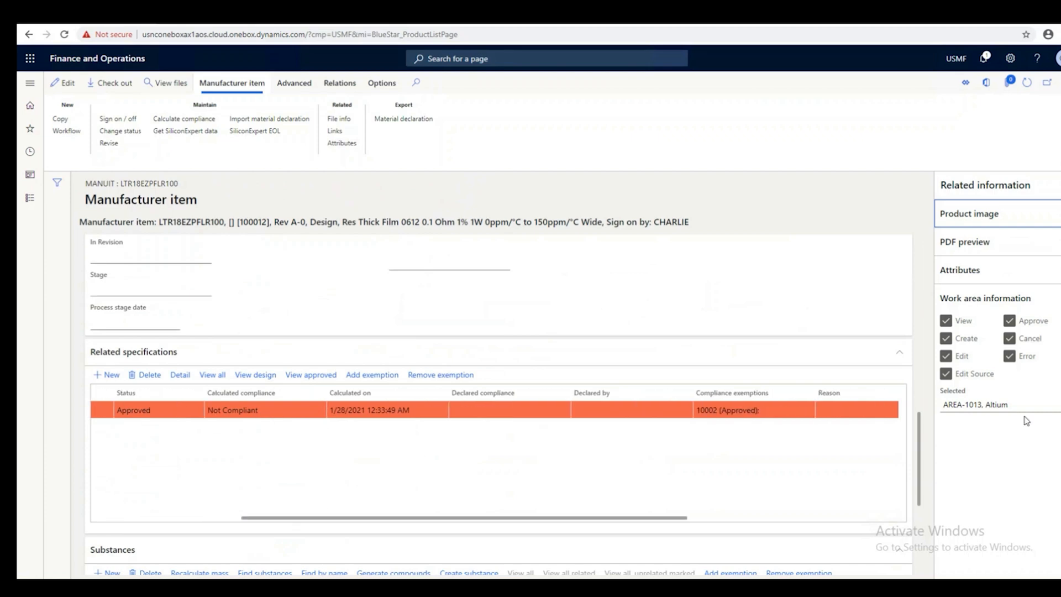
scroll(914, 464, down, 4)
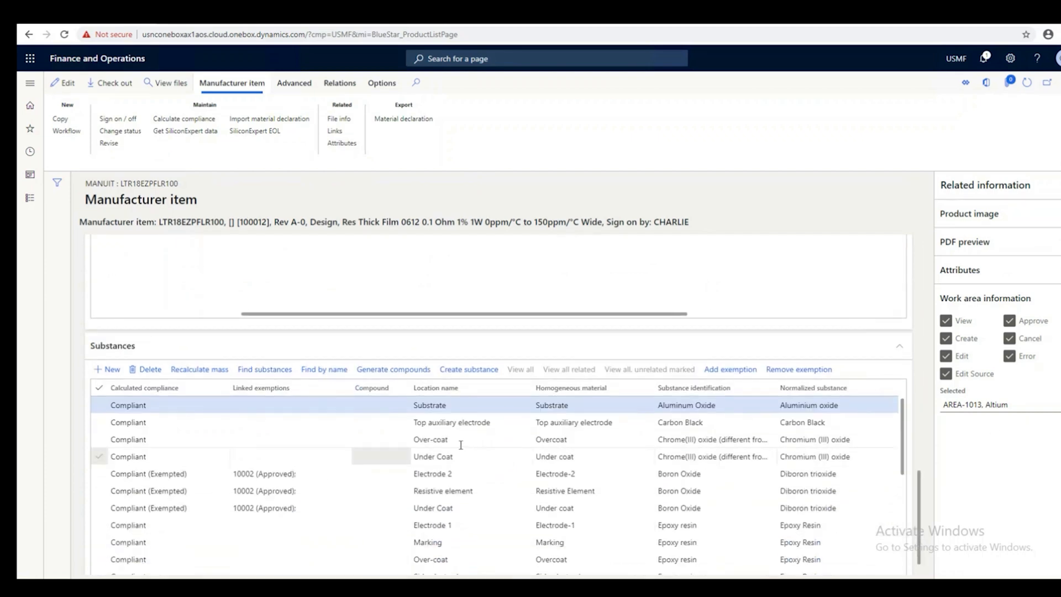
scroll(381, 462, up, 5)
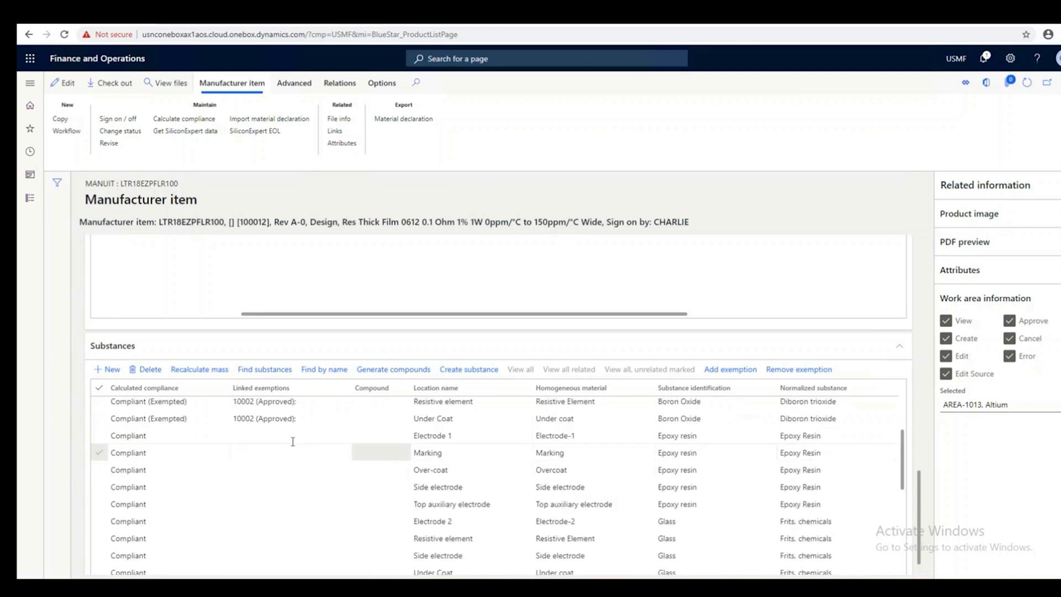
click(261, 511)
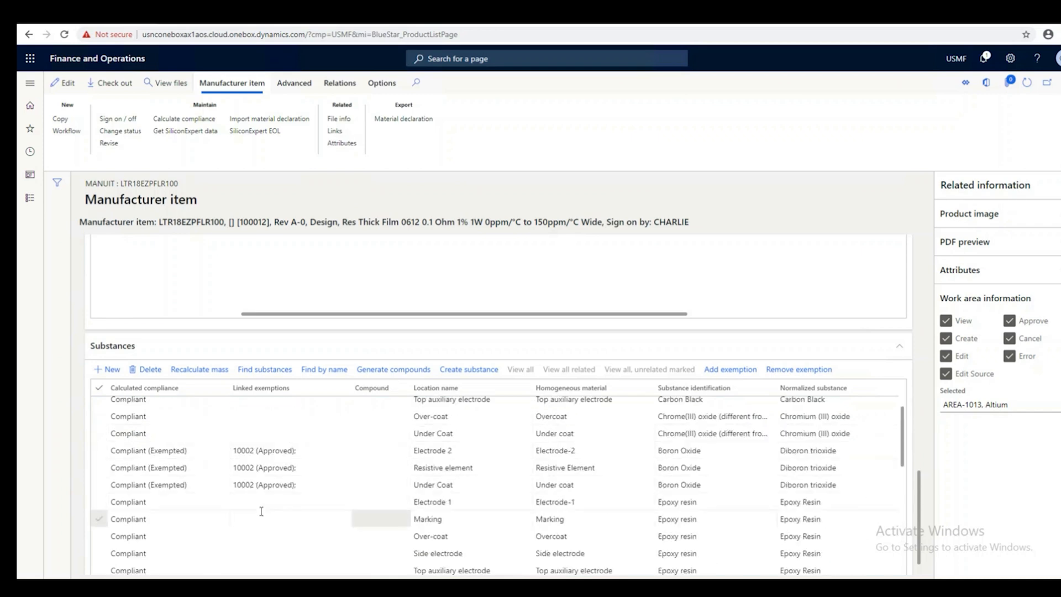
click(220, 502)
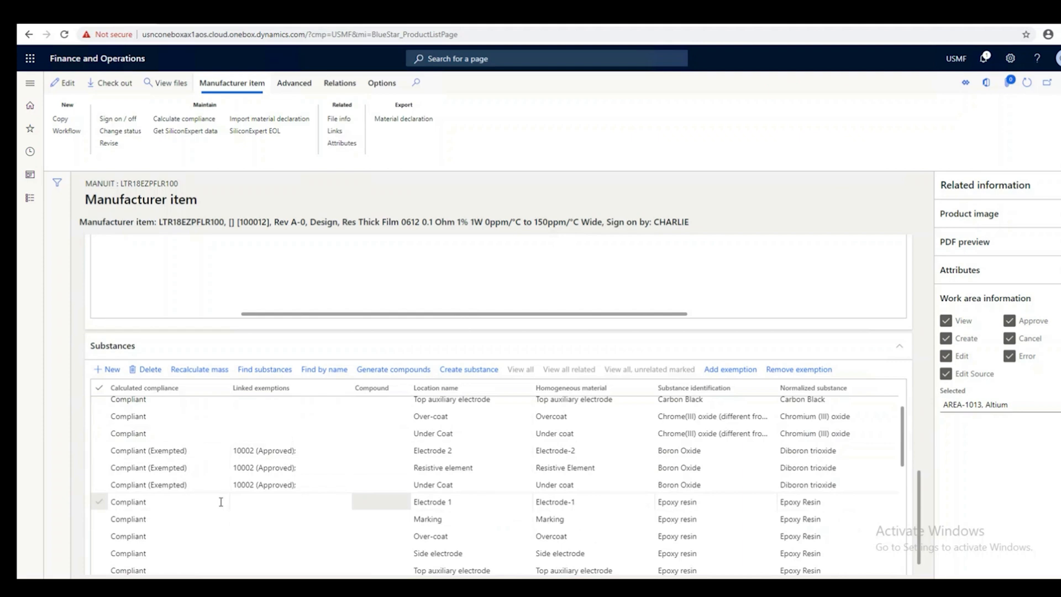
scroll(221, 501, down, 5)
scroll(216, 504, down, 3)
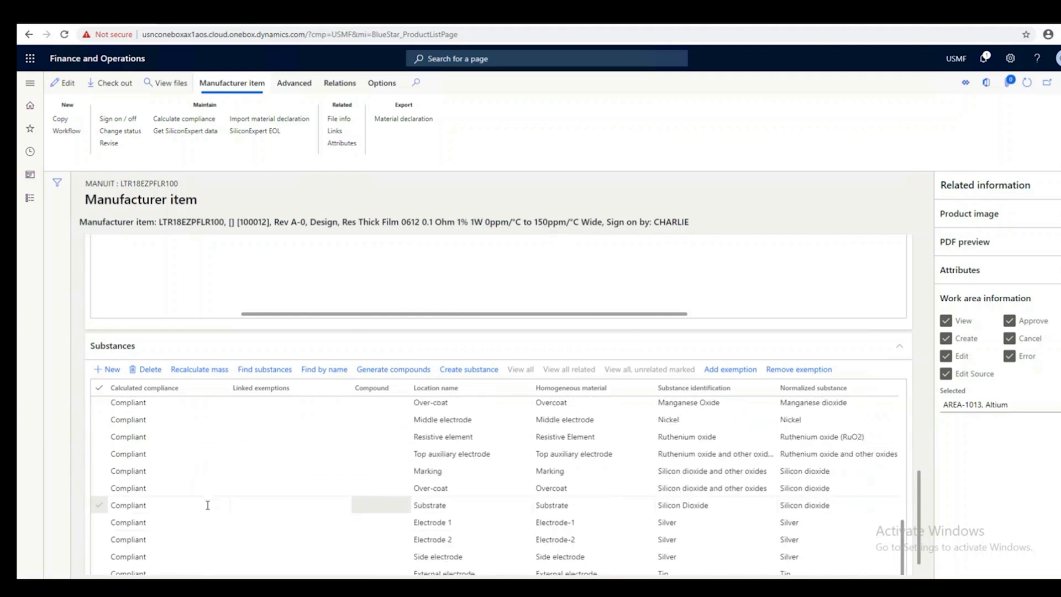
scroll(208, 505, up, 3)
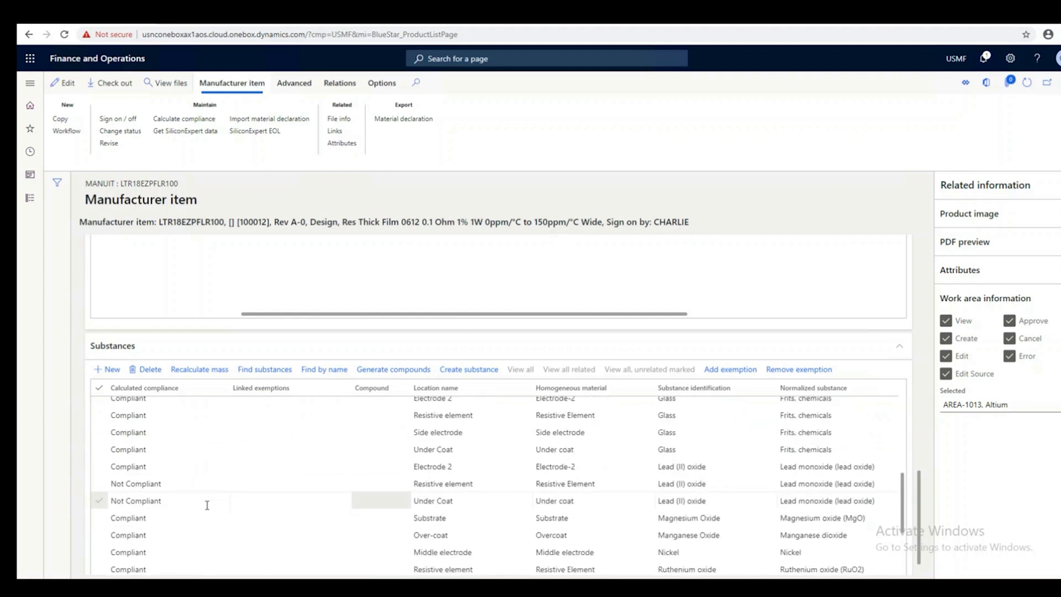
Add exemption 10002 "Lead is okay", revision A-1, to the Lead (II) oxide substance of the Resistive element
click(262, 488)
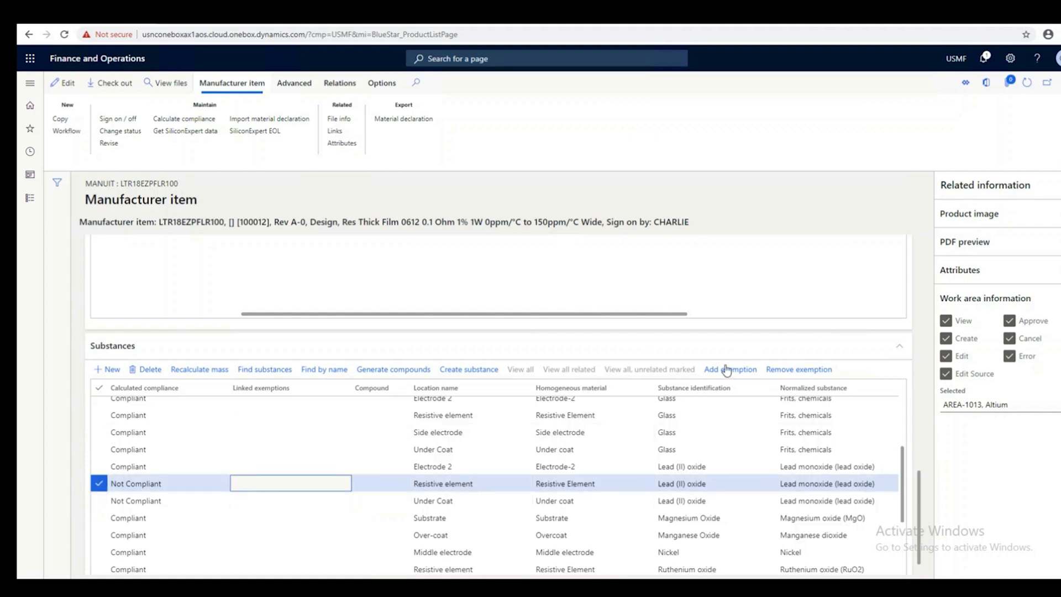
click(726, 371)
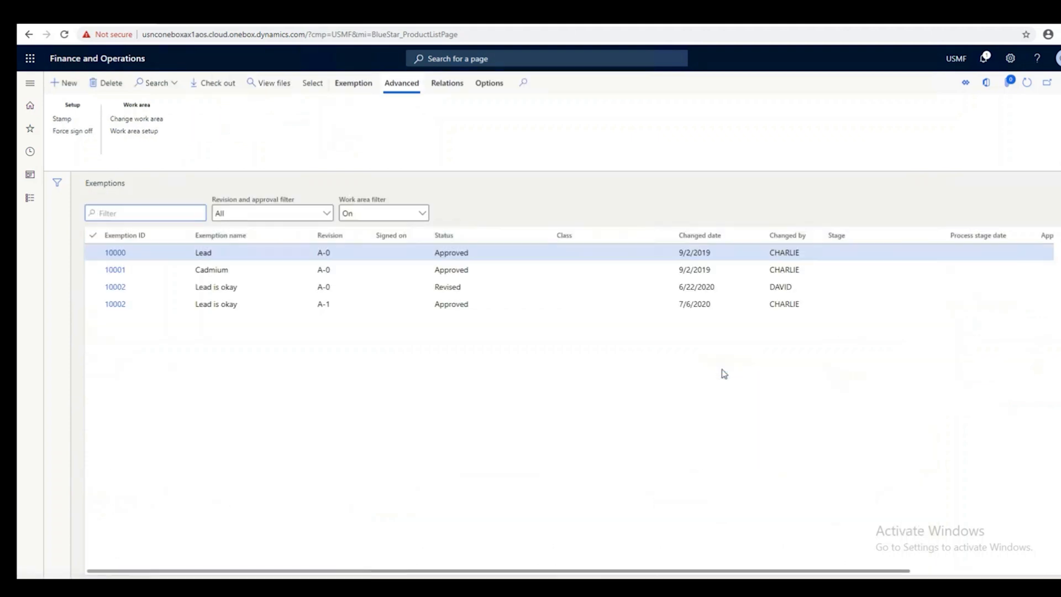
click(93, 306)
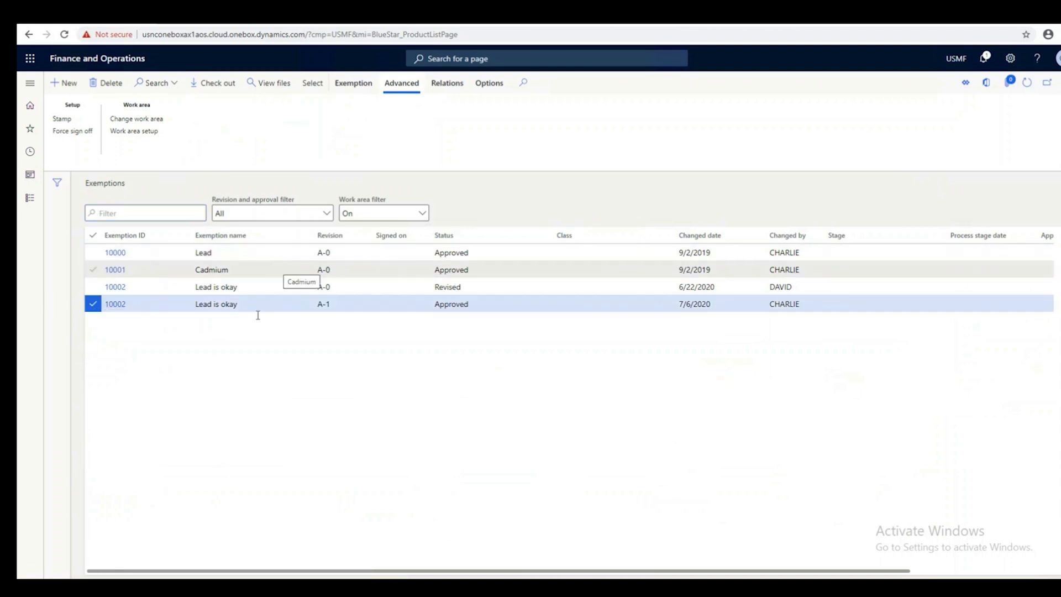
click(312, 82)
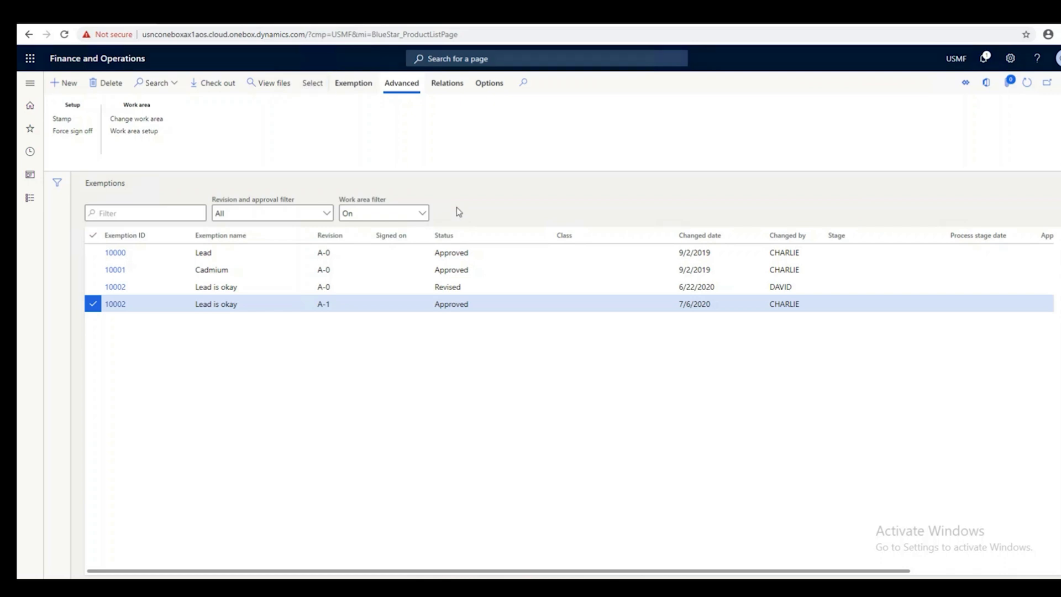
Add exemption 10002 "Lead is okay", revision A-1, to the Under Coat's Lead (II) oxide and review the substances list
click(274, 498)
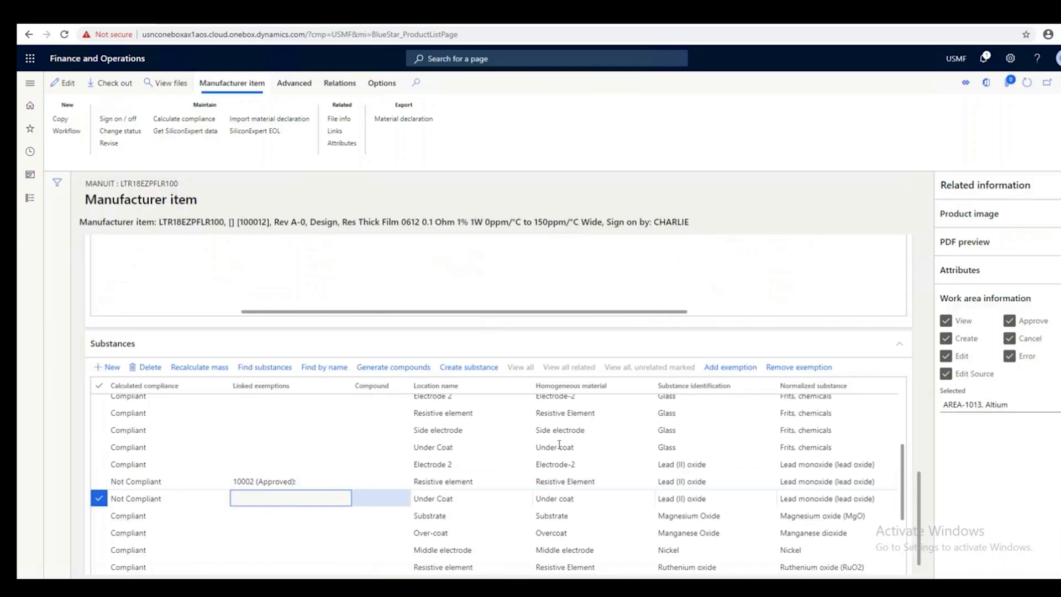
click(730, 368)
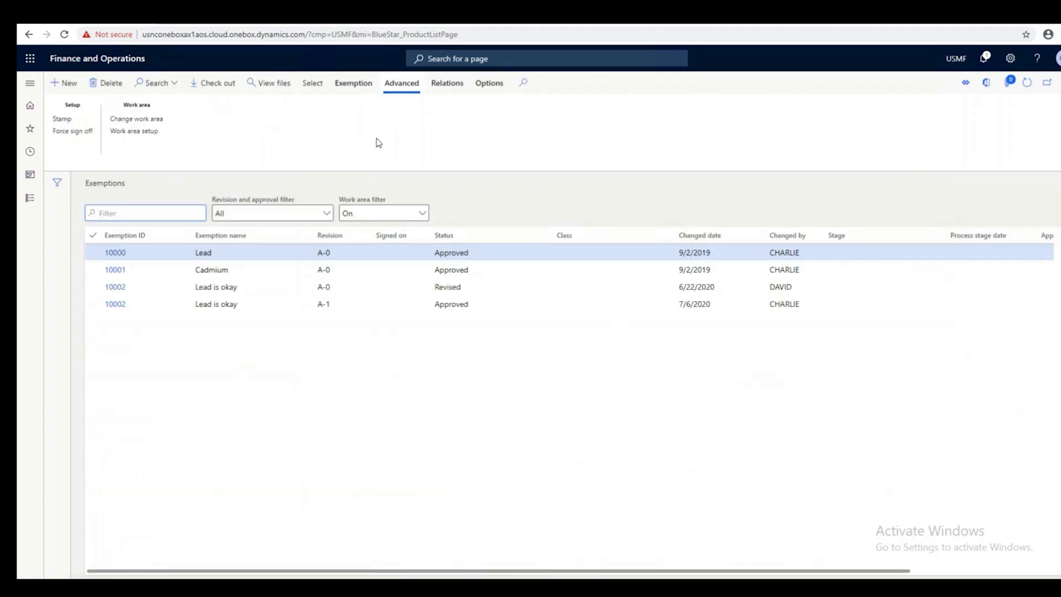
click(93, 303)
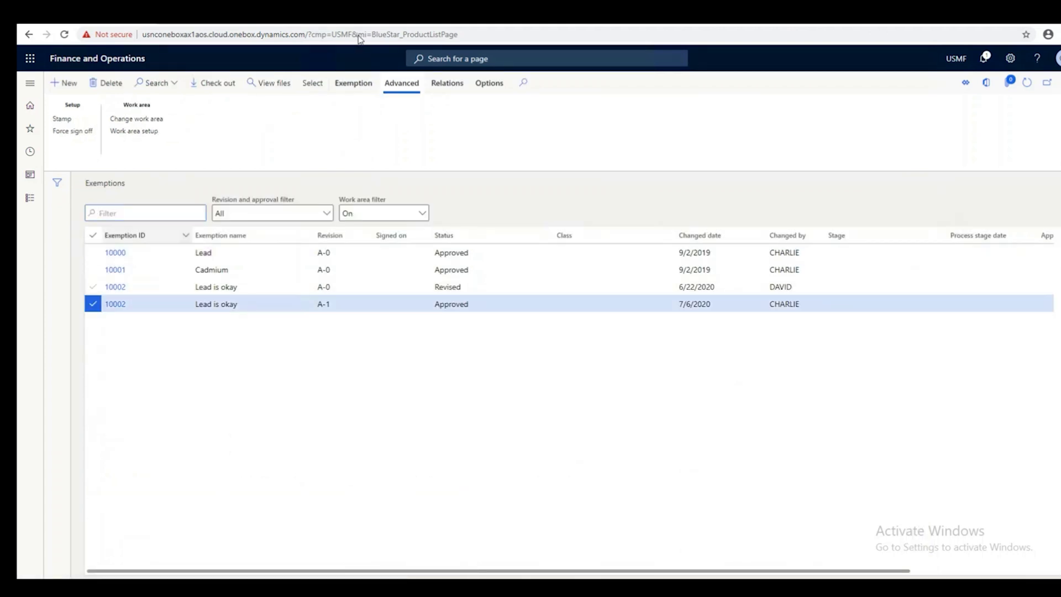
click(311, 83)
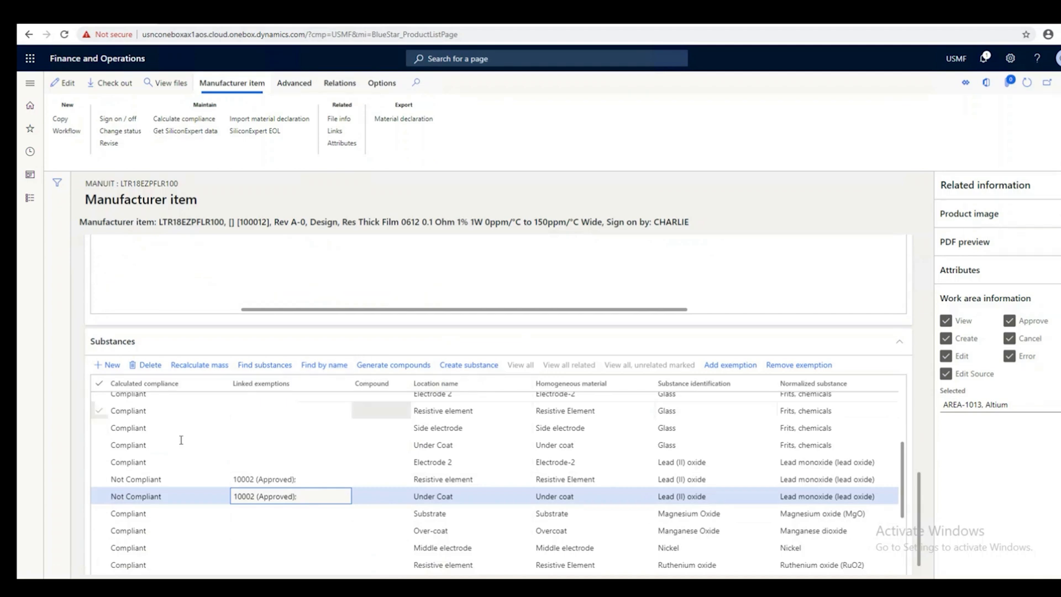
click(187, 485)
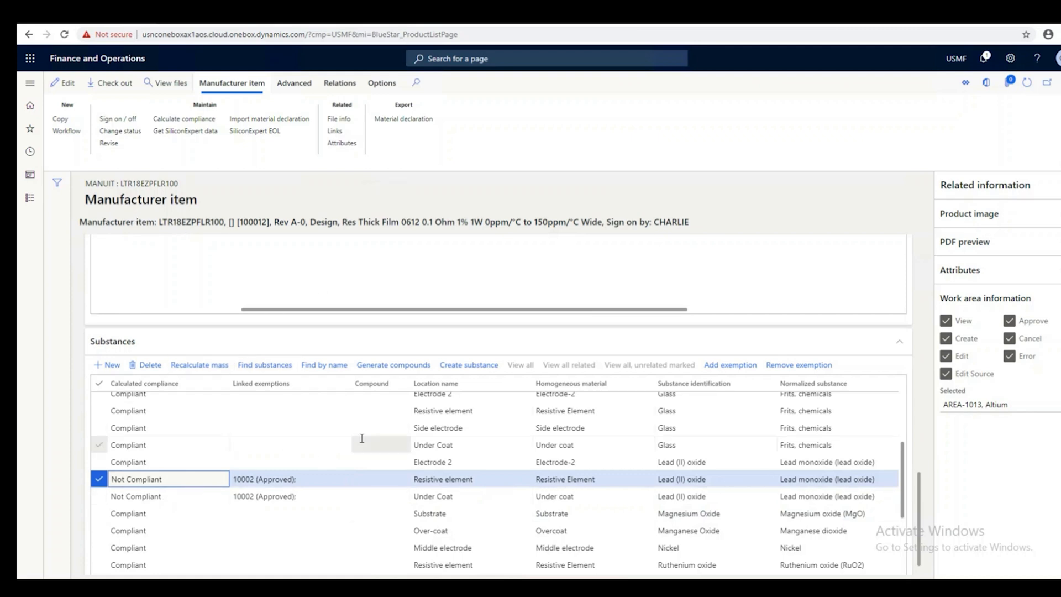
scroll(283, 474, down, 3)
scroll(267, 504, up, 5)
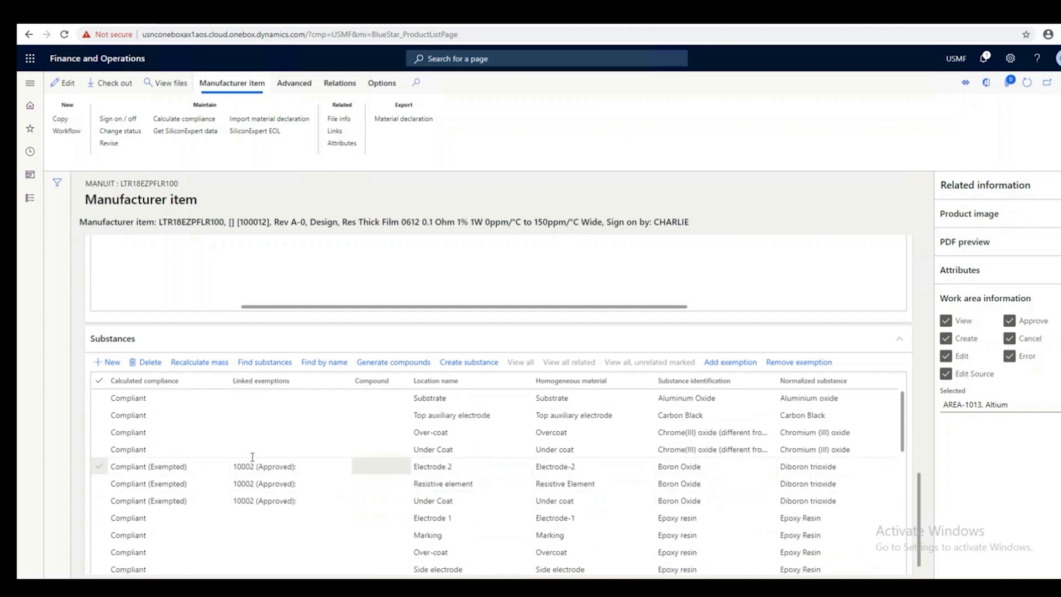
Calculate manufacturer item LTR18EZPFLR100's compliance against the Reach SVHC chemical specification 10000, revision A-1
click(199, 362)
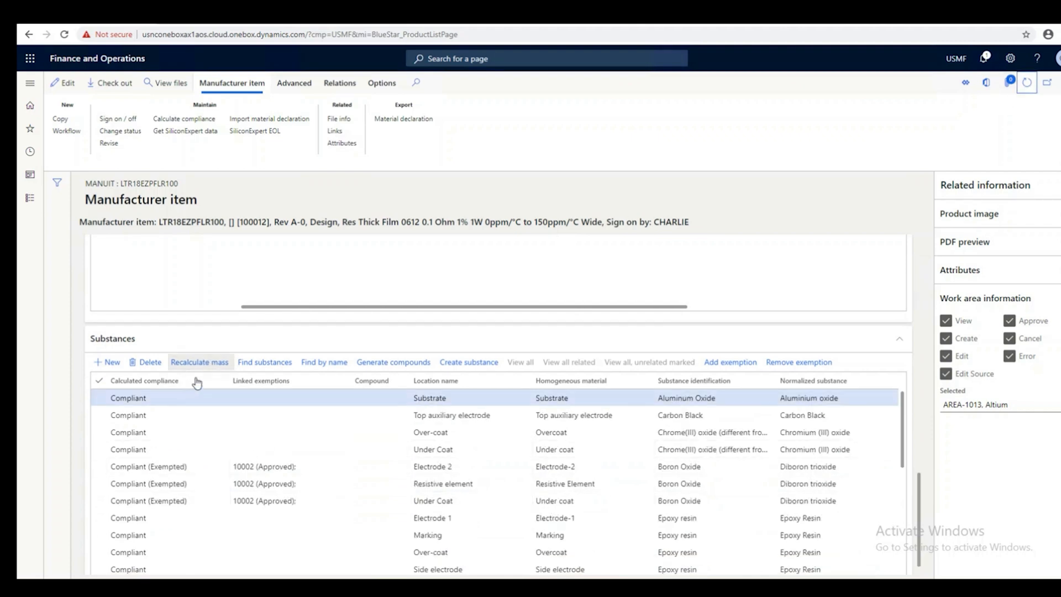
click(196, 119)
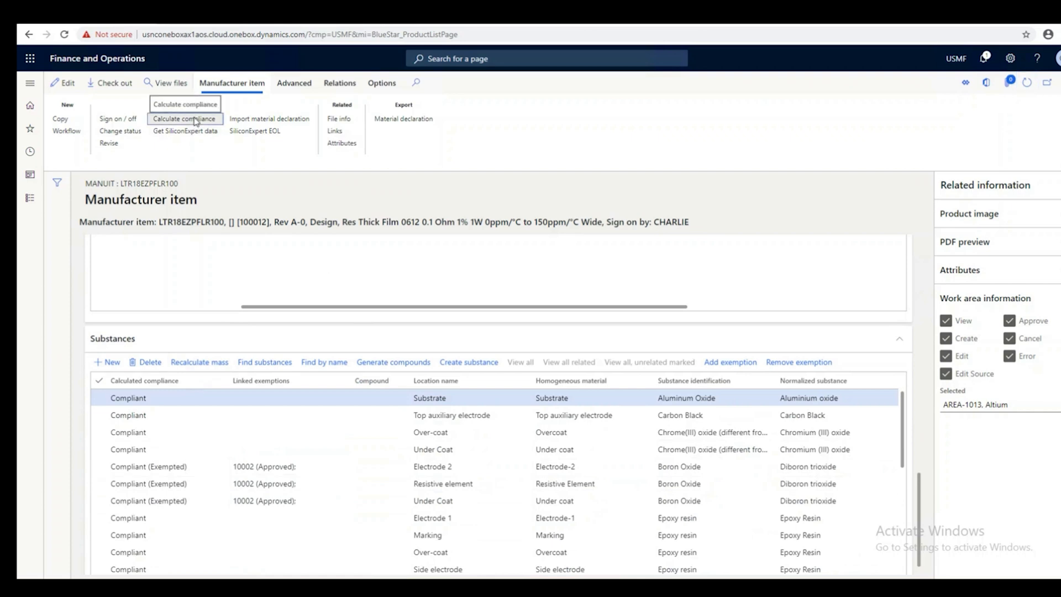
click(964, 115)
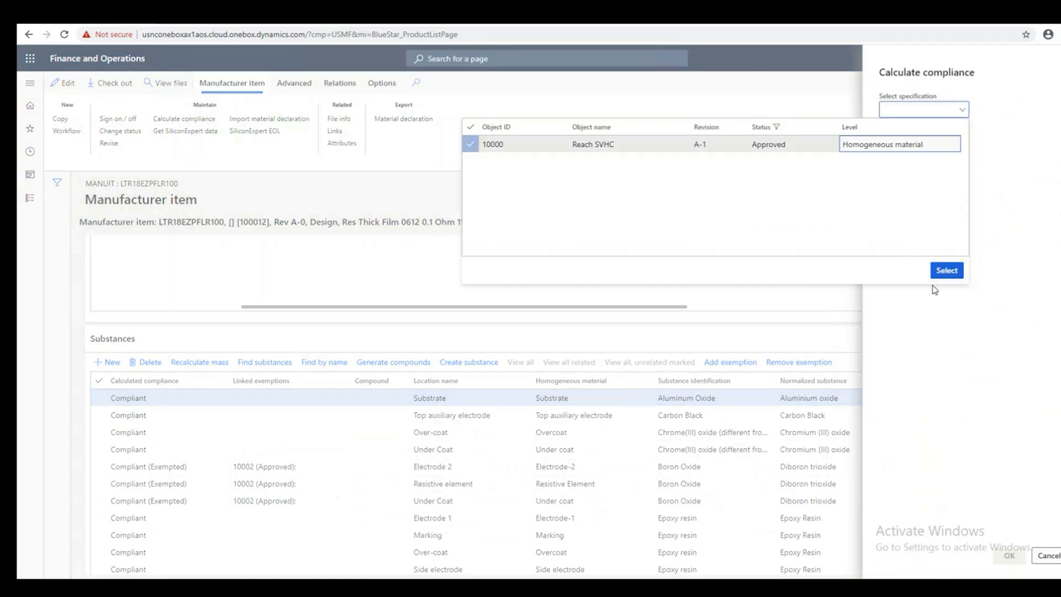
click(947, 270)
click(1011, 556)
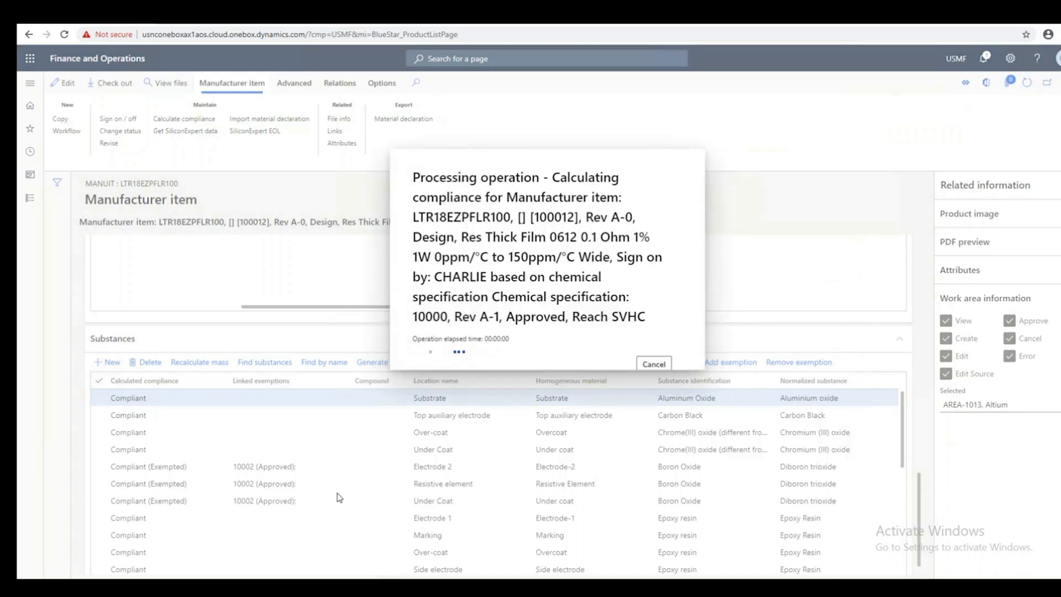
Examine the manufacturer item's substance exemptions and the calculated compliance in its related specifications, and return to the general details
scroll(338, 493, down, 5)
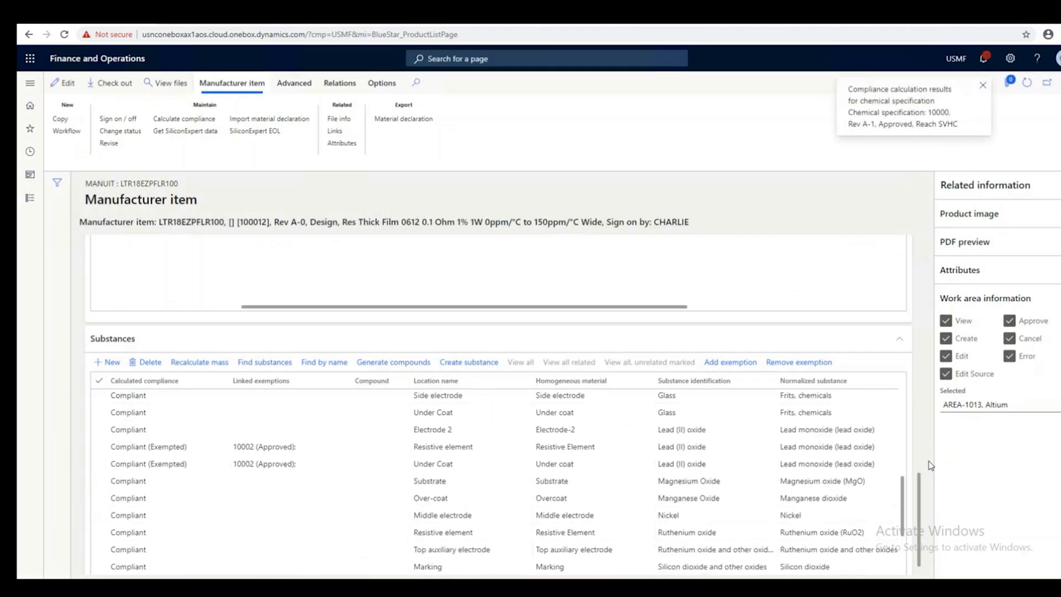
drag(921, 525, 934, 464)
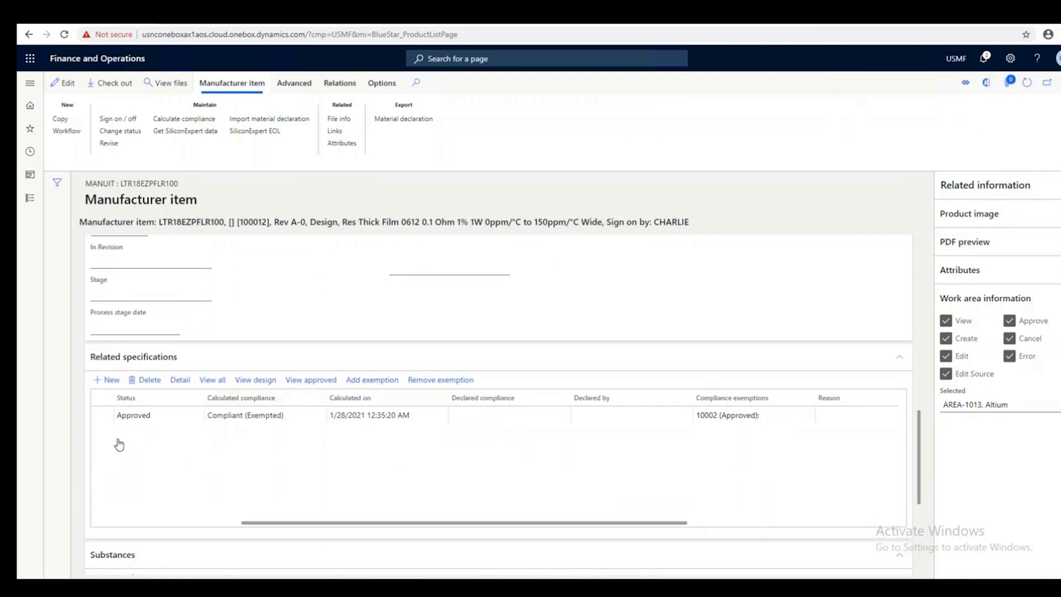
drag(253, 525, 47, 542)
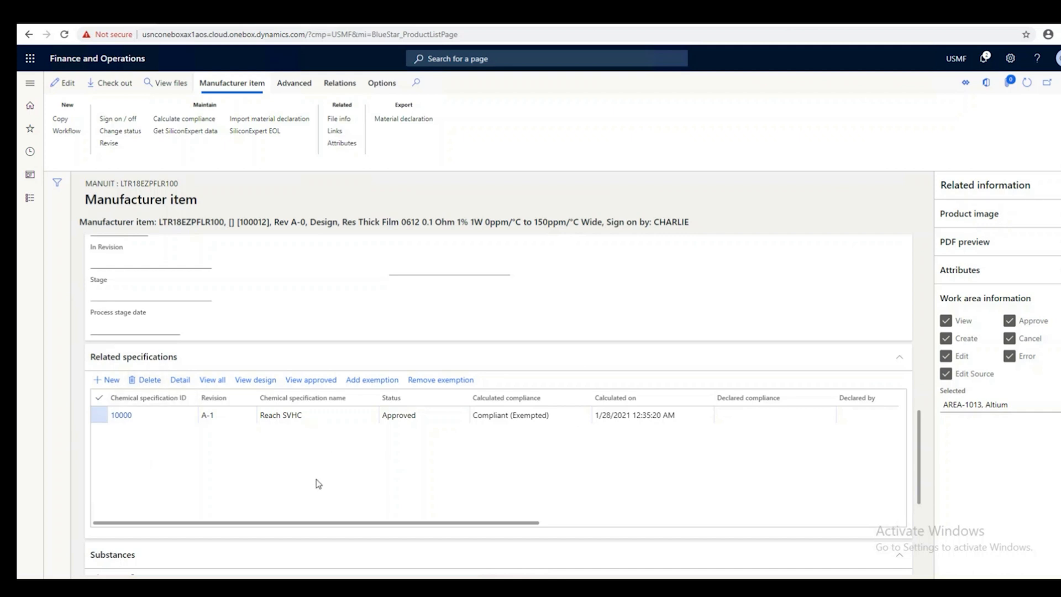
scroll(318, 483, right, 2)
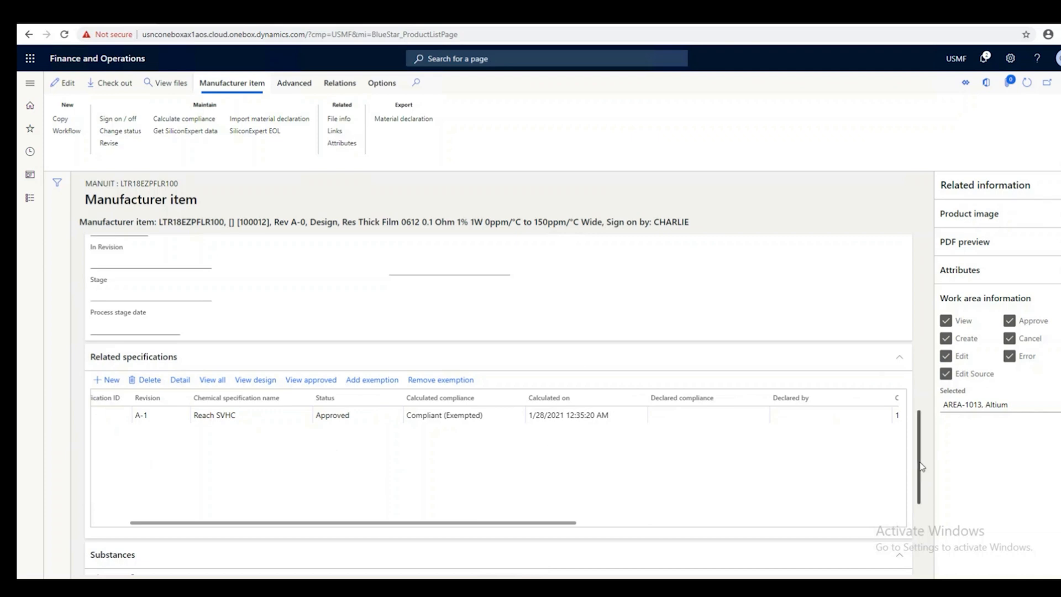
drag(918, 463, 909, 261)
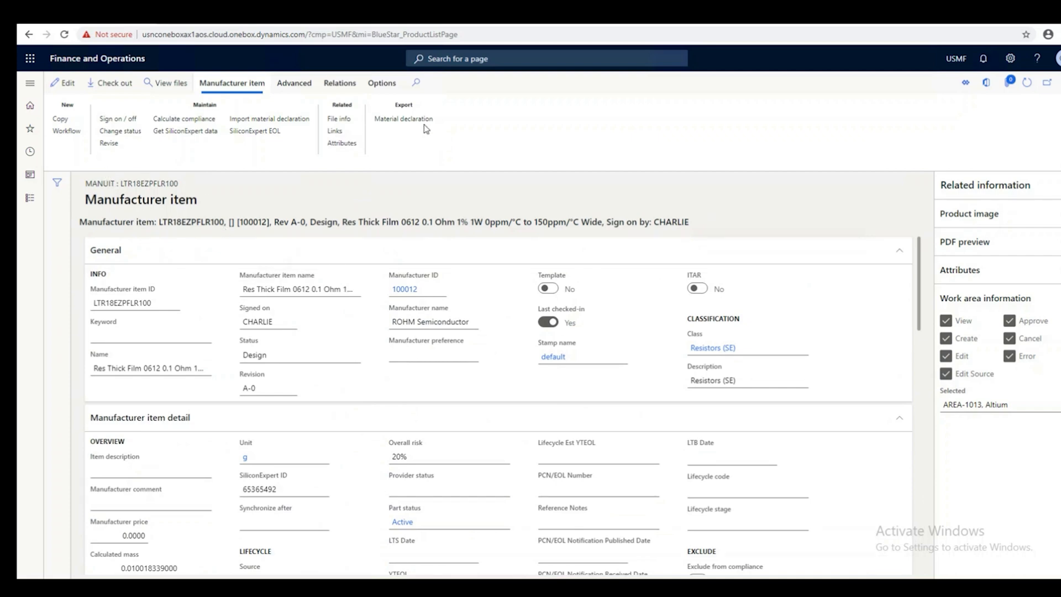
Export the manufacturer item's material declaration to the desktop as an xlsx file named Compliance List
click(404, 119)
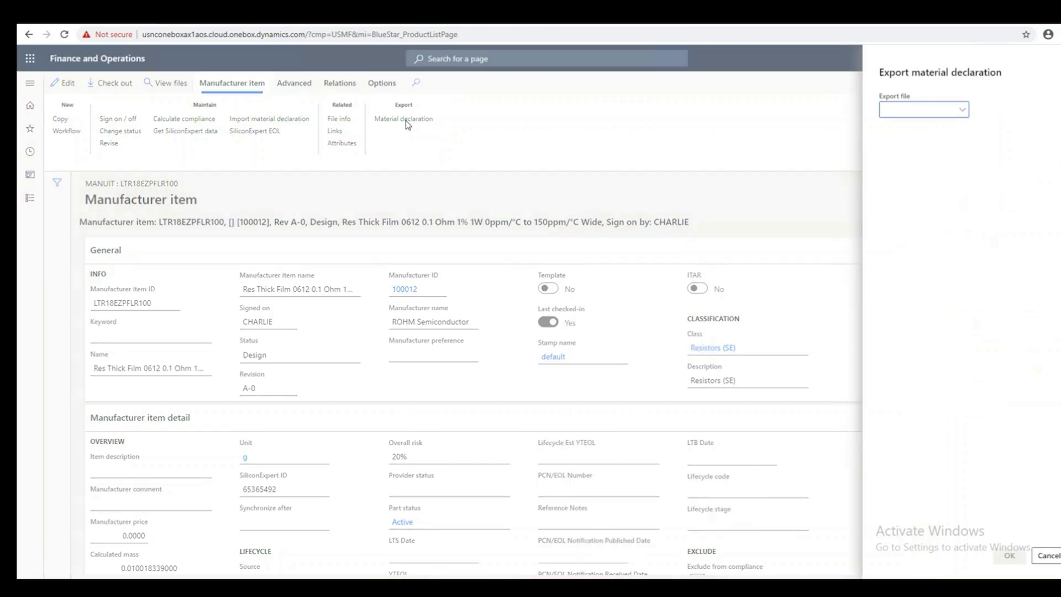
click(962, 113)
key(alt+Tab)
key(alt+Tab)
key(alt+Tab)
key(alt+Tab)
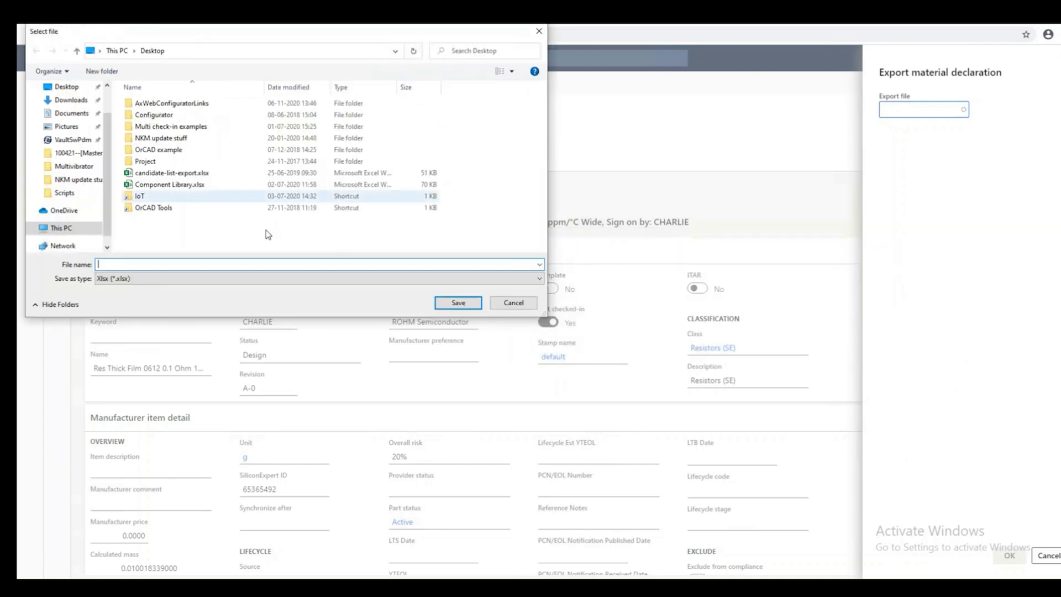
text(Compliance List)
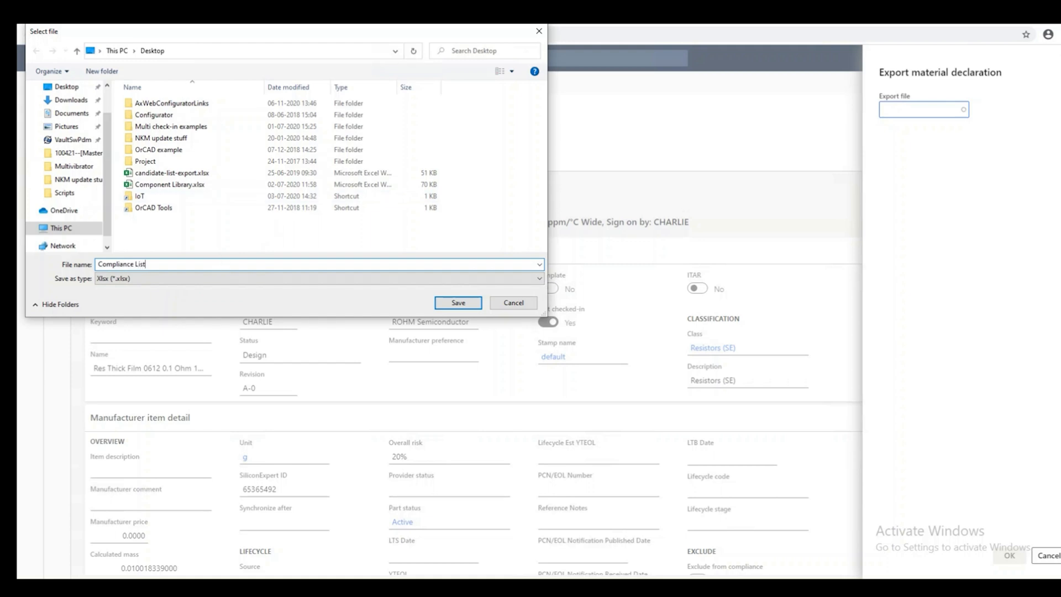
click(456, 302)
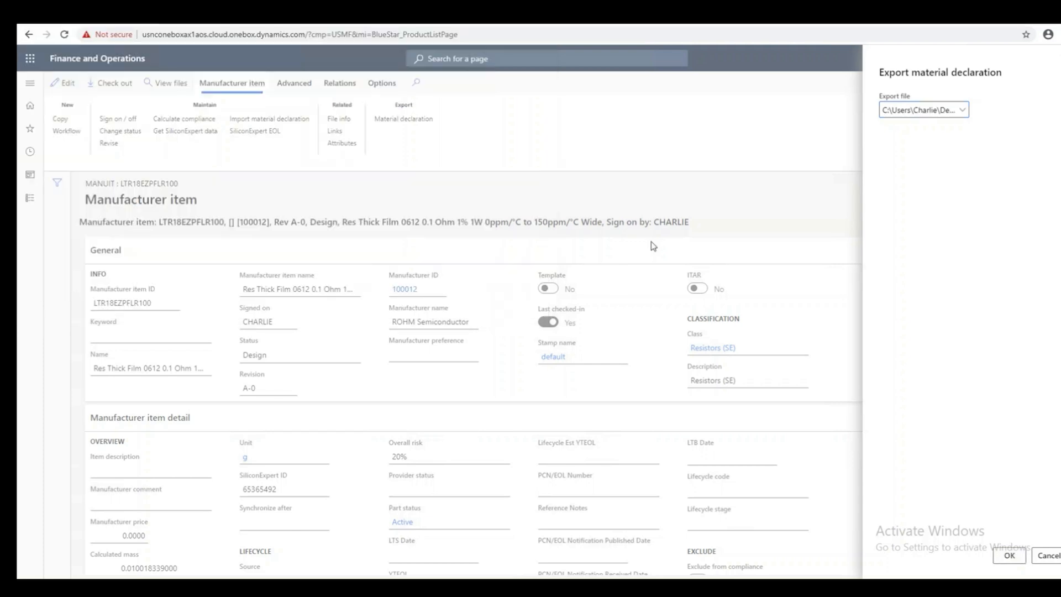
click(1009, 555)
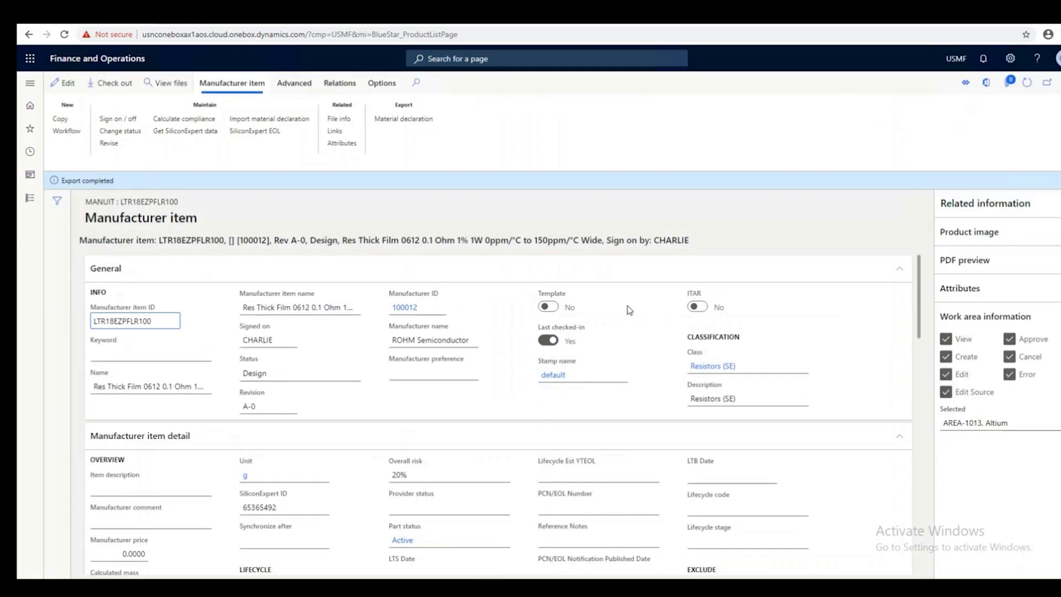
Switch to File Explorer, find the exported Compliance List.xlsx on the desktop, and open it in Excel
right_click(263, 587)
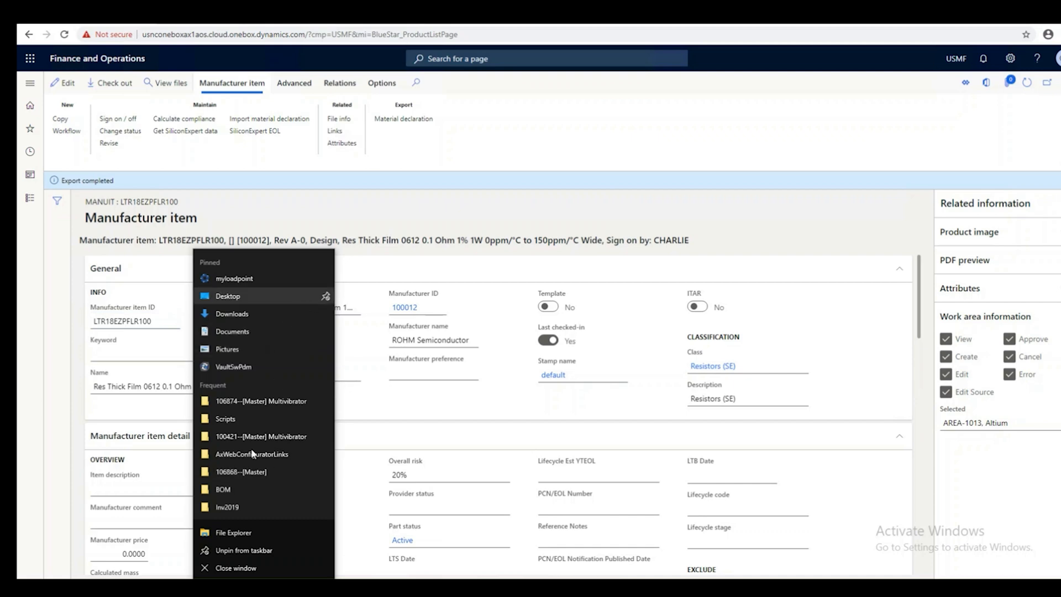
click(233, 532)
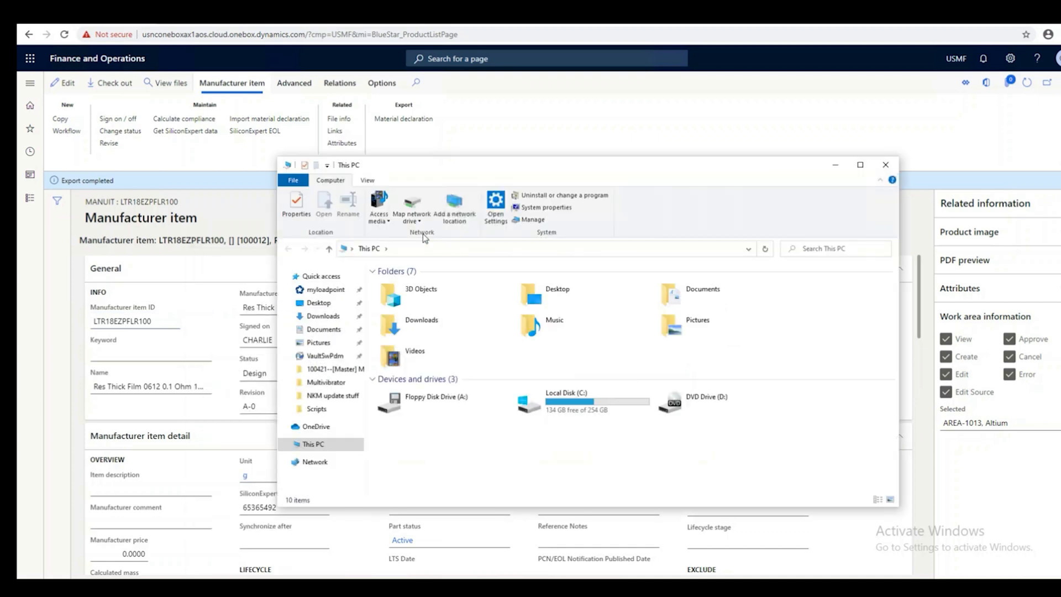
click(330, 316)
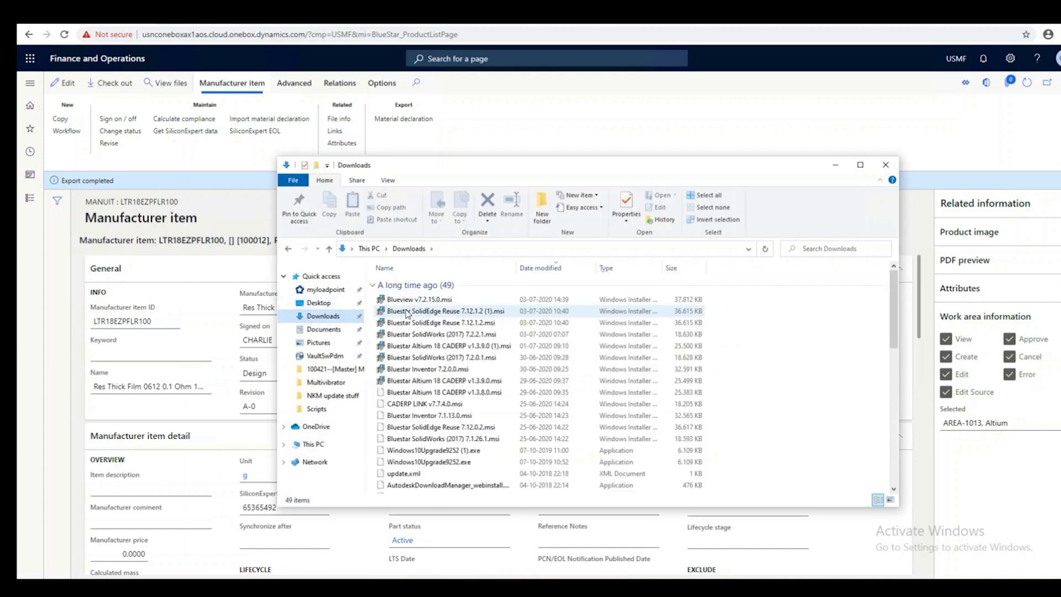
click(305, 303)
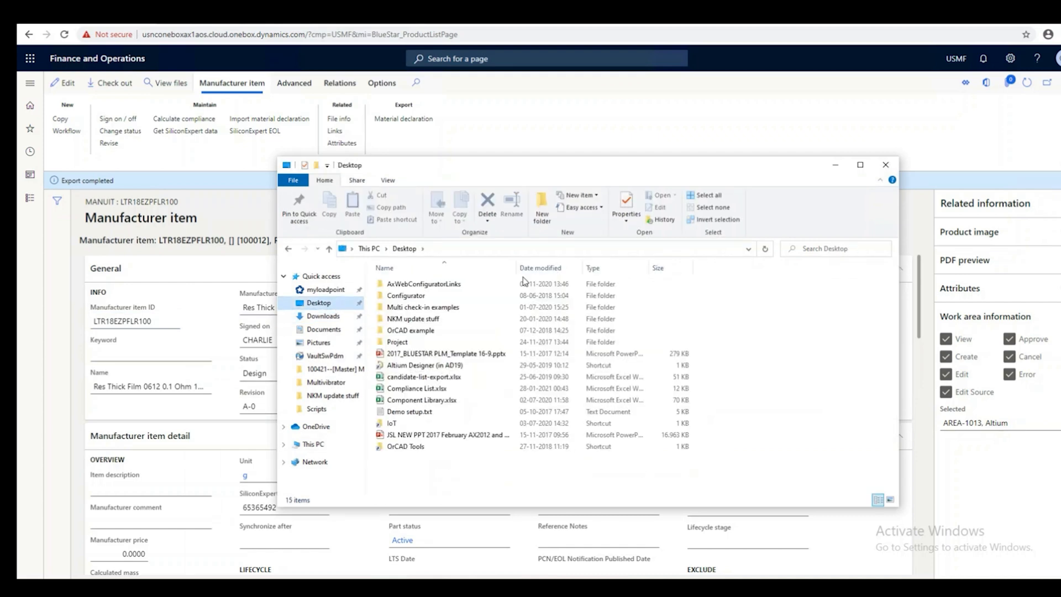
click(412, 389)
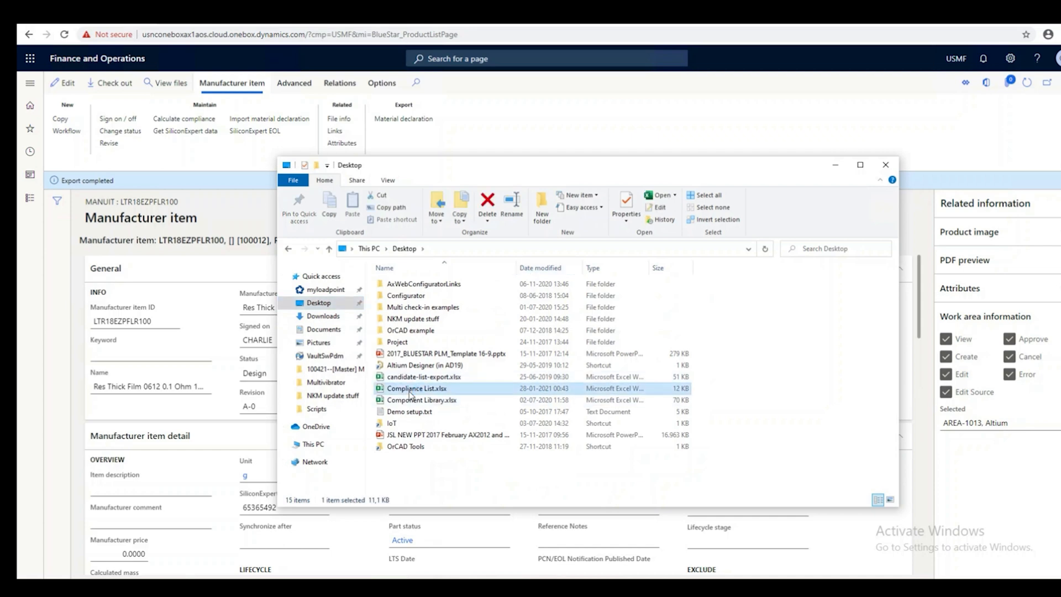
double_click(410, 388)
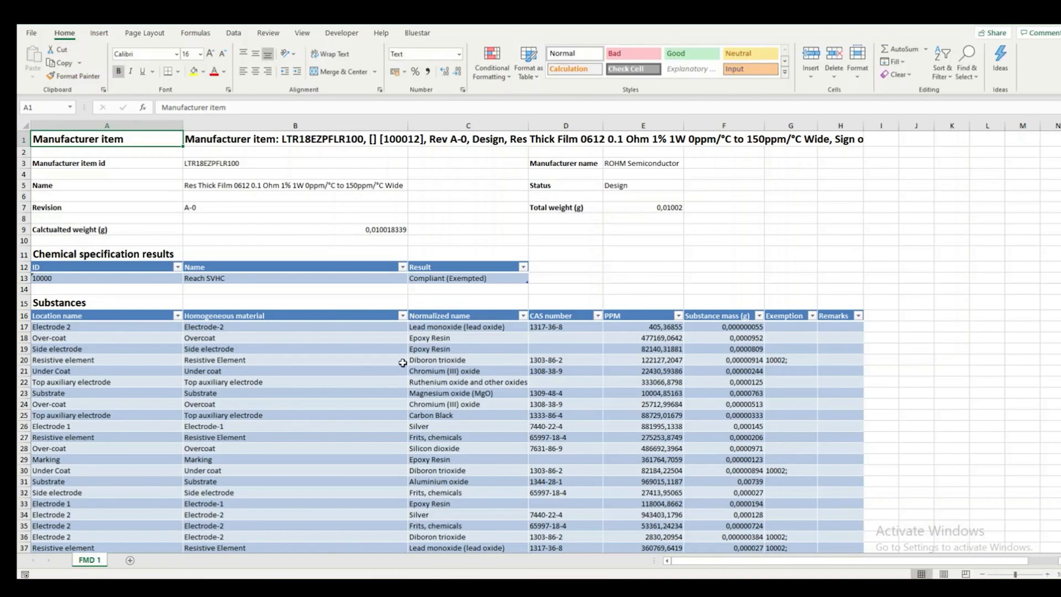
Examine the exported declaration's item header, chemical specification results, and substances table with its PPM, mass, and exemption columns
click(302, 138)
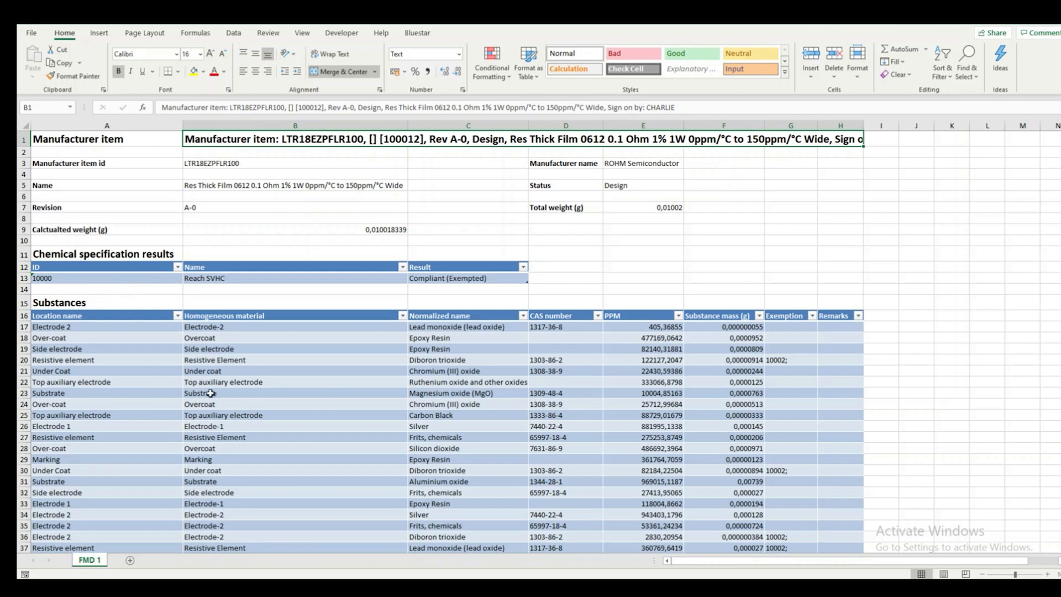
scroll(689, 383, down, 1)
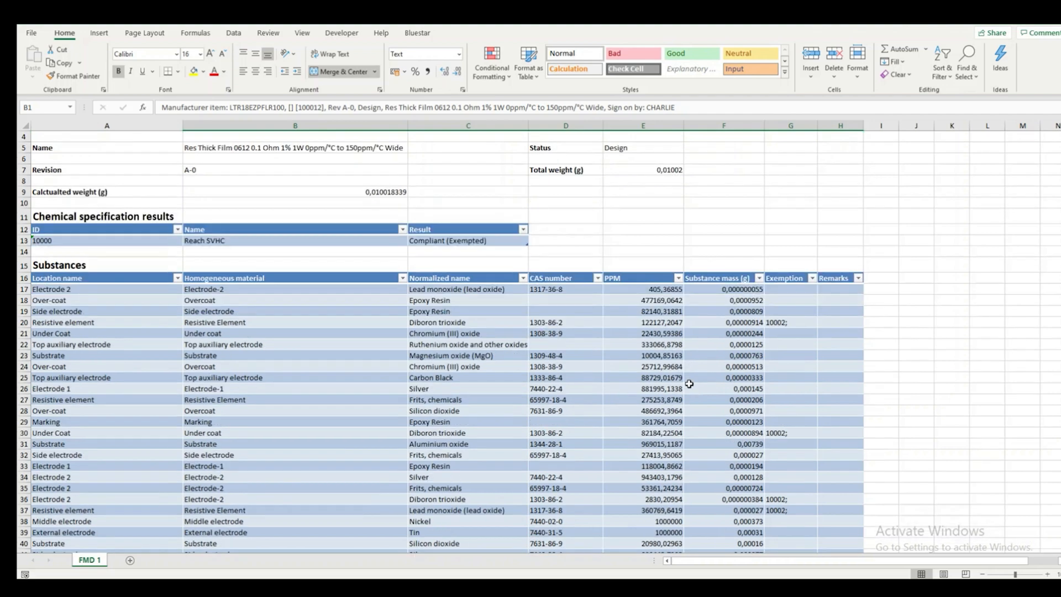
scroll(689, 383, down, 2)
scroll(688, 384, down, 3)
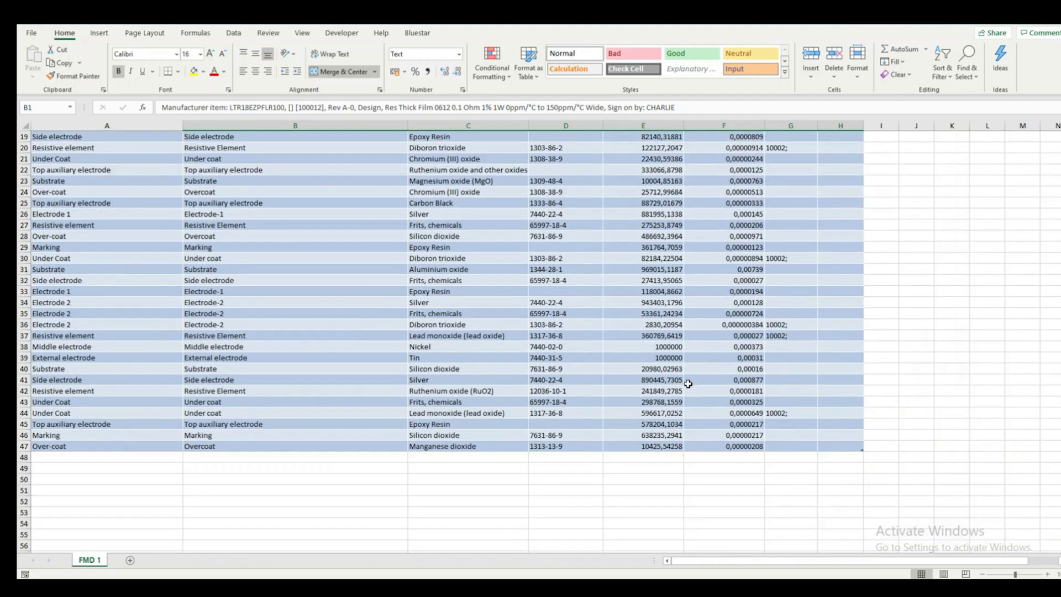
scroll(687, 383, up, 6)
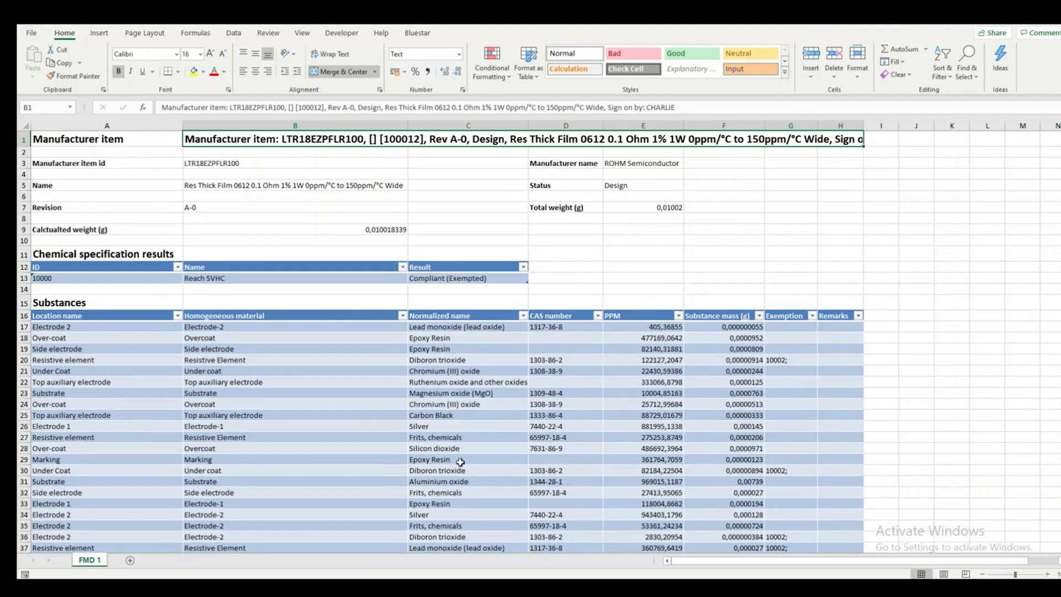
scroll(516, 452, down, 5)
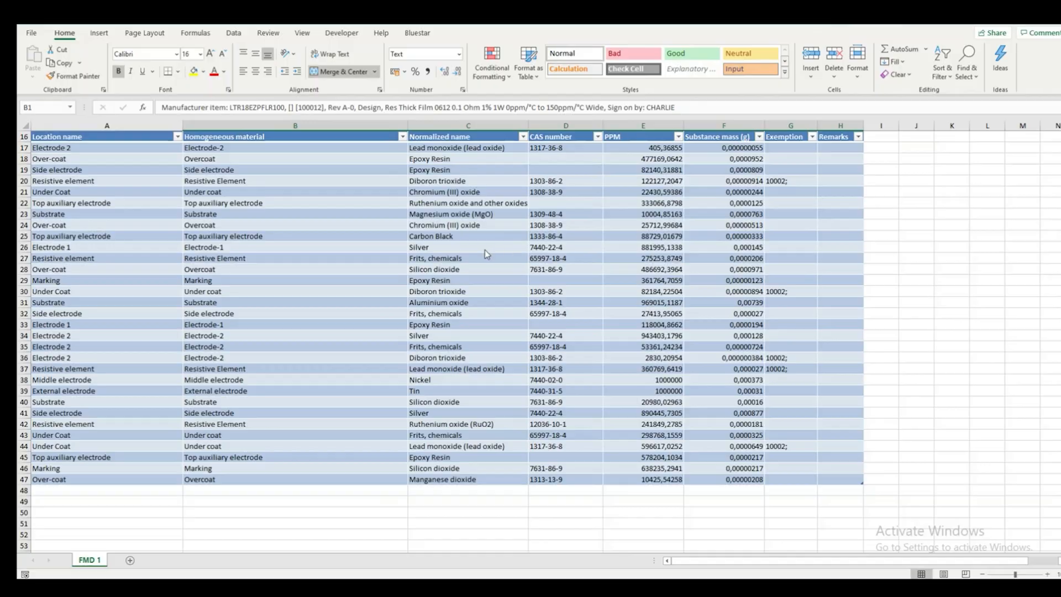
Switch back to Finance and Operations and close the manufacturer item to return to resistor 106876
key(alt+Tab)
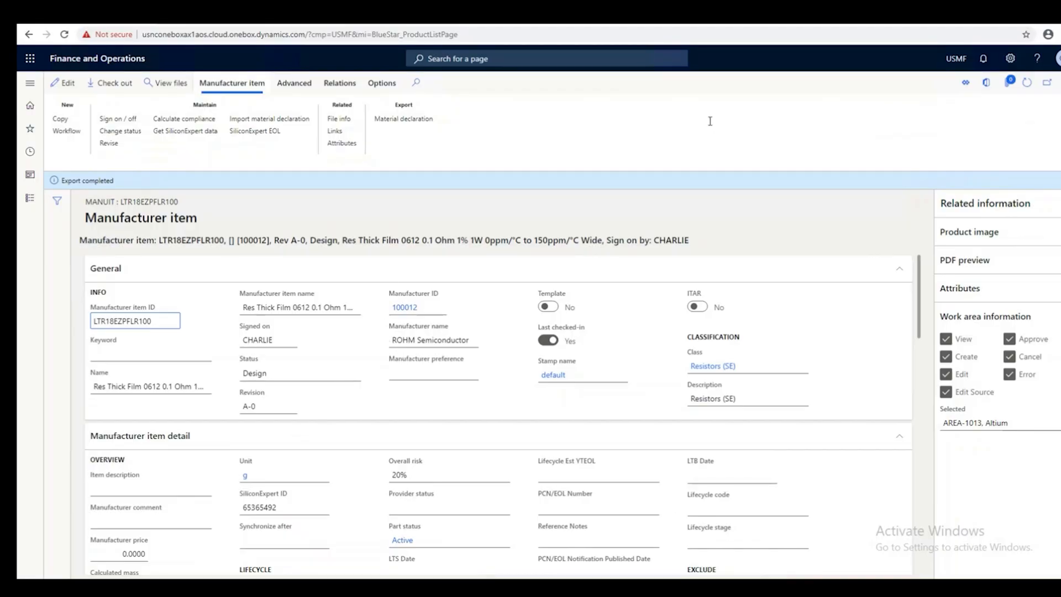
click(1058, 83)
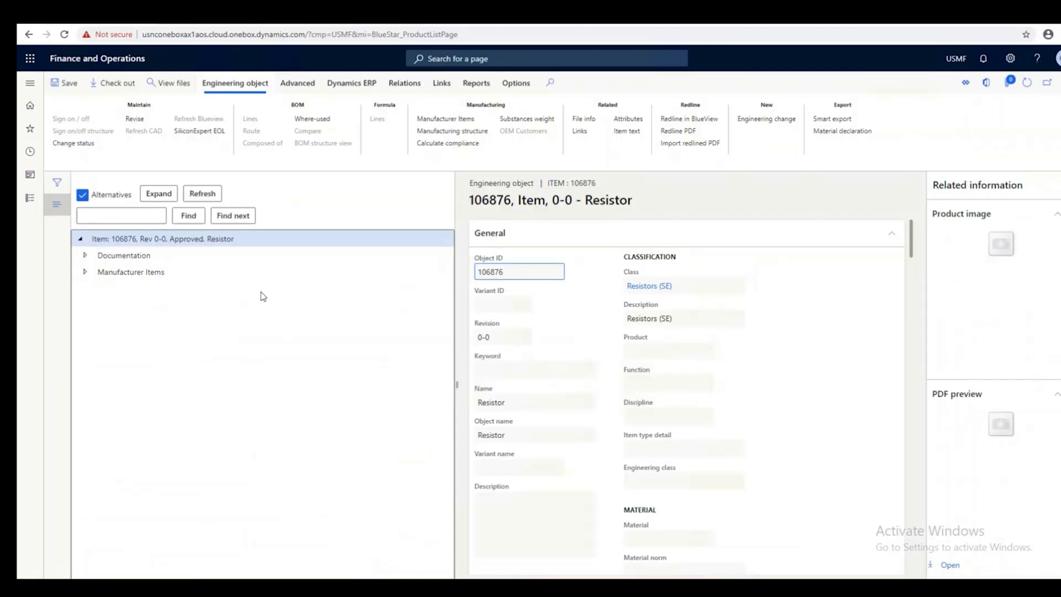
click(1056, 214)
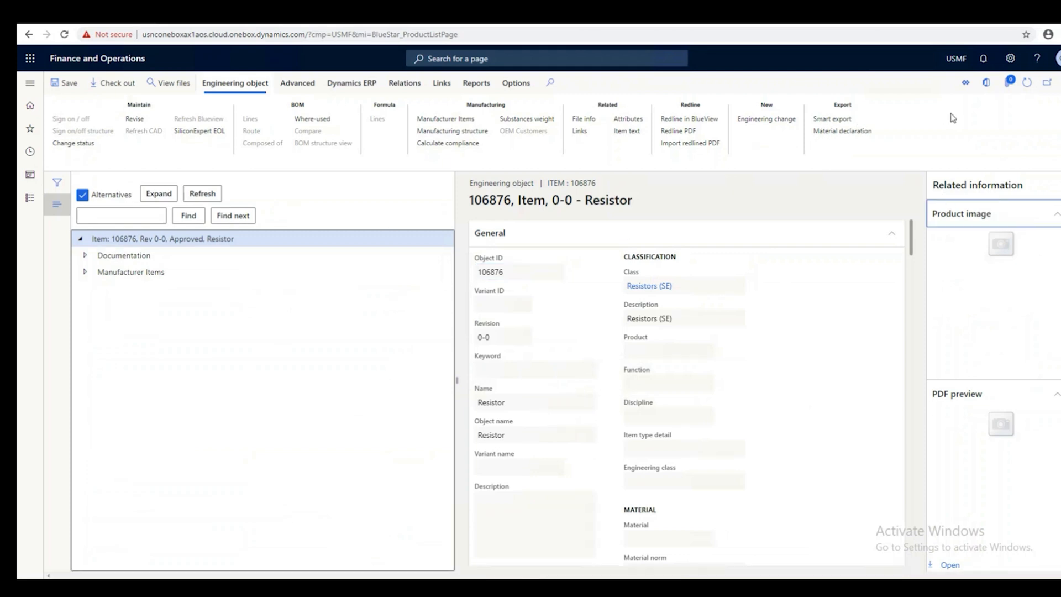
Set up a smart export of resistor 106876 with the VendorDocuments export ID and apply it
click(832, 119)
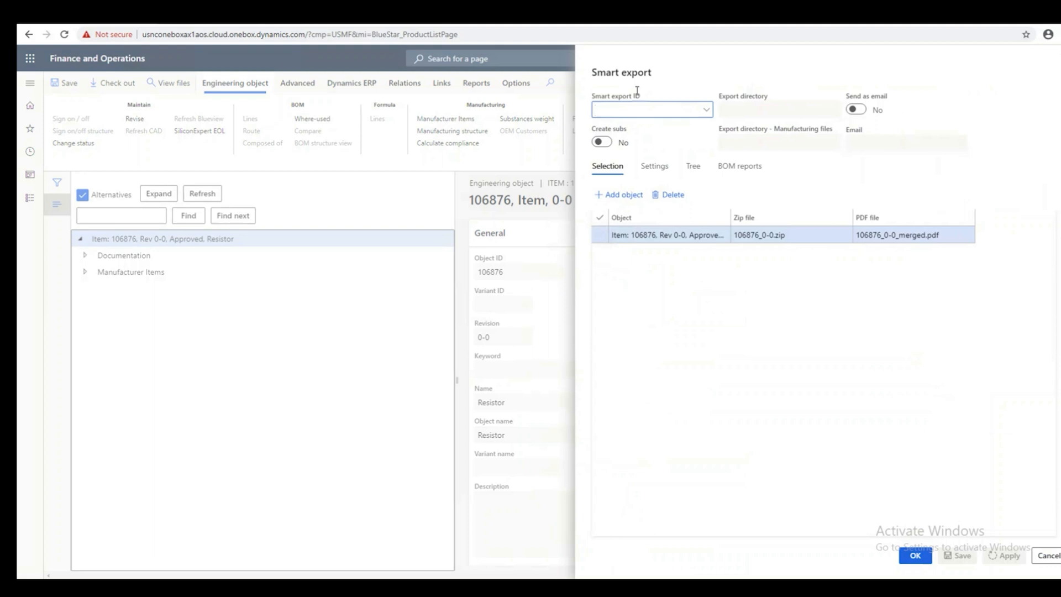
click(706, 110)
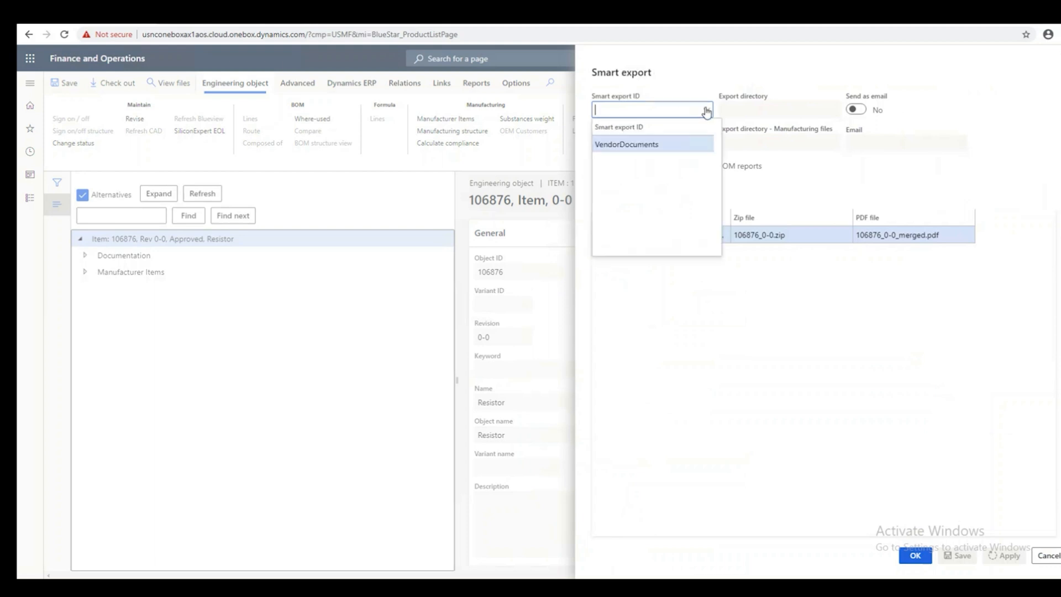
click(619, 144)
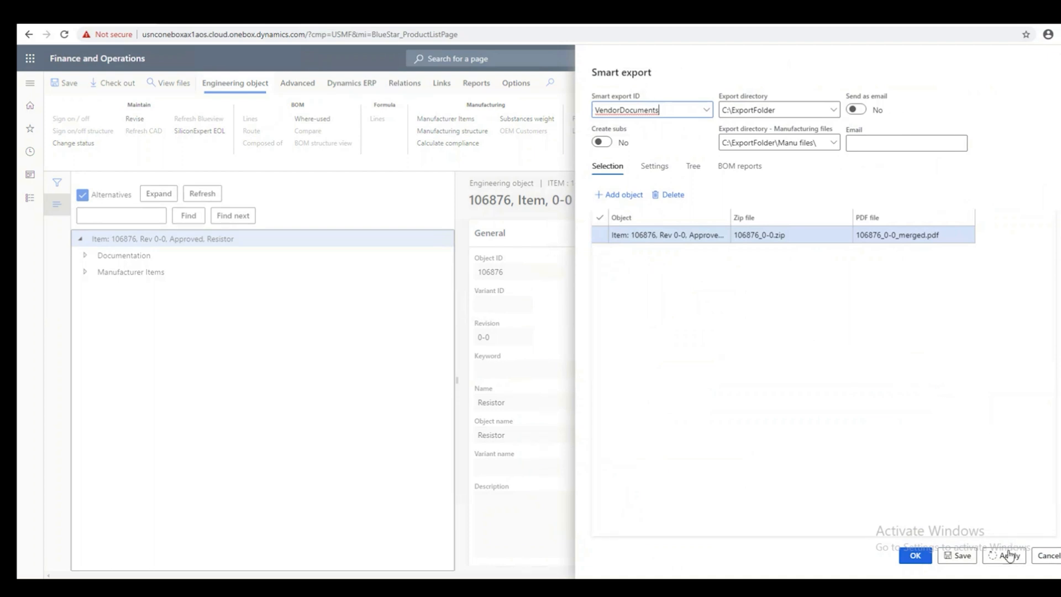
click(1005, 555)
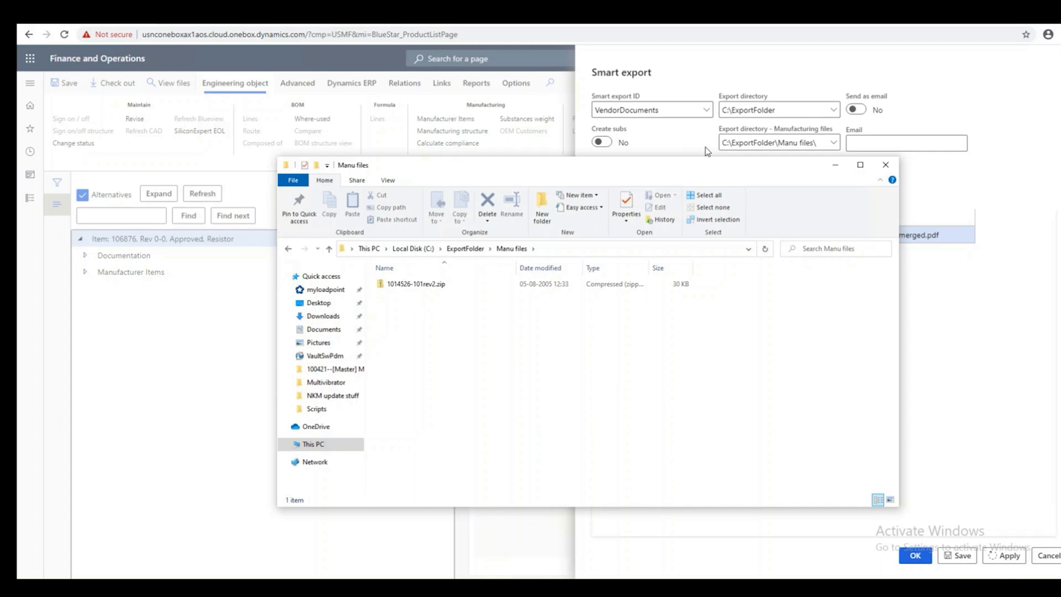
double_click(417, 284)
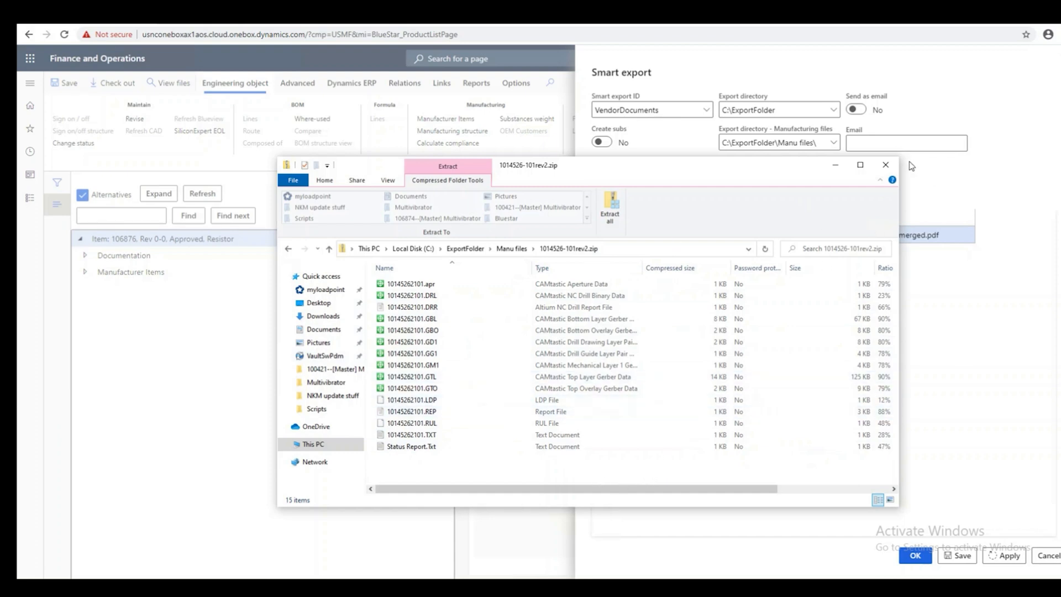
click(835, 165)
click(1021, 560)
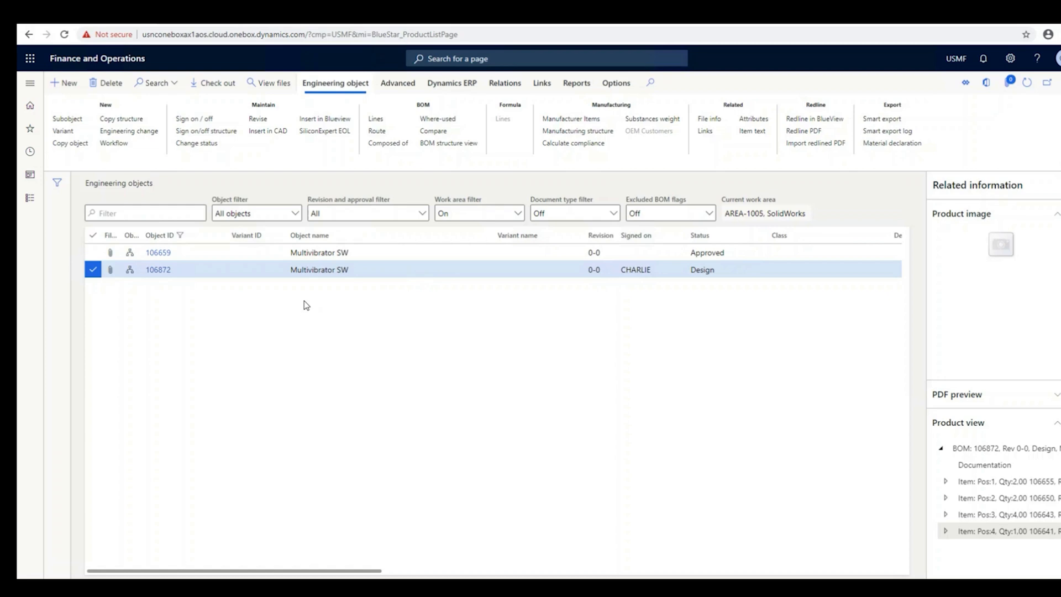
Check out the Multivibrator SW assembly 106872 to the multi check-in tool
click(203, 274)
click(217, 83)
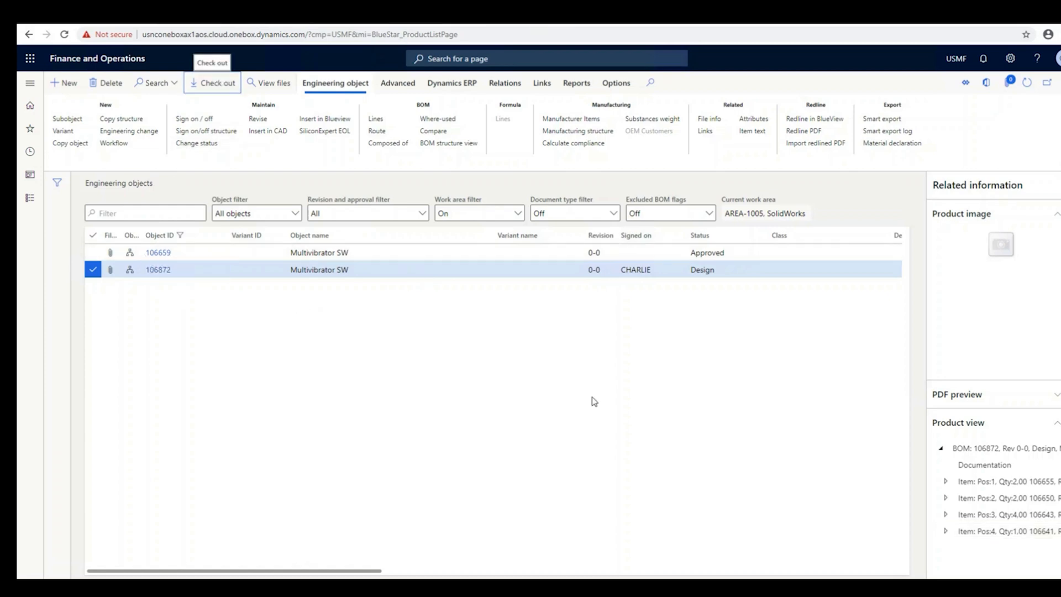
click(1011, 556)
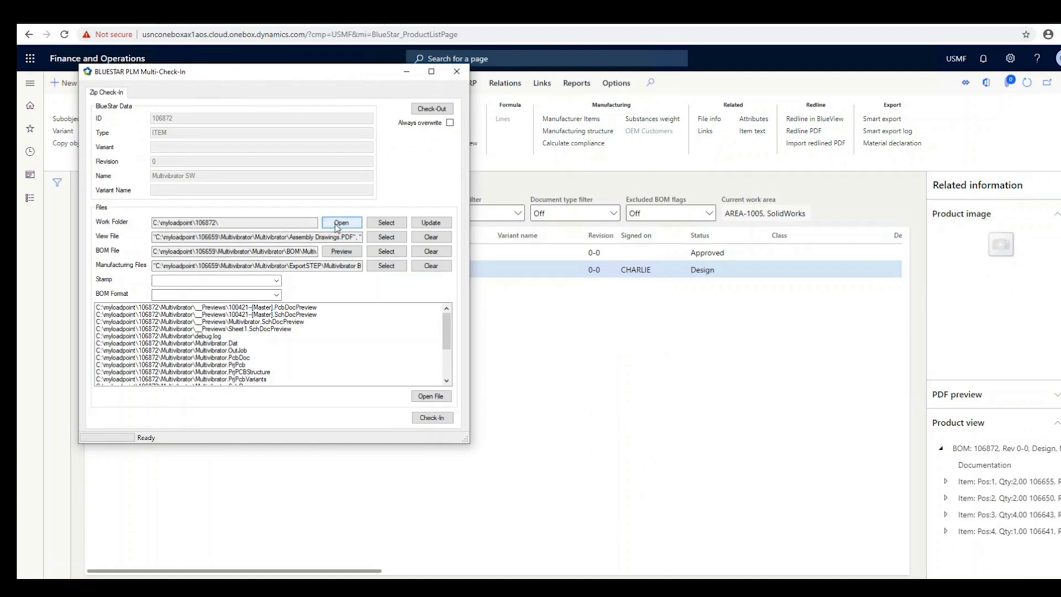
From the check-in work folder, open Multivibrator BOM.xlsx in the nested Multivibrator\Multivibrator\BOM folder and clear the folder window out of the way
click(340, 223)
click(375, 254)
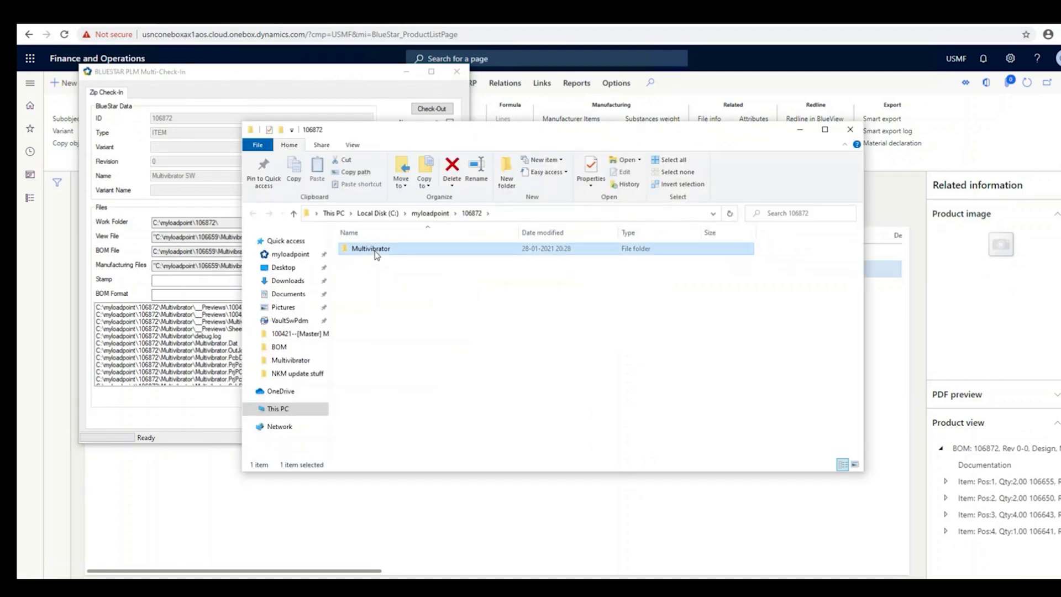
double_click(375, 253)
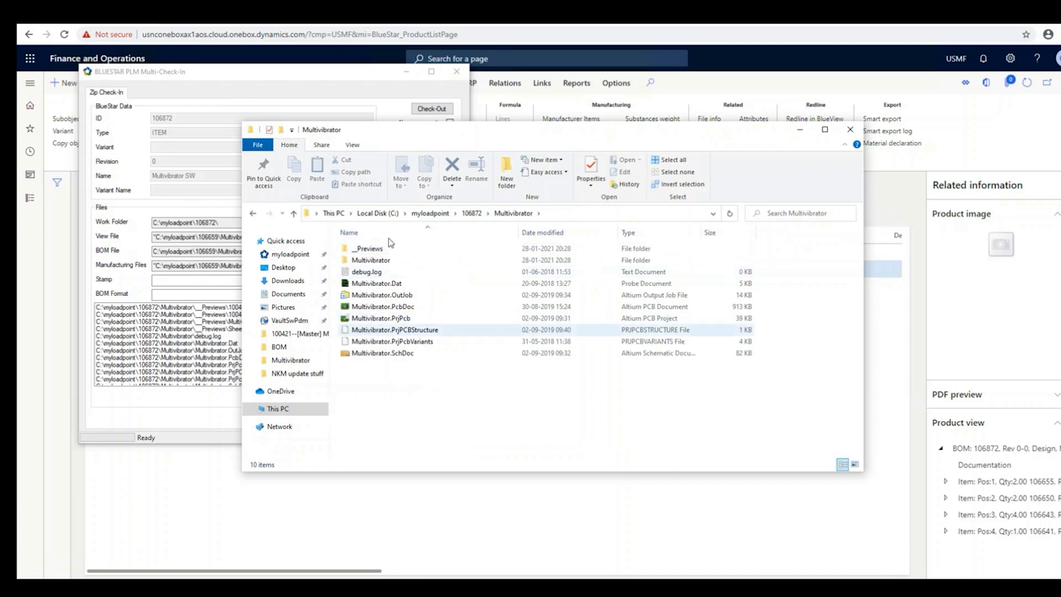
double_click(378, 260)
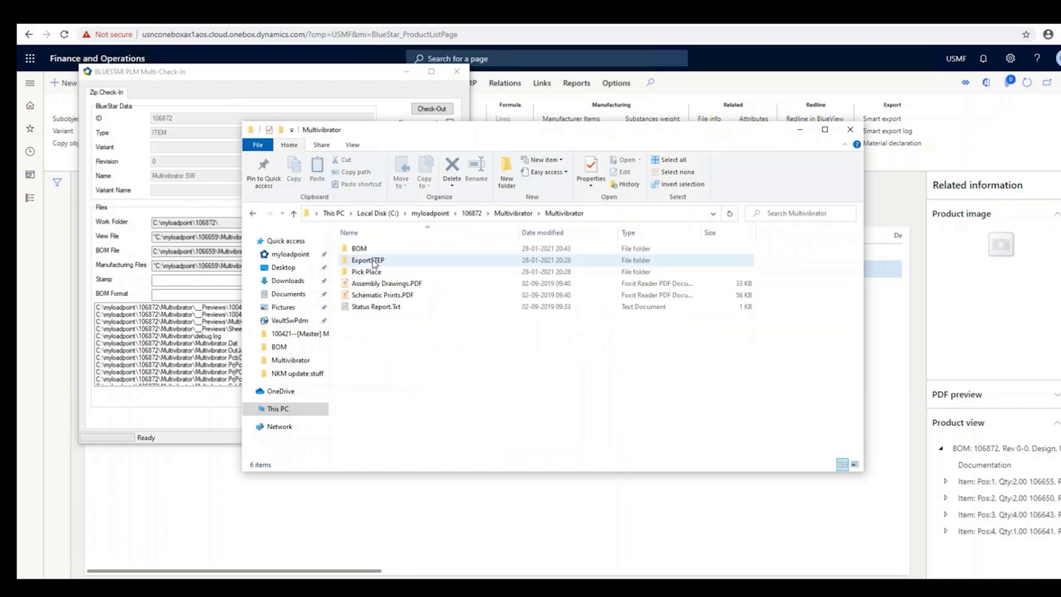
double_click(359, 249)
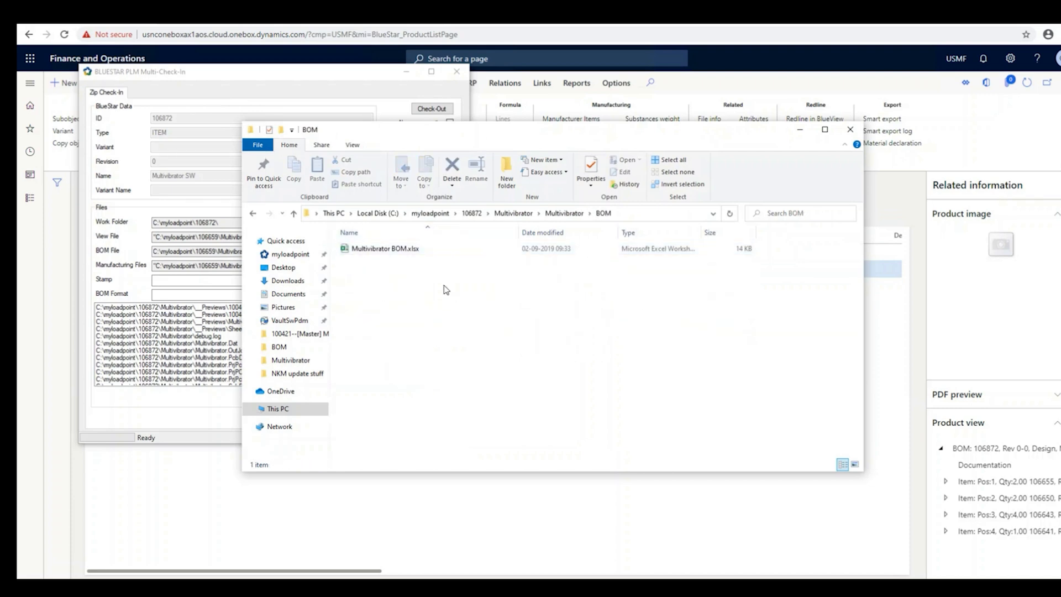
double_click(380, 249)
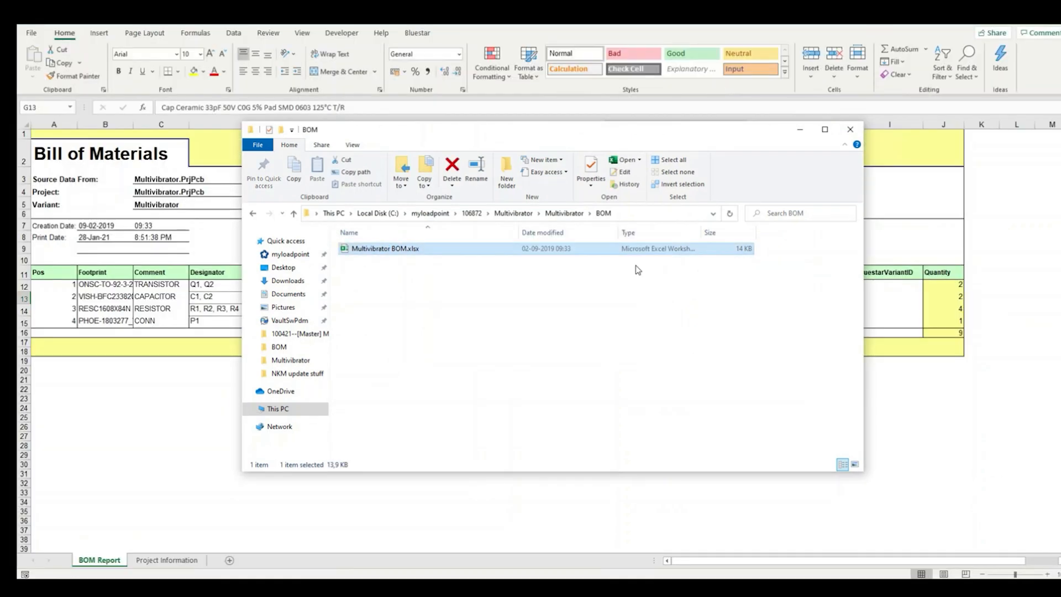
click(799, 130)
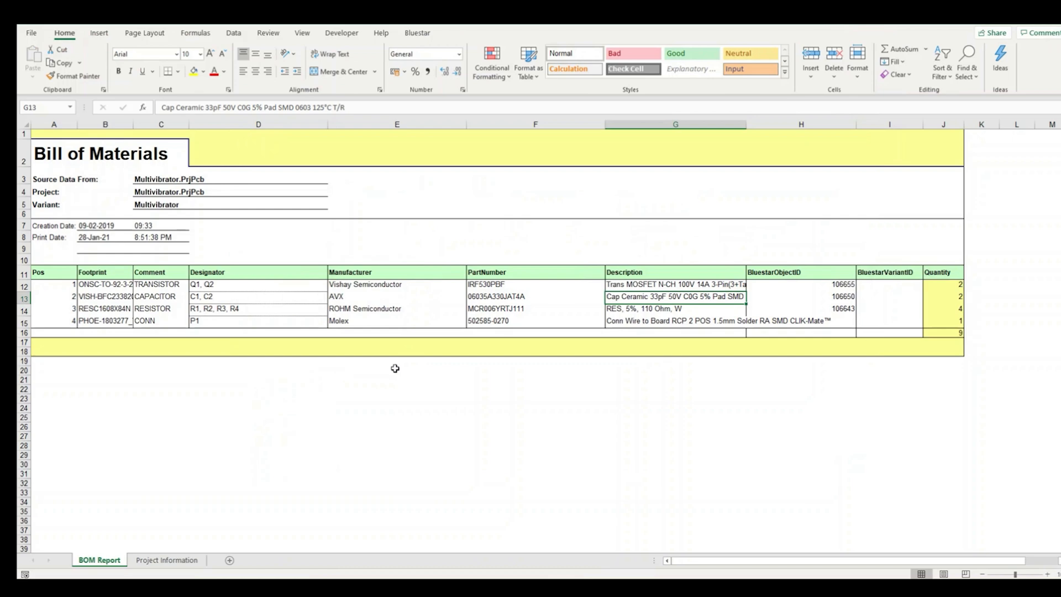
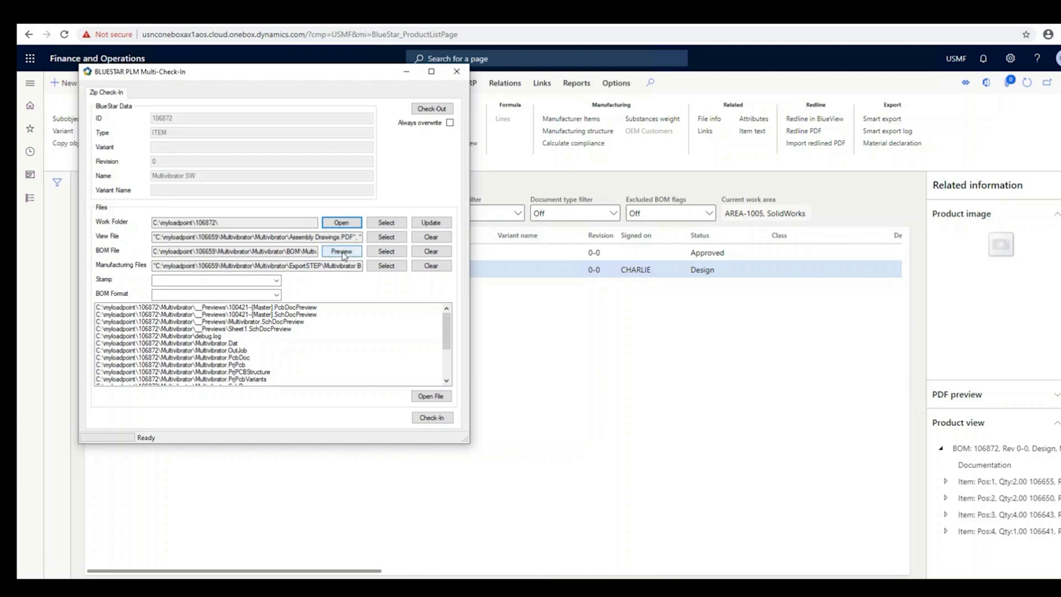
Preview the BOM file of 106872 and review its line statuses, manufacturer details, names, and quantities
click(342, 251)
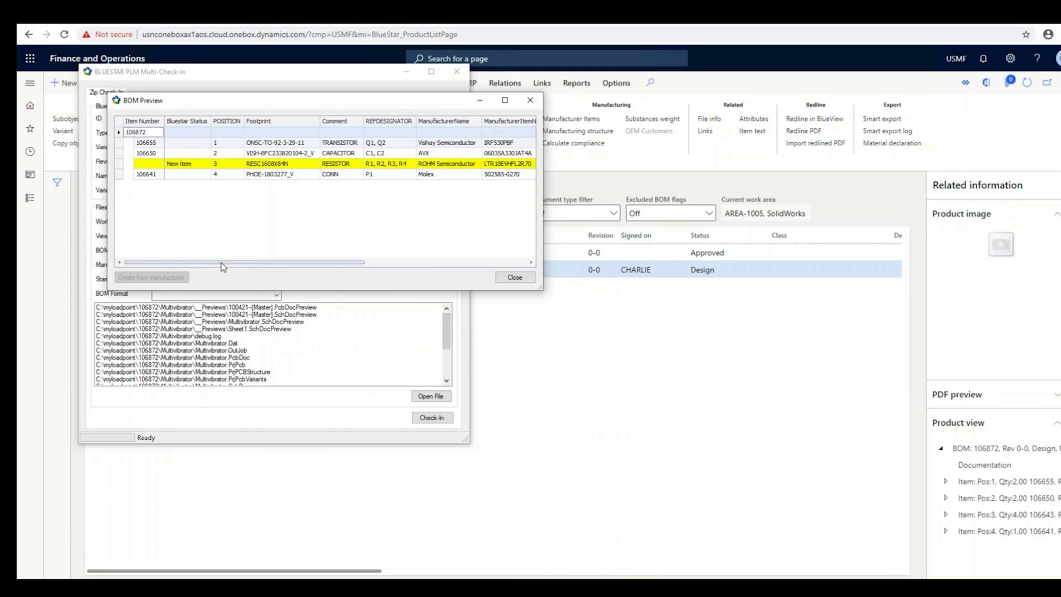
drag(283, 264, 419, 260)
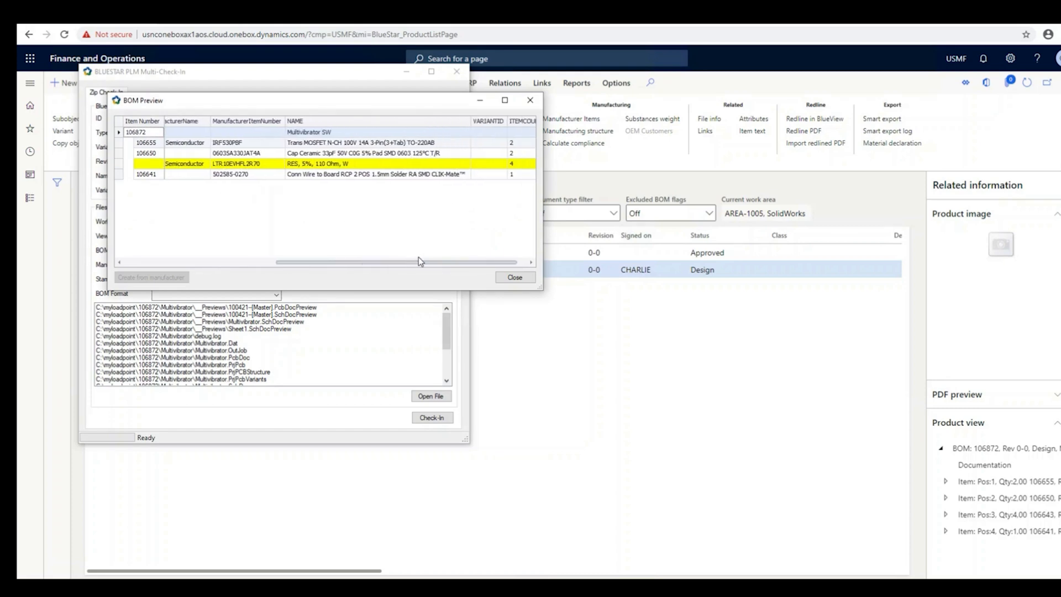
click(213, 263)
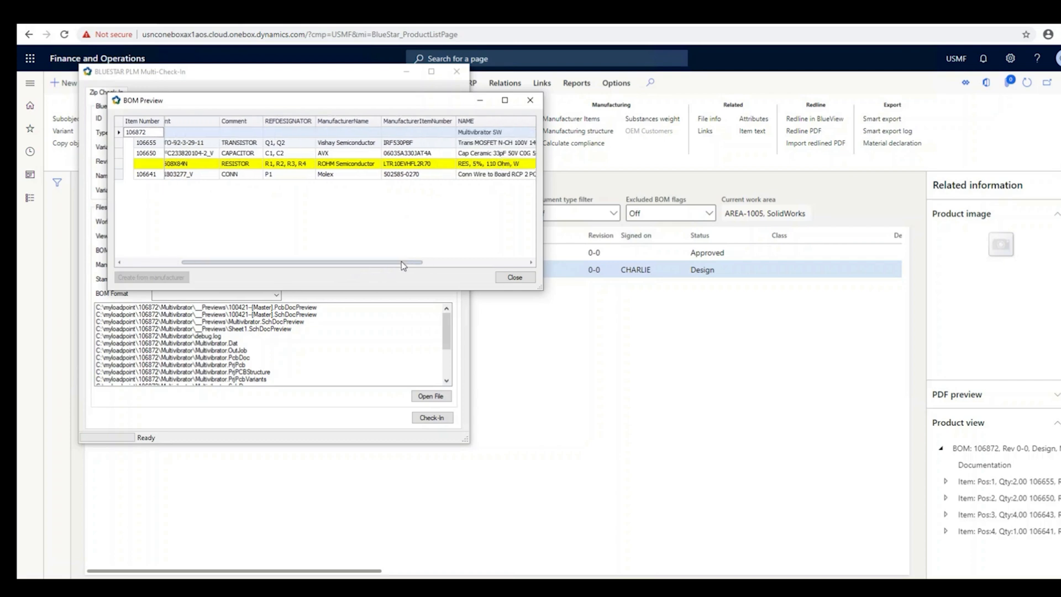
Create an item from manufacturer data for the new ROHM Semiconductor resistor at position 3, and review the BOM preview again
click(153, 164)
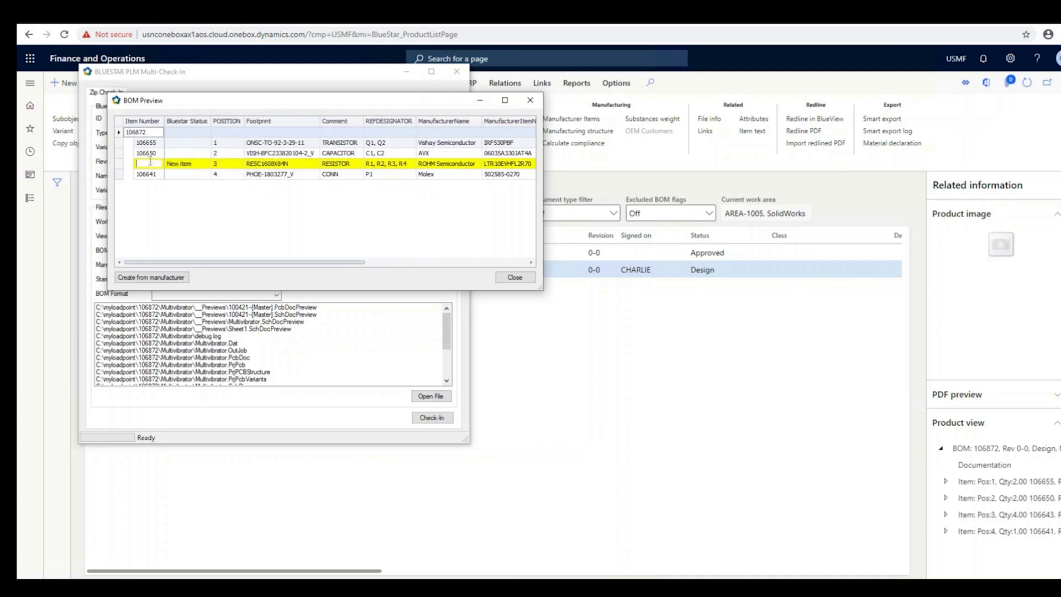
click(178, 282)
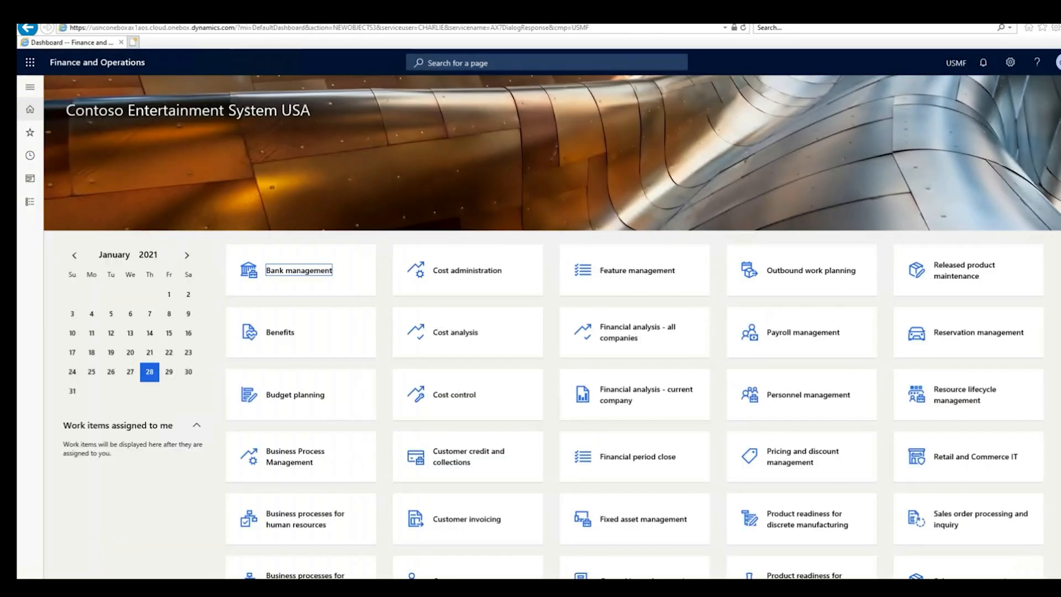
mouse_move(348, 587)
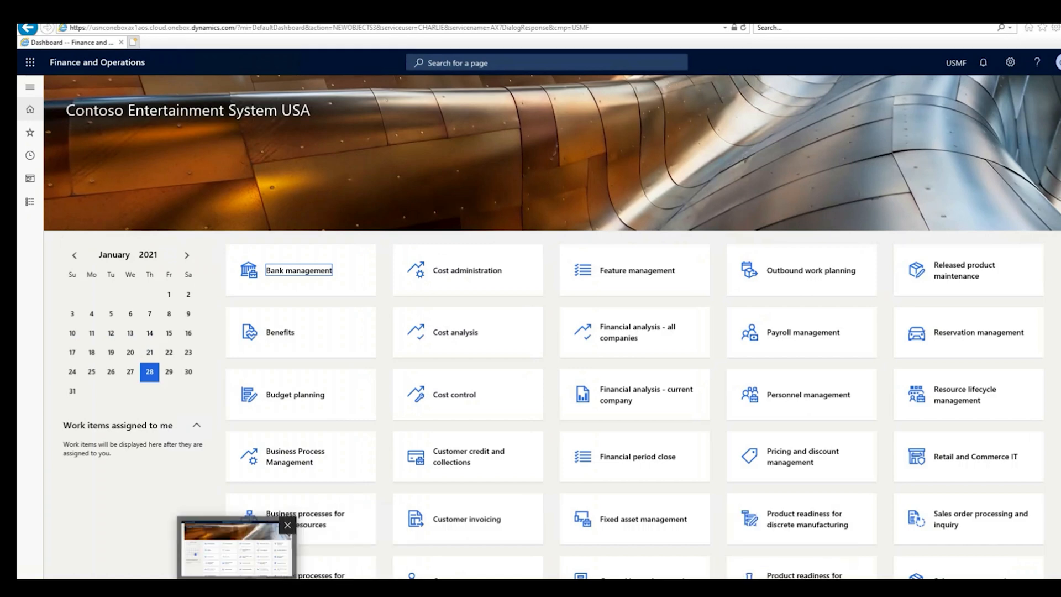
mouse_move(622, 586)
click(557, 547)
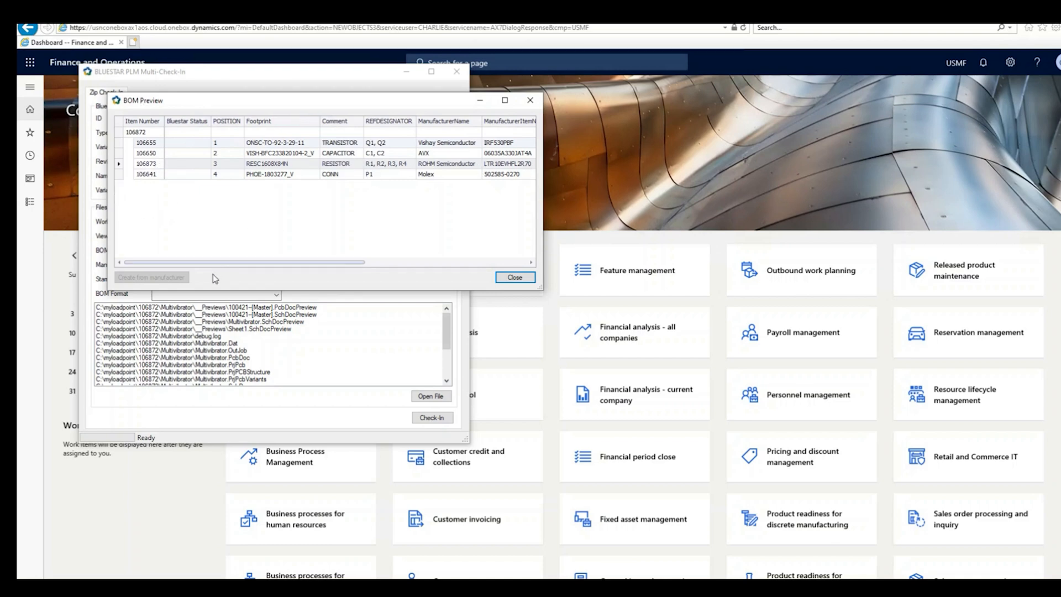
drag(221, 265, 317, 265)
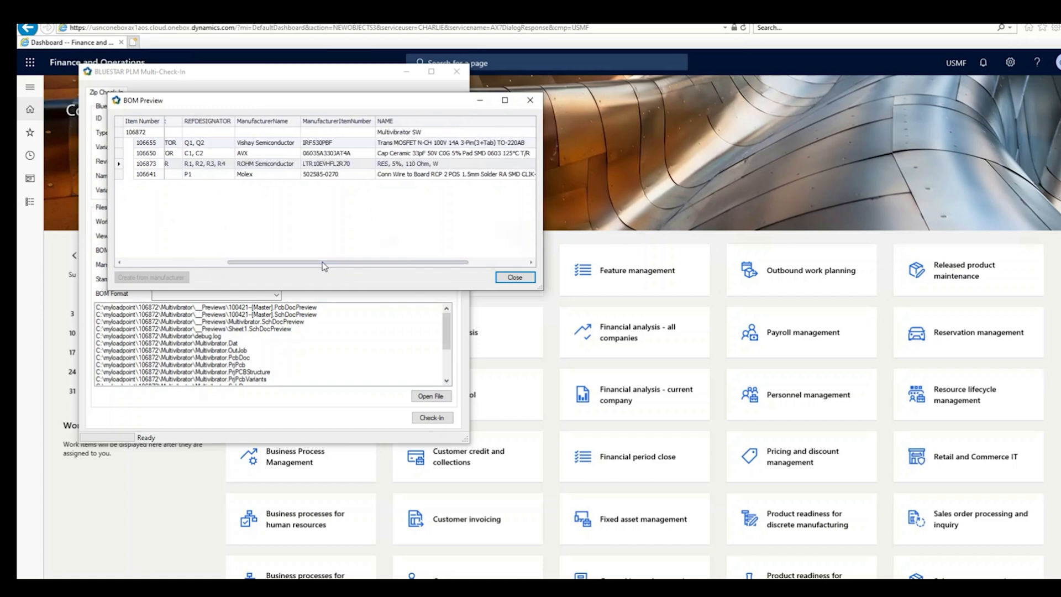
click(179, 263)
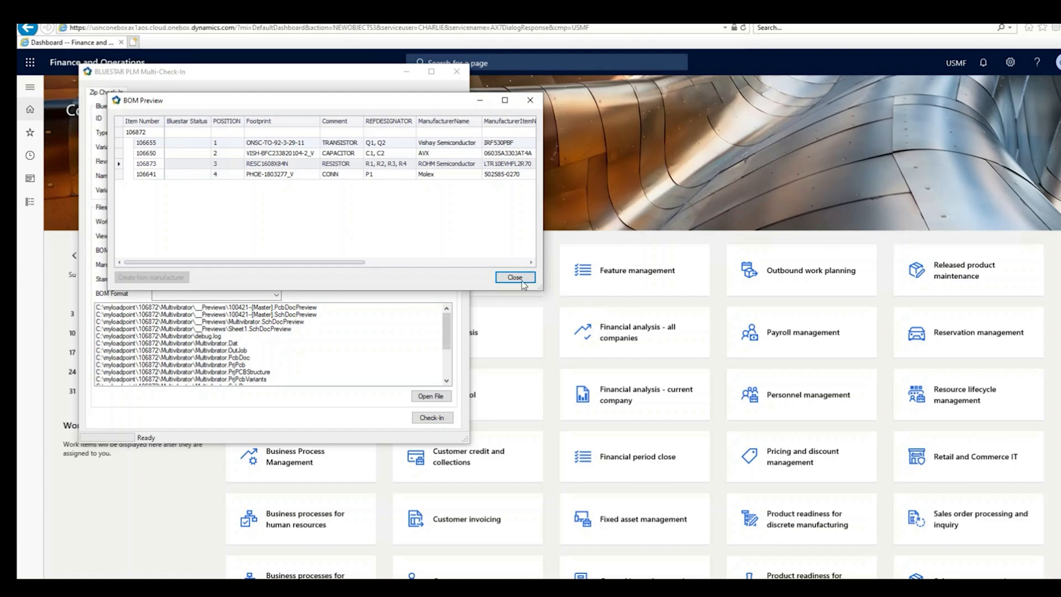
Check in Multivibrator SW 106872, close the check-in tool, and select the position 3 resistor in the item's BOM structure
click(432, 417)
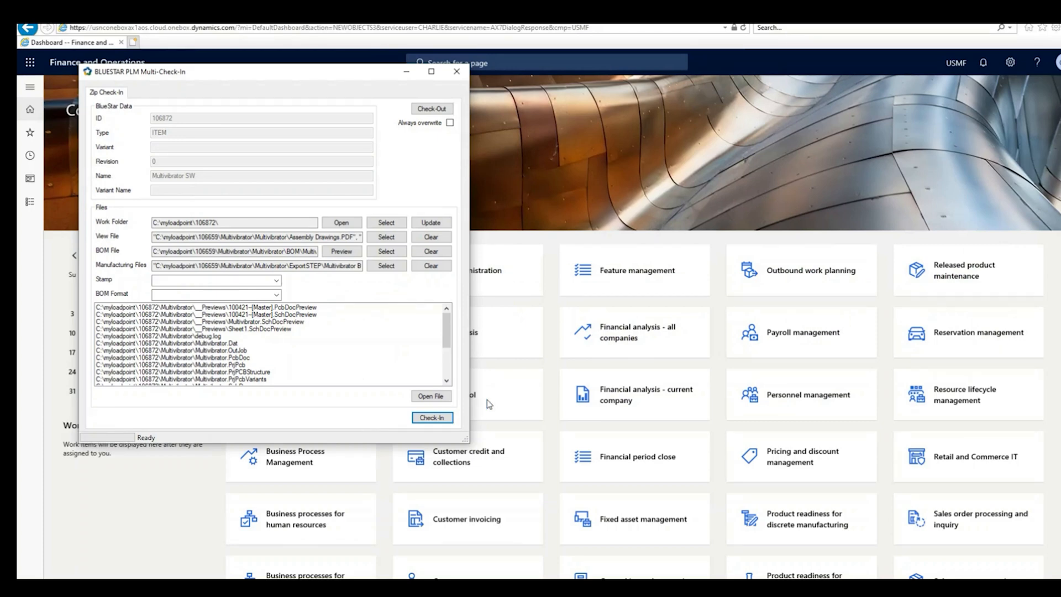
click(433, 417)
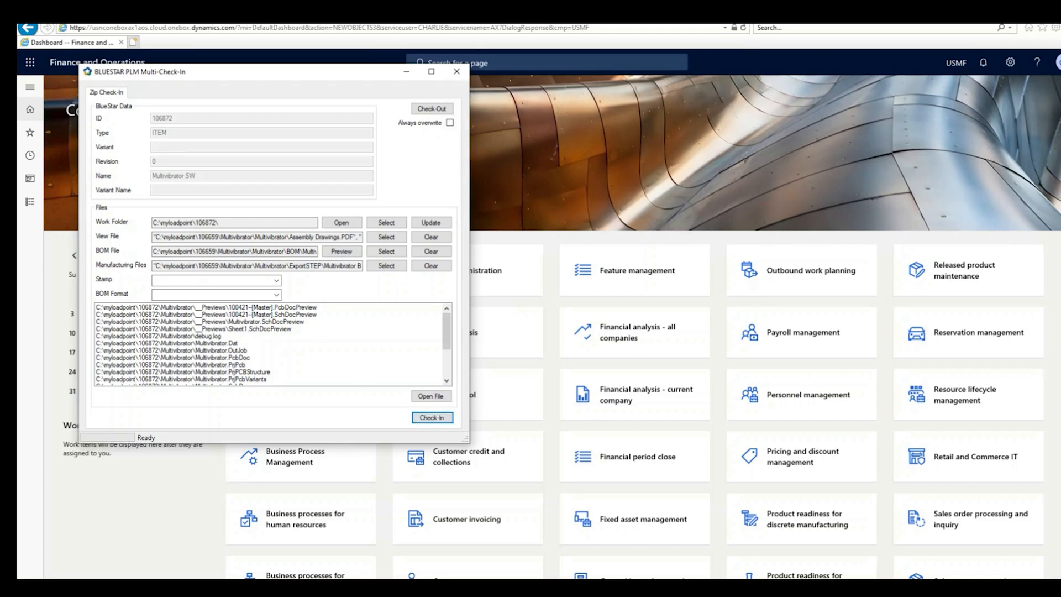
click(457, 74)
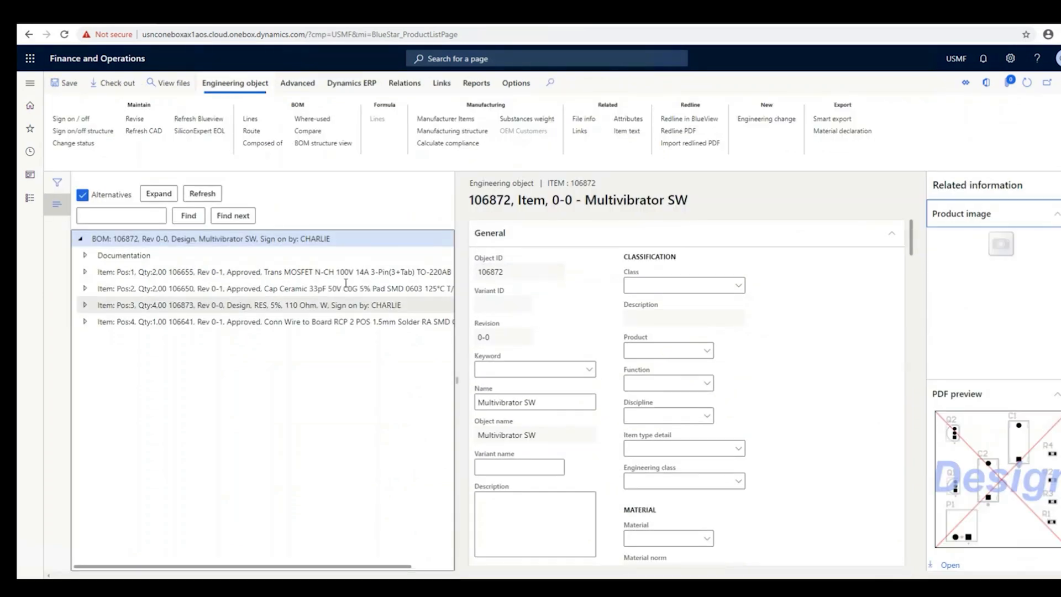
click(196, 305)
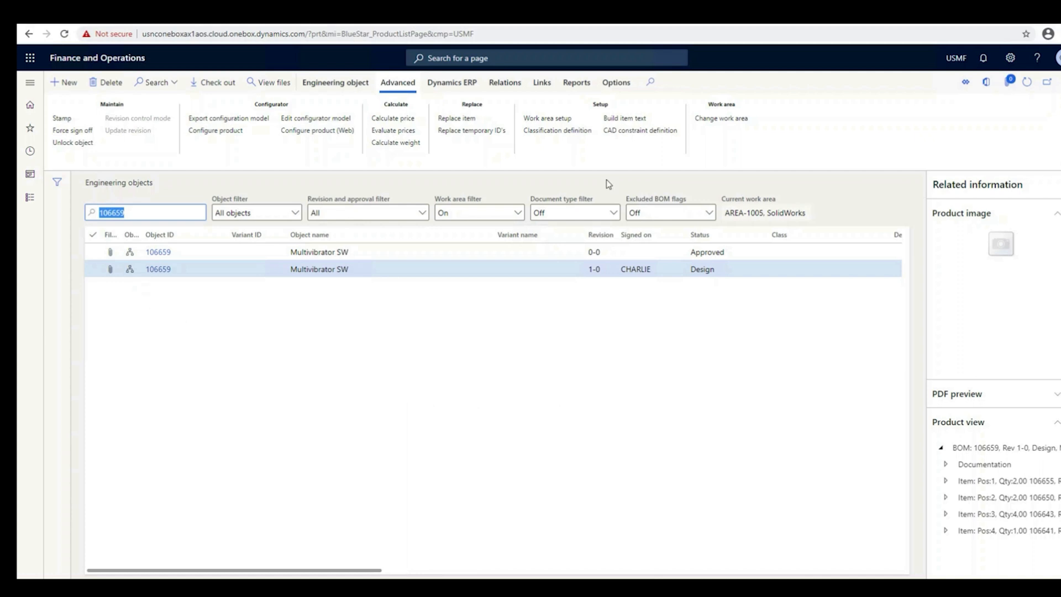
Check out revision 1-0 of Multivibrator SW 106659 to SolidWorks as a STEP file in c:\myloadpoint\
click(272, 270)
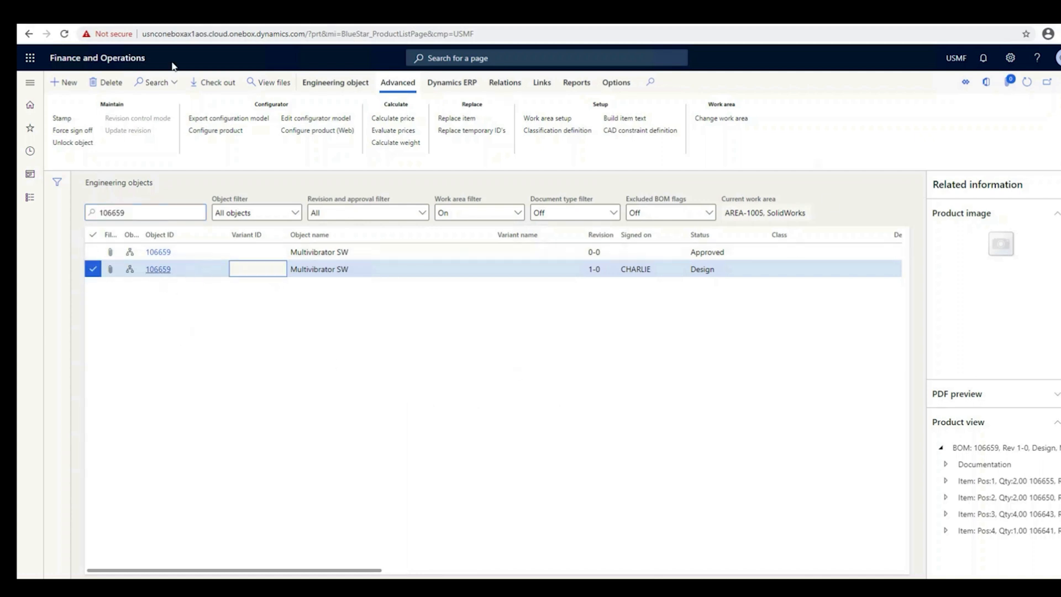
click(216, 83)
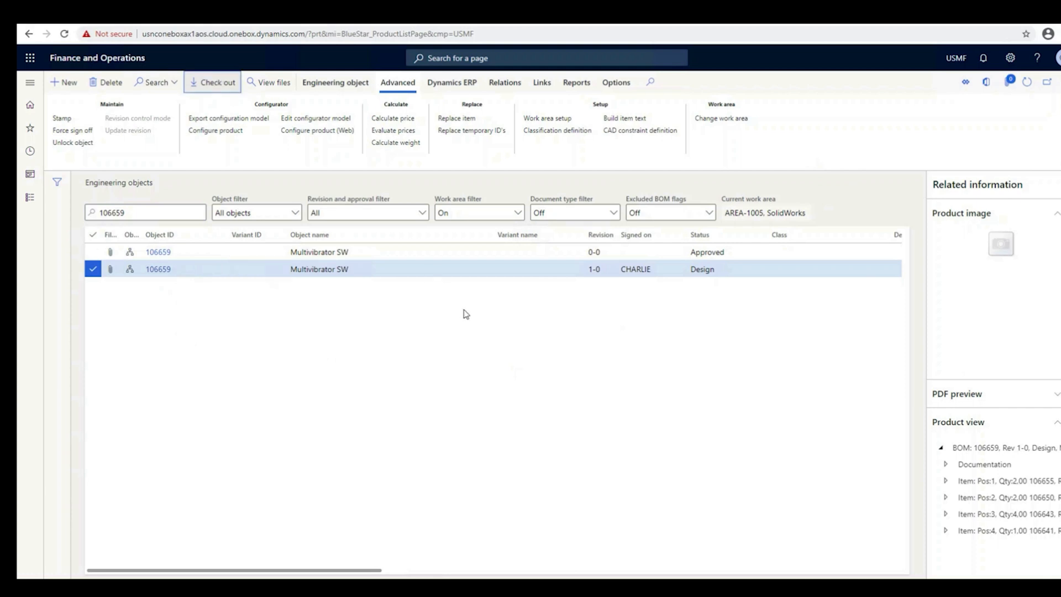
click(790, 131)
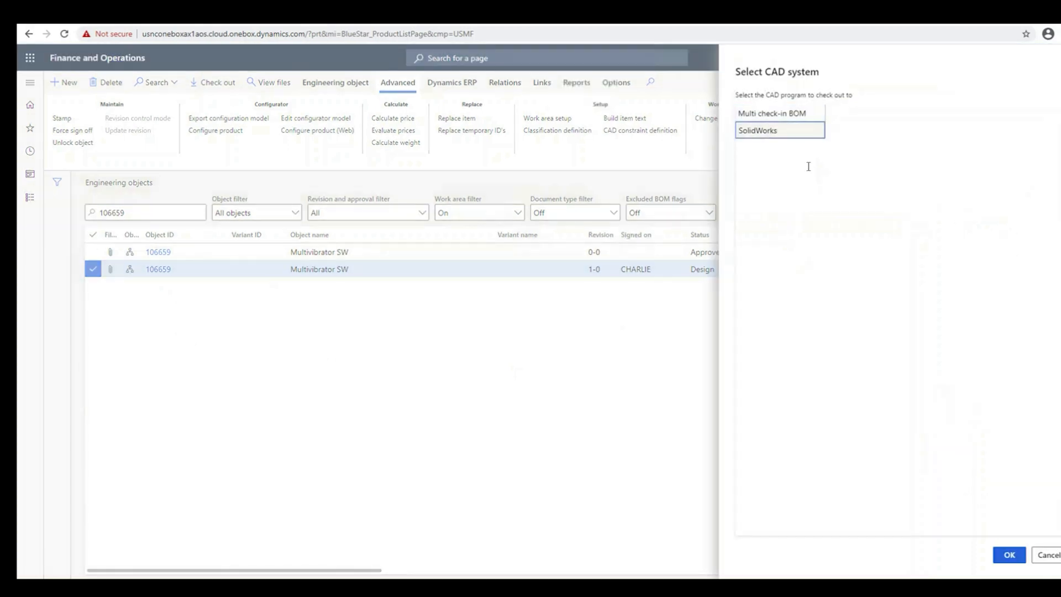
click(1009, 554)
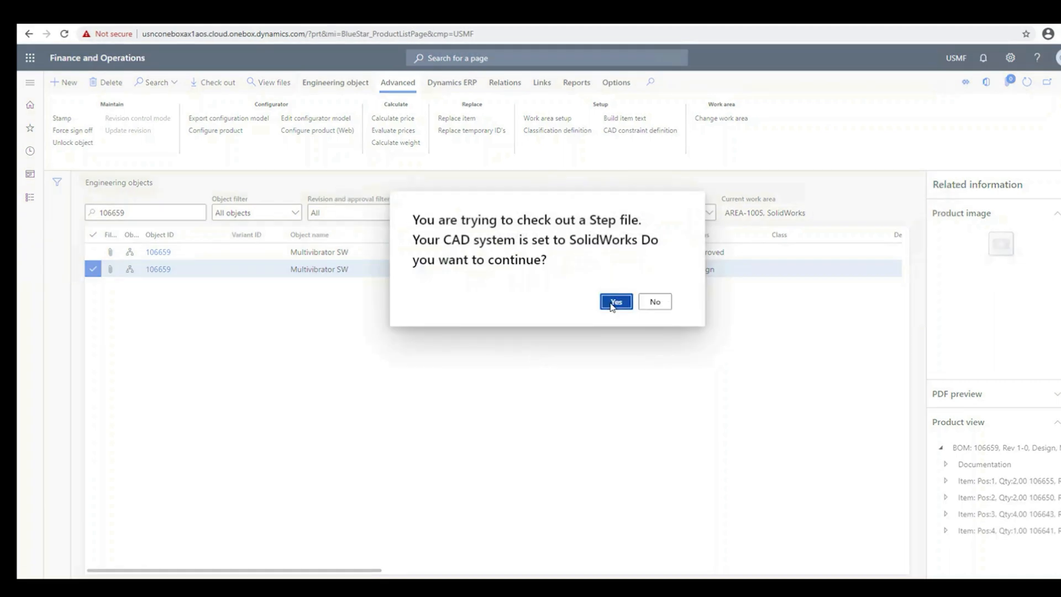
click(613, 303)
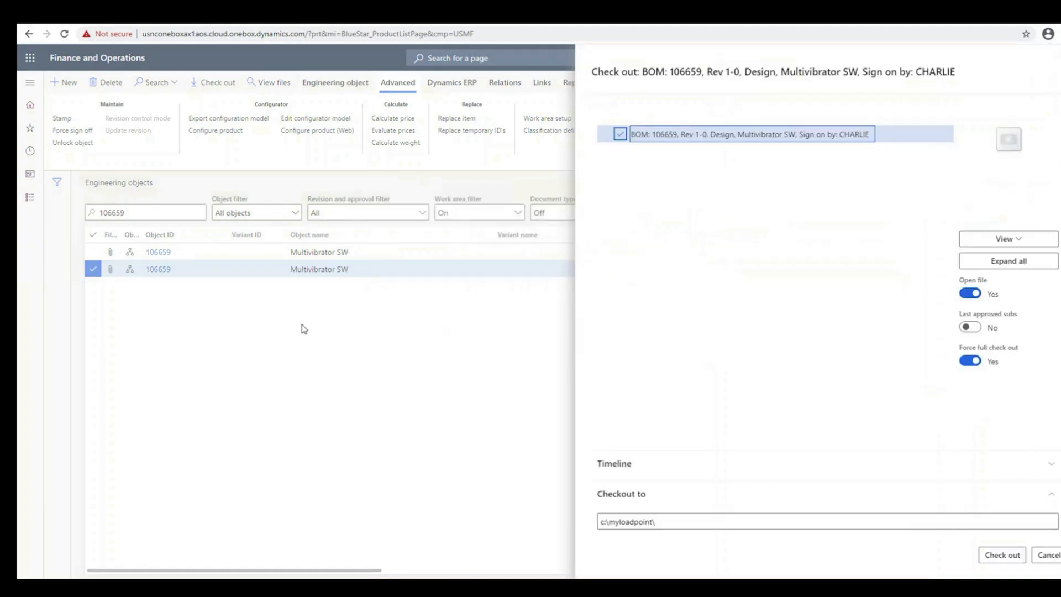
click(1002, 554)
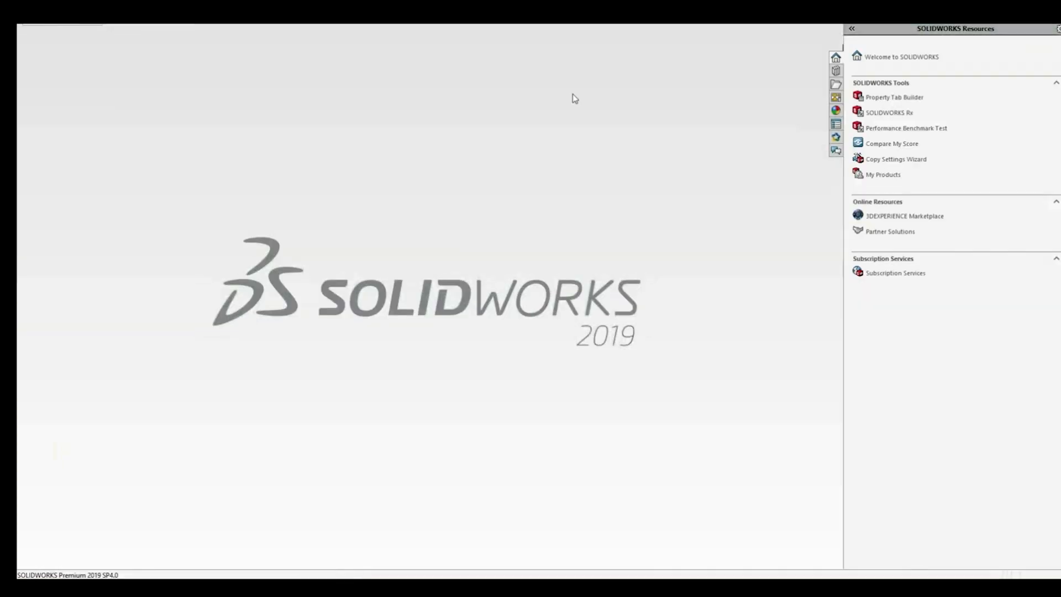
Convert 106659.step from the myloadpoint folder into a SolidWorks model with Bluestar PLM's Convert STEP
click(122, 17)
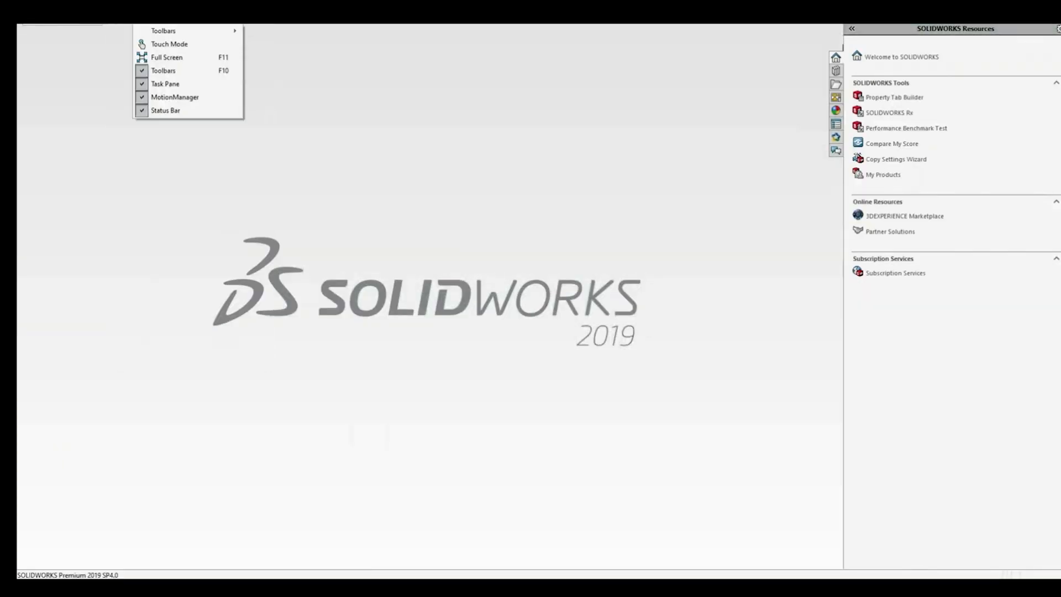
mouse_move(167, 17)
mouse_move(219, 60)
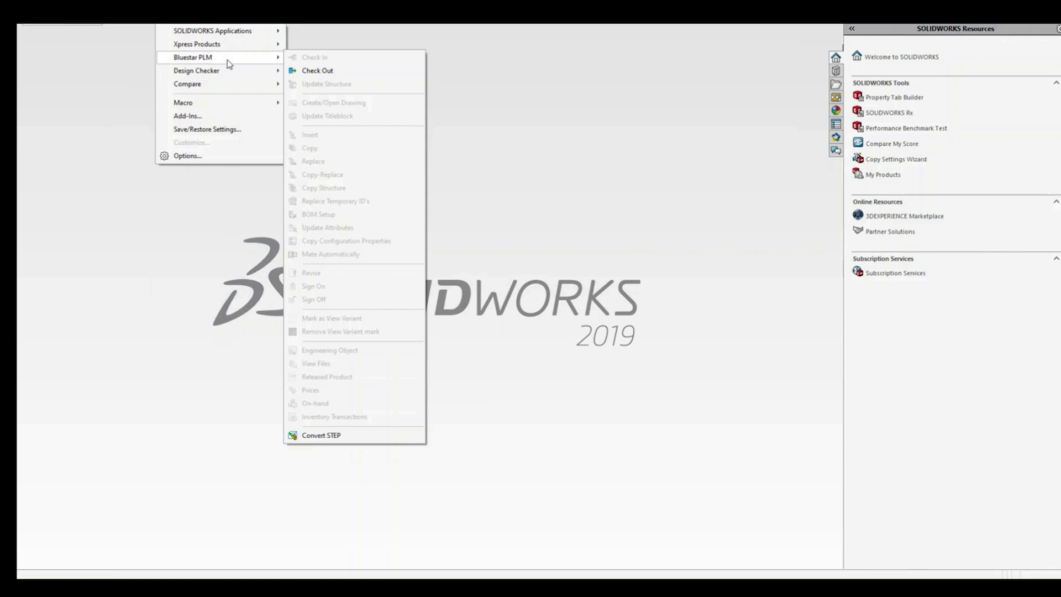
click(355, 441)
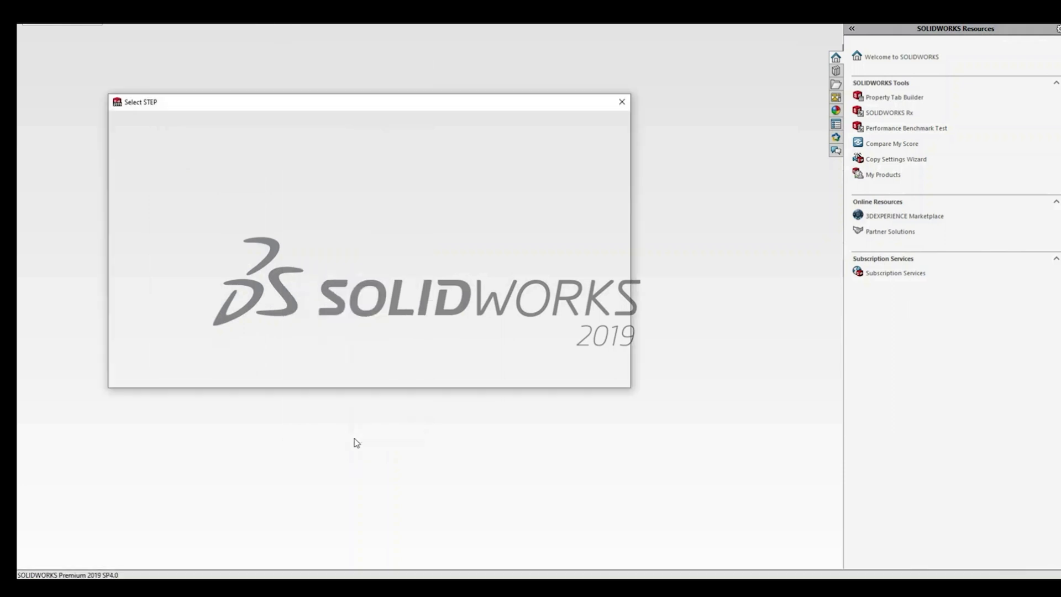
click(222, 220)
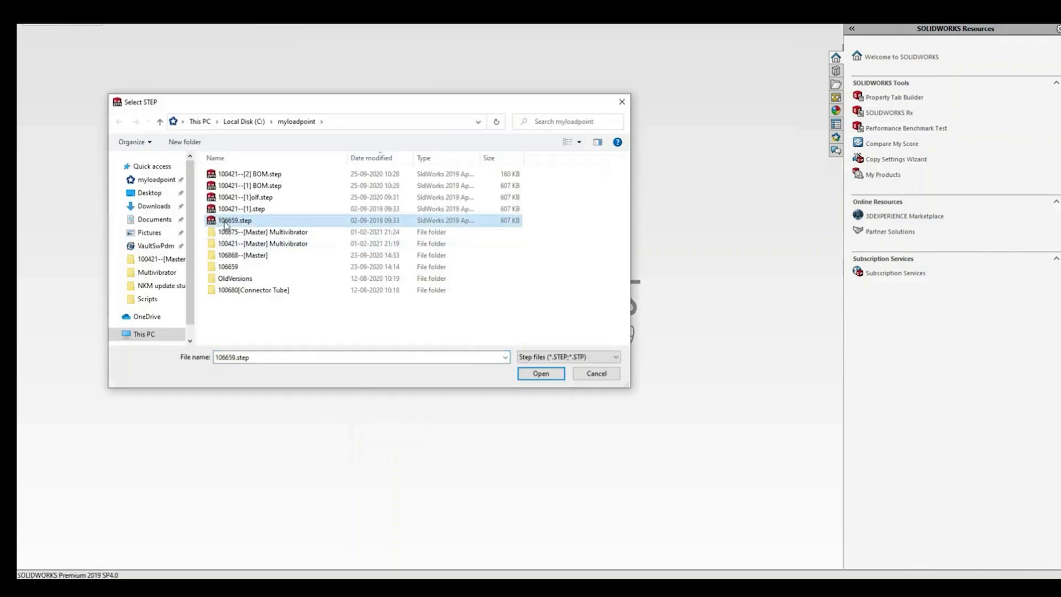
click(529, 376)
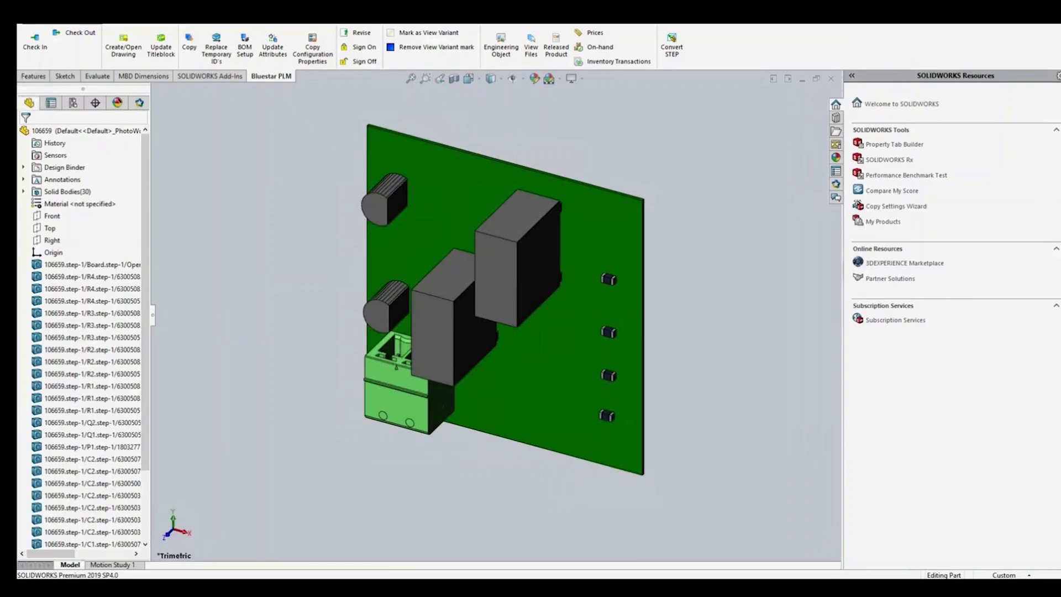
Check in the converted 106659.sldprt part, revision 1-0, with the BOM, BlueView and PDF exports and derived files enabled
click(34, 42)
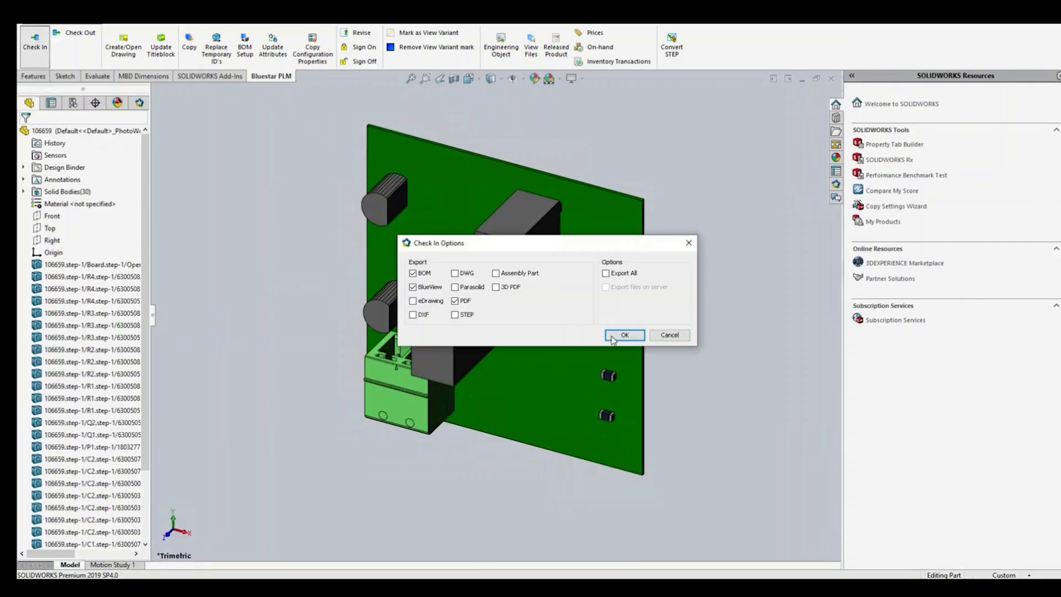
click(622, 335)
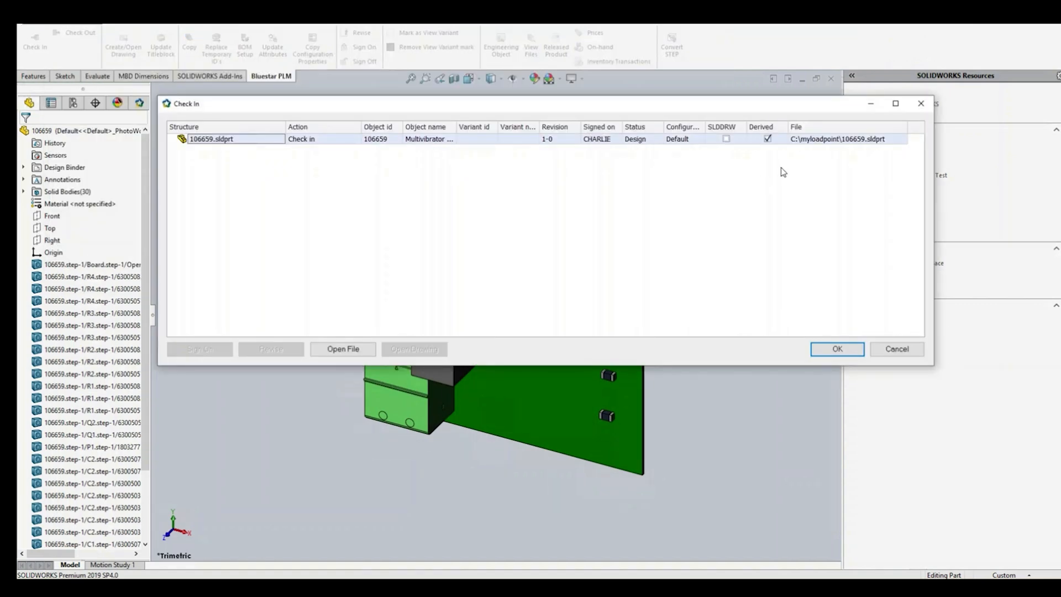
click(834, 349)
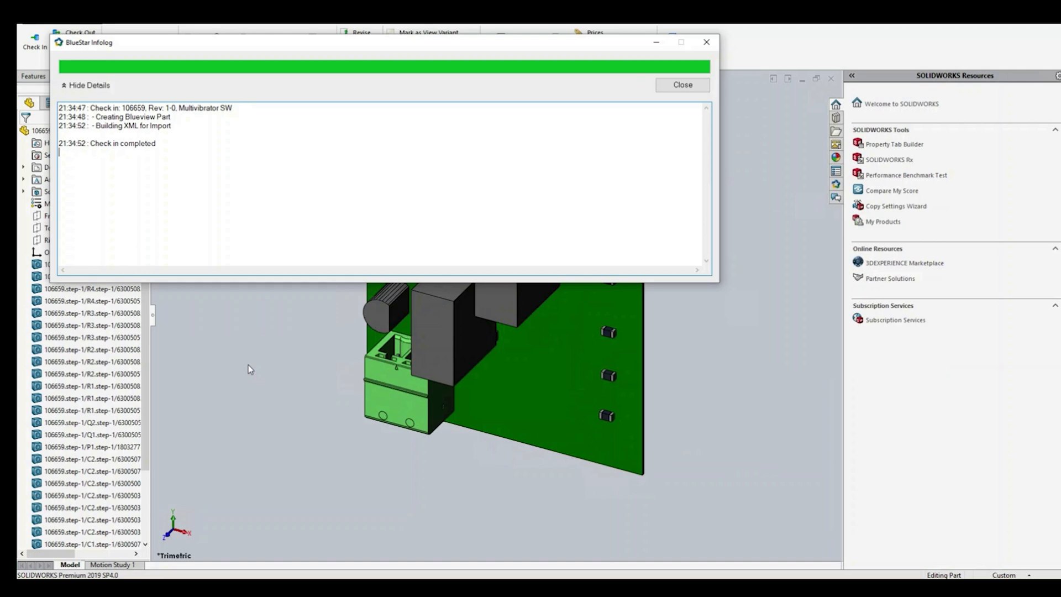
click(684, 86)
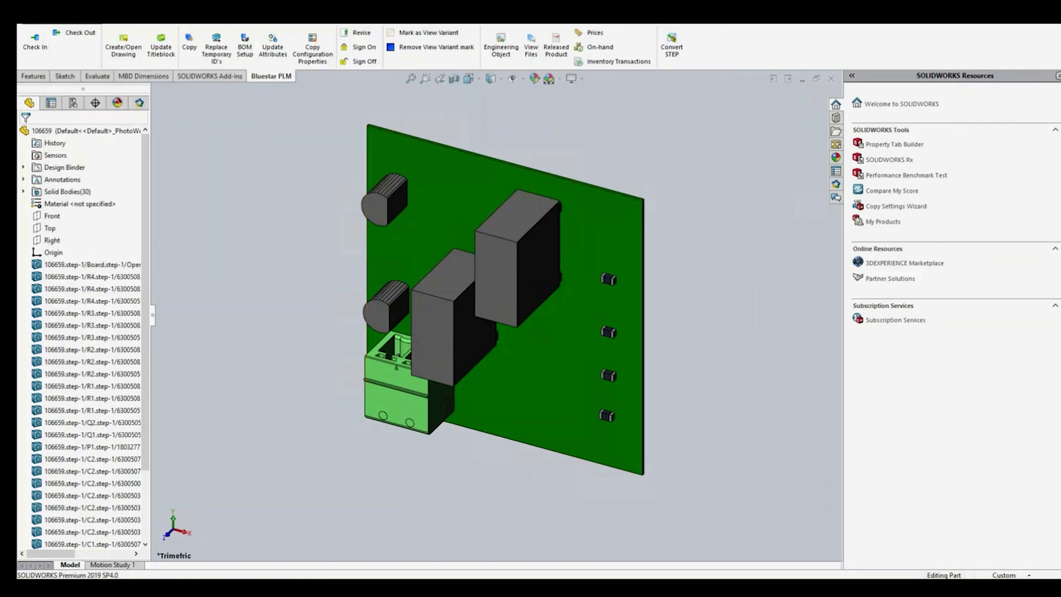
Switch to Finance and Operations, refresh the engineering objects, and inspect the file info of 106659 revision 1-0, including 106659.sldprt
key(alt+Tab)
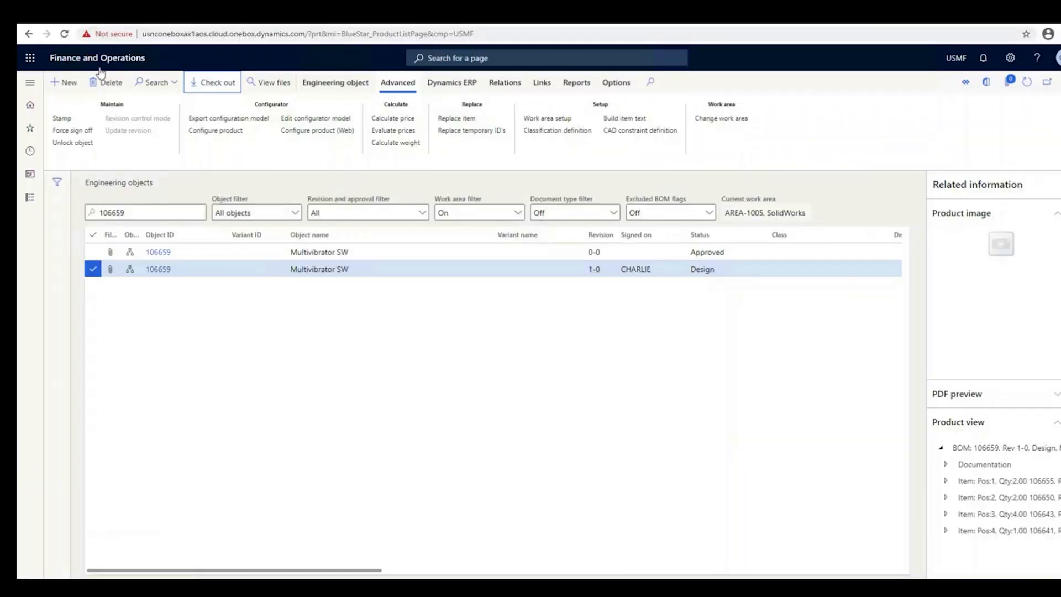
click(1027, 83)
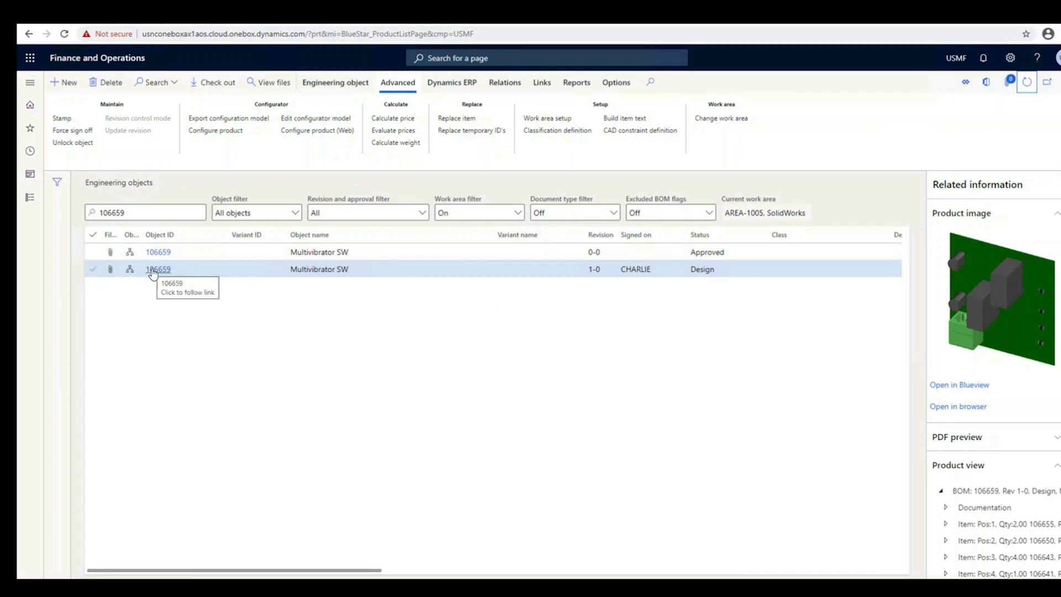
click(153, 273)
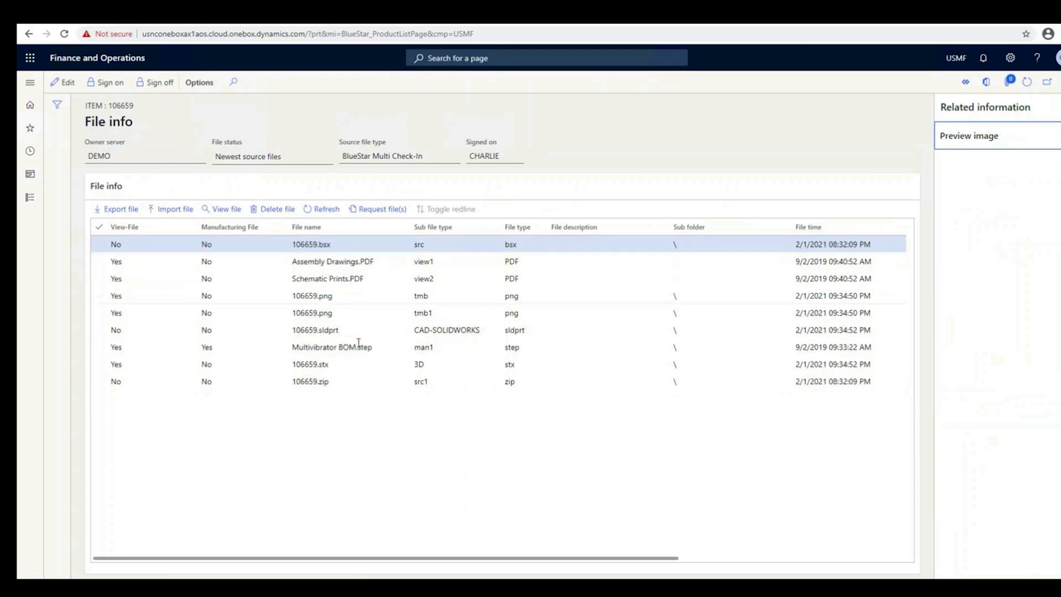
click(363, 326)
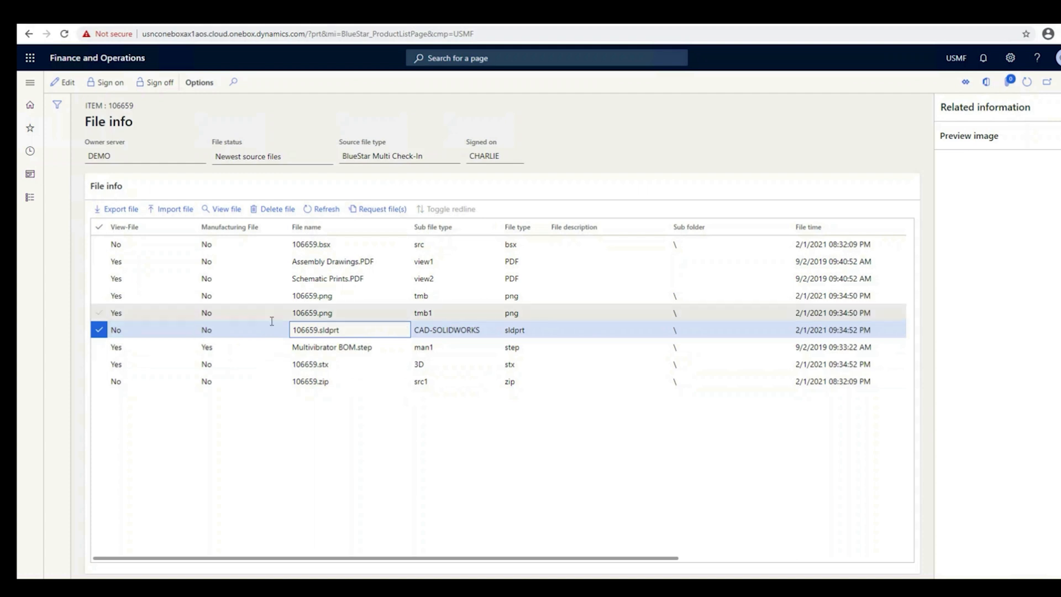
click(237, 346)
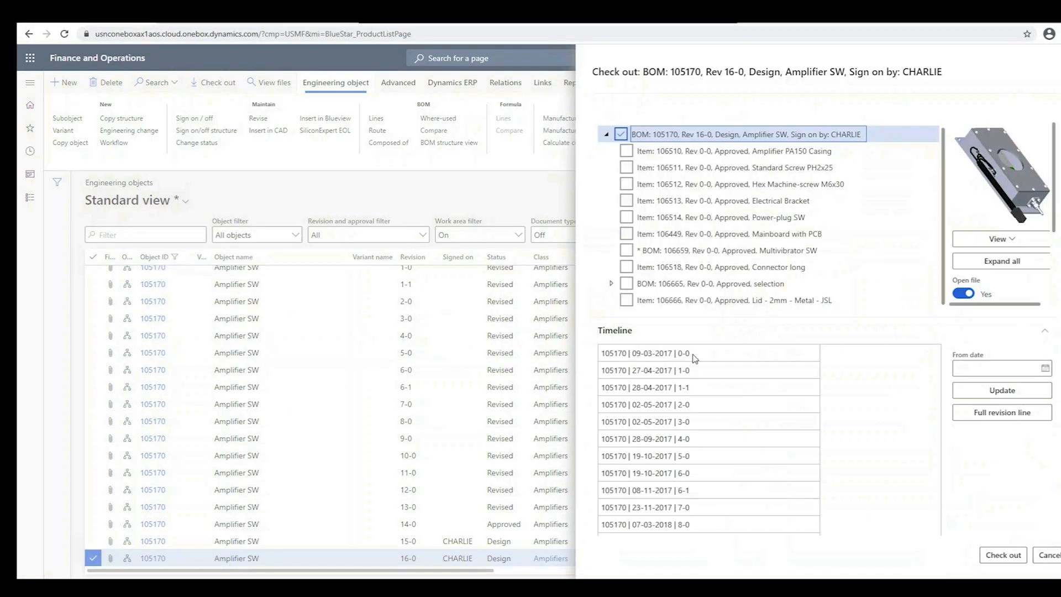
Check out revision 16-0 of BOM 105170, Amplifier SW, and open its assembly in SolidWorks
click(1010, 559)
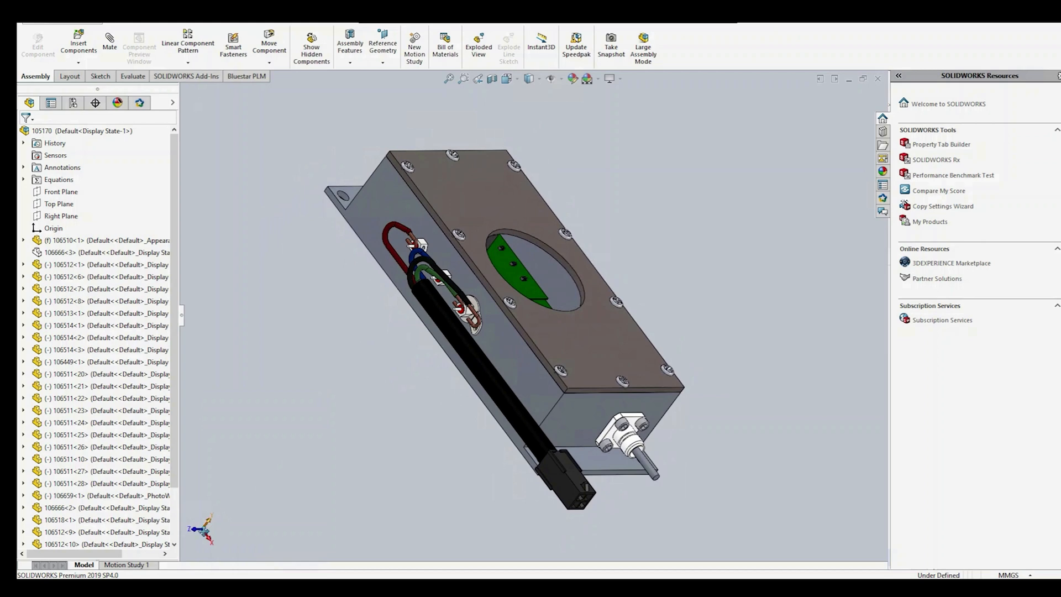
right_click(205, 532)
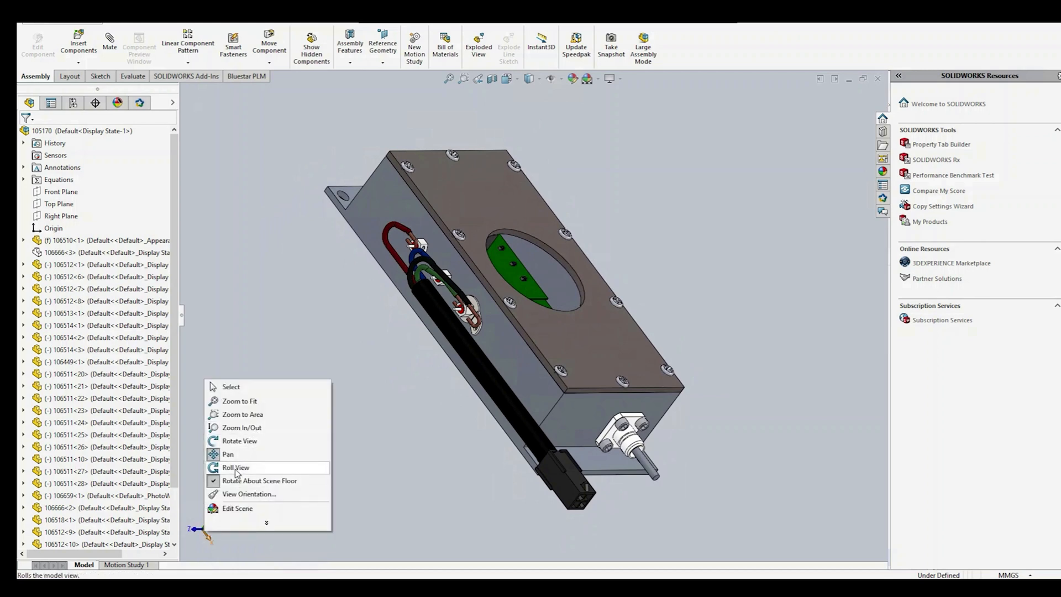
click(239, 440)
drag(359, 382, 478, 348)
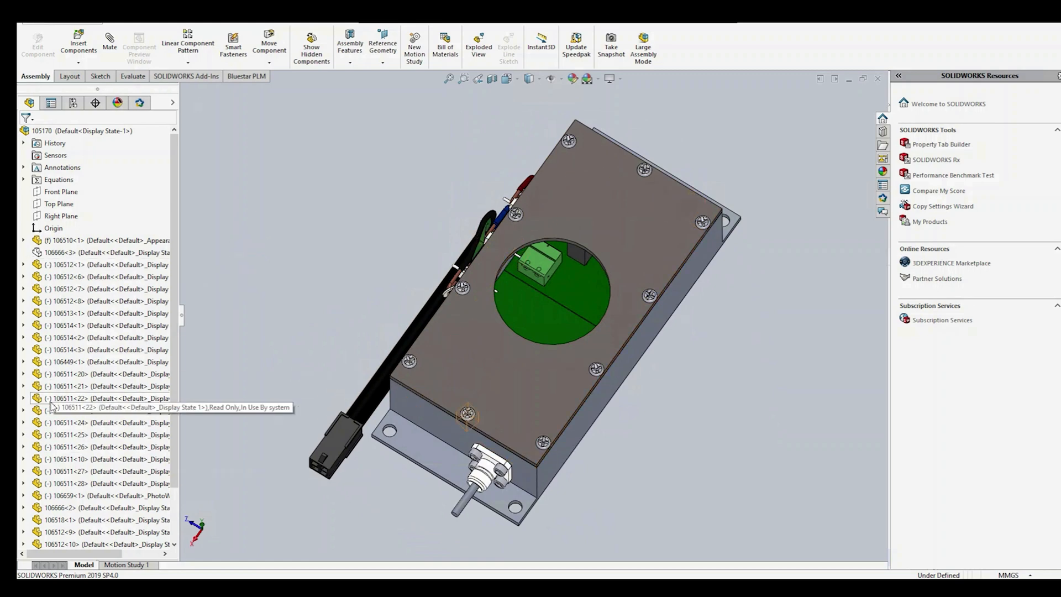
Delete the lid component 106666<2> with its dependent mates from the assembly, and select the 106659 circuit board
click(62, 508)
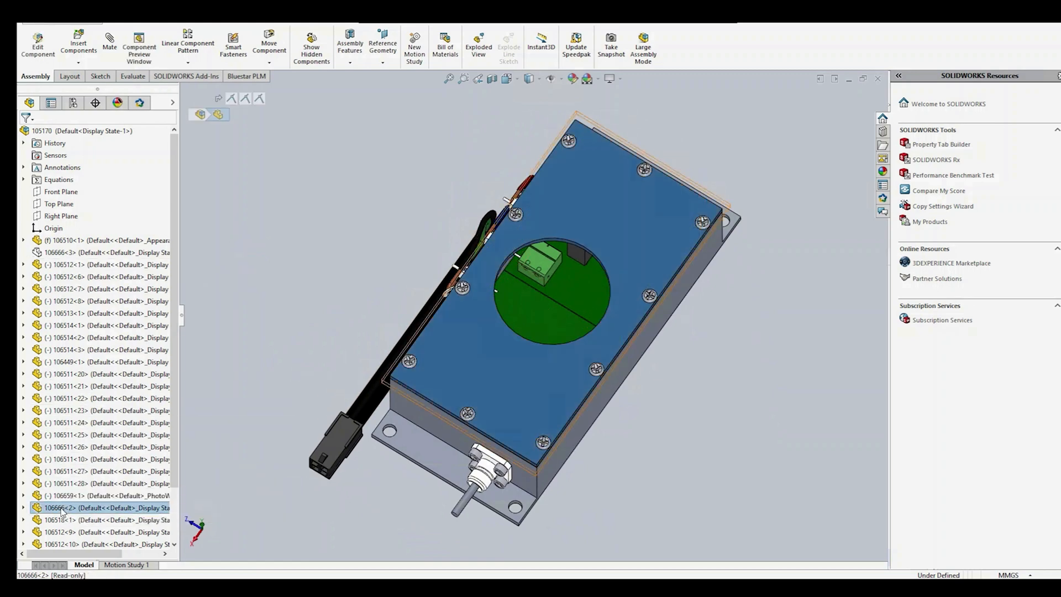
right_click(62, 508)
click(91, 444)
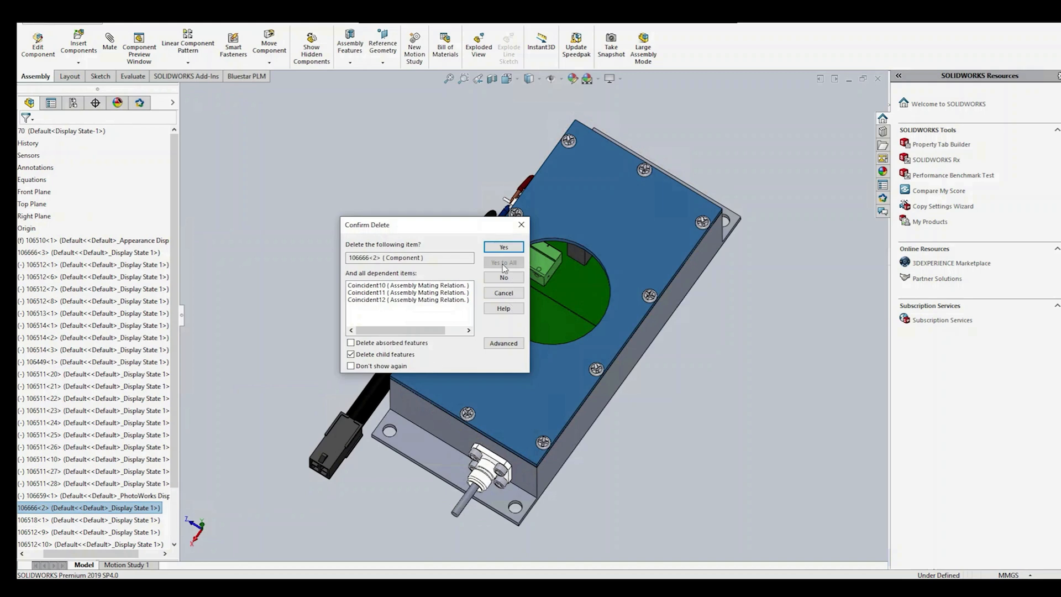
click(504, 247)
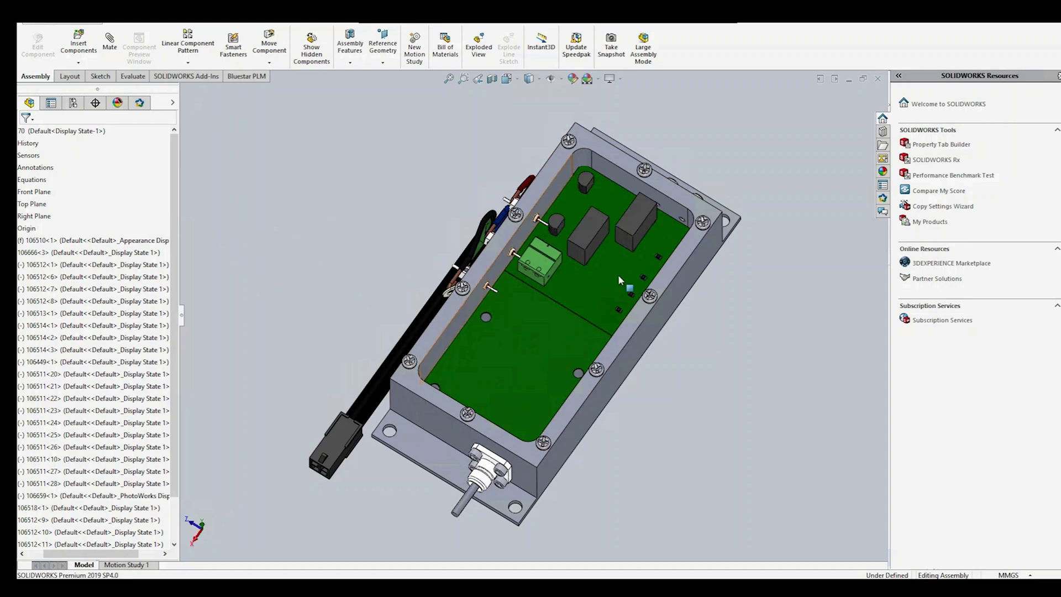
click(598, 276)
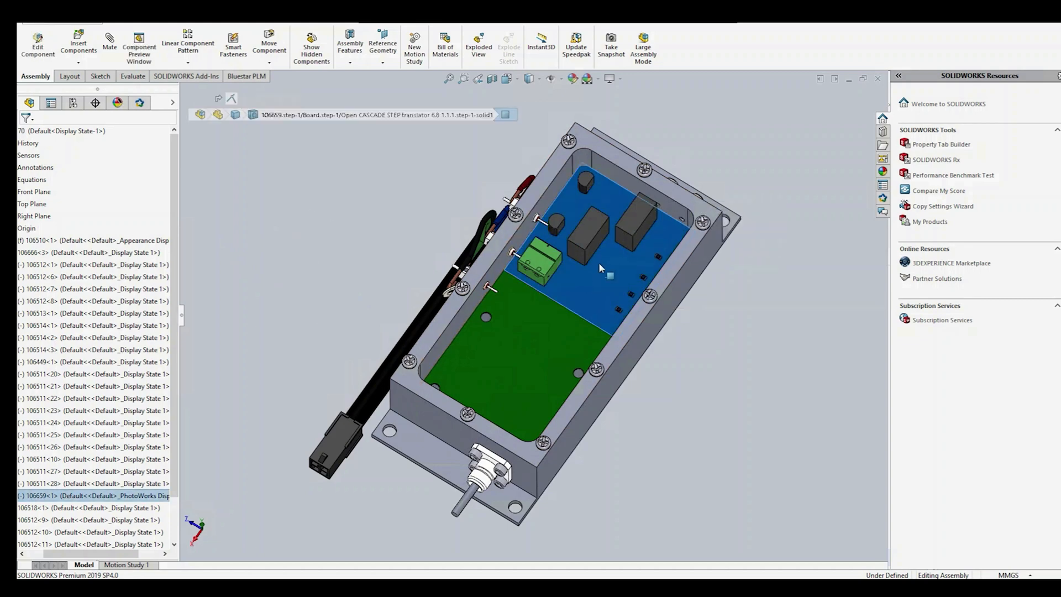
drag(598, 263, 356, 220)
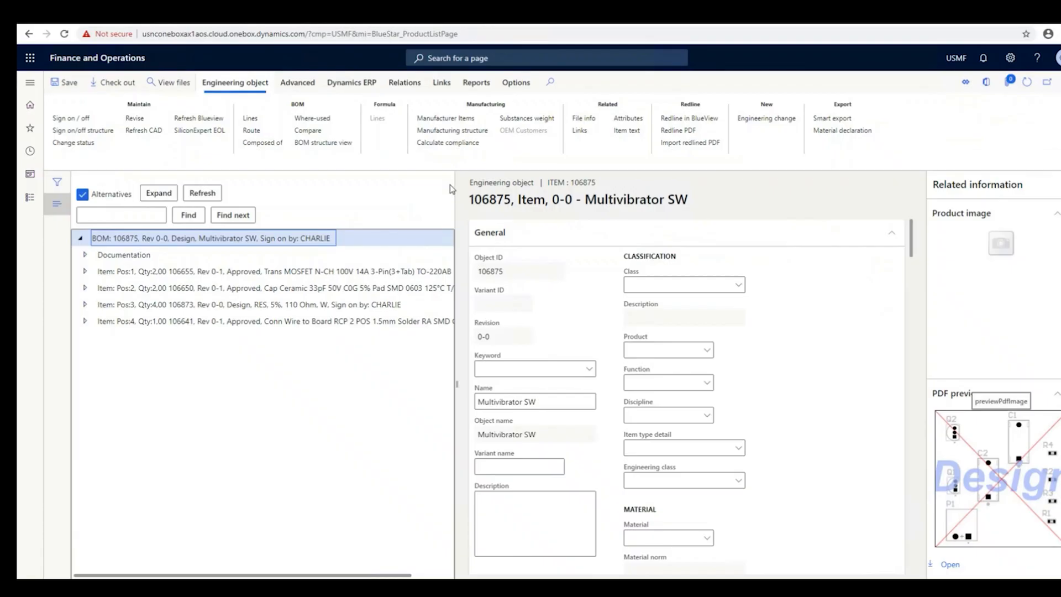
Calculate compliance of Multivibrator SW 106875 against chemical specification 10000, Reach SVHC, and dismiss the notification
click(452, 145)
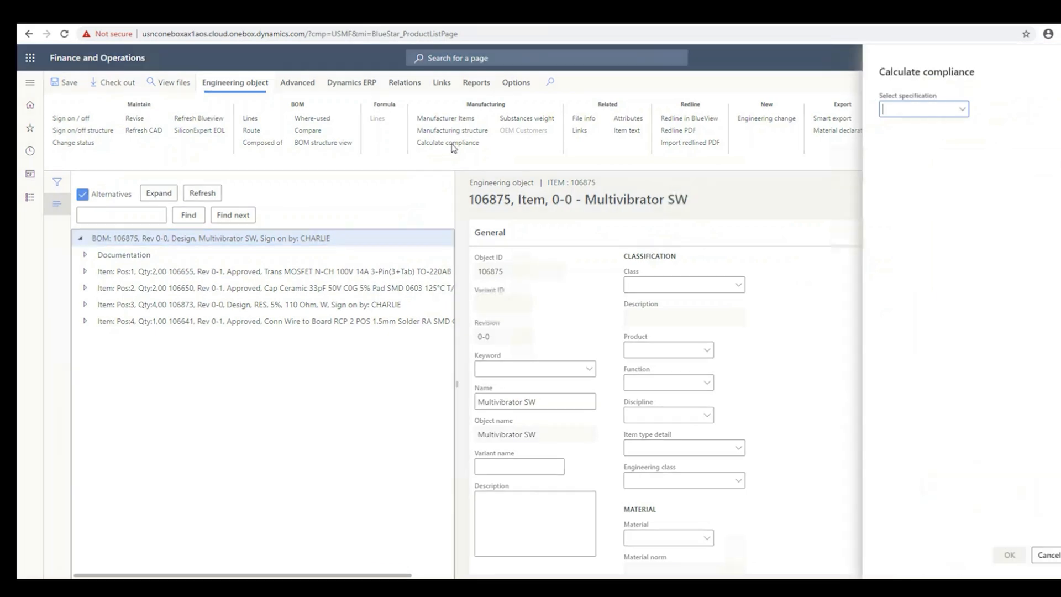
click(964, 111)
click(541, 143)
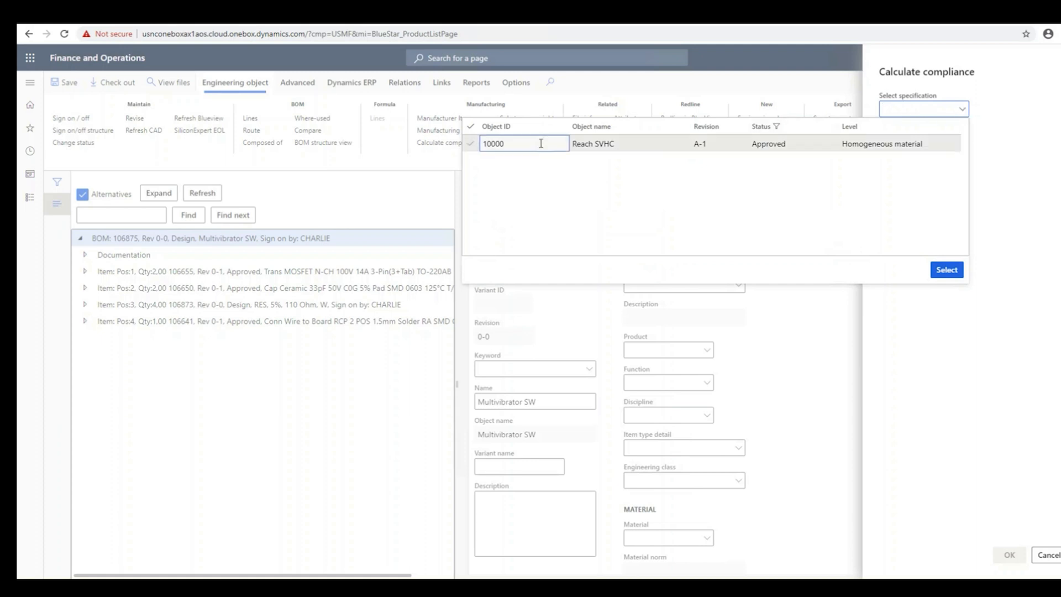
click(936, 273)
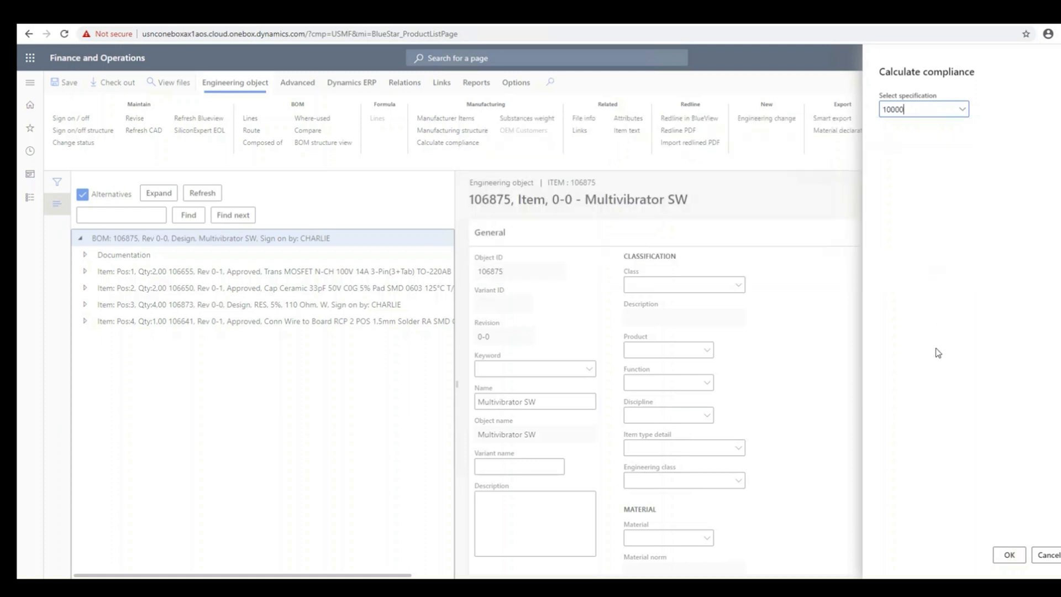
click(1009, 555)
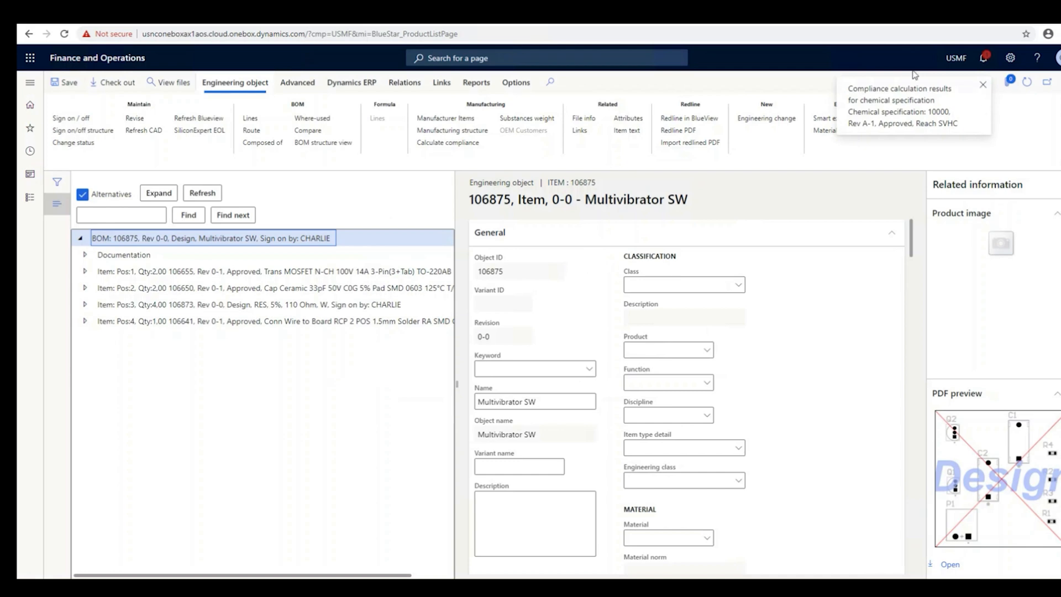
click(983, 85)
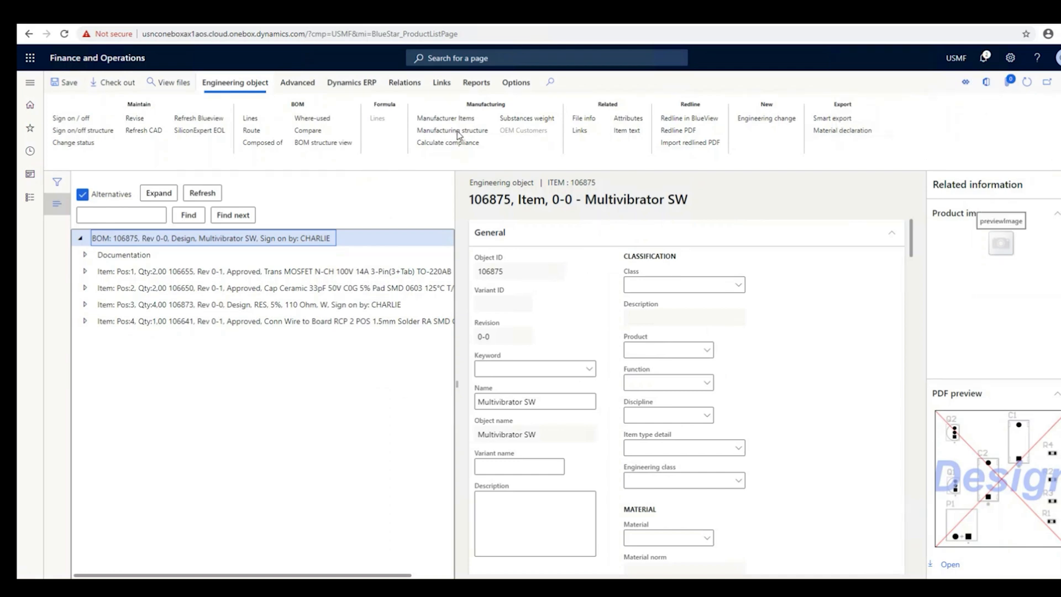
Open the manufacturer item details of the MOSFET 106655 from the manufacturing structure of 106875
click(456, 131)
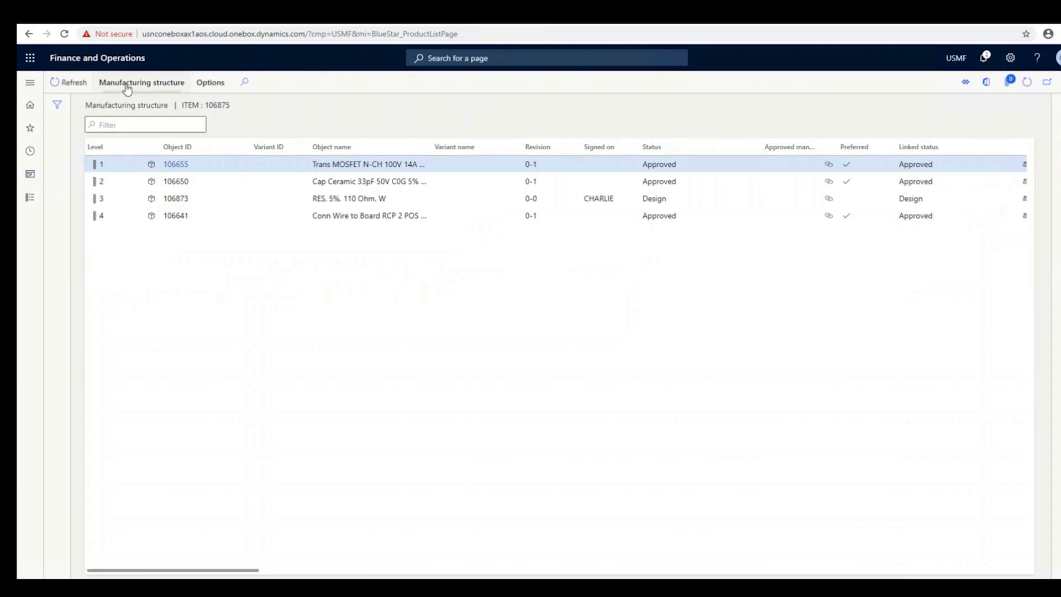
click(126, 83)
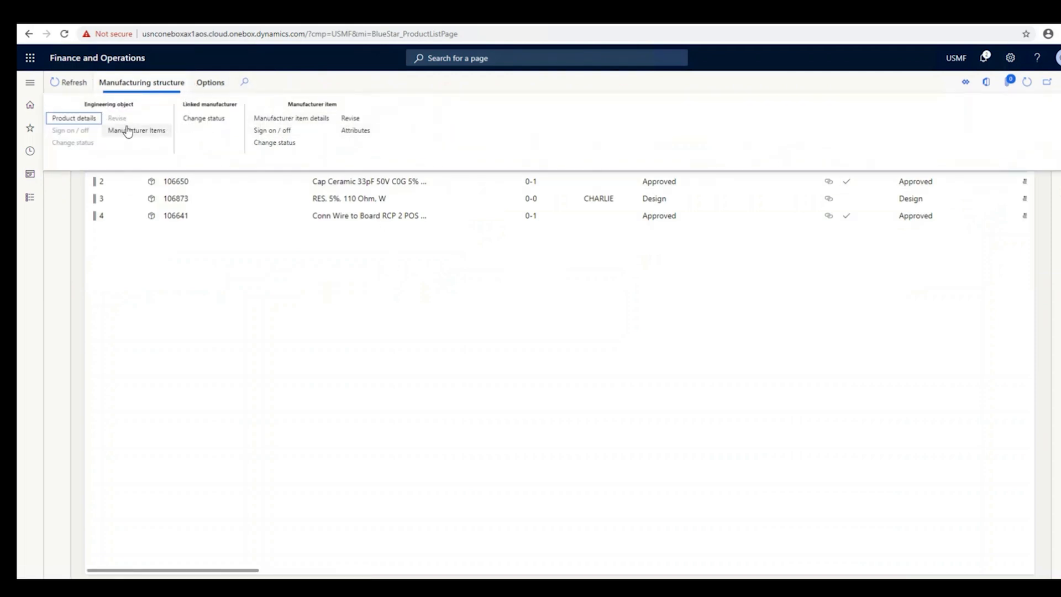
click(318, 123)
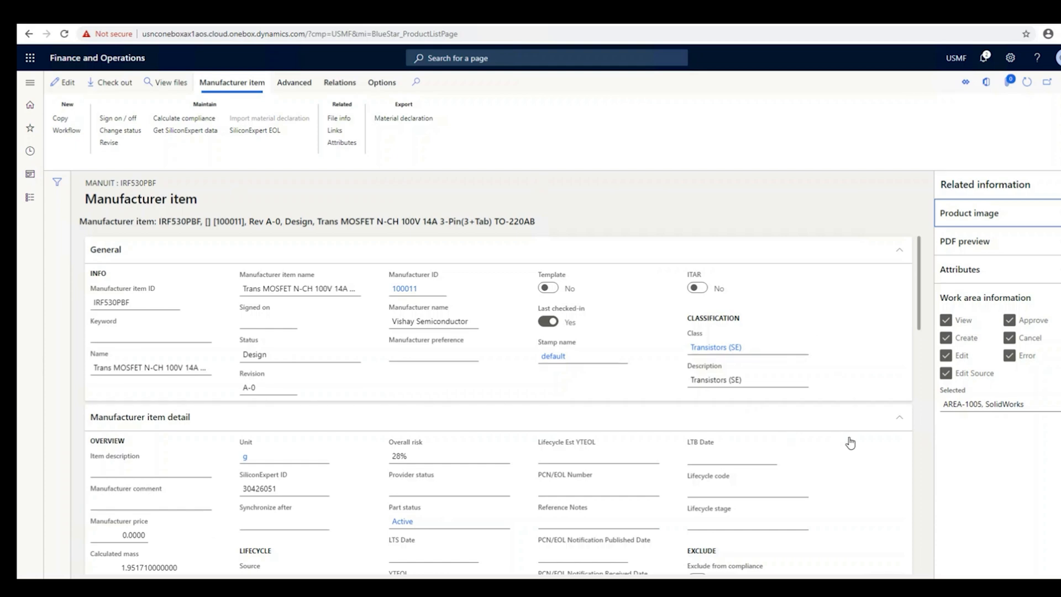
Examine the lifecycle details, the related specifications' calculated compliance and the substances of manufacturer item IRF530PBF
scroll(840, 443, down, 6)
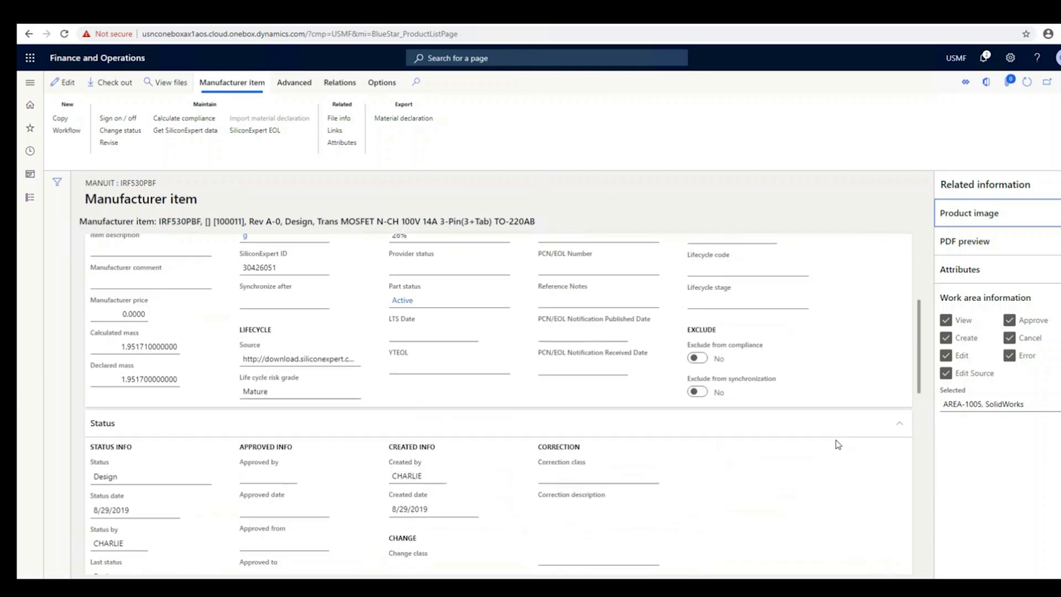
scroll(838, 443, down, 5)
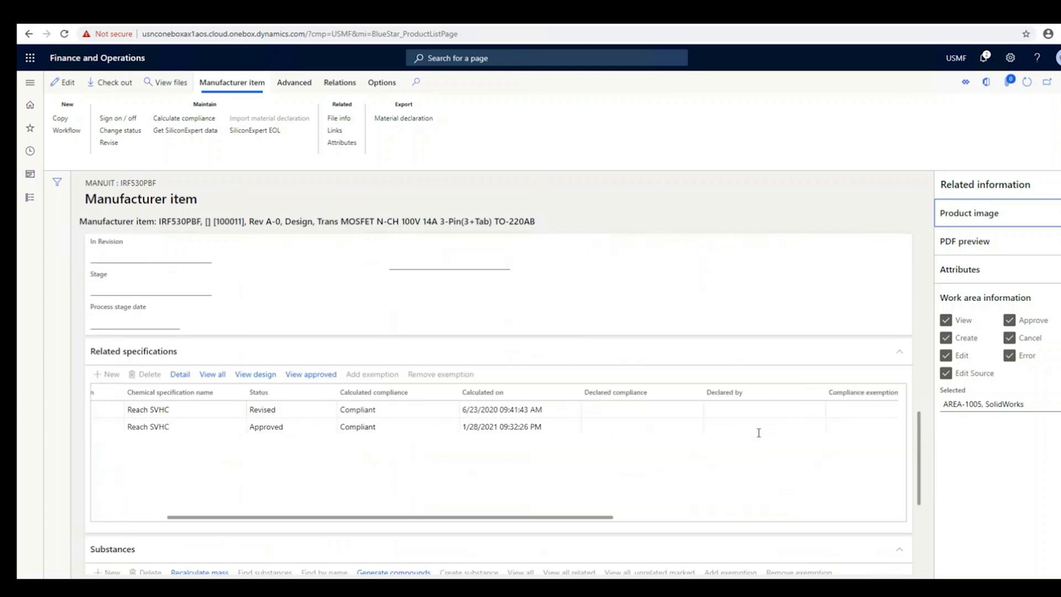
drag(305, 518, 124, 519)
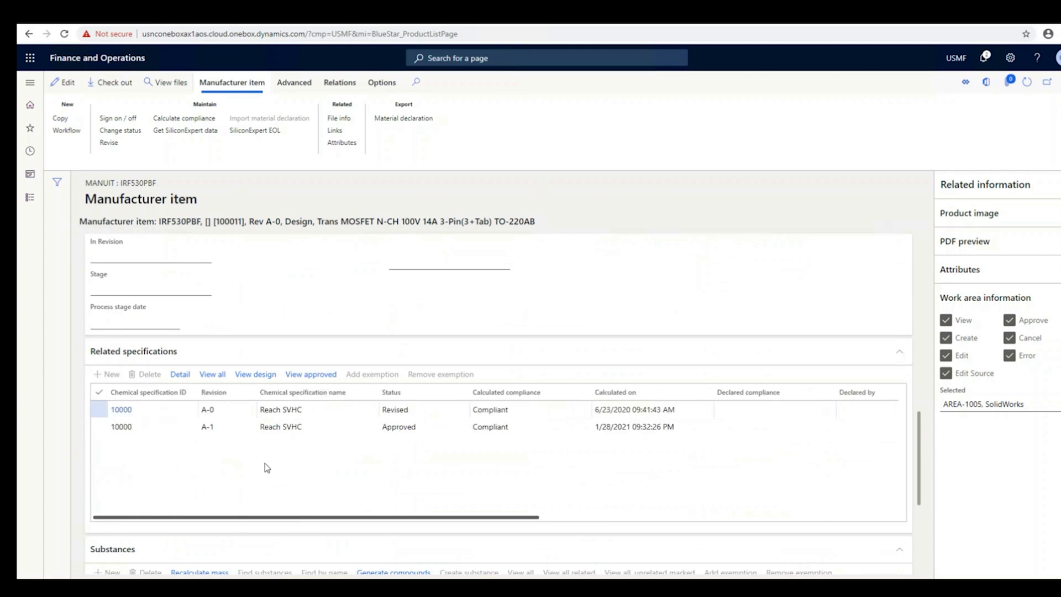
scroll(267, 468, right, 3)
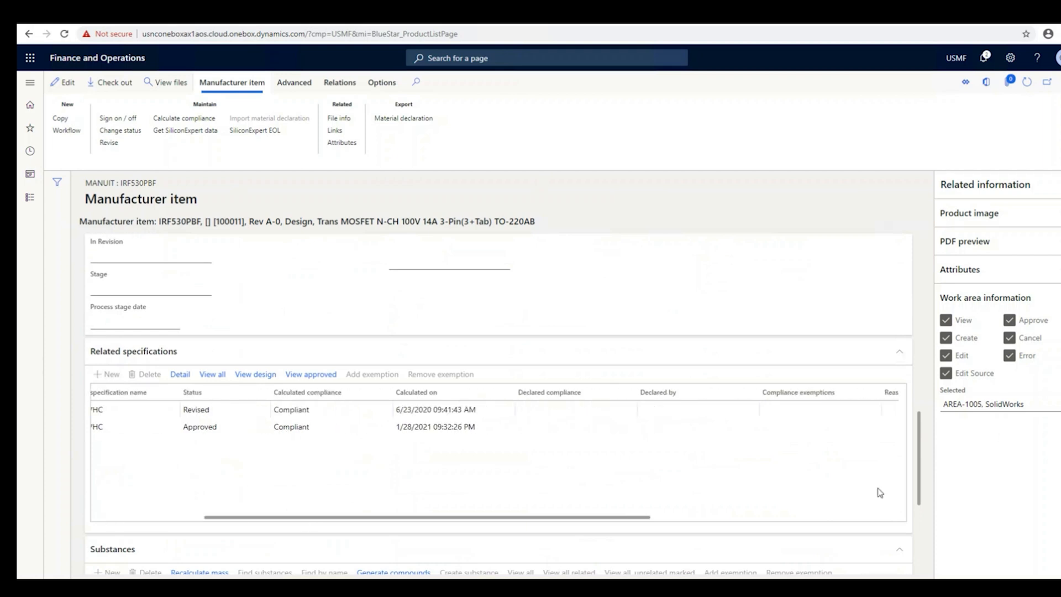
scroll(922, 523, down, 4)
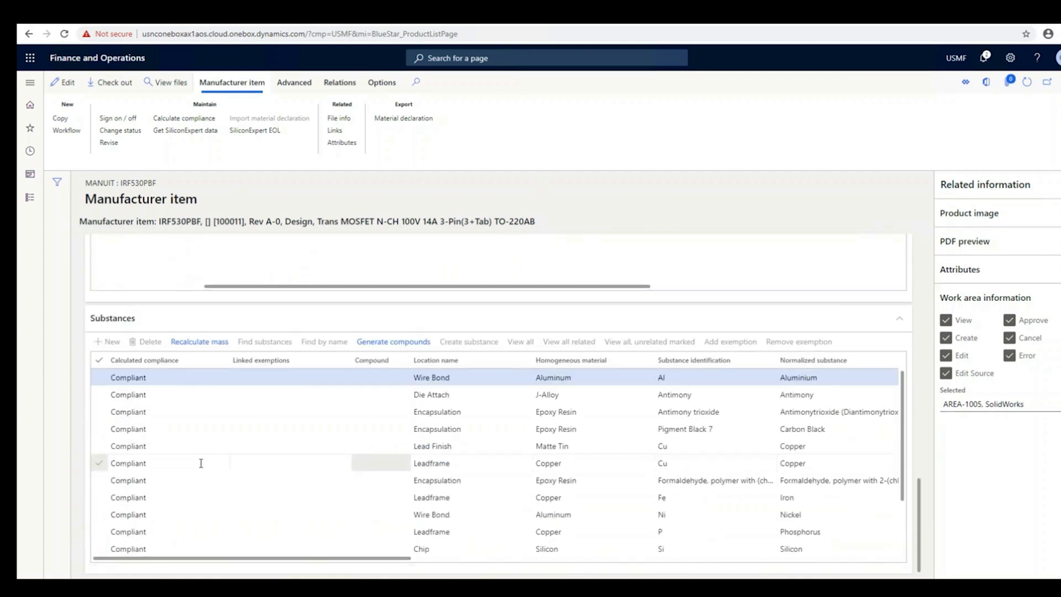
scroll(188, 420, down, 1)
scroll(204, 474, up, 1)
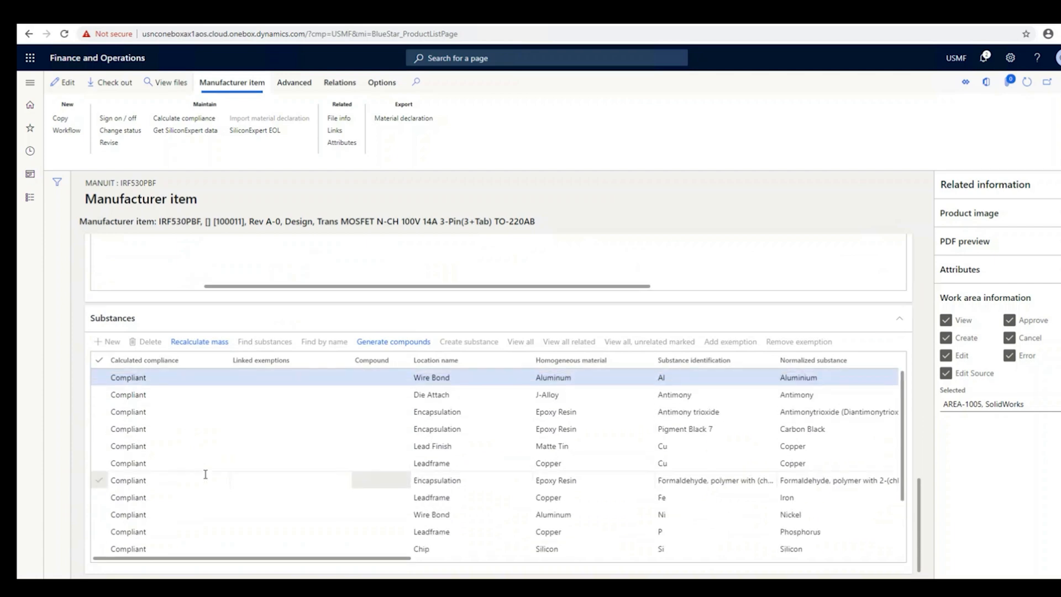
scroll(191, 409, down, 1)
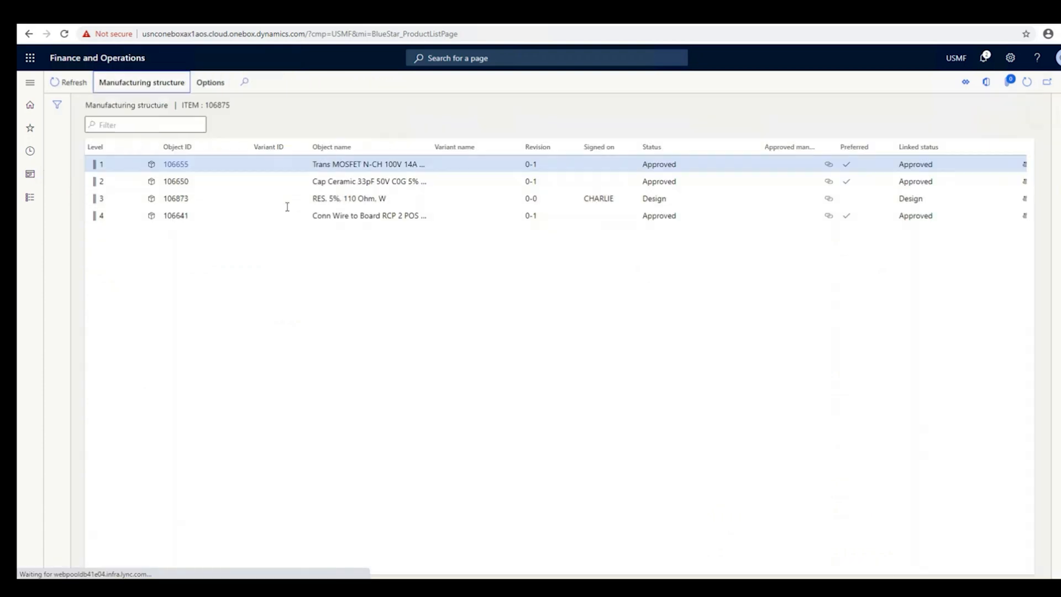
Open the manufacturer item details of the ceramic capacitor 106650 from the manufacturing structure of 106875
click(222, 182)
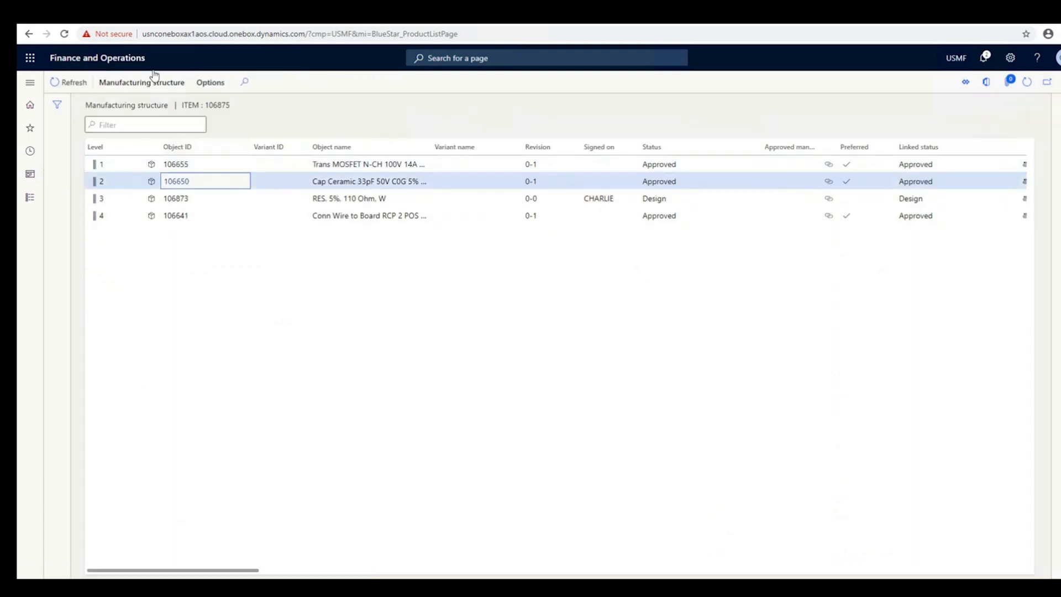
click(175, 82)
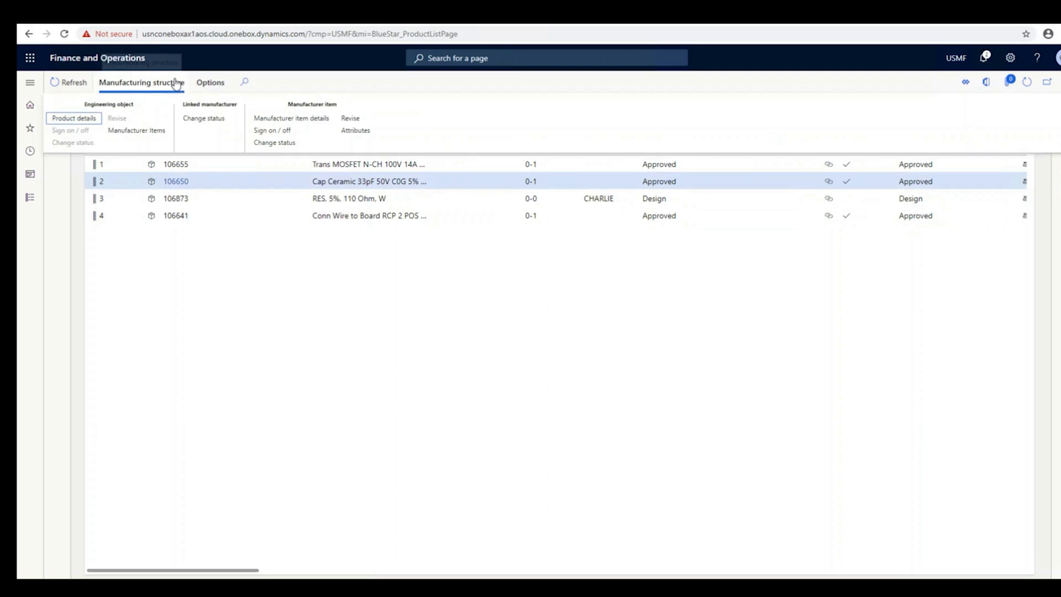
click(296, 119)
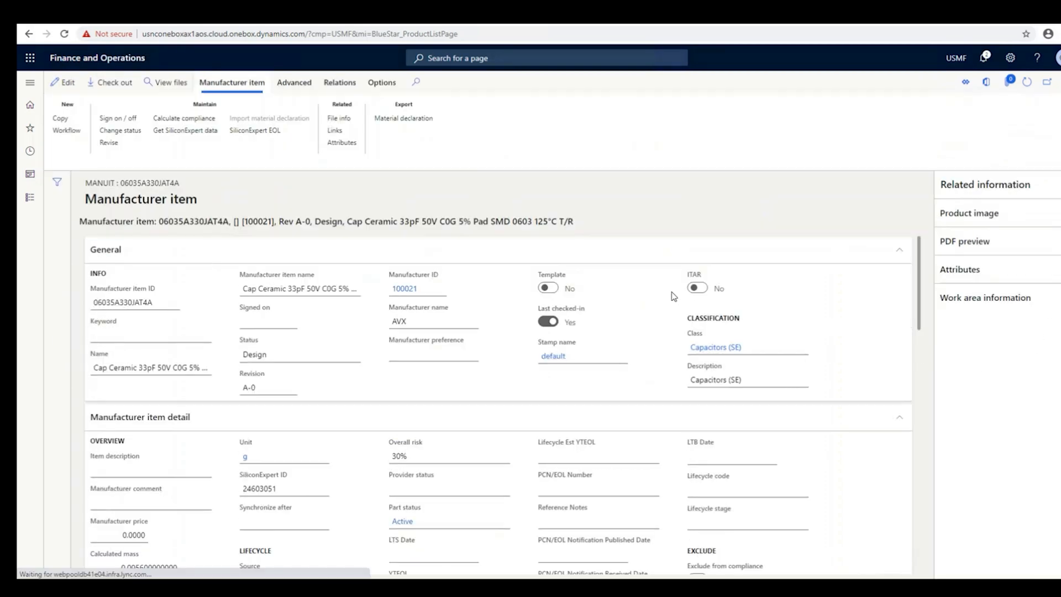
Examine the lifecycle details, related specifications' calculated compliance and substances of manufacturer item 06035A330JAT4A
scroll(797, 411, down, 1)
scroll(796, 411, down, 10)
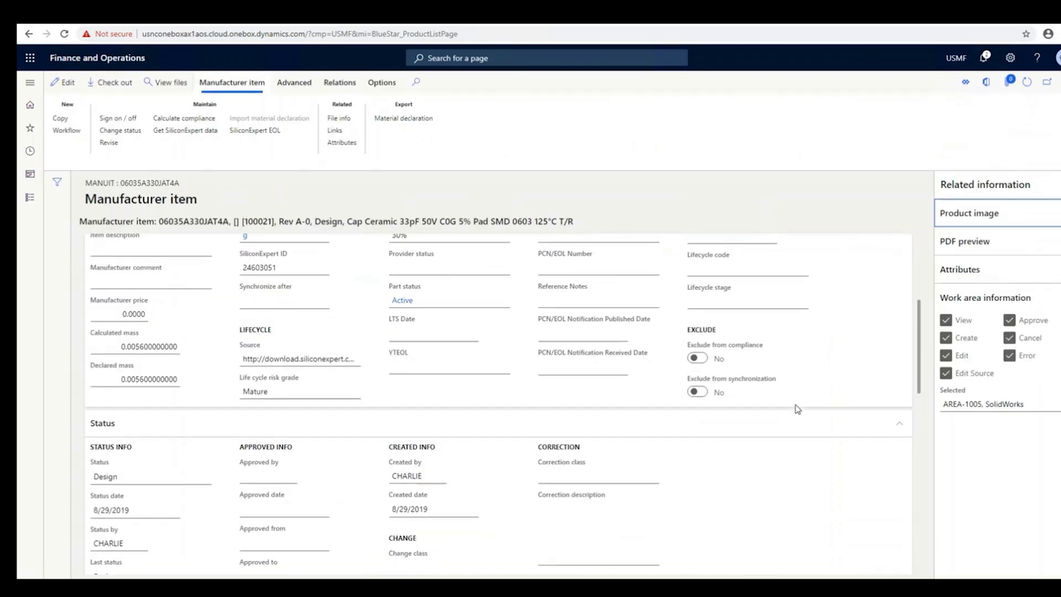
scroll(792, 407, right, 5)
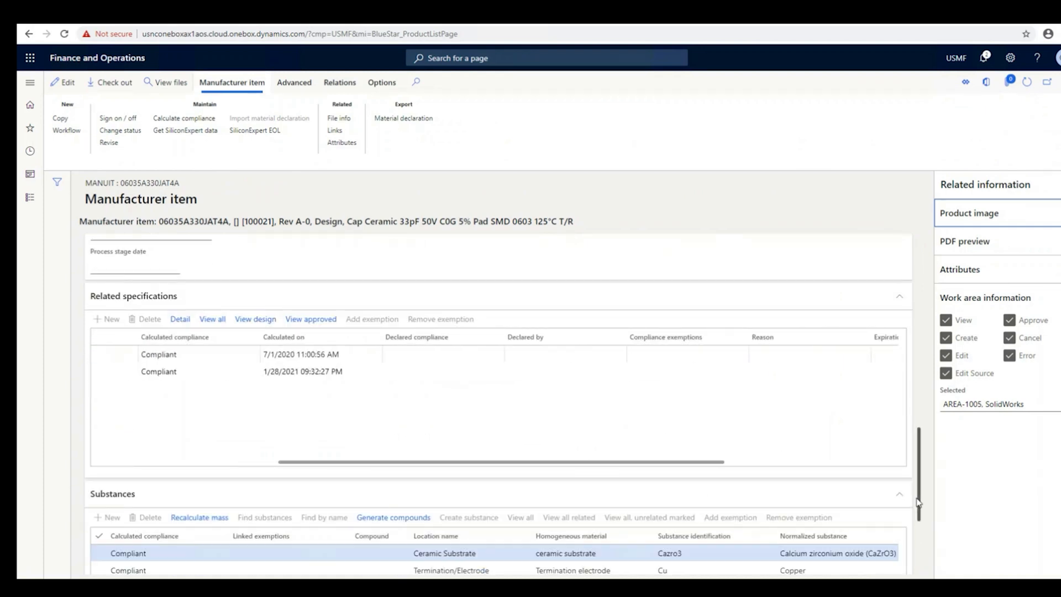
drag(916, 502, 917, 577)
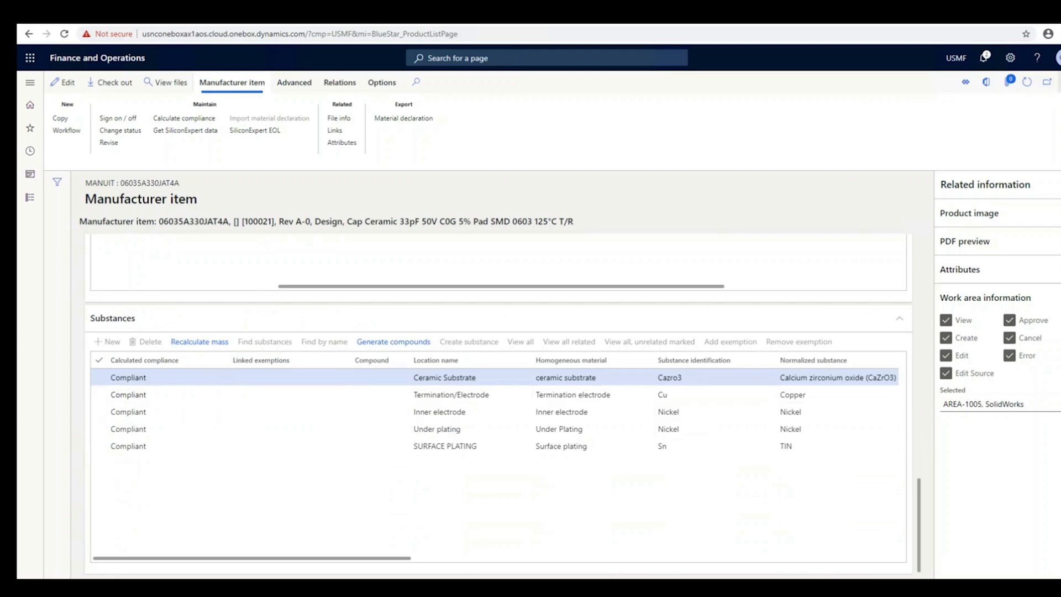
Open the manufacturer item details of the resistor 106873 from the manufacturing structure of 106875 and examine its related specifications and substances
click(243, 199)
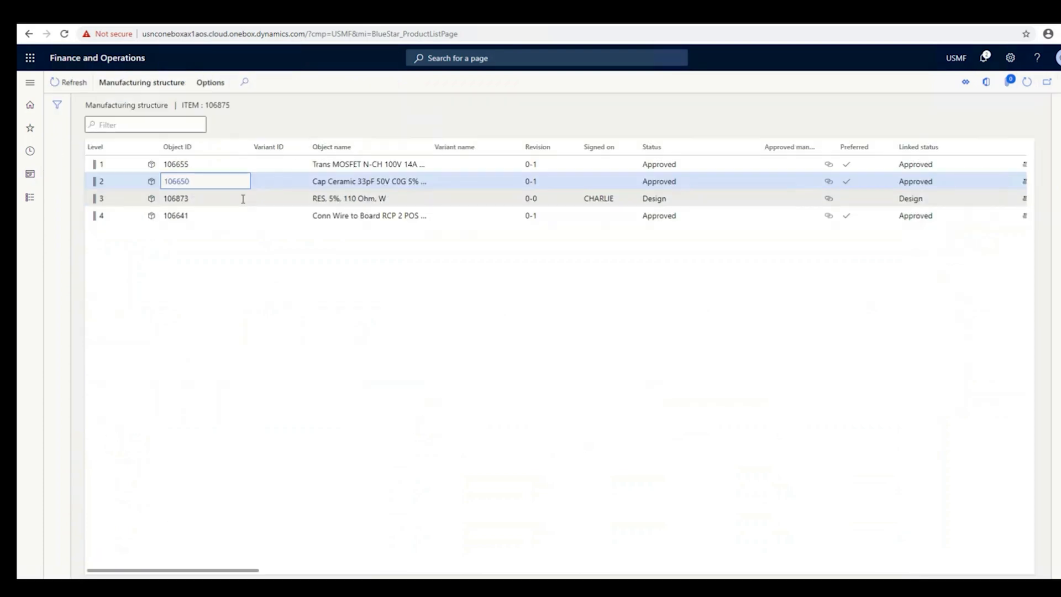
click(141, 82)
click(640, 254)
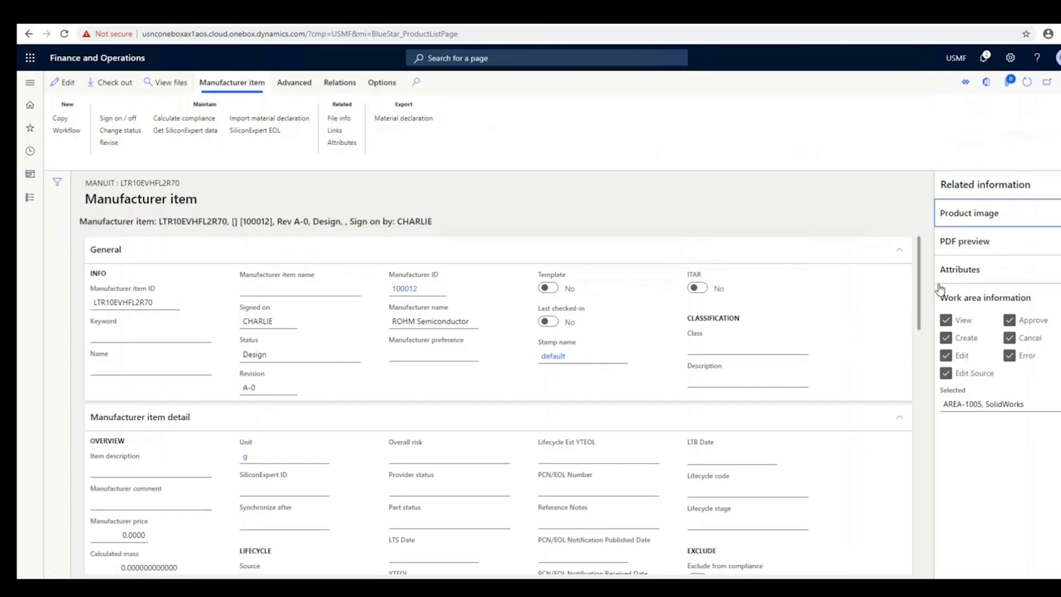
drag(919, 301, 900, 461)
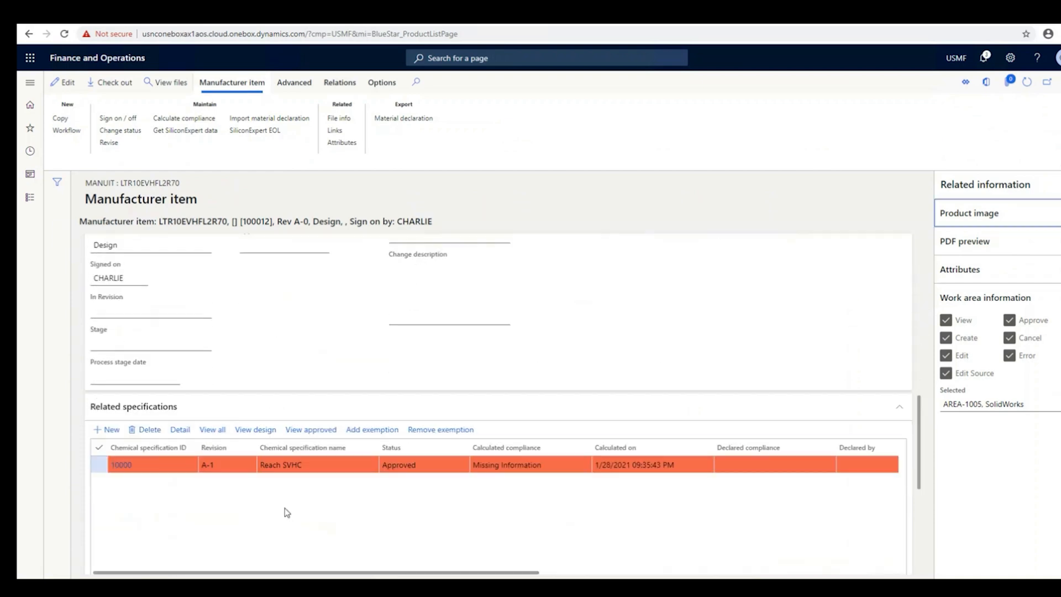
scroll(307, 502, right, 3)
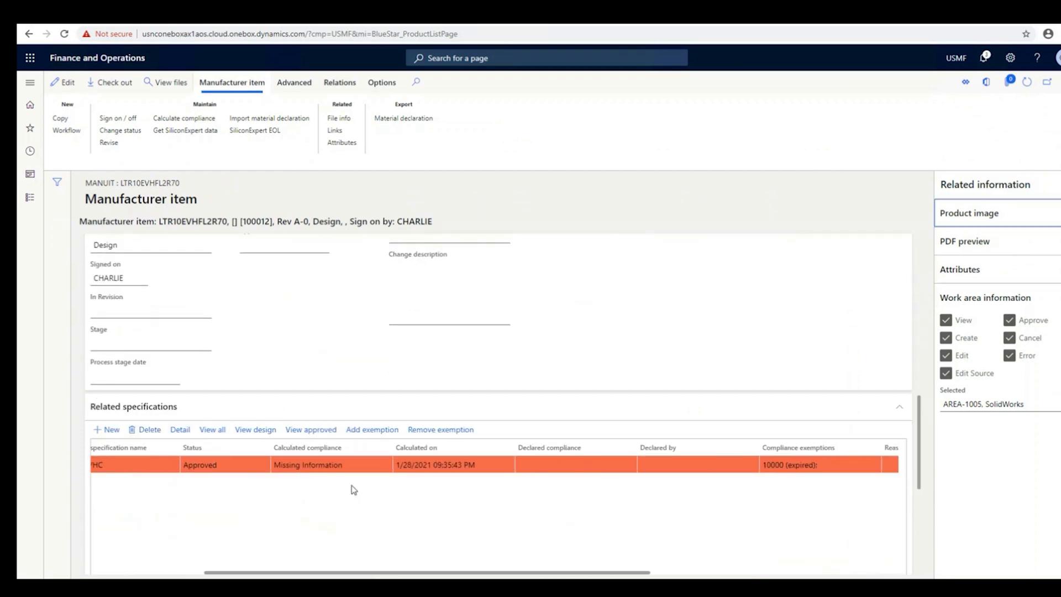
scroll(353, 490, left, 3)
drag(919, 439, 919, 464)
scroll(920, 464, down, 3)
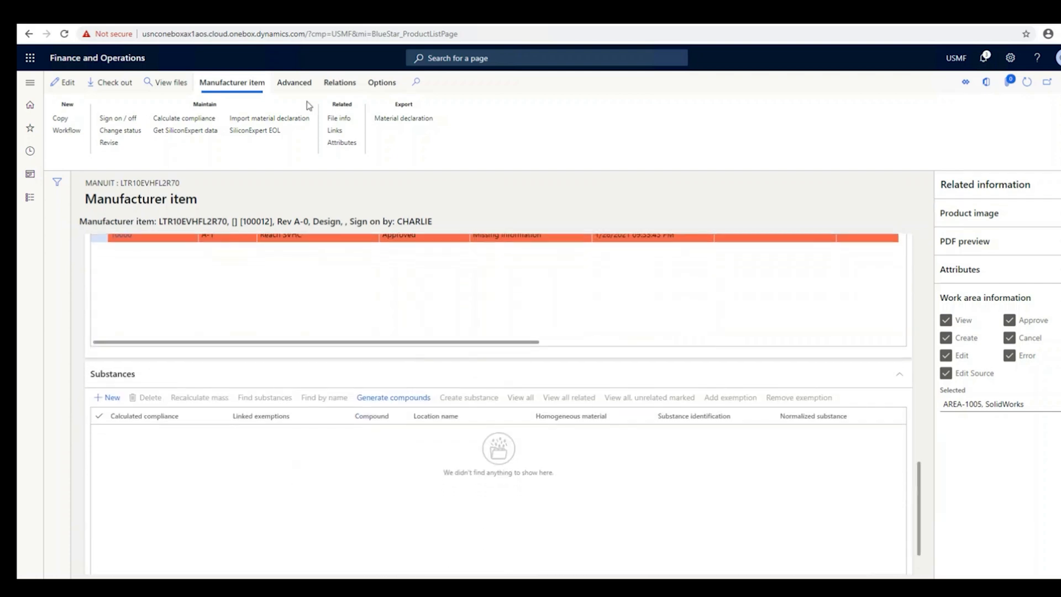
Retrieve the SiliconExpert data for manufacturer item LTR10EVHFL2R70, dismiss the notification and review the imported substances
click(169, 131)
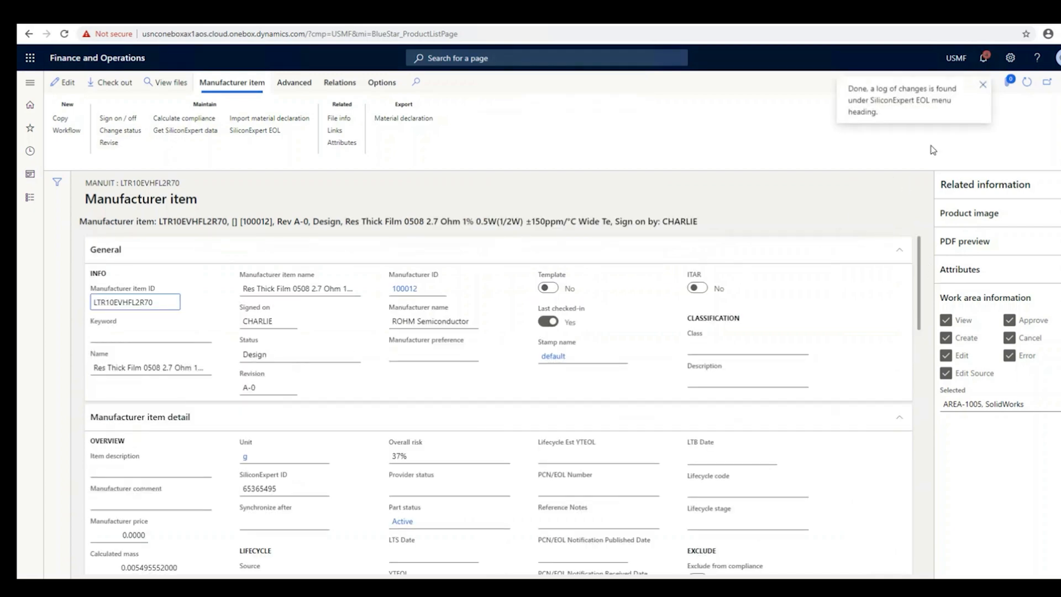
click(984, 88)
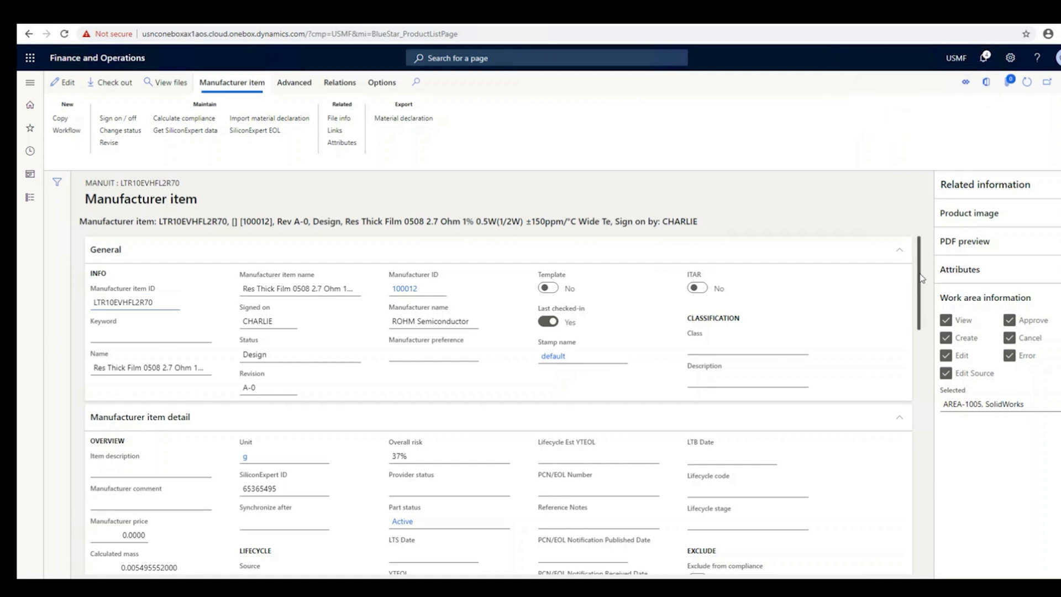
drag(918, 281, 920, 527)
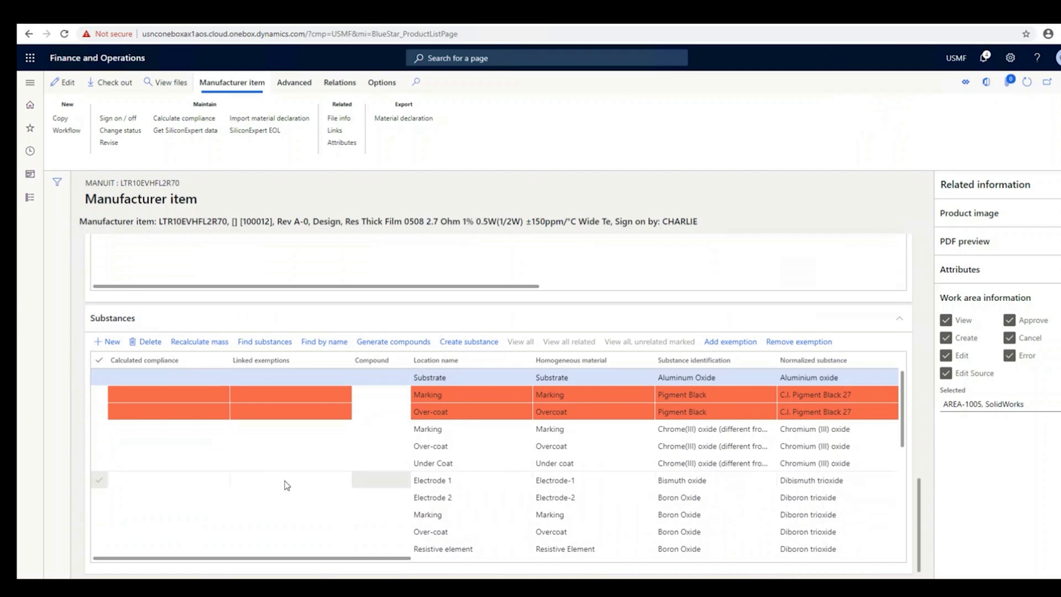
scroll(546, 467, down, 5)
scroll(548, 470, down, 5)
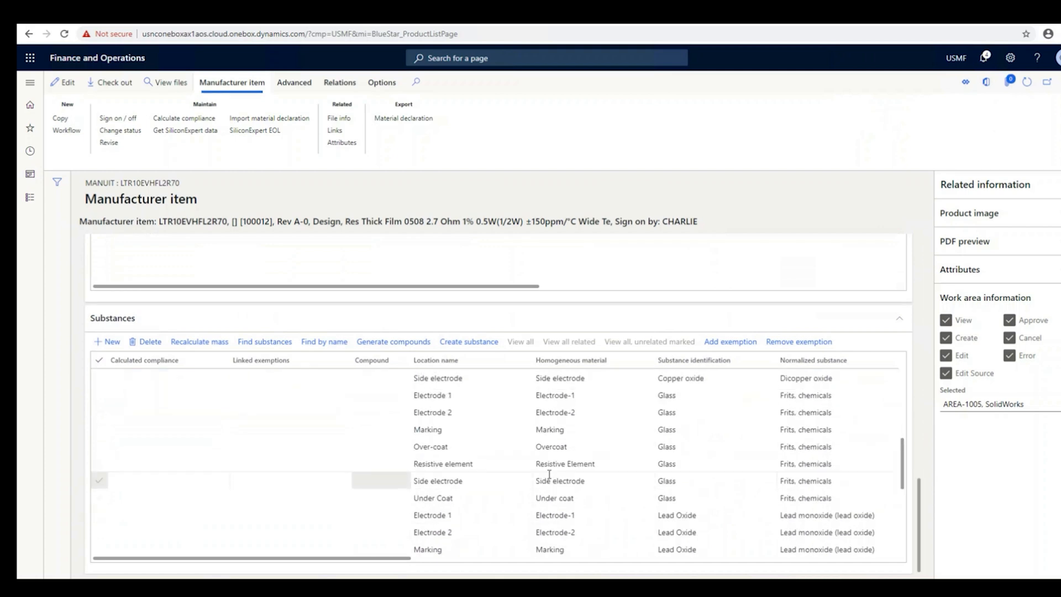
scroll(549, 473, up, 10)
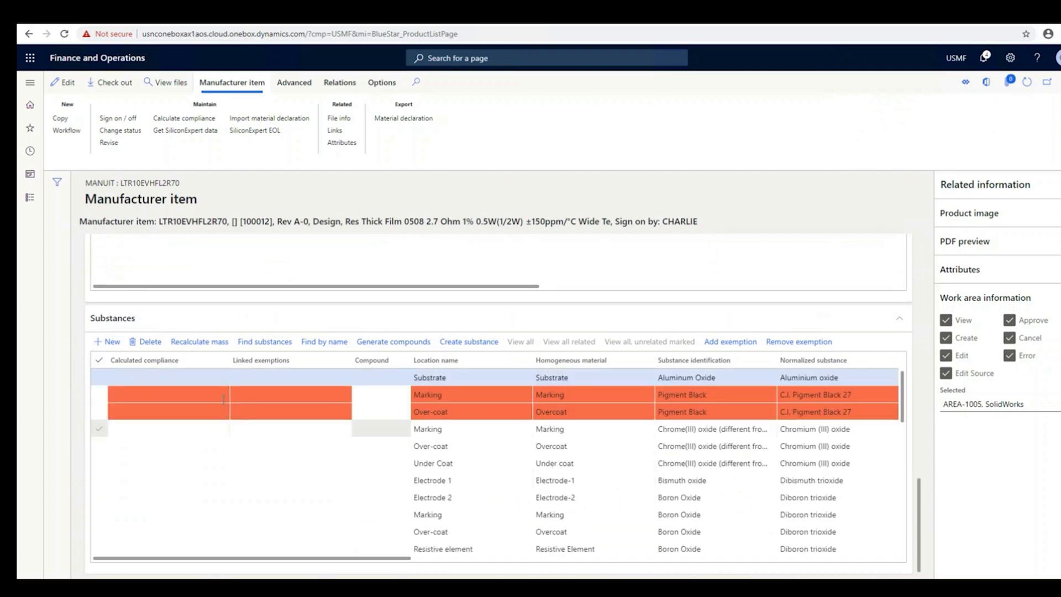
click(275, 391)
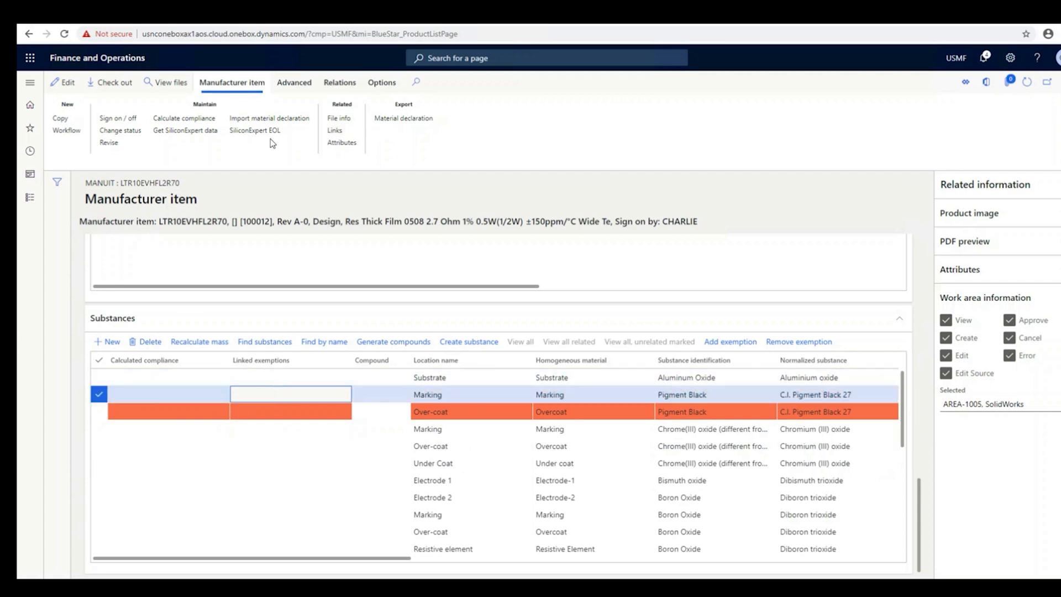
Calculate compliance of manufacturer item LTR10EVHFL2R70 against chemical specification 10000, Reach SVHC
click(193, 120)
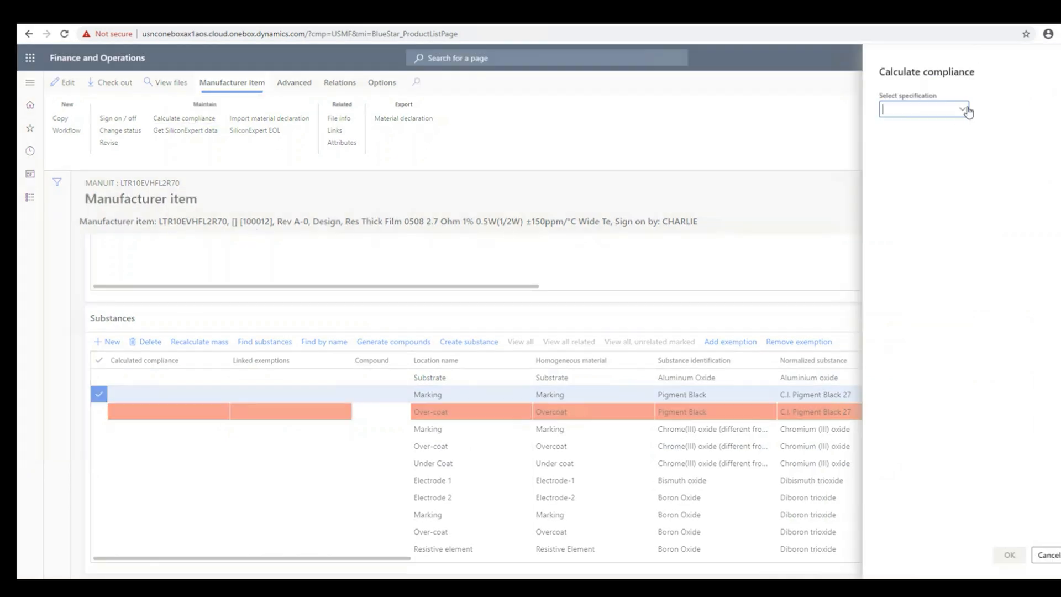
click(964, 110)
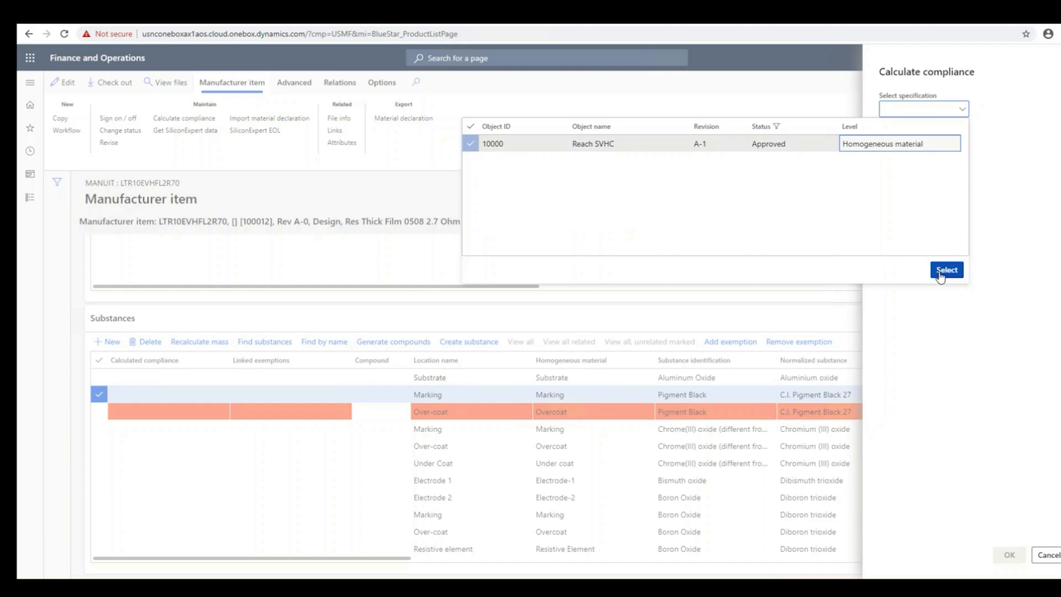
click(941, 273)
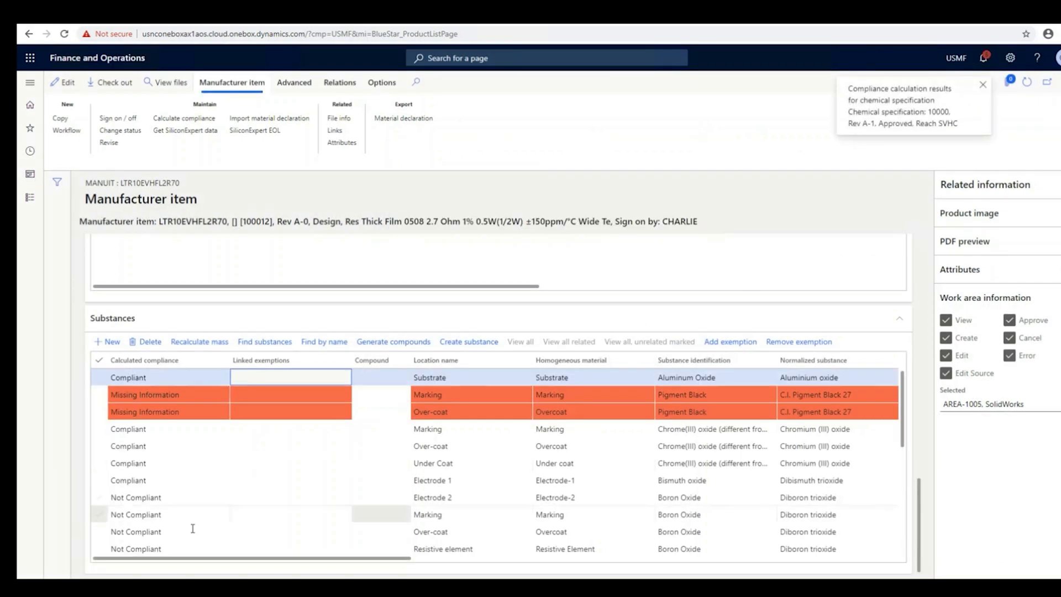
Add exemption 10002 revision A-1, Lead is okay, to the Boron Oxide substances of Electrode 2, Marking, Over-coat and Resistive element
scroll(244, 506, down, 3)
scroll(244, 507, up, 6)
click(99, 514)
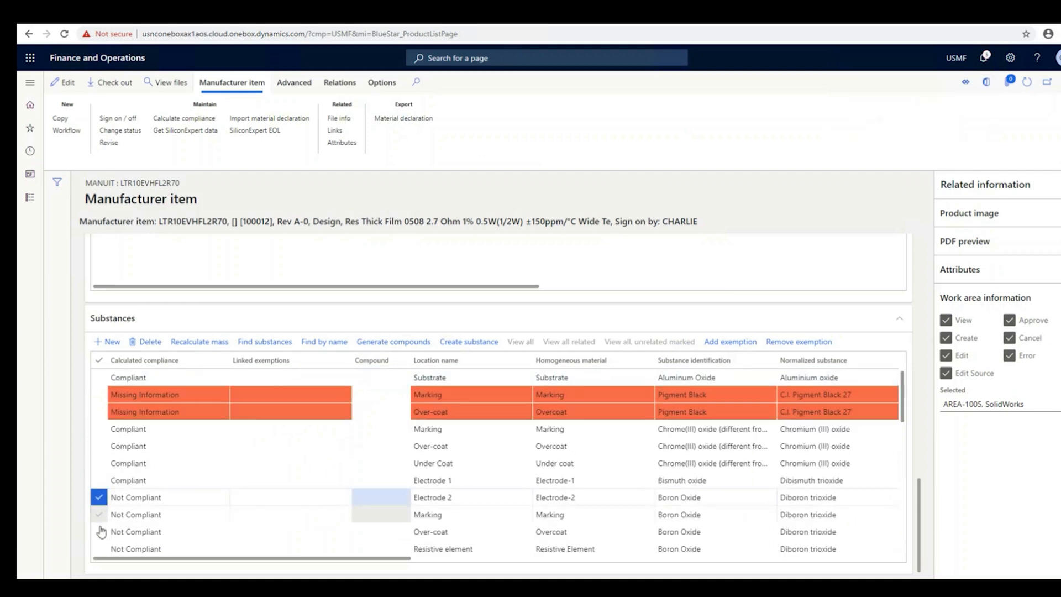
click(100, 531)
click(99, 549)
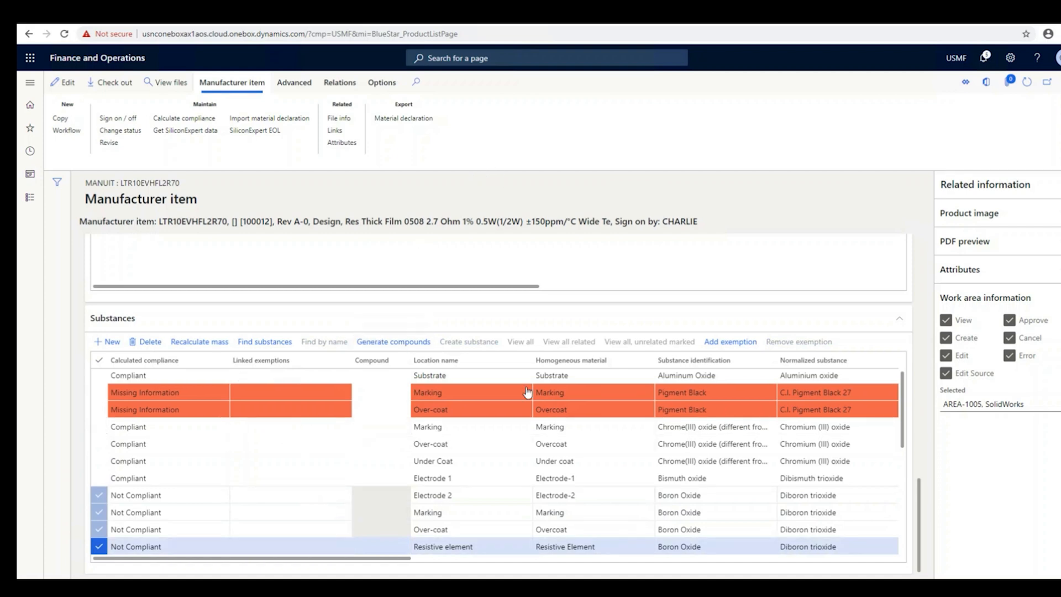
click(734, 341)
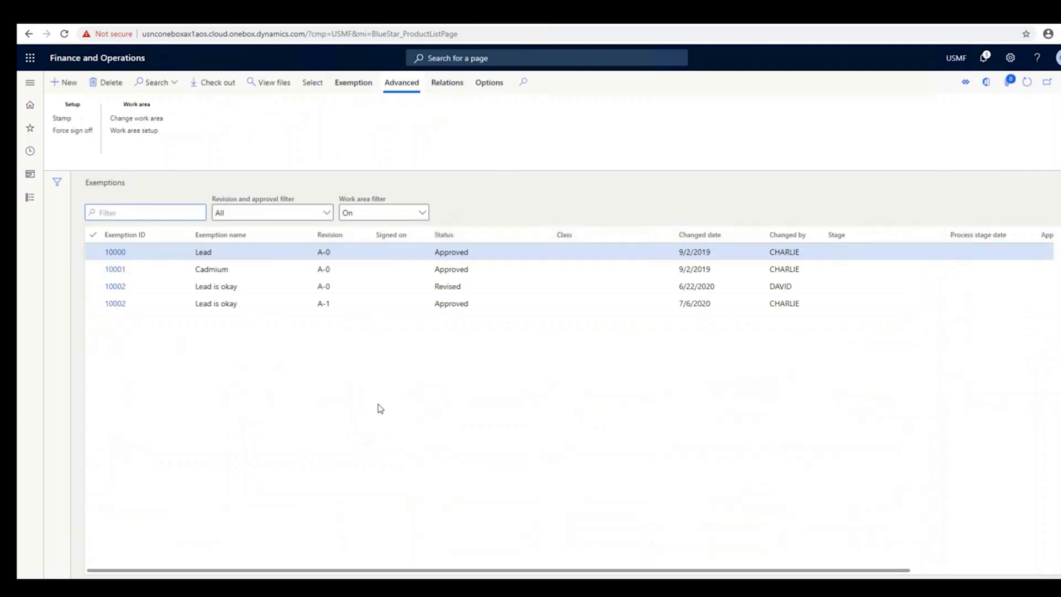
click(92, 302)
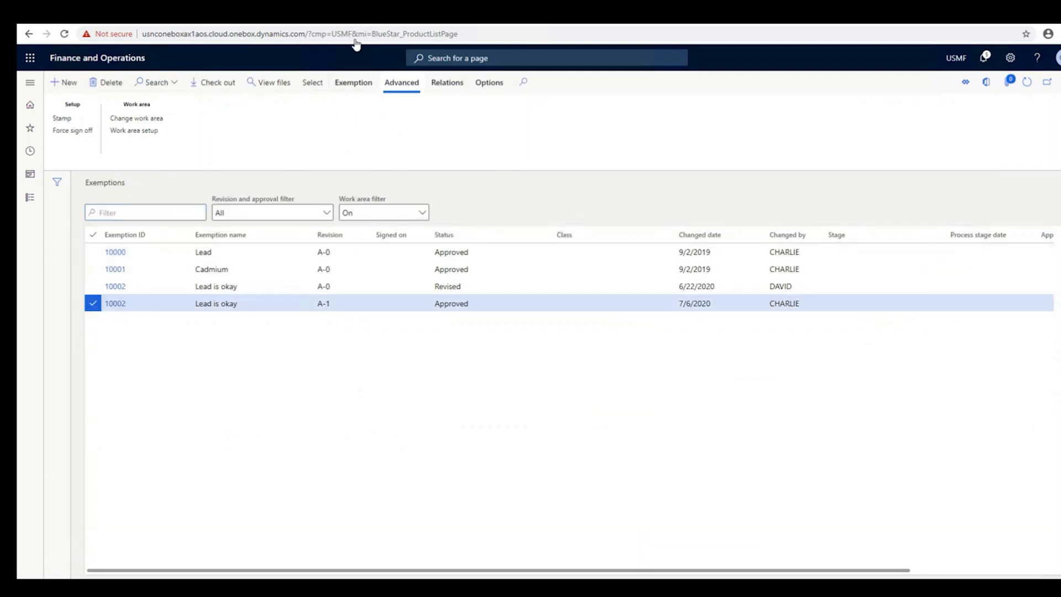
click(312, 82)
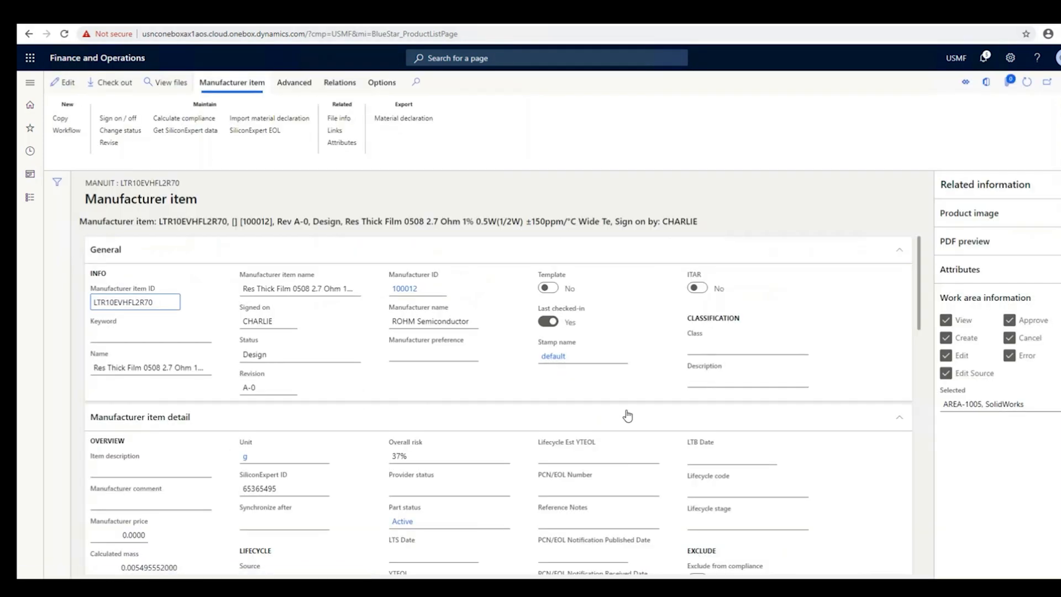
Add exemption 10000, Lead, to the Lead Oxide substances of Electrode 2, Marking, Over-coat, Side electrode and Under Coat
scroll(624, 413, down, 10)
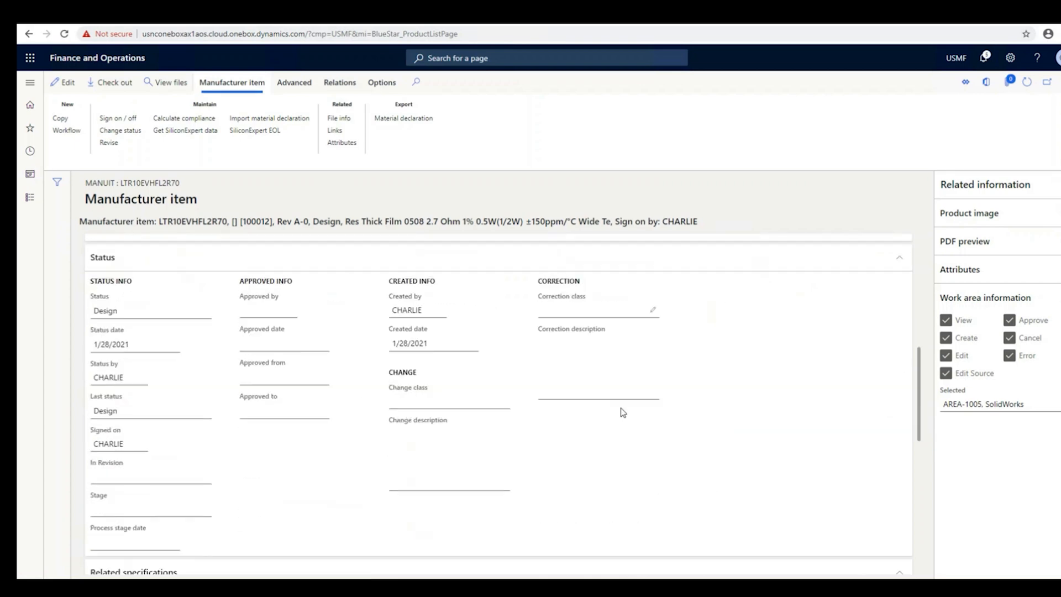
scroll(622, 413, down, 6)
scroll(622, 412, right, 3)
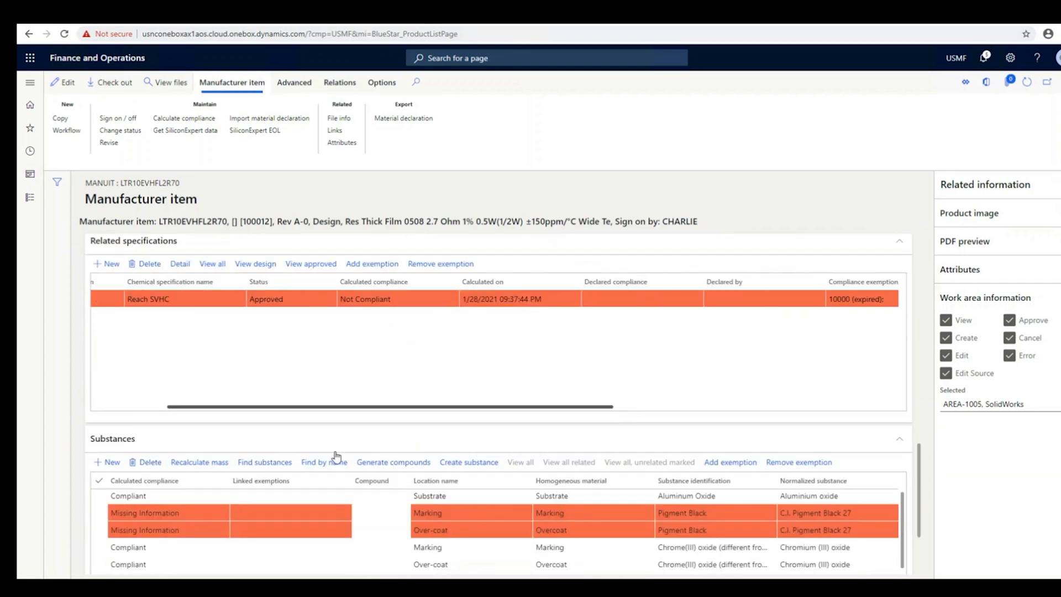
scroll(910, 534, down, 2)
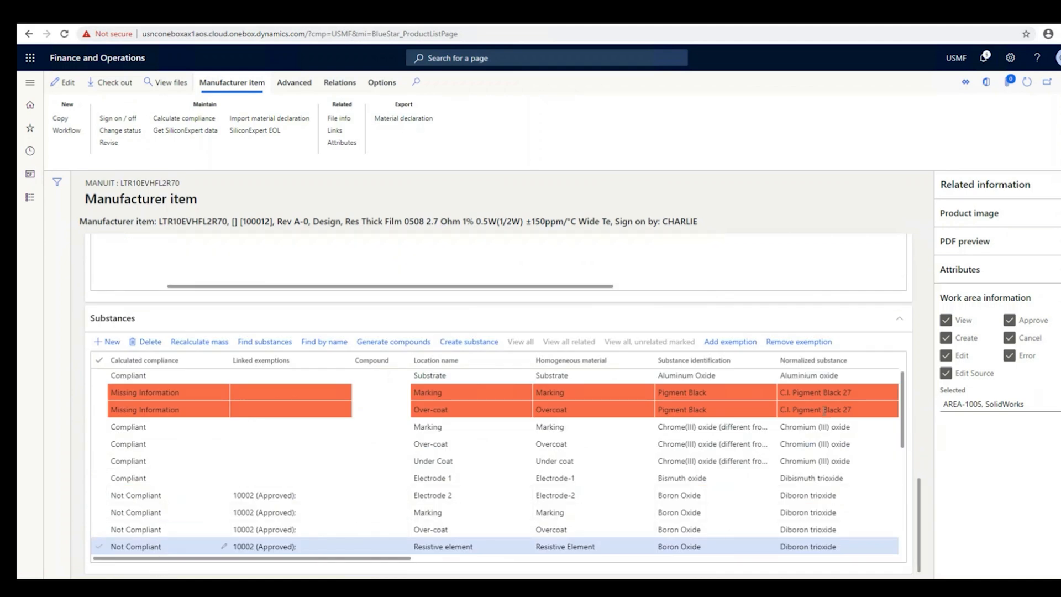
scroll(905, 468, down, 5)
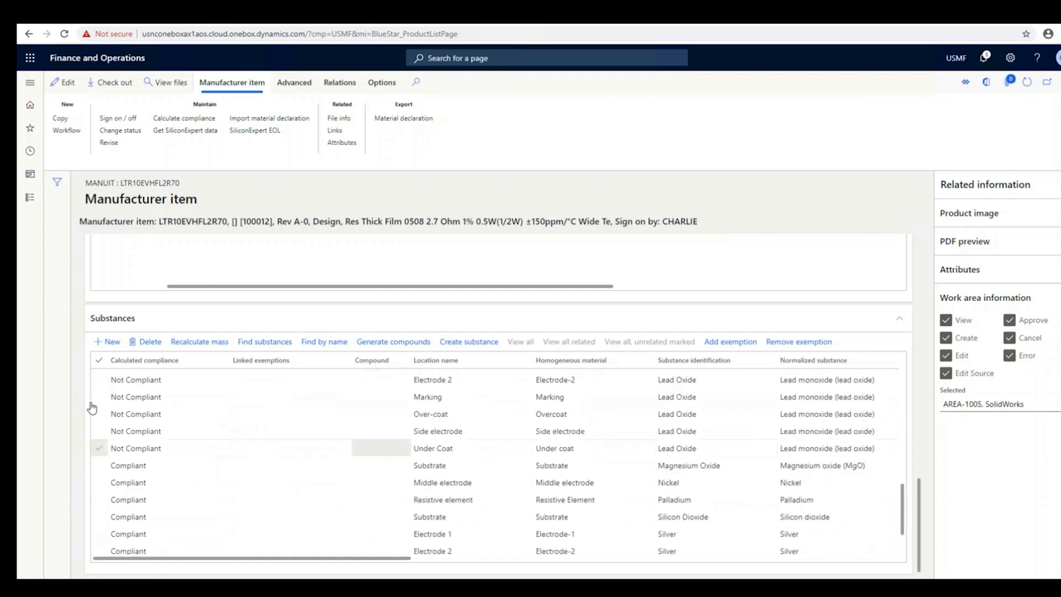
click(99, 378)
click(99, 396)
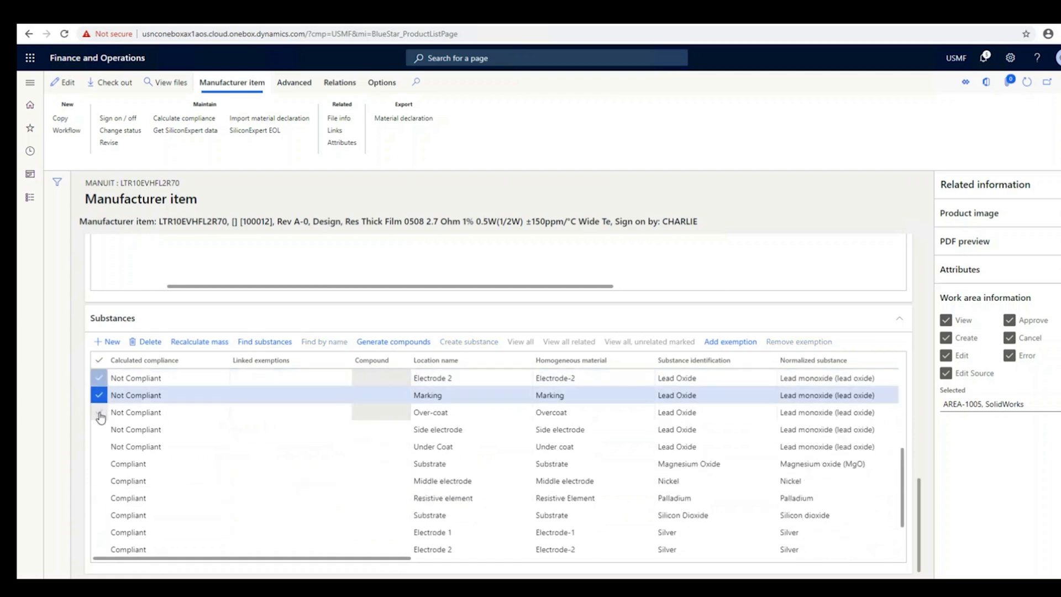
click(99, 412)
click(98, 429)
click(99, 447)
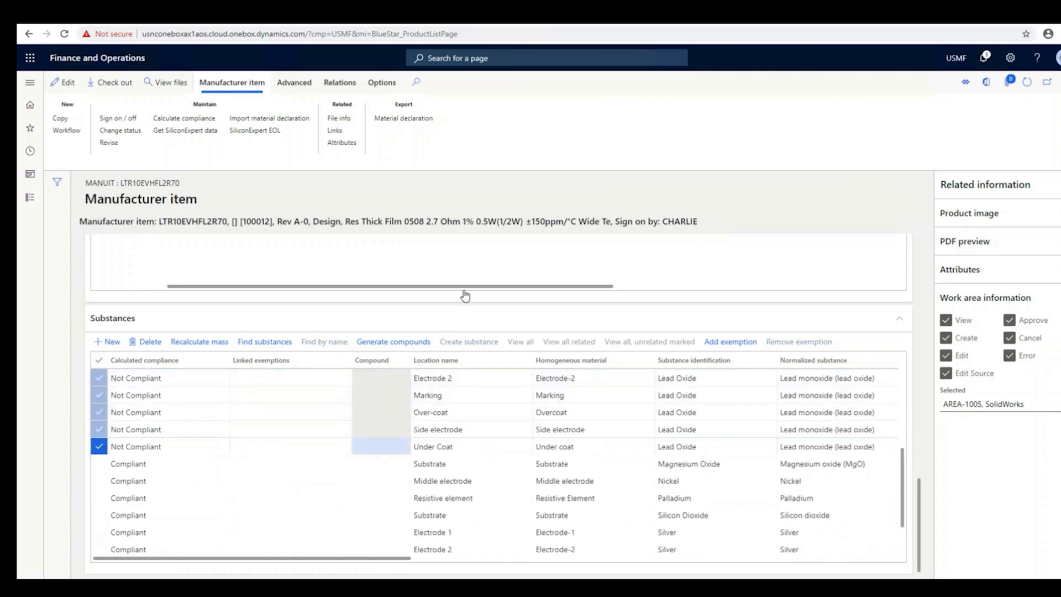
click(738, 346)
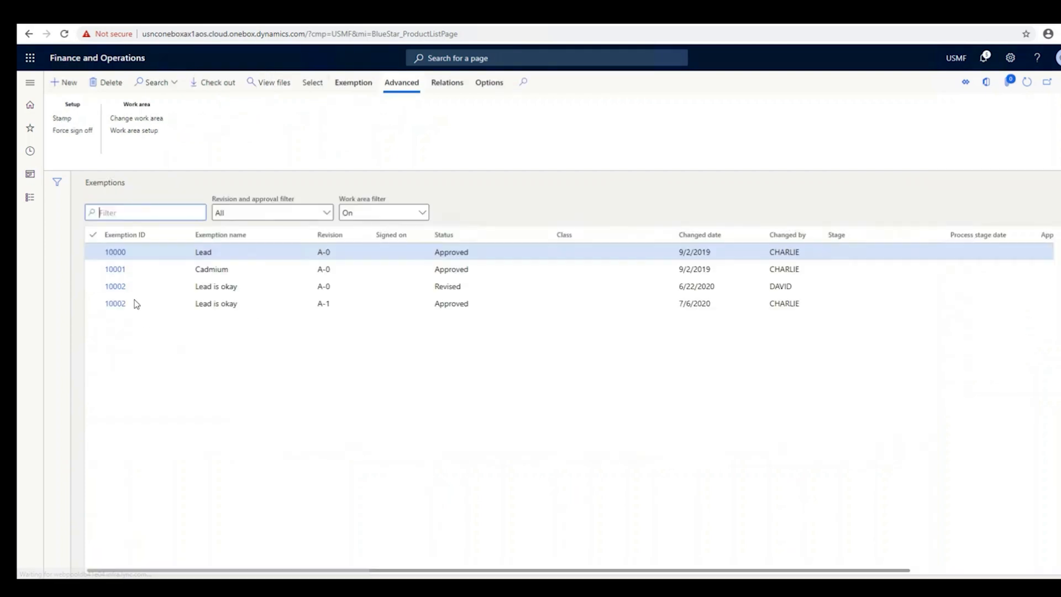
click(93, 252)
click(320, 83)
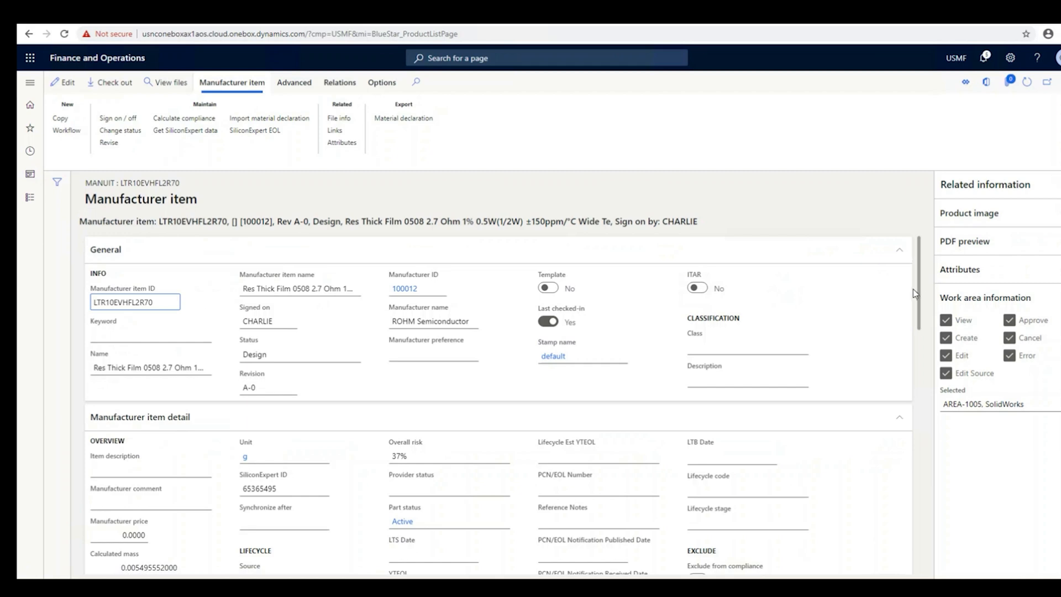
Create a substance from the Marking row's Pigment Black entry and check its normalized substance and substance ID
drag(919, 301, 918, 549)
scroll(319, 480, down, 1)
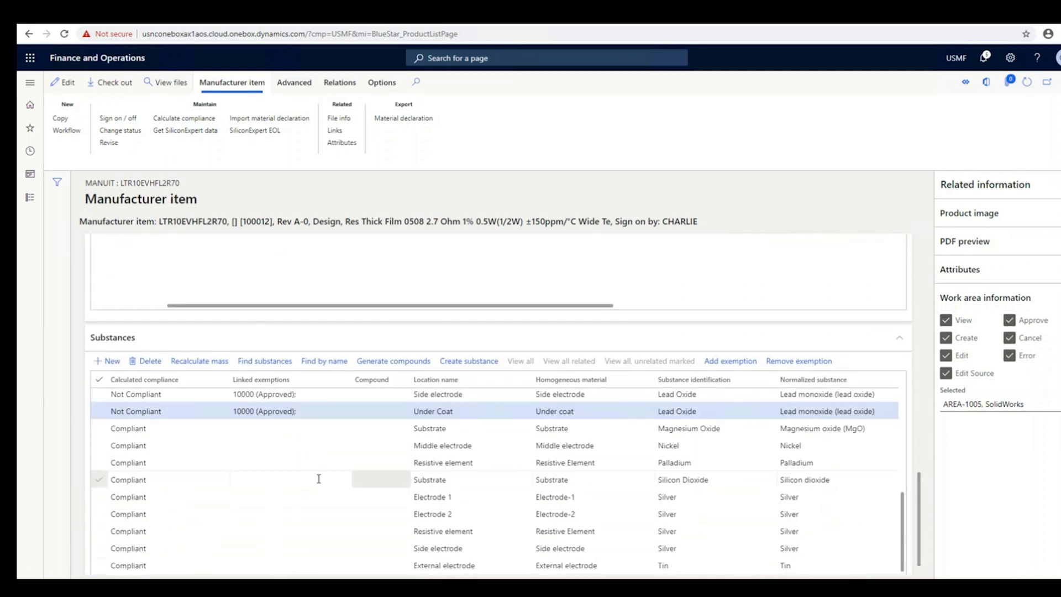
scroll(318, 477, up, 5)
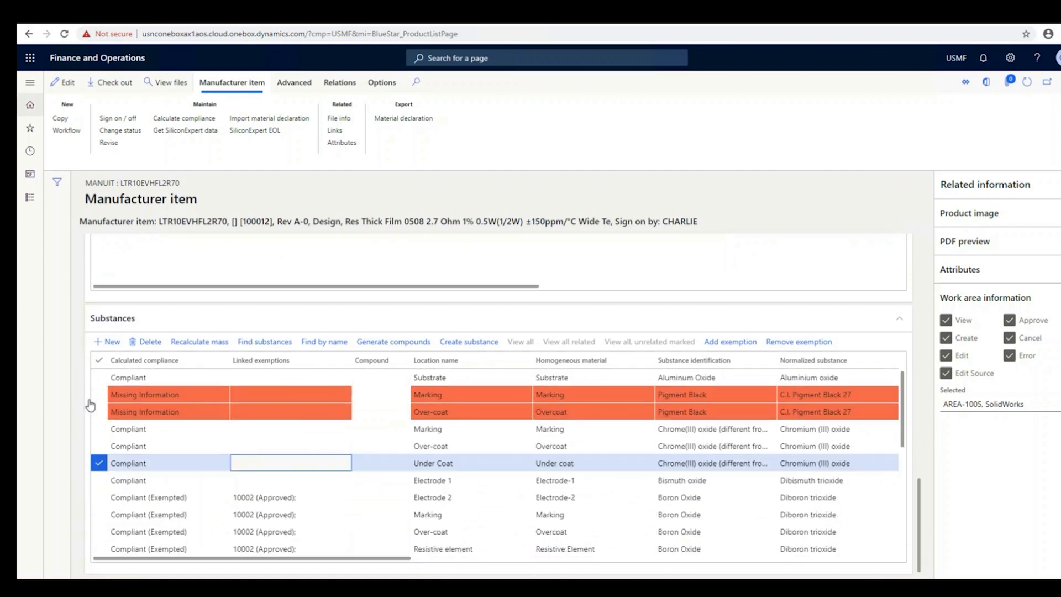
click(385, 398)
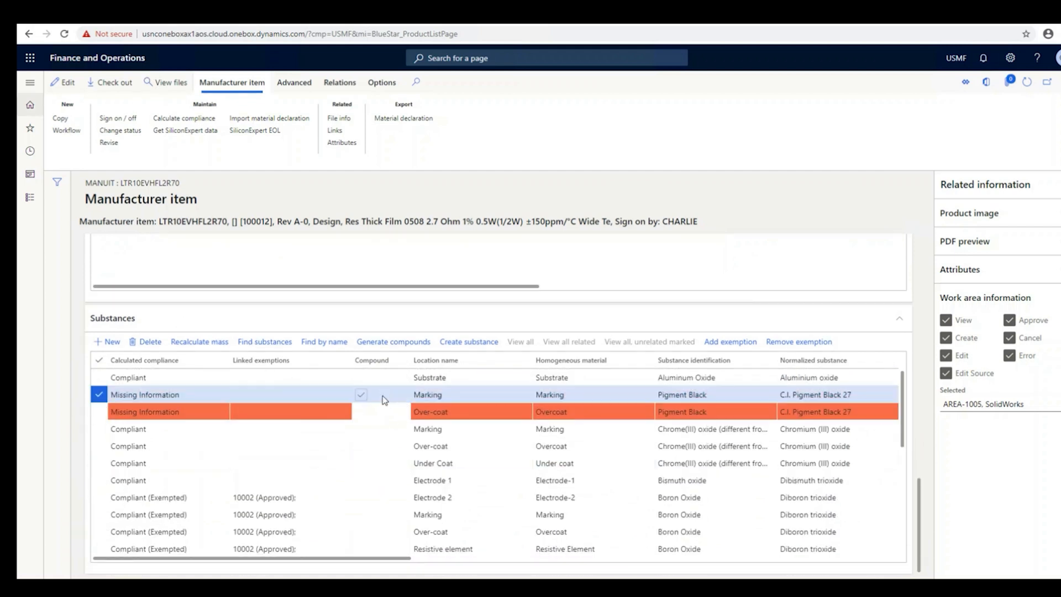
click(480, 346)
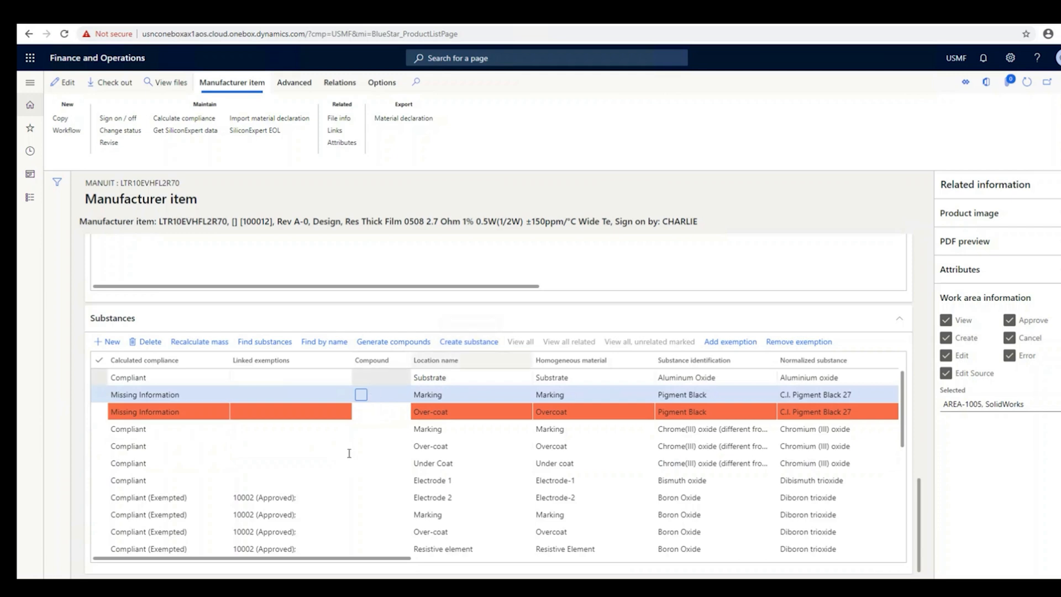
drag(344, 560, 853, 569)
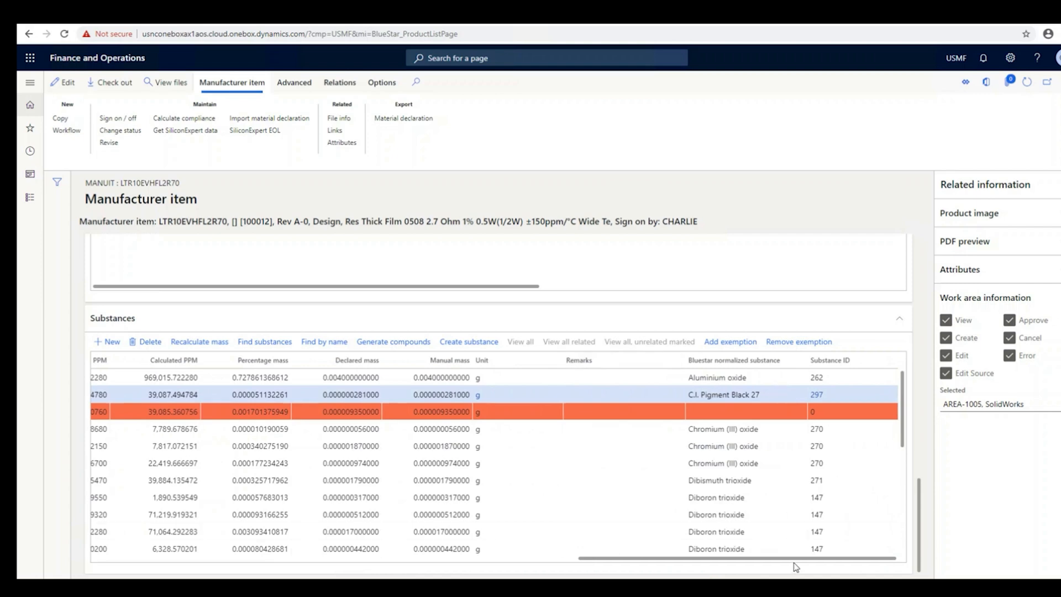
Find the matching substance for the Over-coat row's Pigment Black entry and check its normalized substance and substance ID
drag(796, 559, 162, 568)
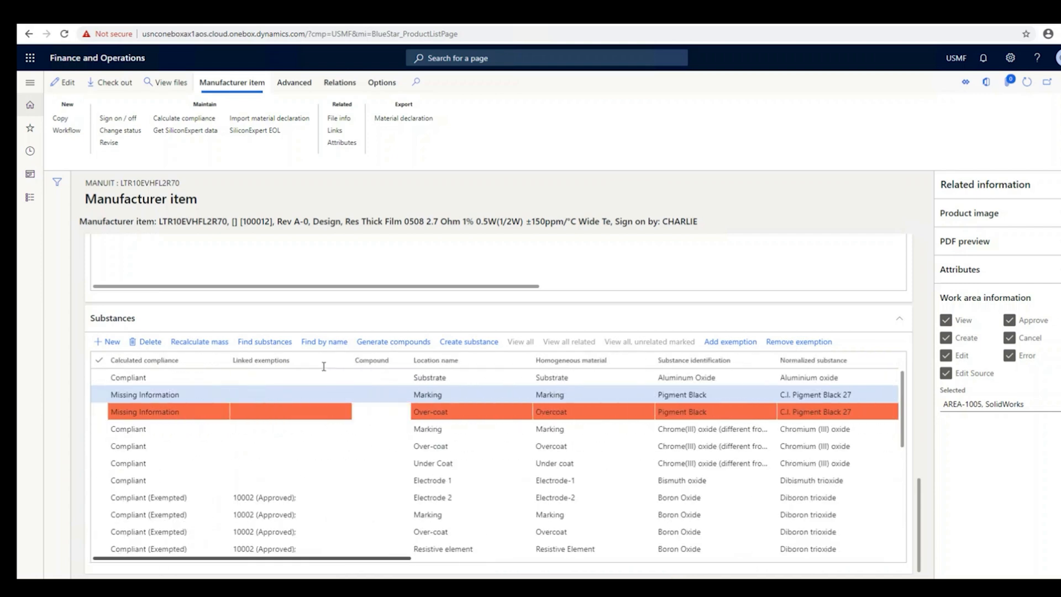
click(304, 409)
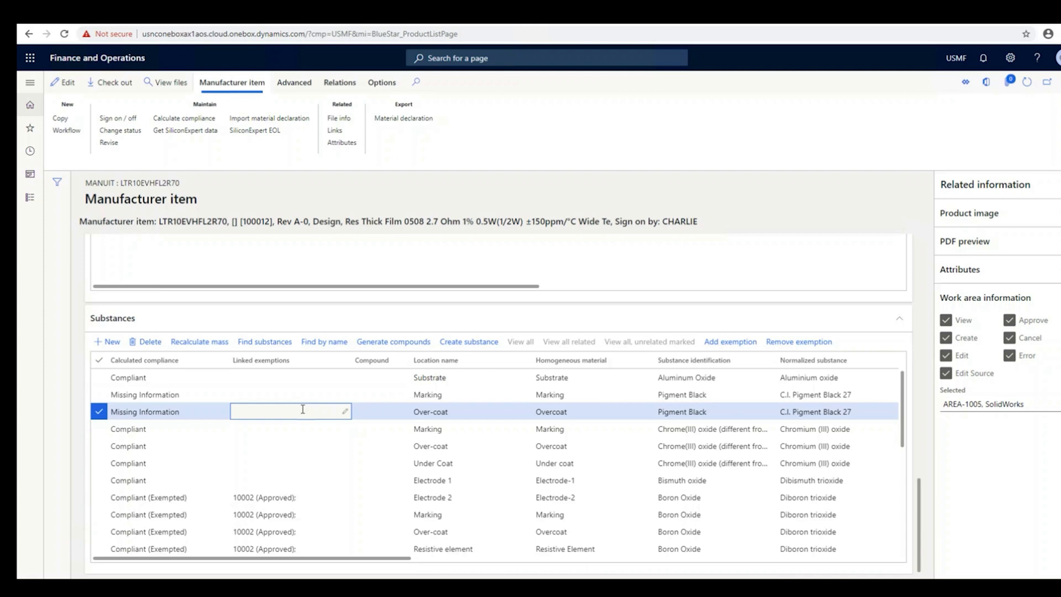
click(270, 344)
drag(476, 560, 870, 558)
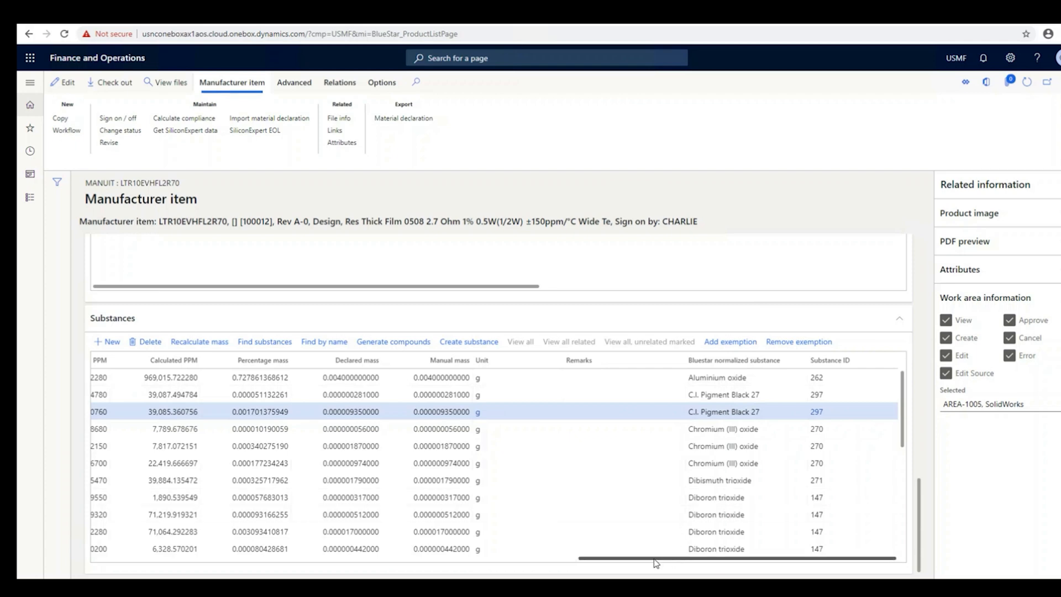
drag(656, 563, 134, 567)
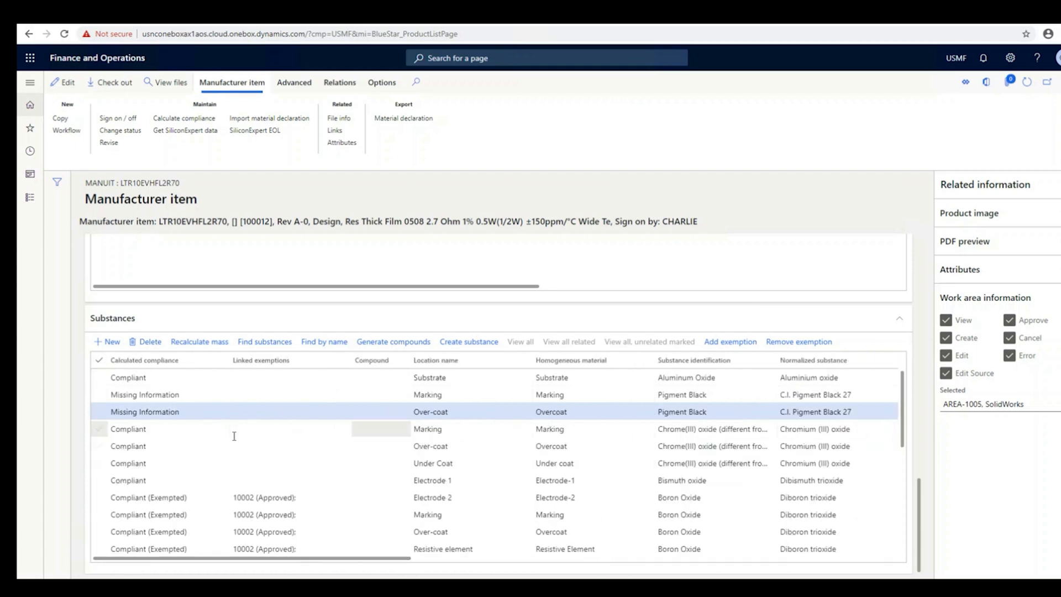
Recalculate the manufacturer item's compliance against chemical specification 10000, Reach SVHC, revision A-1, and review the specification and substance results
drag(919, 514, 922, 464)
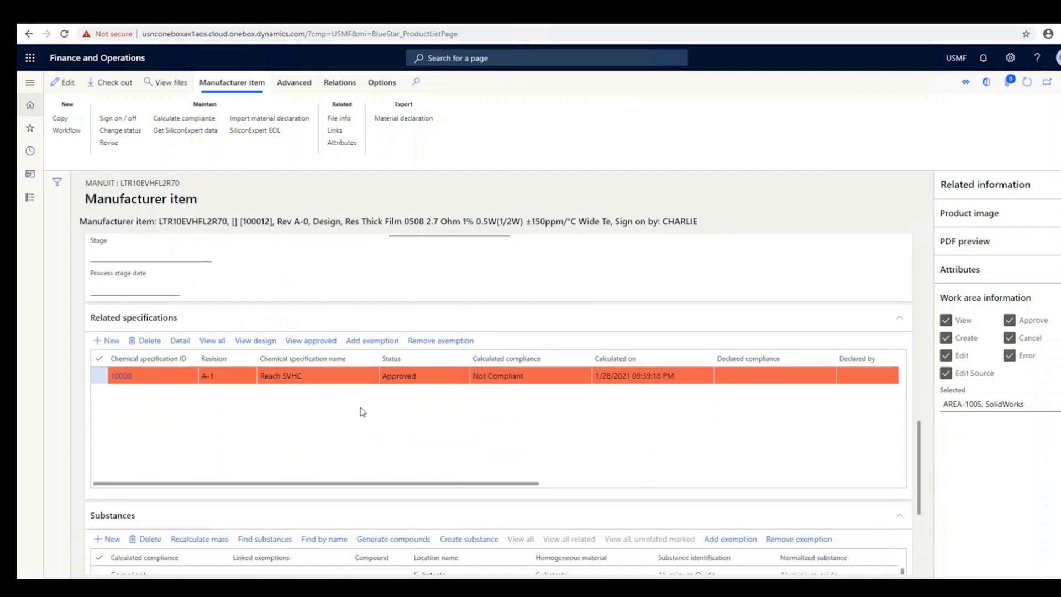
click(183, 118)
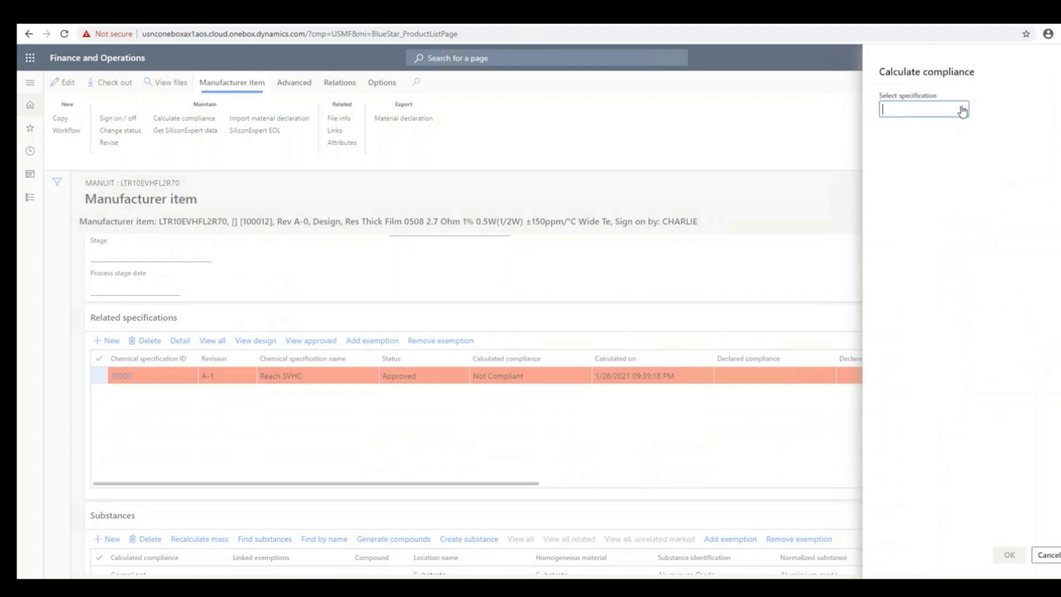
click(962, 110)
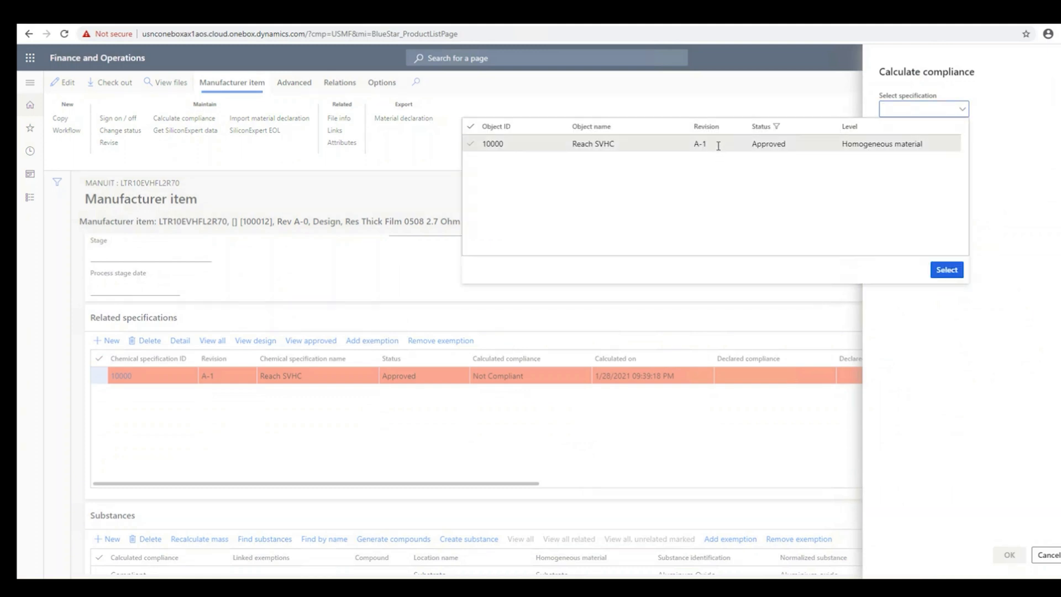
click(718, 145)
click(947, 269)
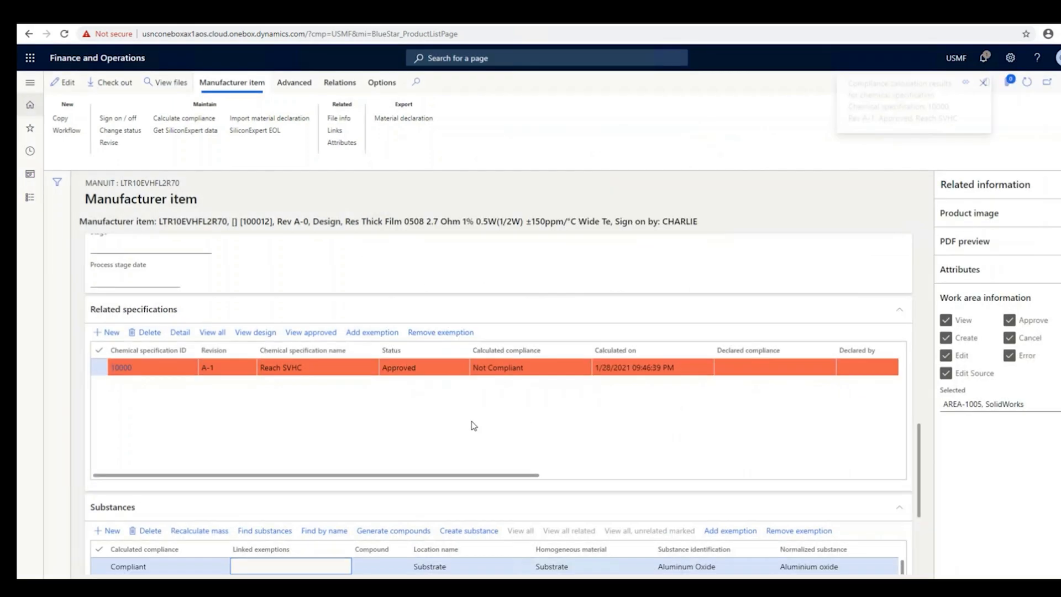
scroll(475, 431, down, 3)
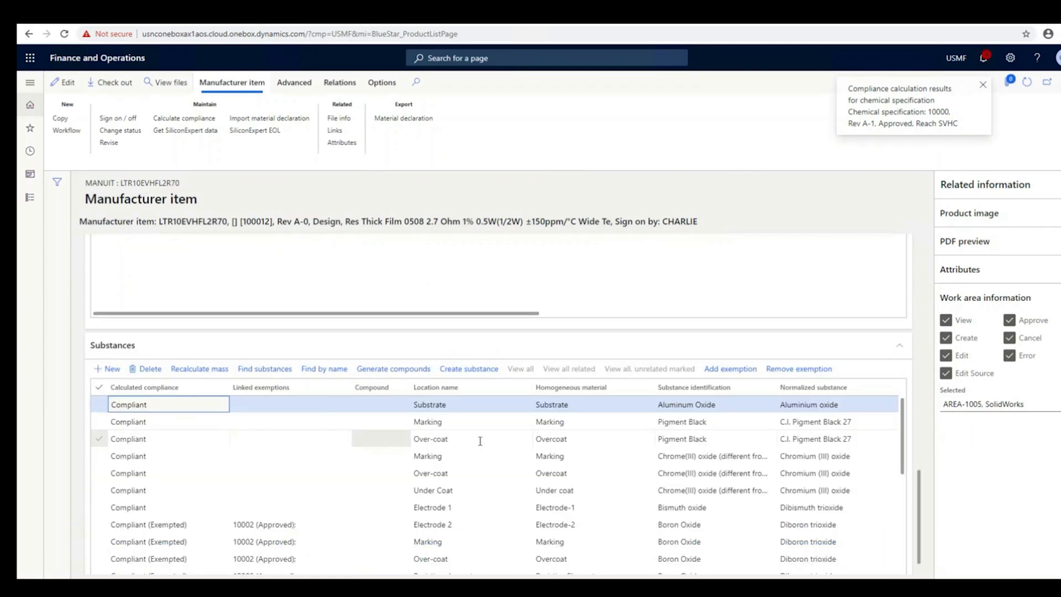
scroll(917, 379, up, 4)
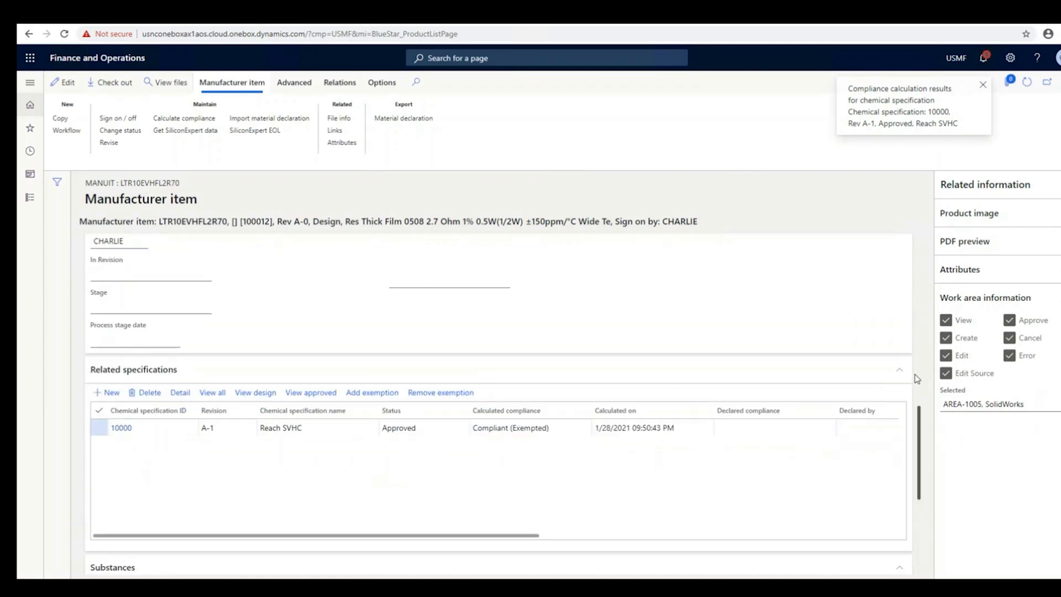
drag(917, 379, 918, 447)
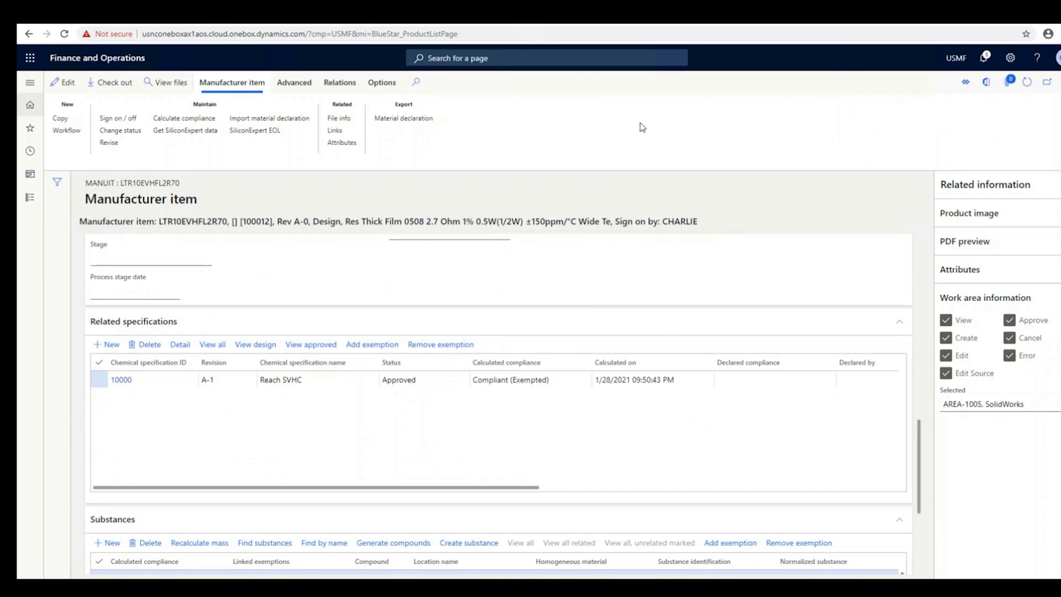
Export the manufacturer item's material declaration to an xlsx file named Material in the Documents folder
click(396, 121)
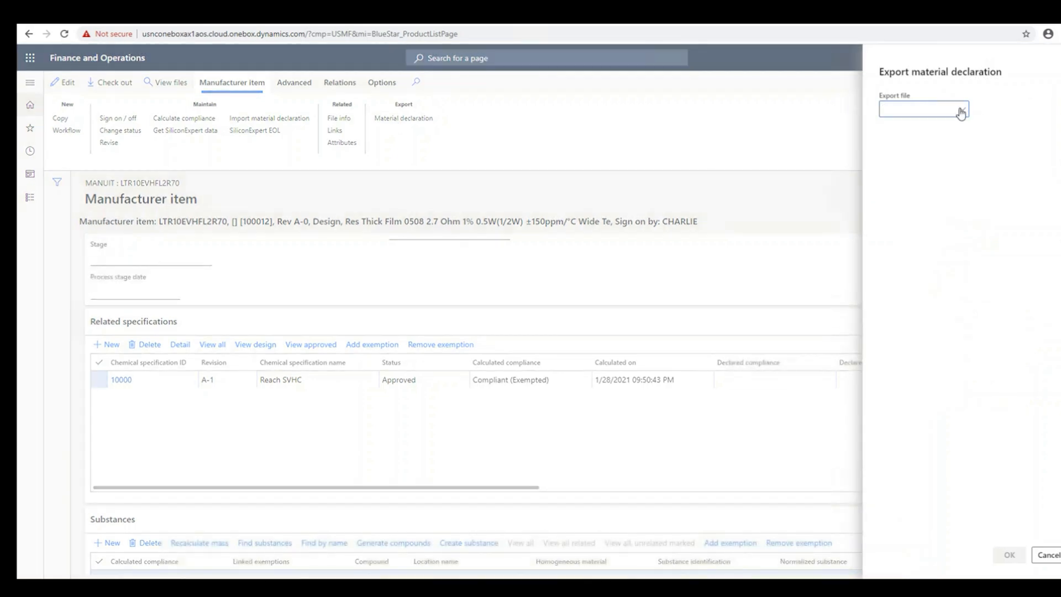
click(962, 112)
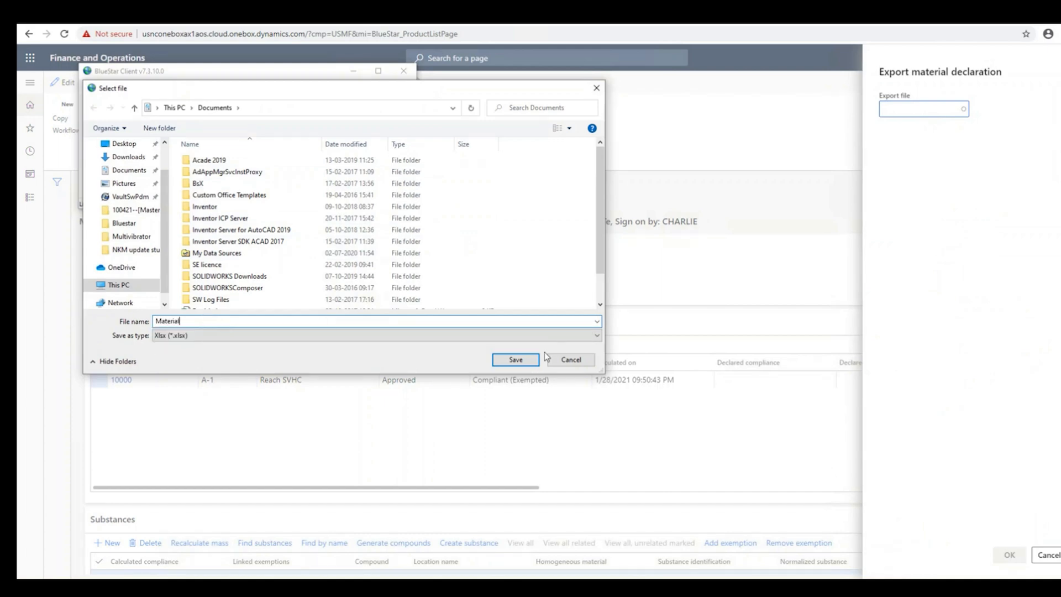
click(519, 359)
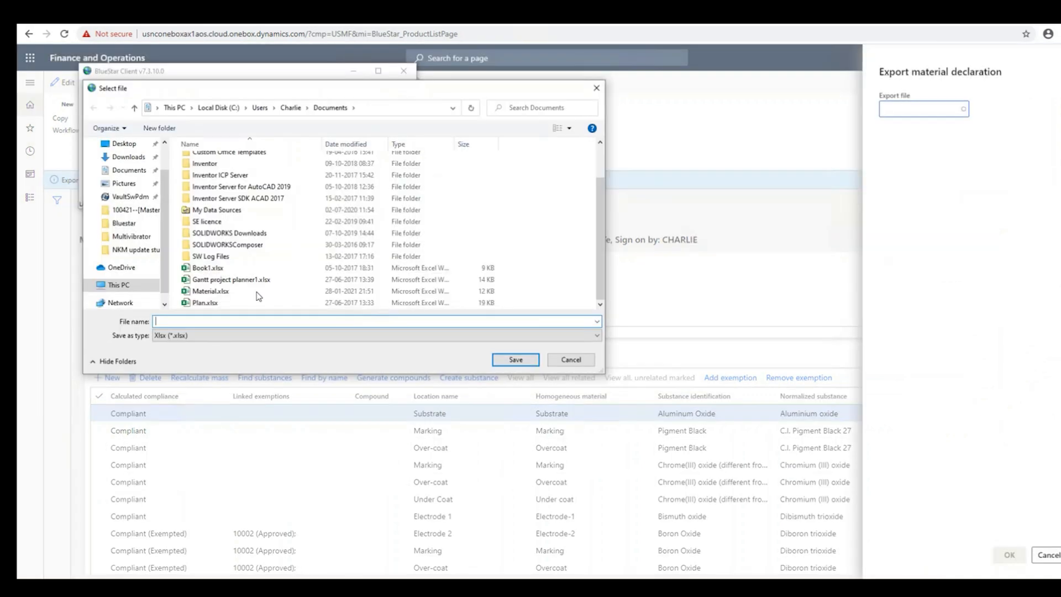
Open the exported Material.xlsx in Excel and review its specification results and substance list with exemptions, then return and close the manufacturing structure
click(215, 293)
right_click(215, 295)
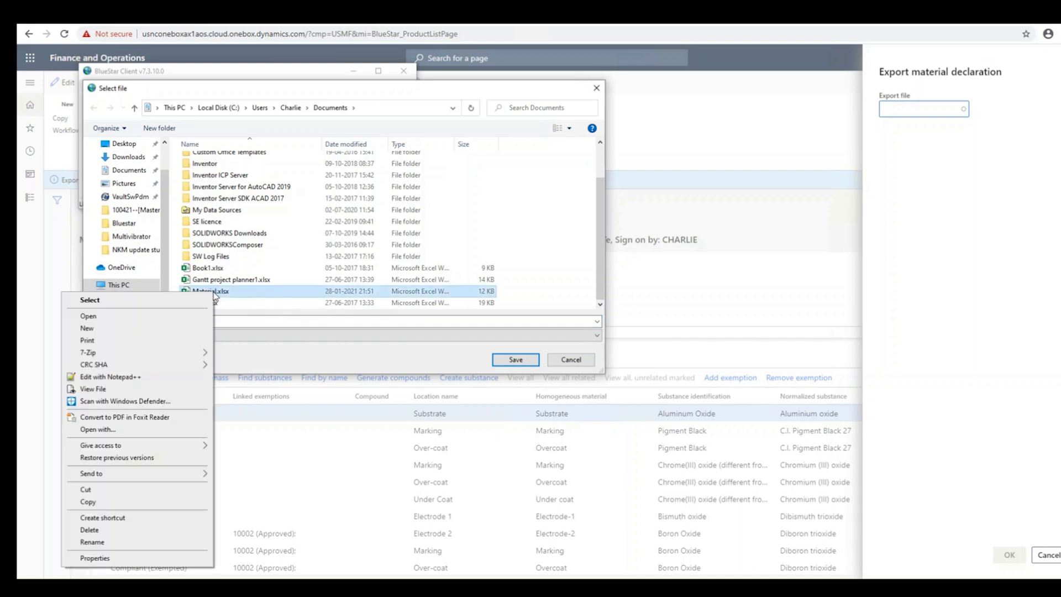
click(152, 317)
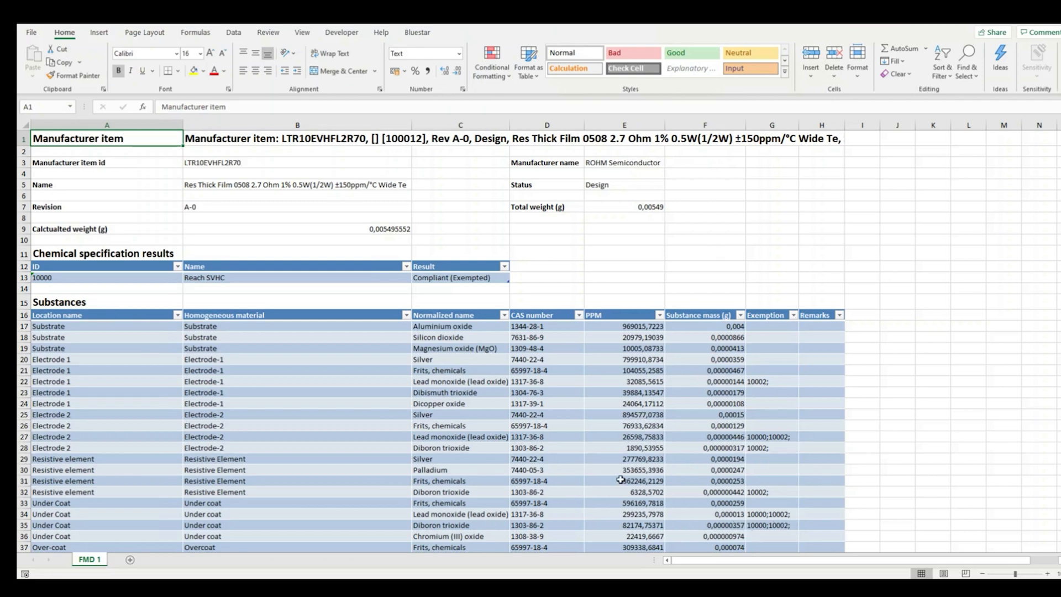
scroll(618, 480, down, 6)
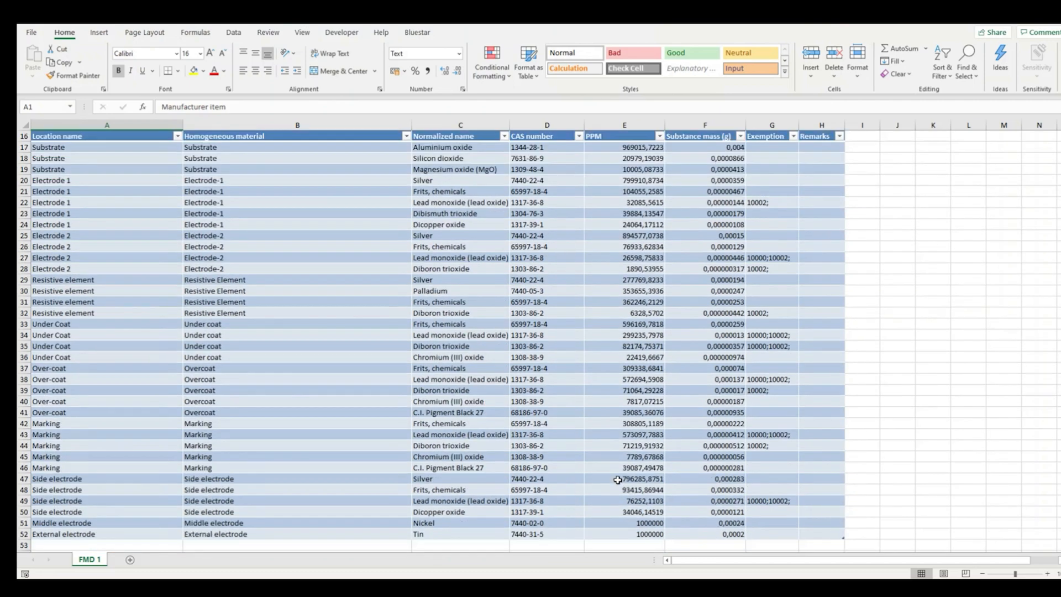
scroll(617, 480, up, 6)
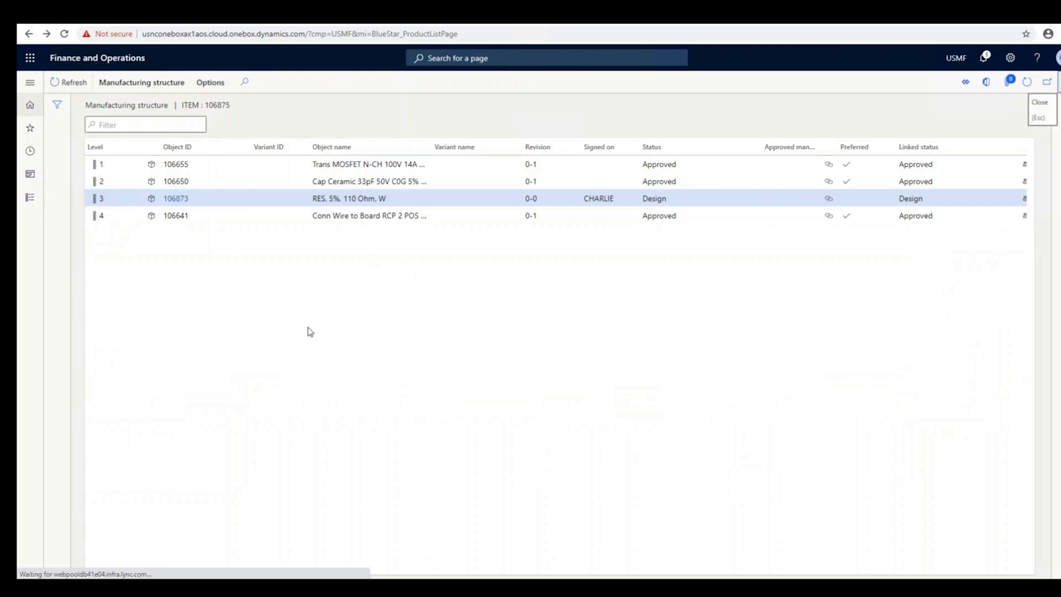
key(Escape)
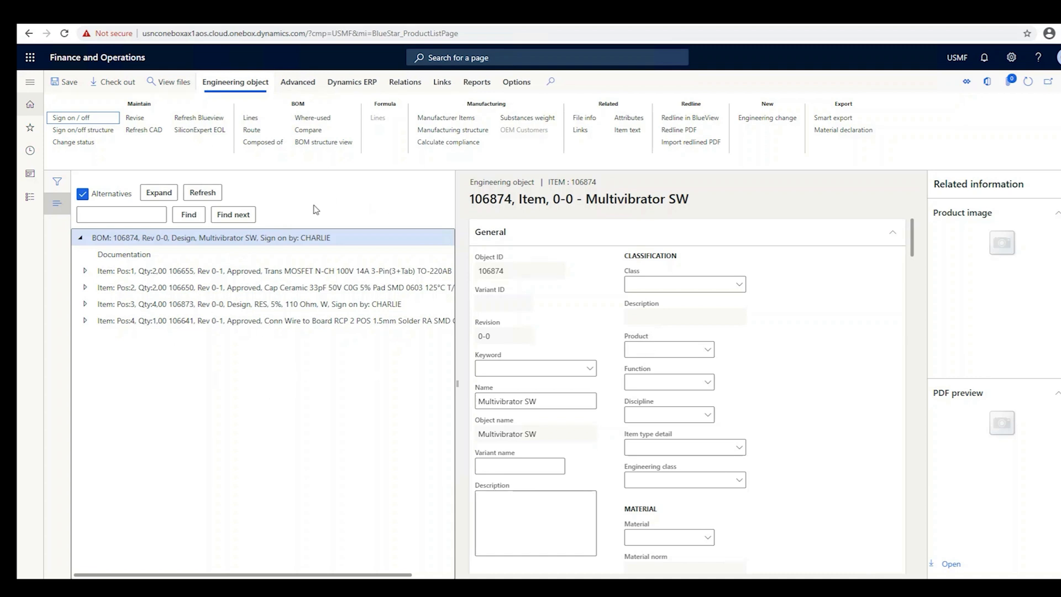
Create a new engineering object of type File while adding a child link to Multivibrator SW 106874
click(443, 82)
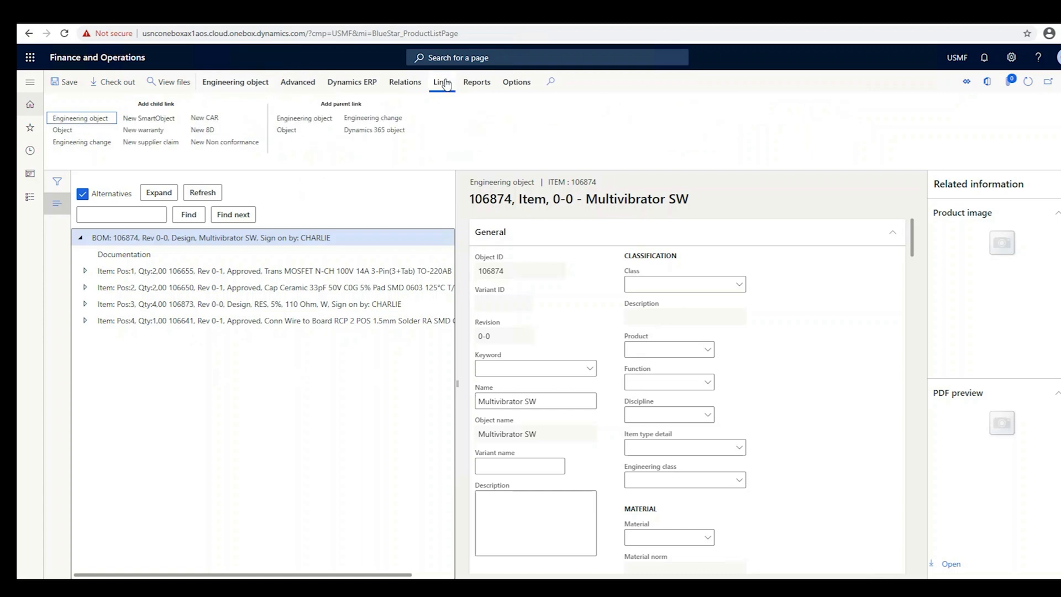
click(64, 119)
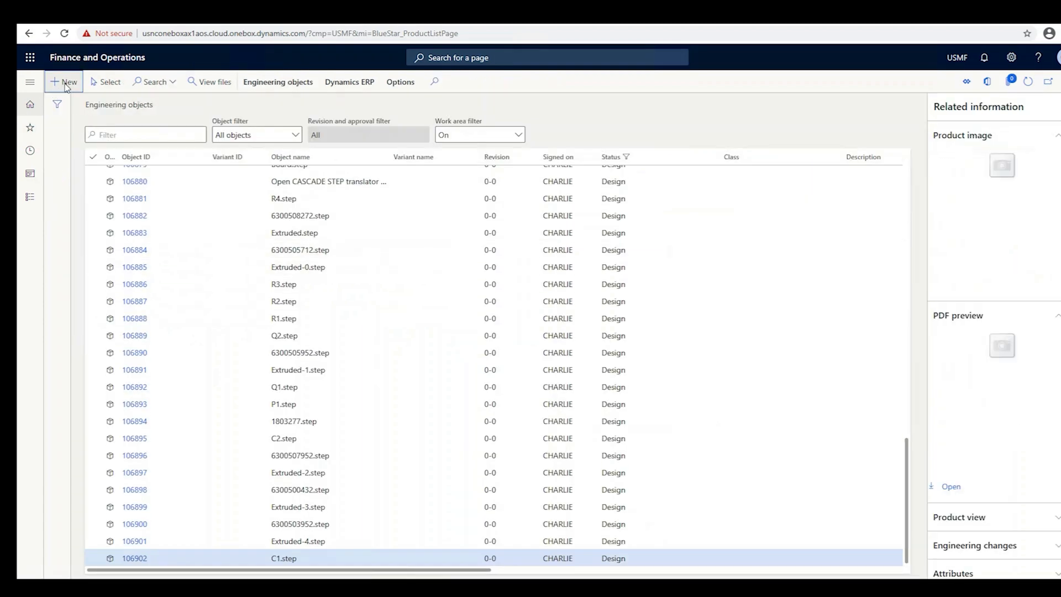
key(alt+n)
click(817, 141)
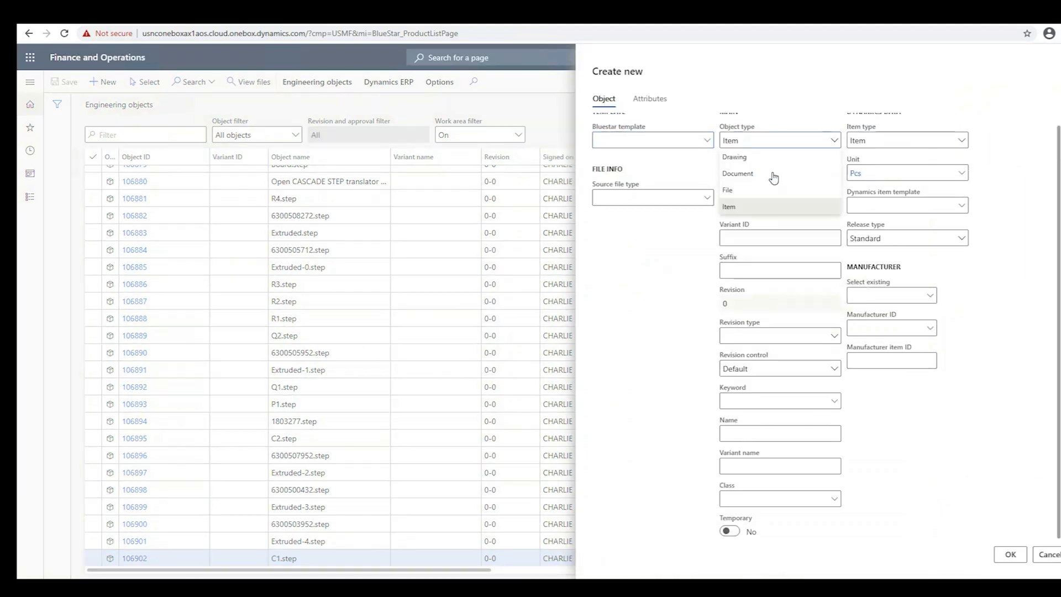
click(773, 173)
click(830, 141)
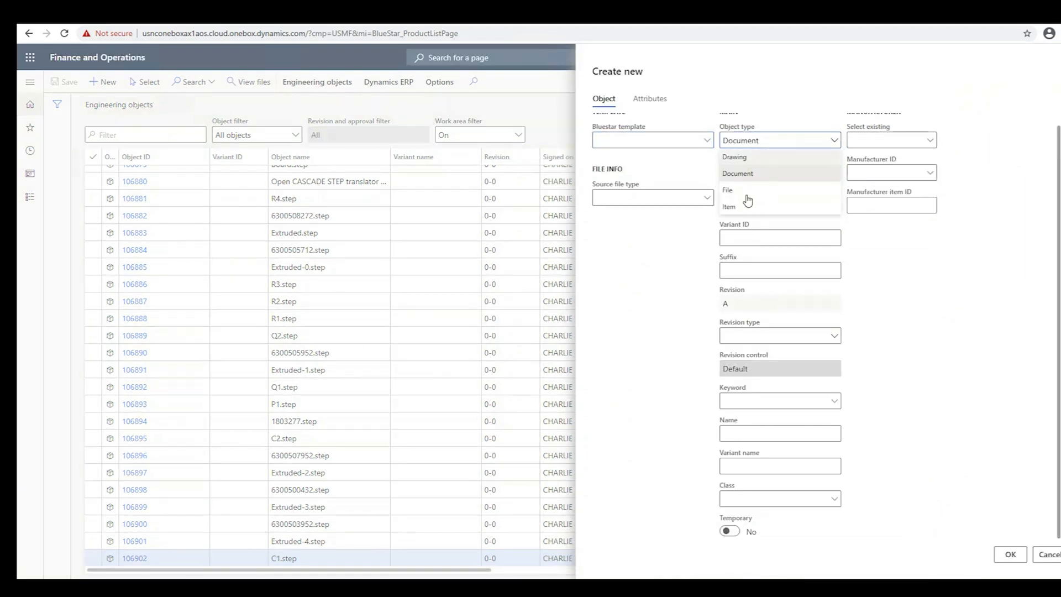
click(762, 191)
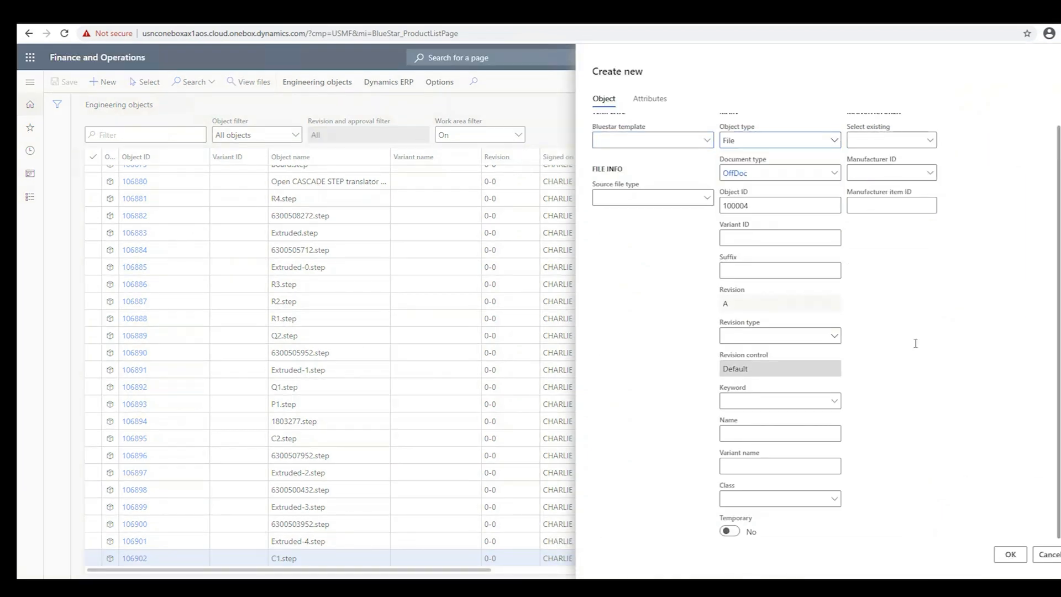
click(1007, 559)
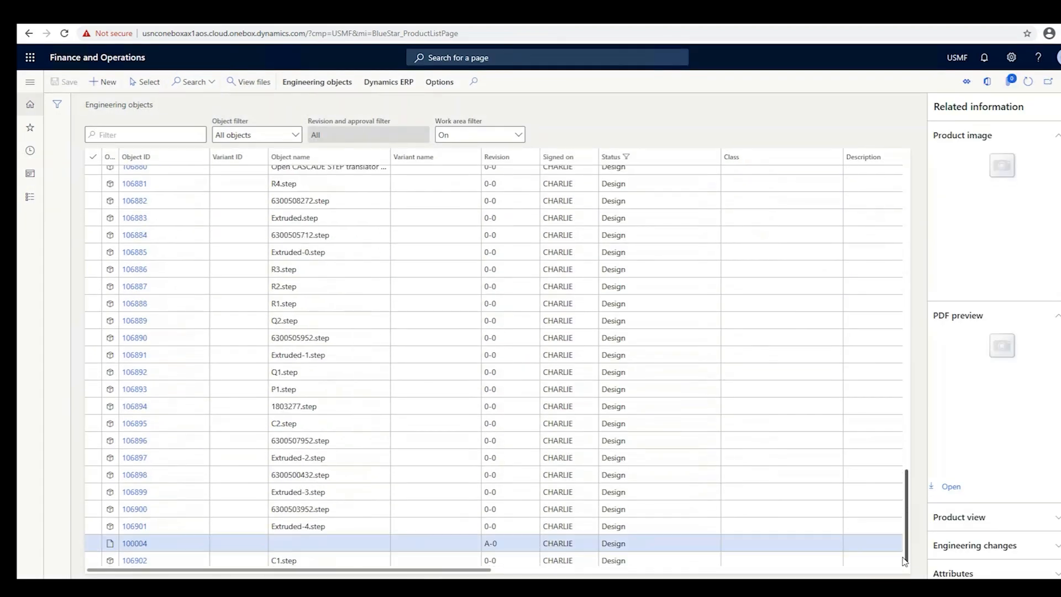
mouse_move(905, 557)
mouse_down()
mouse_move(905, 358)
mouse_move(930, 474)
mouse_move(909, 561)
mouse_up()
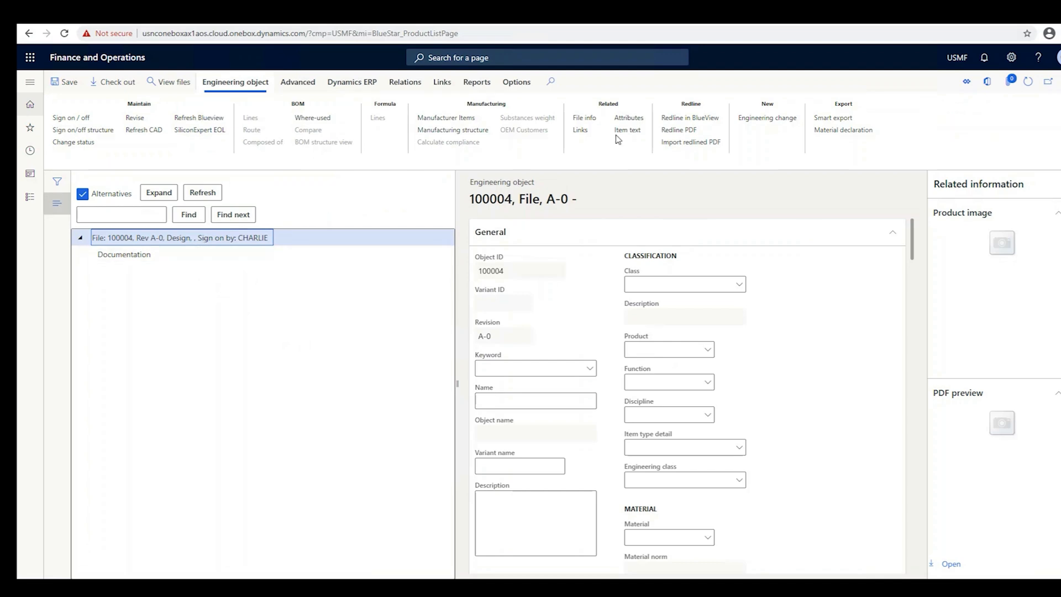
Start a file import in the file info of file object 100004 with the type Attachment
click(584, 117)
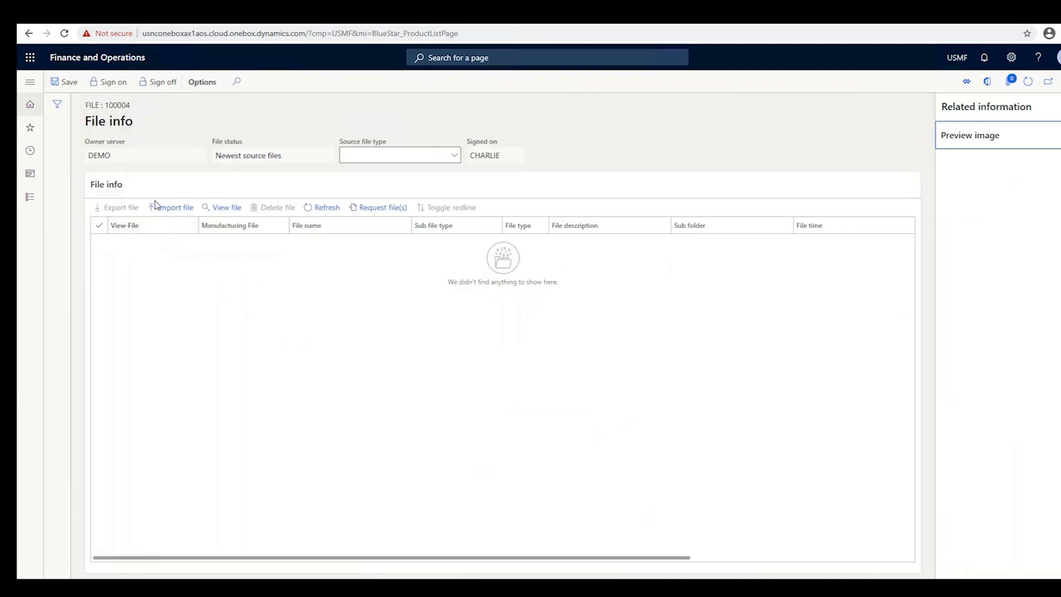
click(165, 208)
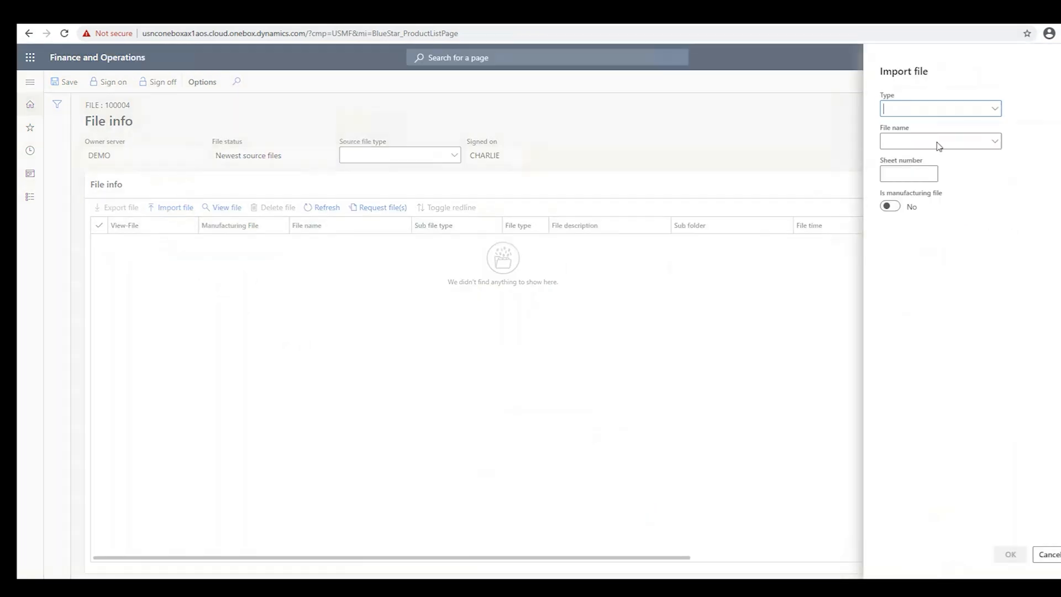
click(995, 108)
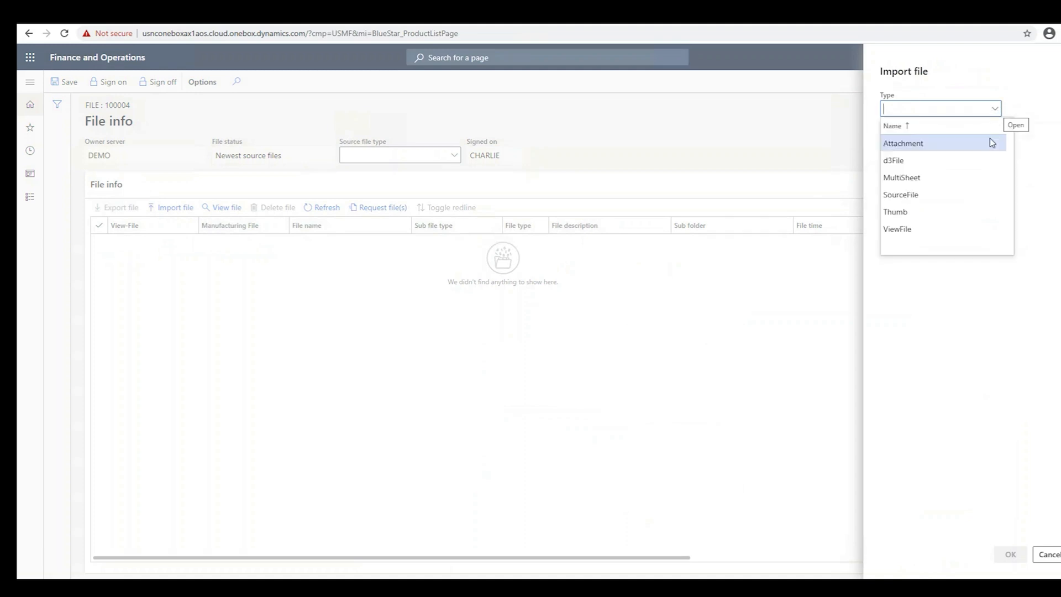
click(949, 144)
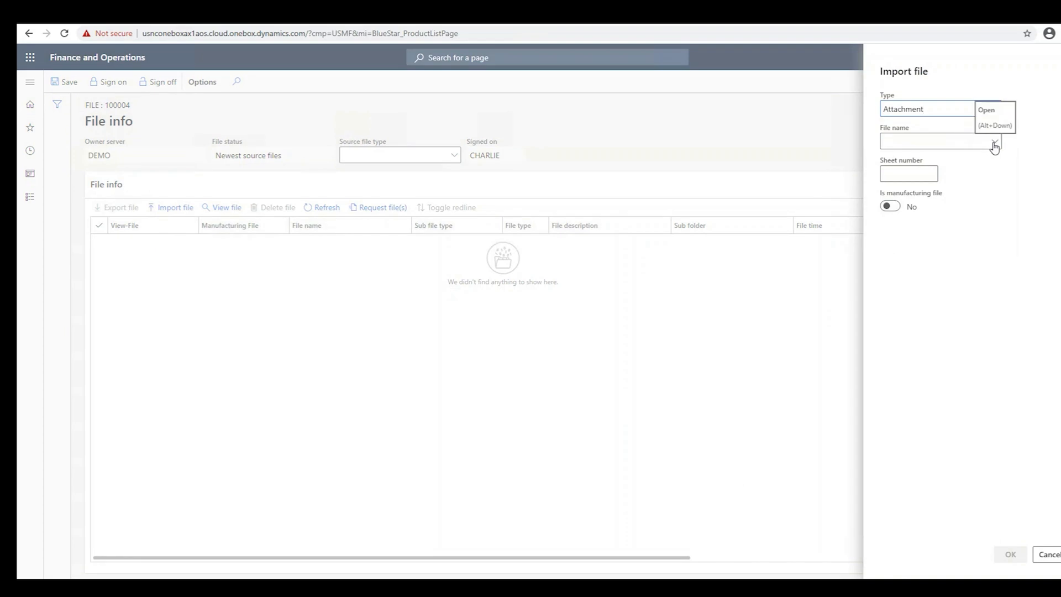
Import c_firmware.inf_loc from the Desktop folder into file object 100004 and mark it as a manufacturing file
click(994, 142)
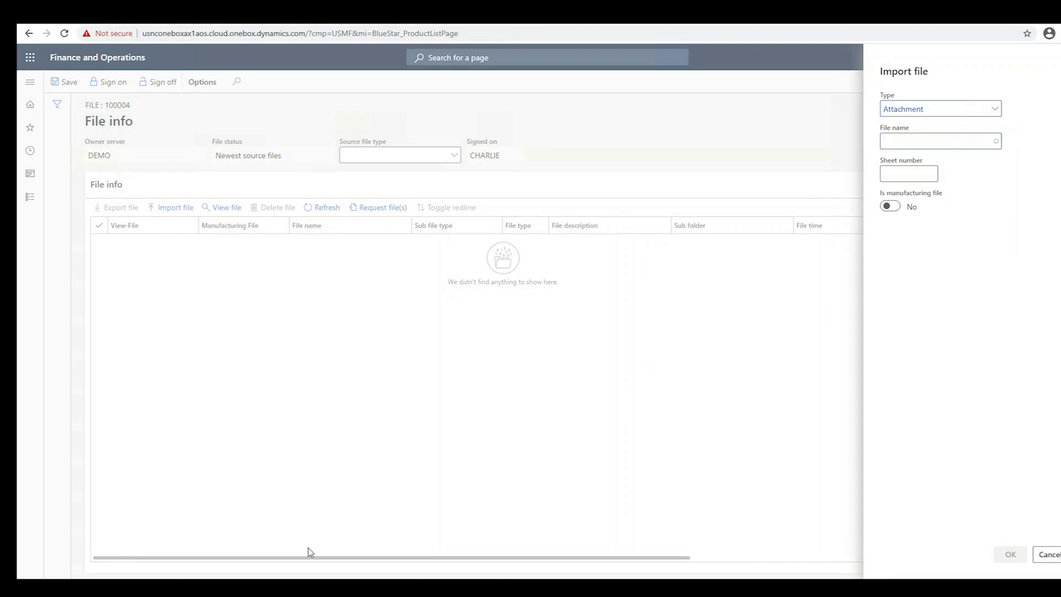
key(alt+Tab)
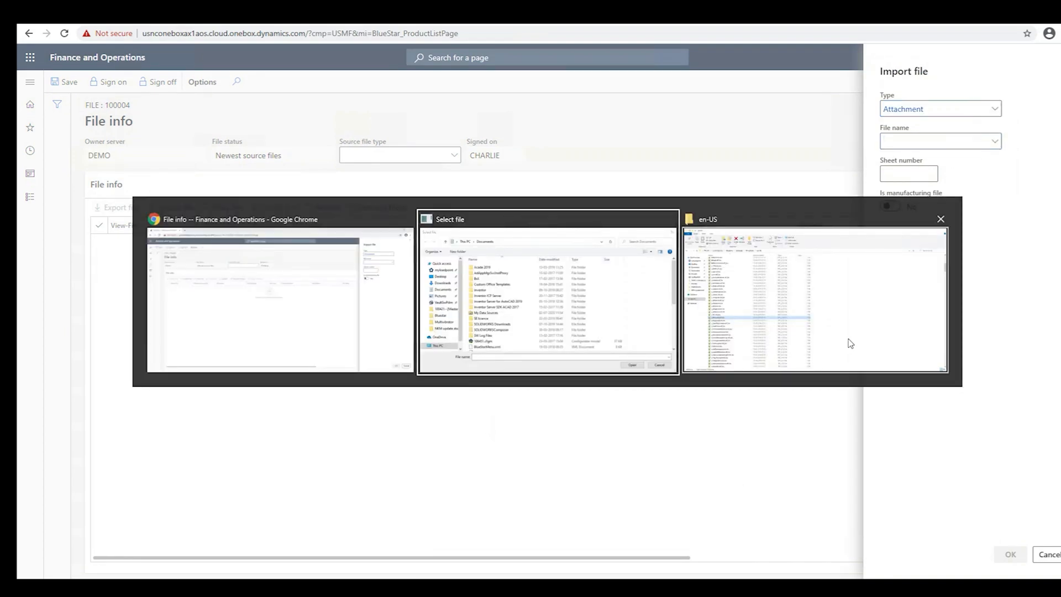
click(549, 281)
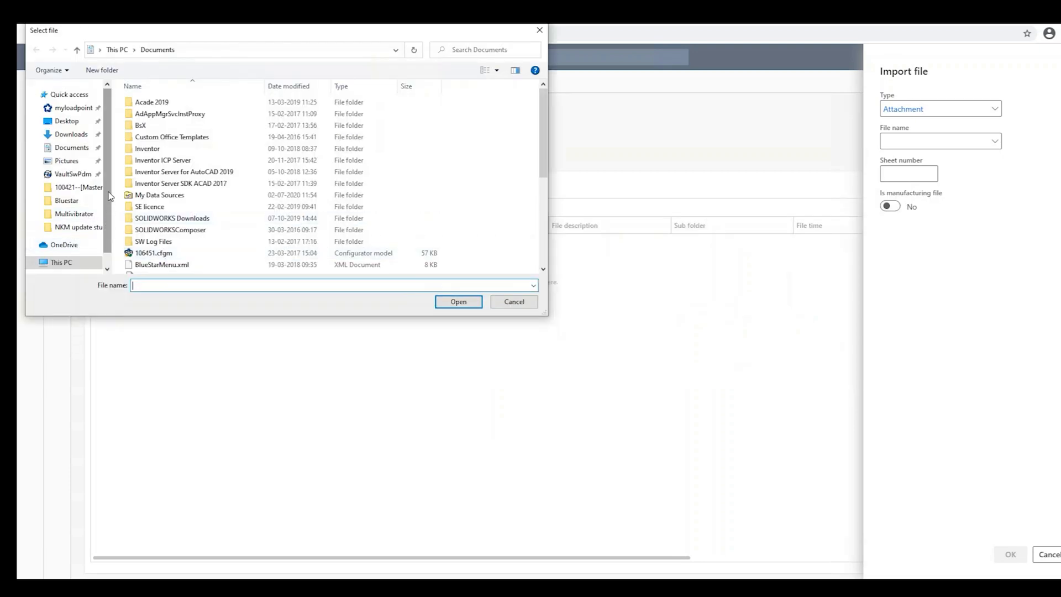
scroll(99, 255, down, 1)
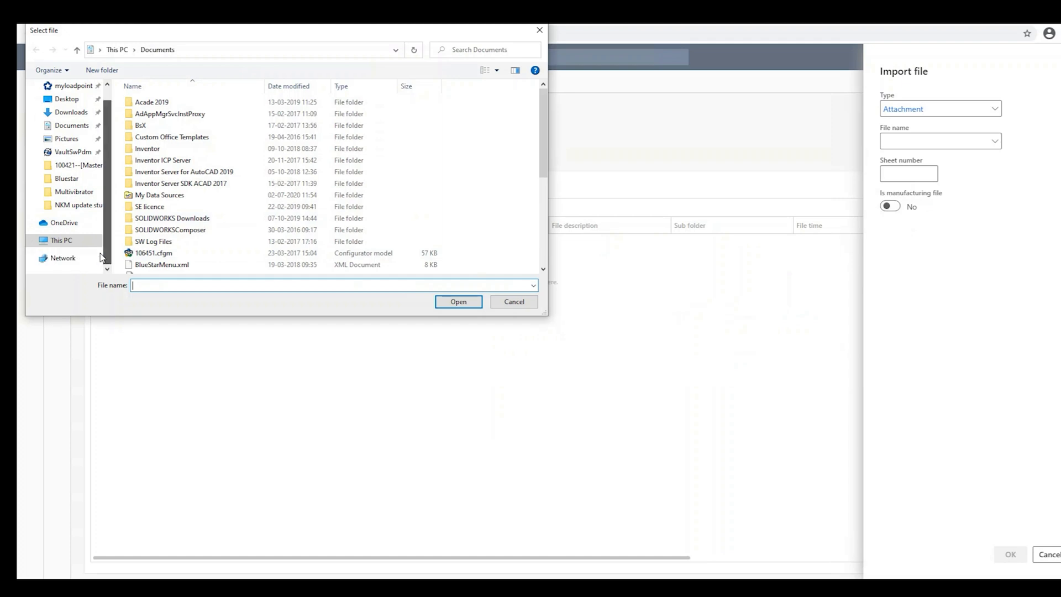
click(65, 241)
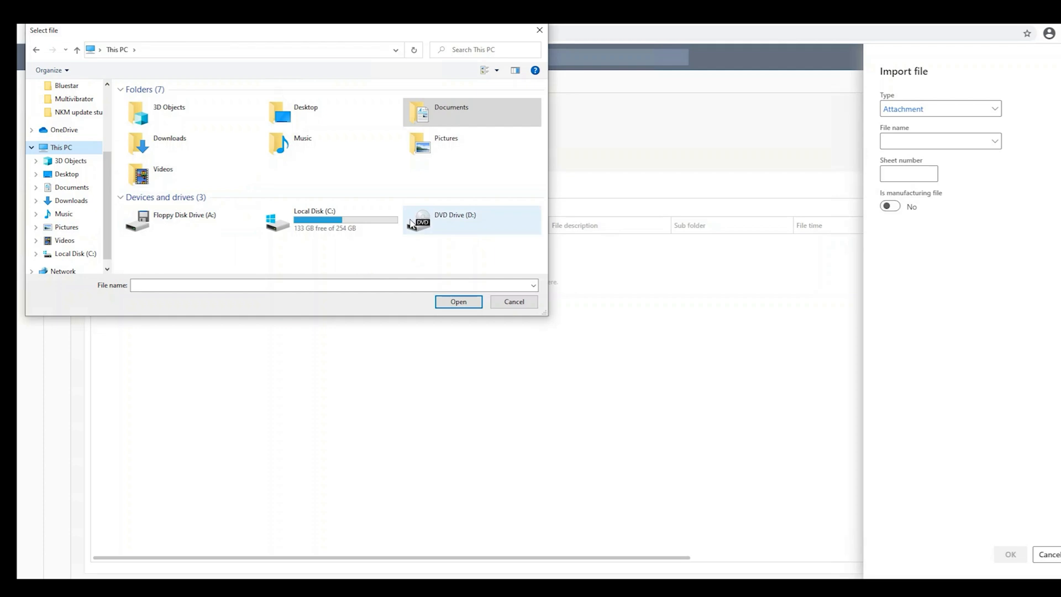
double_click(299, 109)
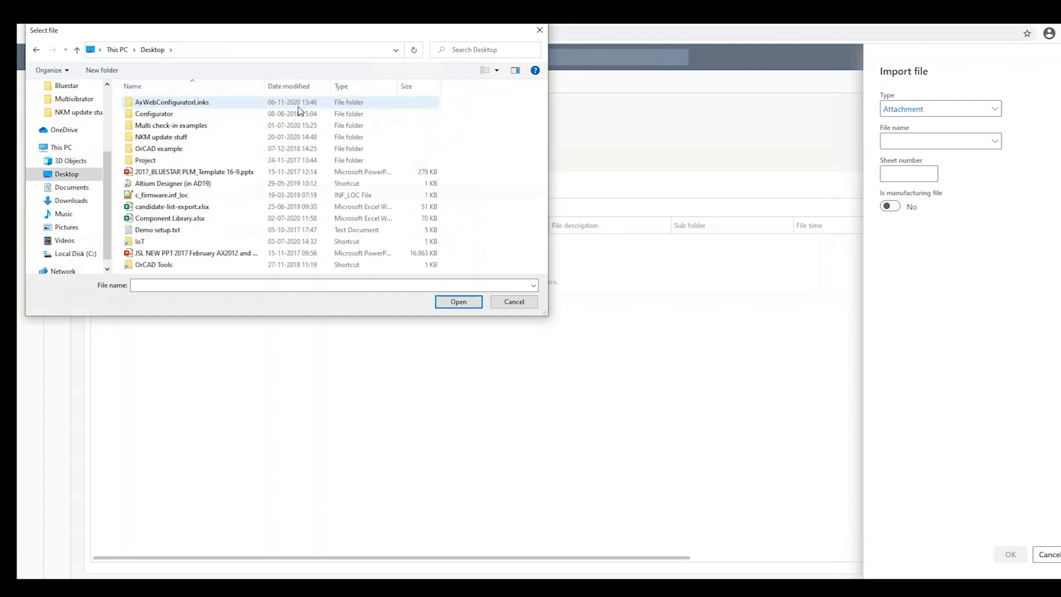
click(232, 195)
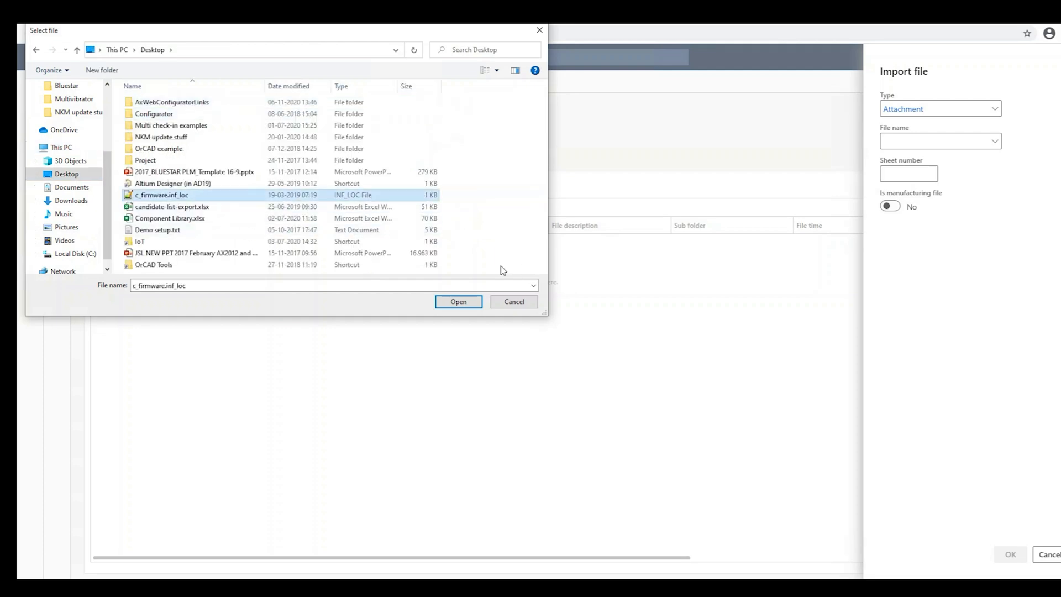
click(458, 301)
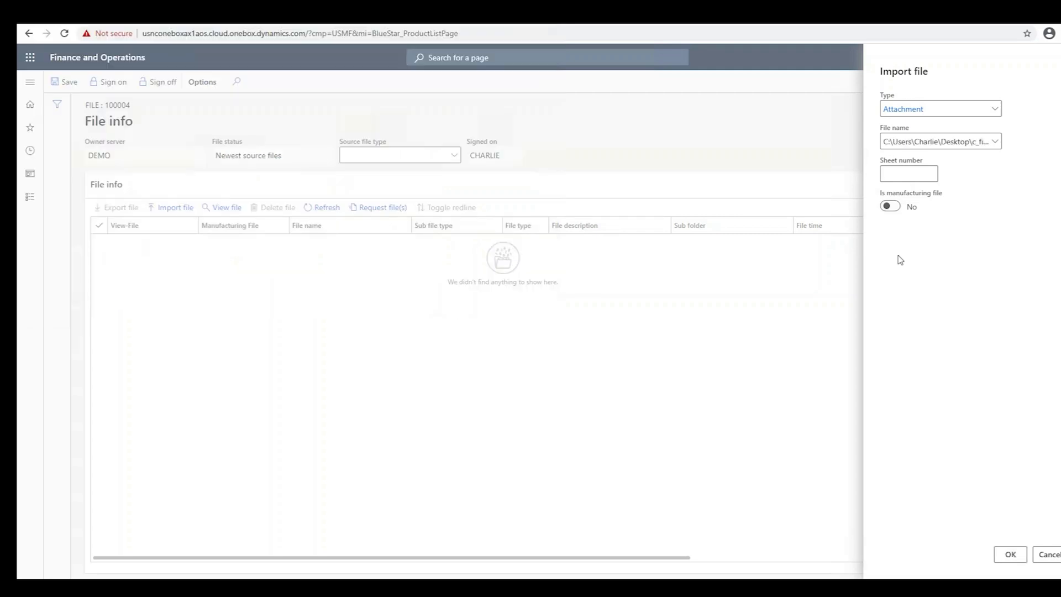
click(894, 207)
click(1010, 554)
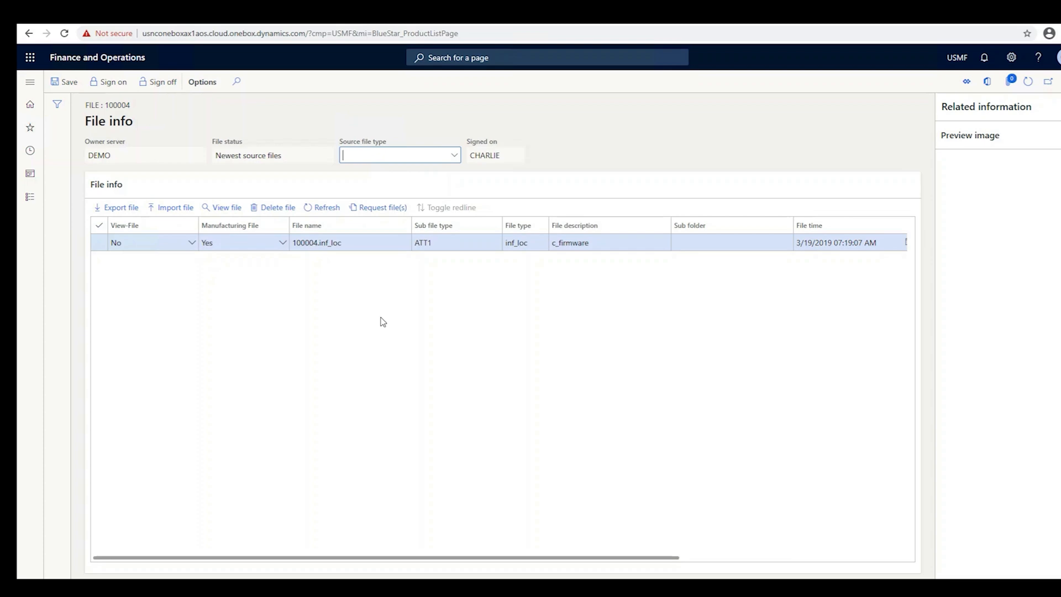
Return to the engineering objects list, select file object 100004 as the child link, and open it under Multivibrator SW's Documentation node
click(66, 87)
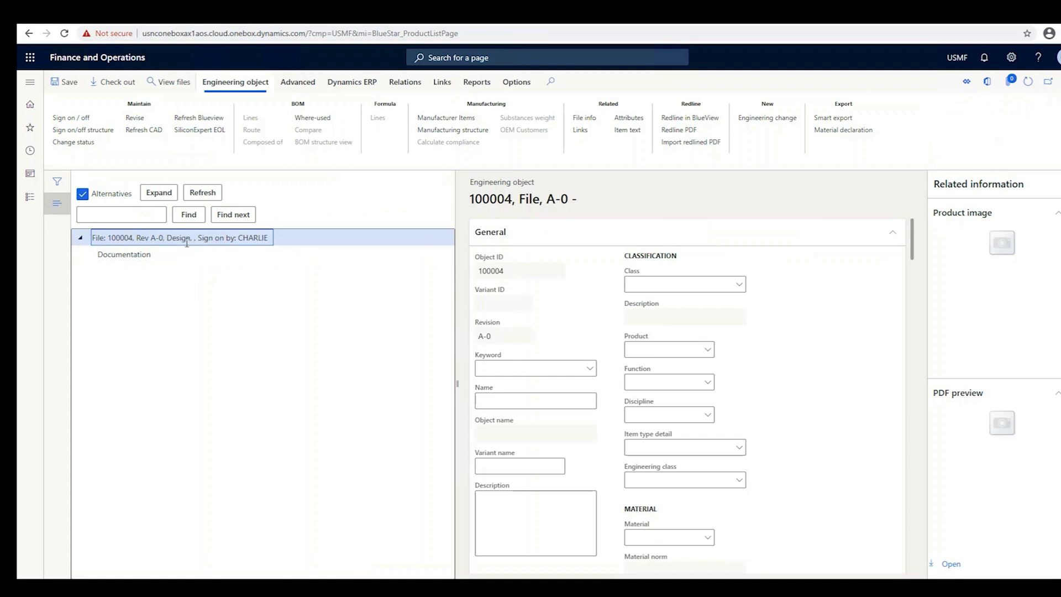
click(1058, 83)
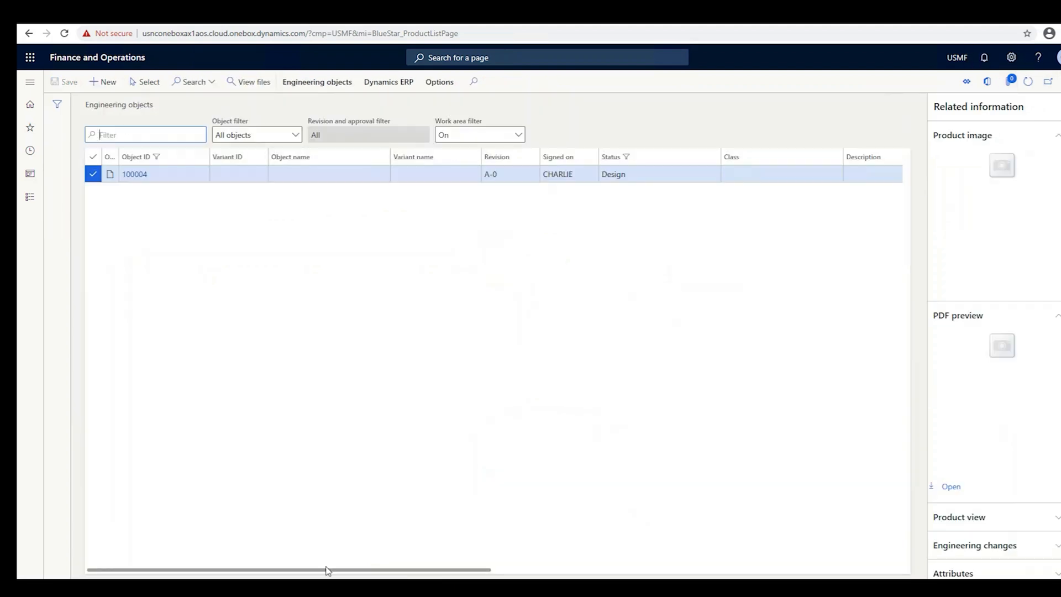
drag(403, 570, 811, 570)
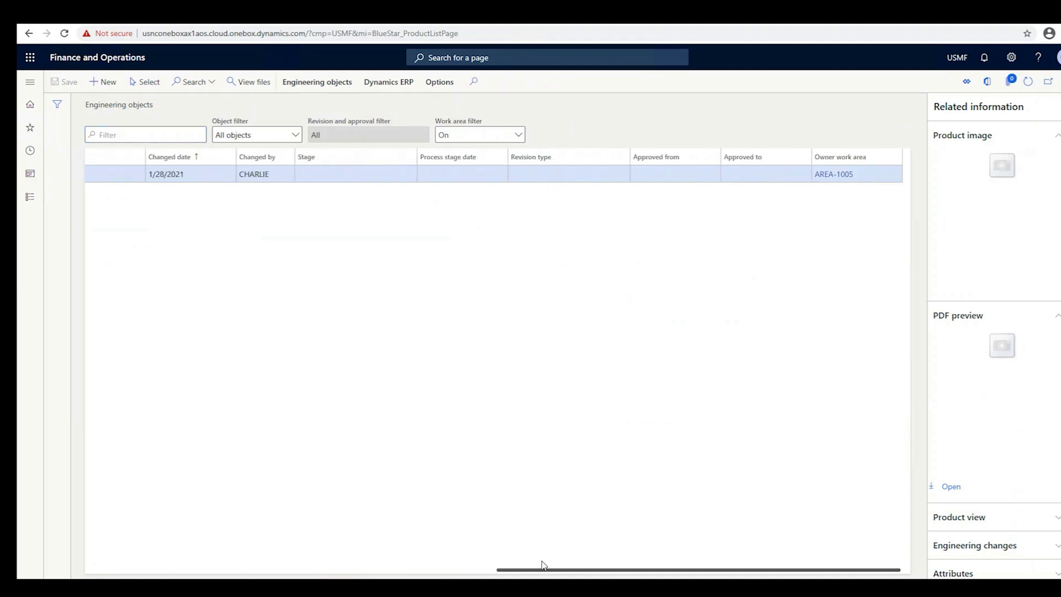
drag(542, 565, 133, 569)
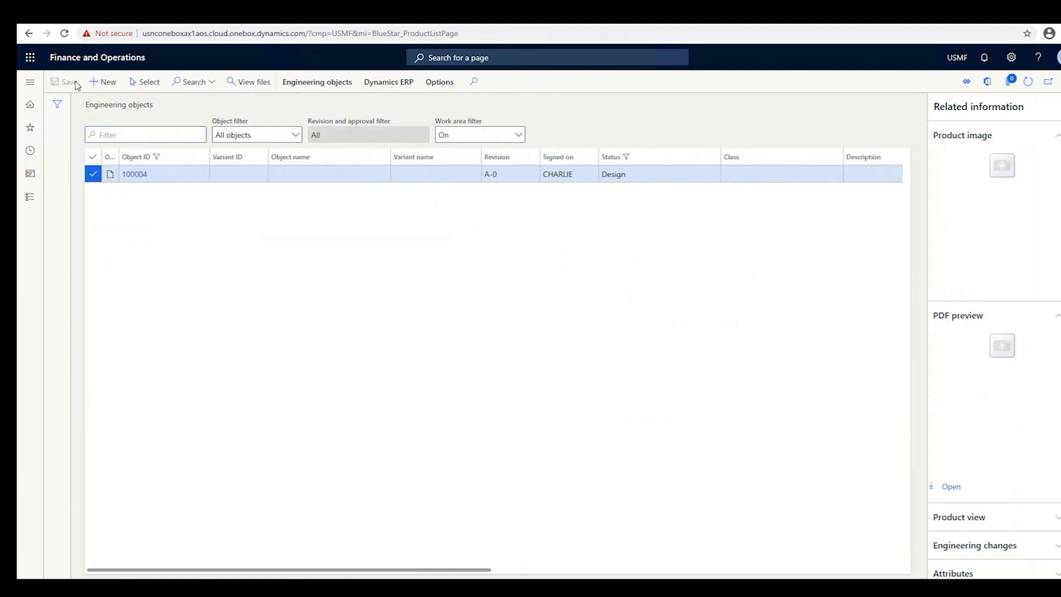
click(148, 83)
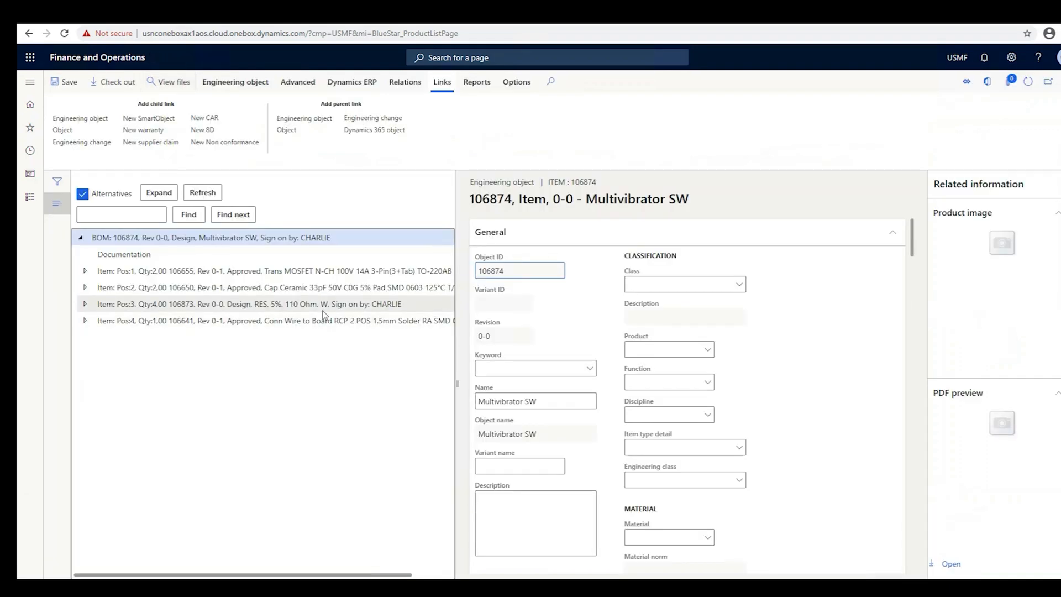
click(87, 253)
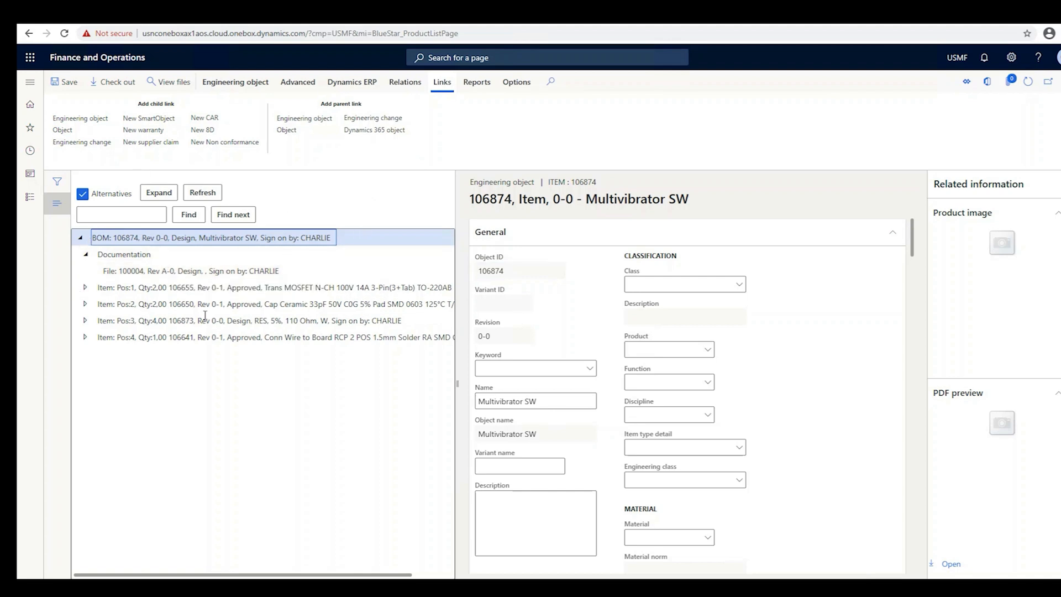
click(168, 269)
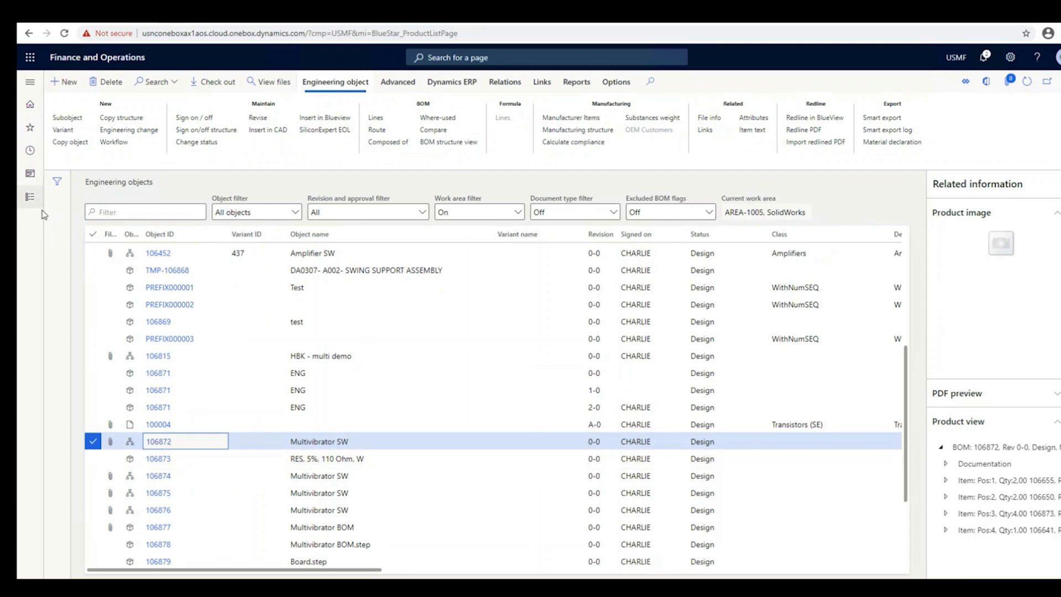
Open the SiliconExpert EOL log in Bluestar PLM and view the details of its logged manufacturer item BC547BG
click(30, 197)
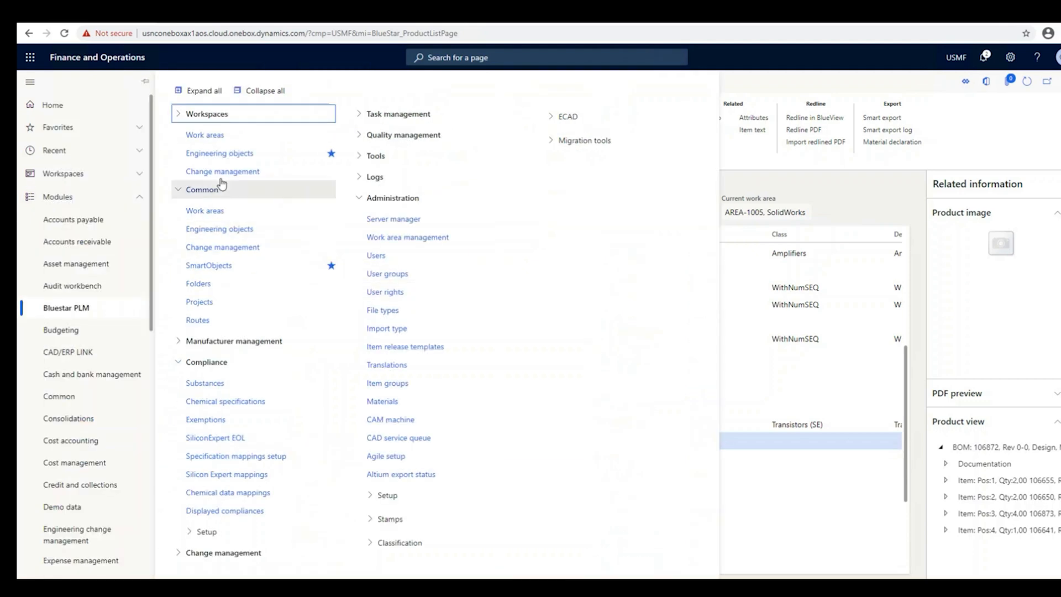
click(269, 442)
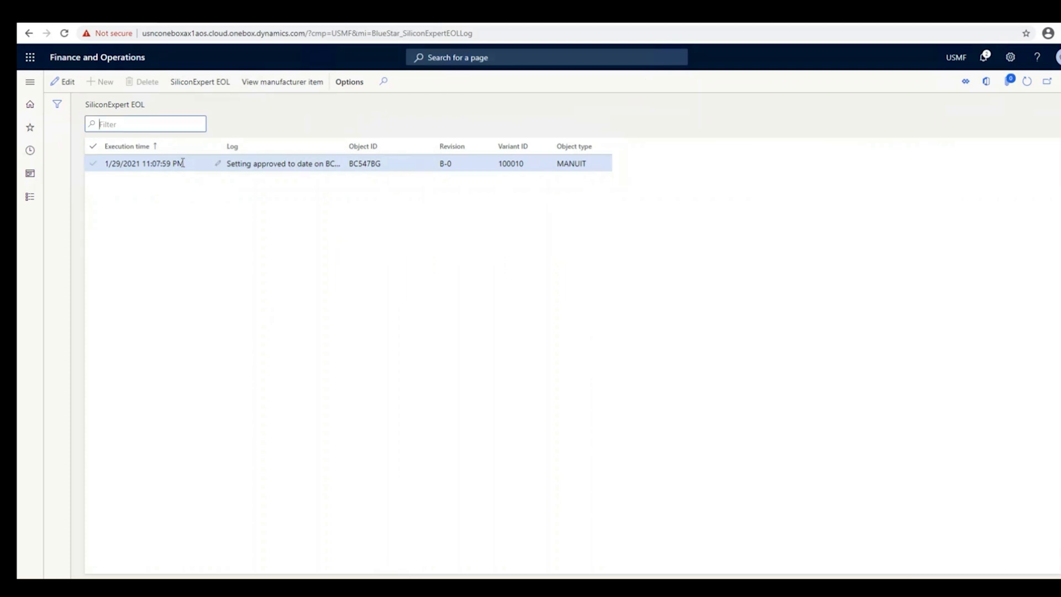
click(304, 164)
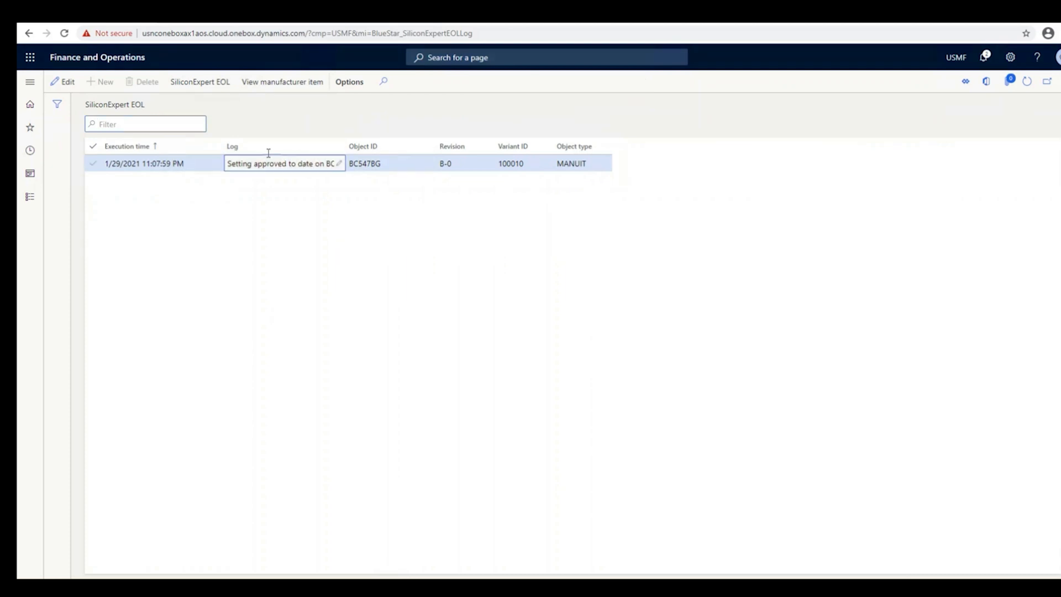
click(283, 84)
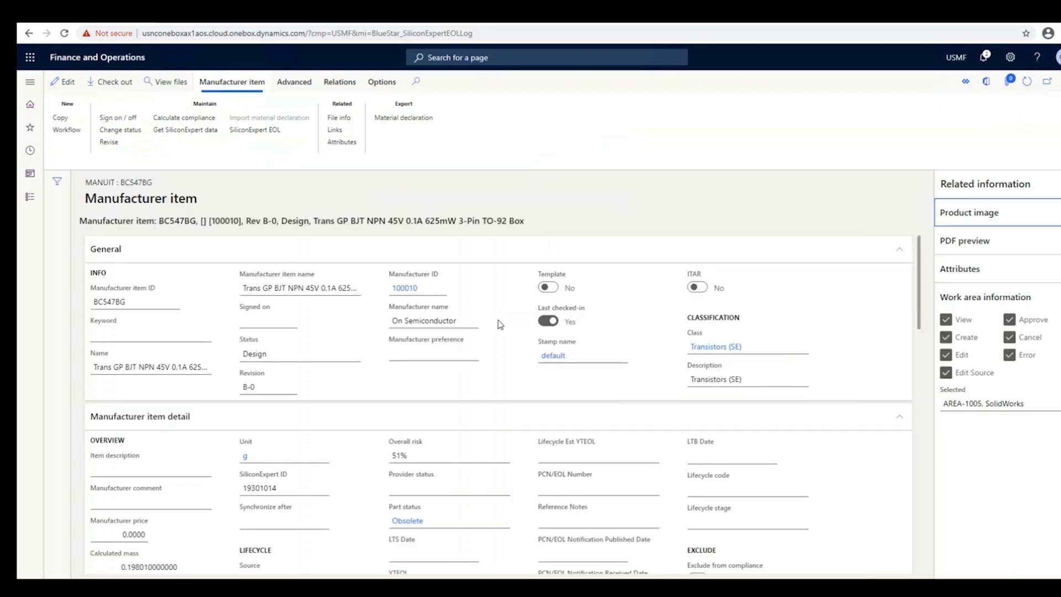
scroll(489, 329, down, 4)
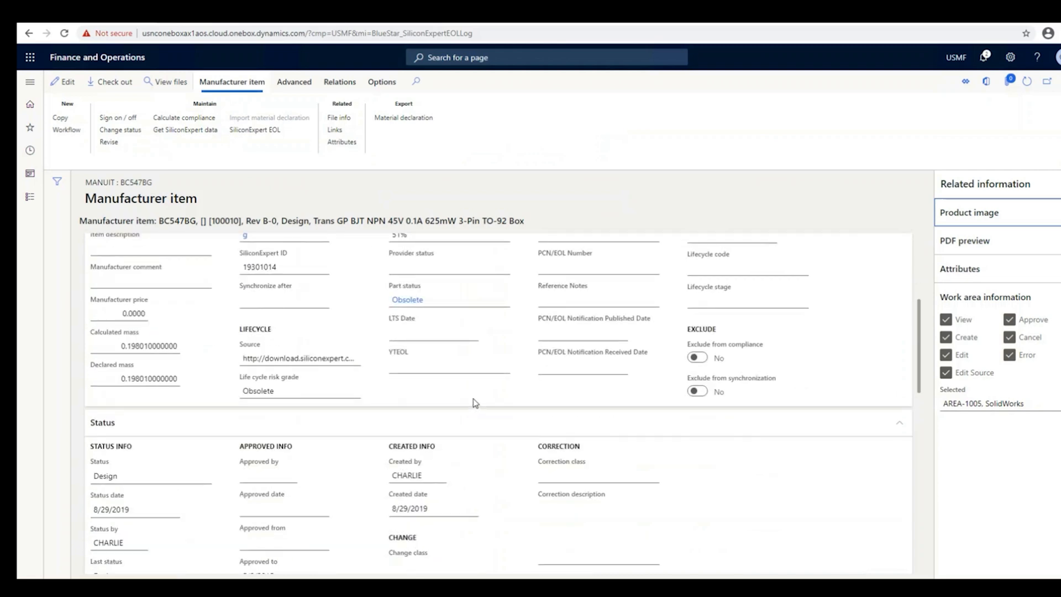
scroll(474, 403, up, 4)
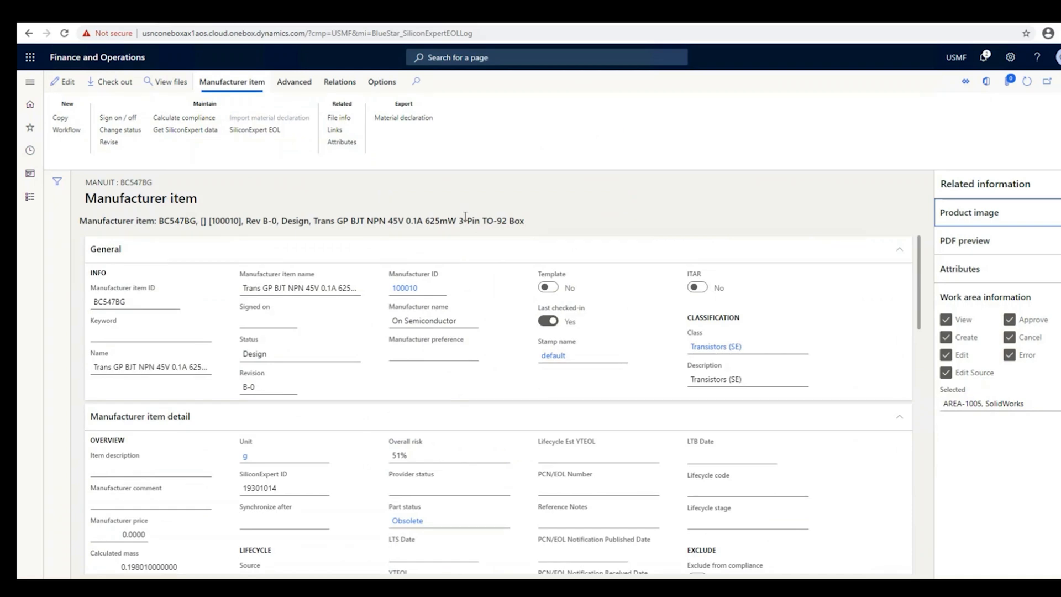
Create a workflow for manufacturer item BC547BG from the EOL Workflow template WF100215
click(68, 131)
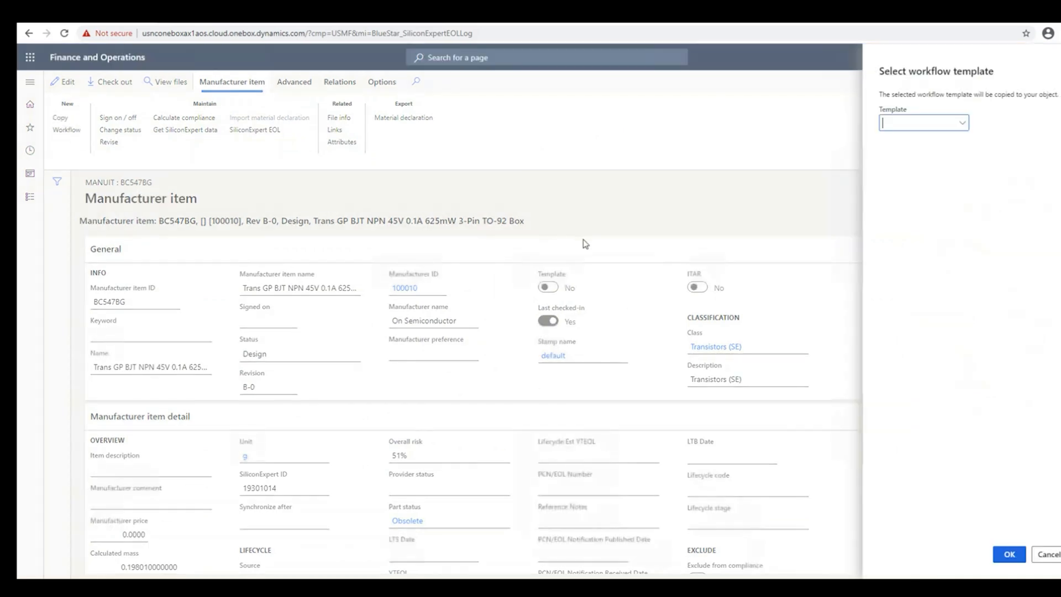
click(962, 126)
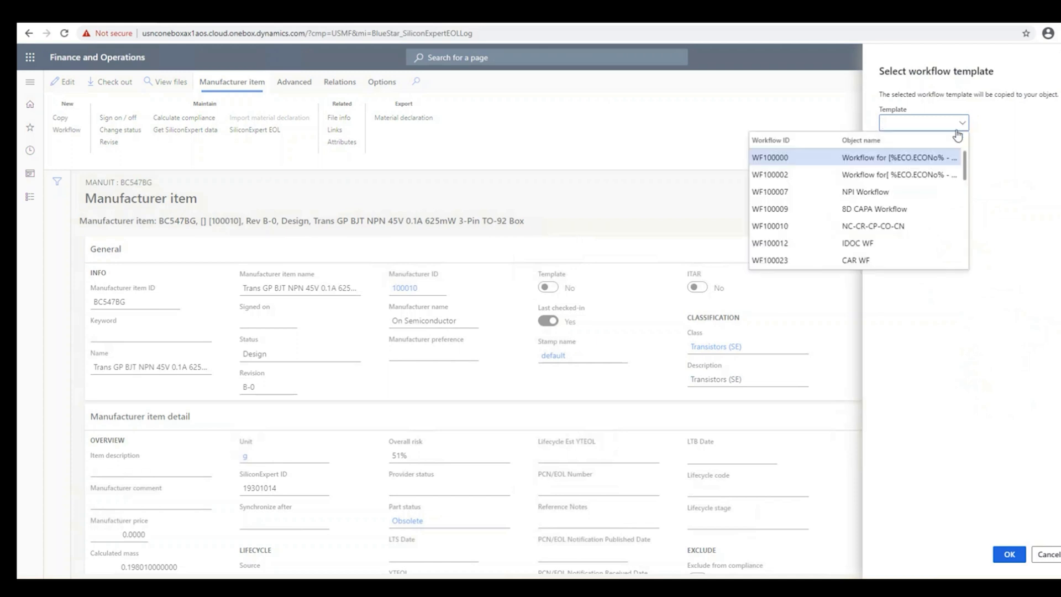
scroll(912, 205, down, 4)
scroll(912, 206, down, 5)
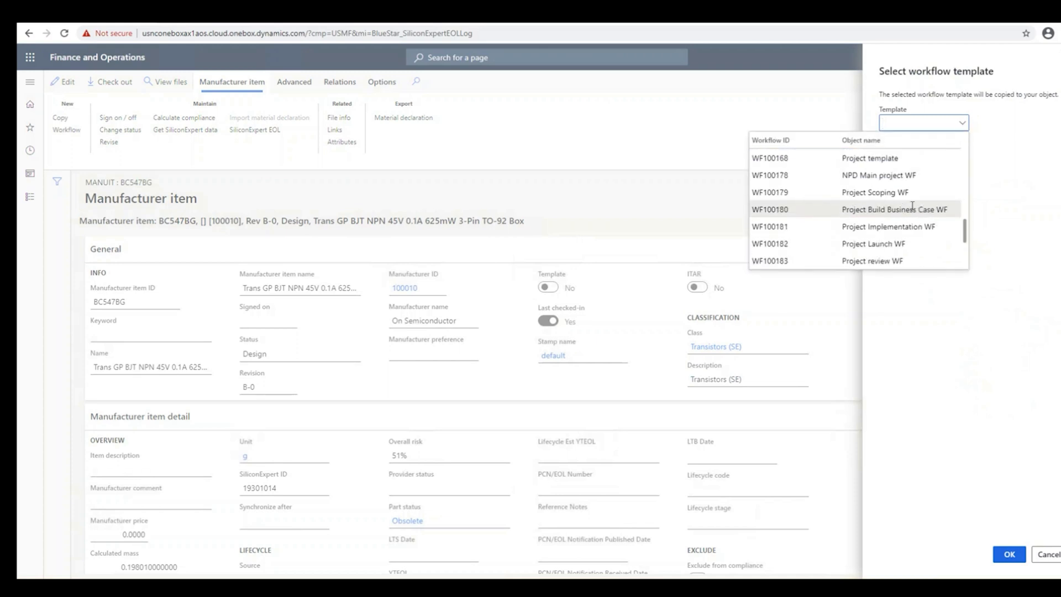
click(849, 260)
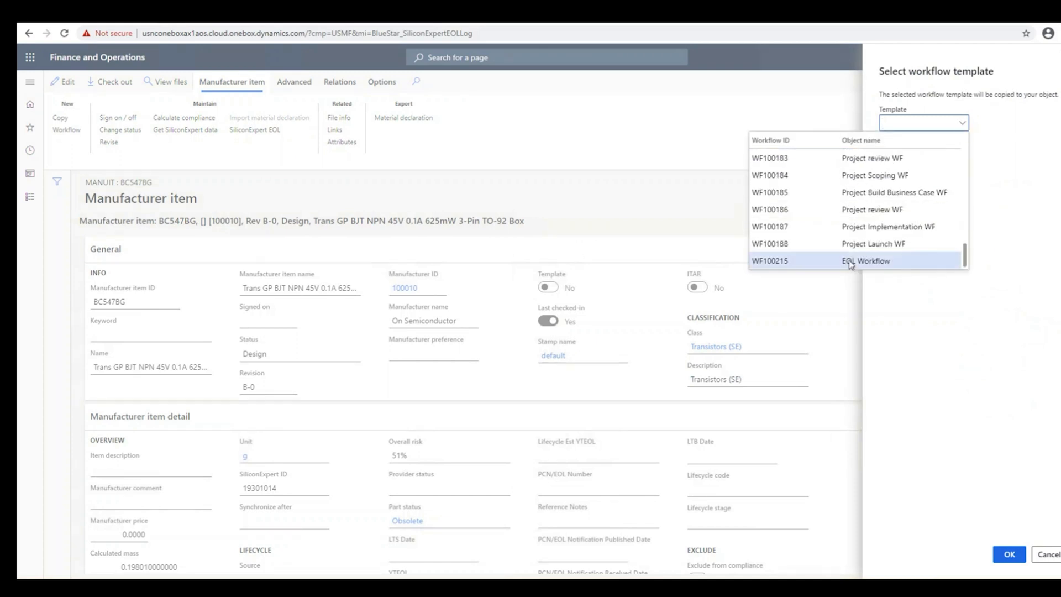
click(1013, 560)
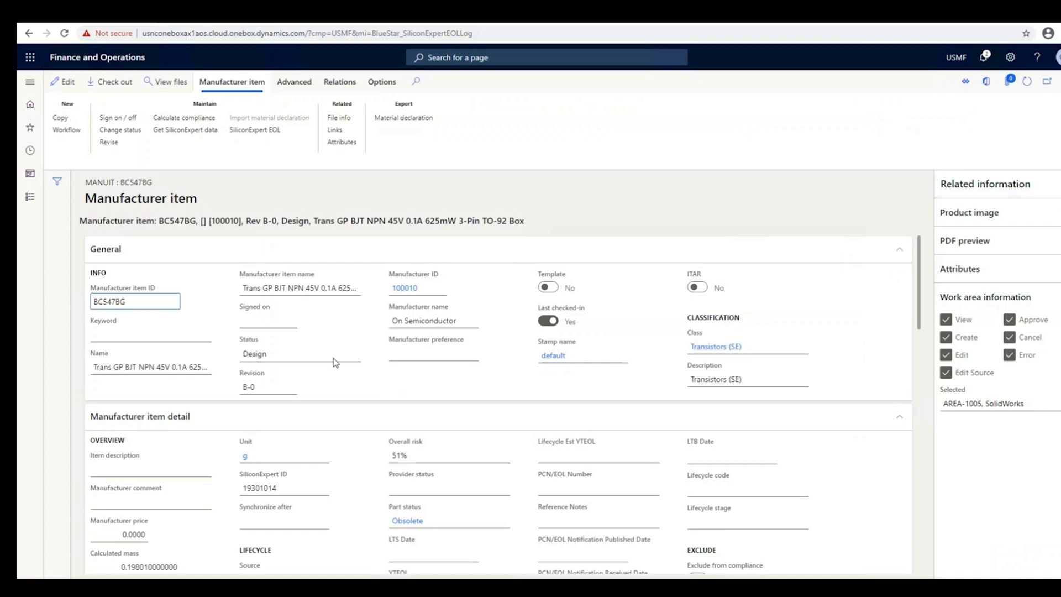
View the manufacturer item's workflow and examine its task diagram and the task list with responsible persons and statuses
click(339, 82)
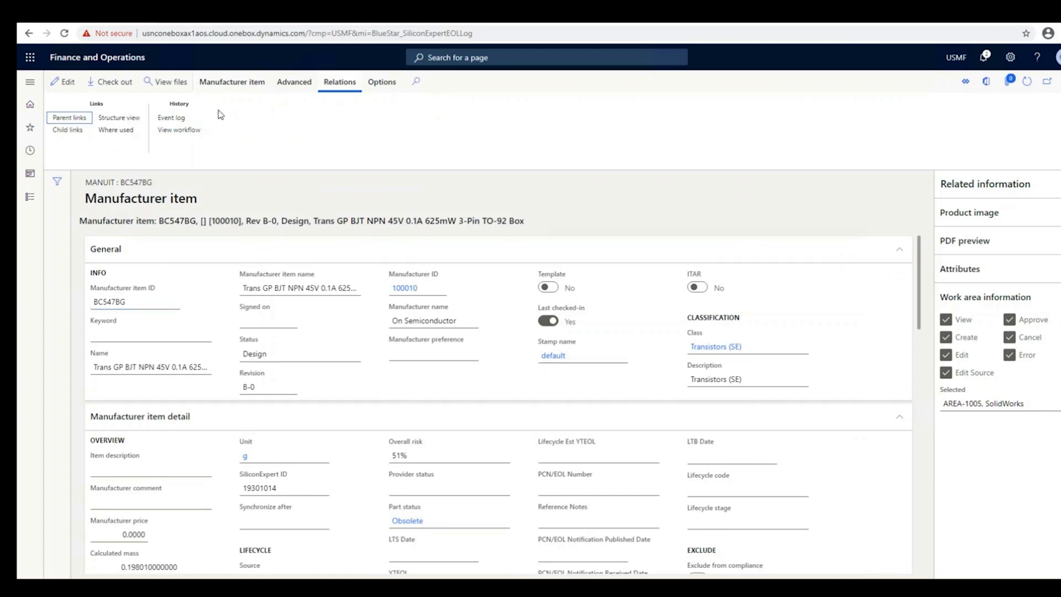
click(179, 129)
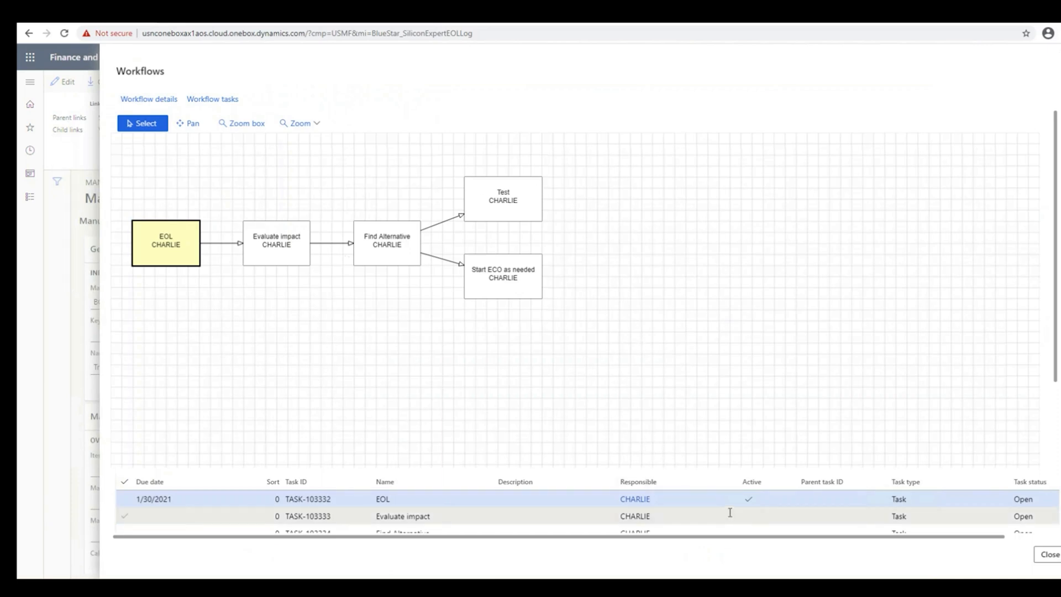
scroll(729, 513, down, 2)
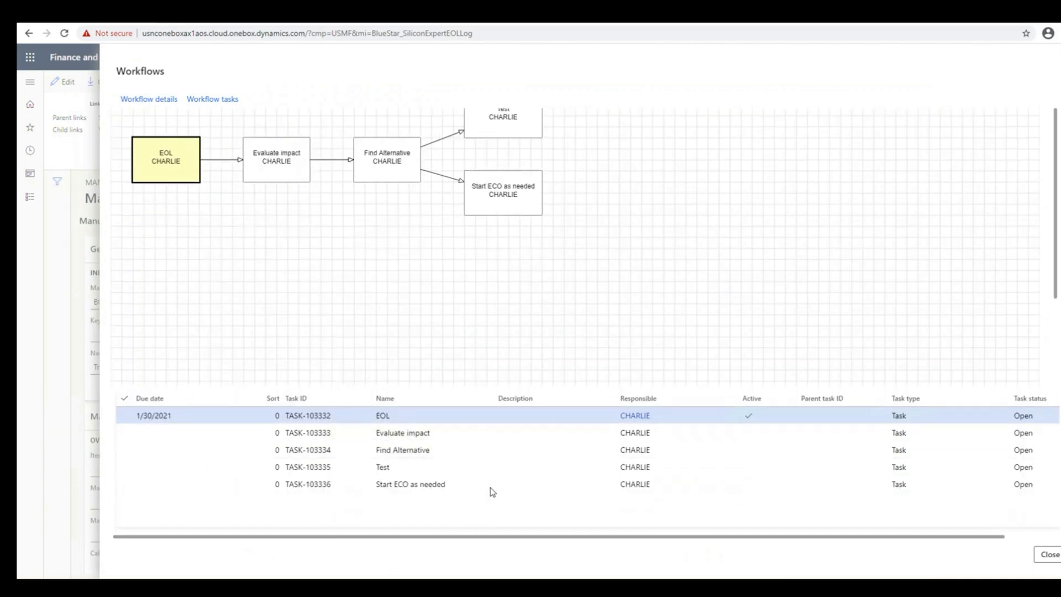
scroll(567, 327, up, 2)
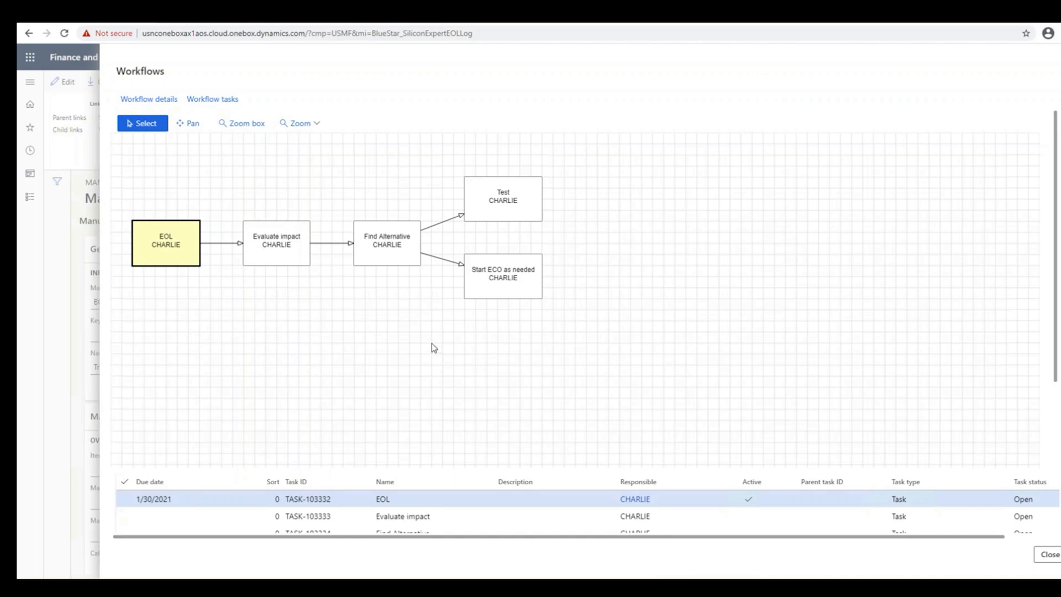
scroll(401, 396, down, 2)
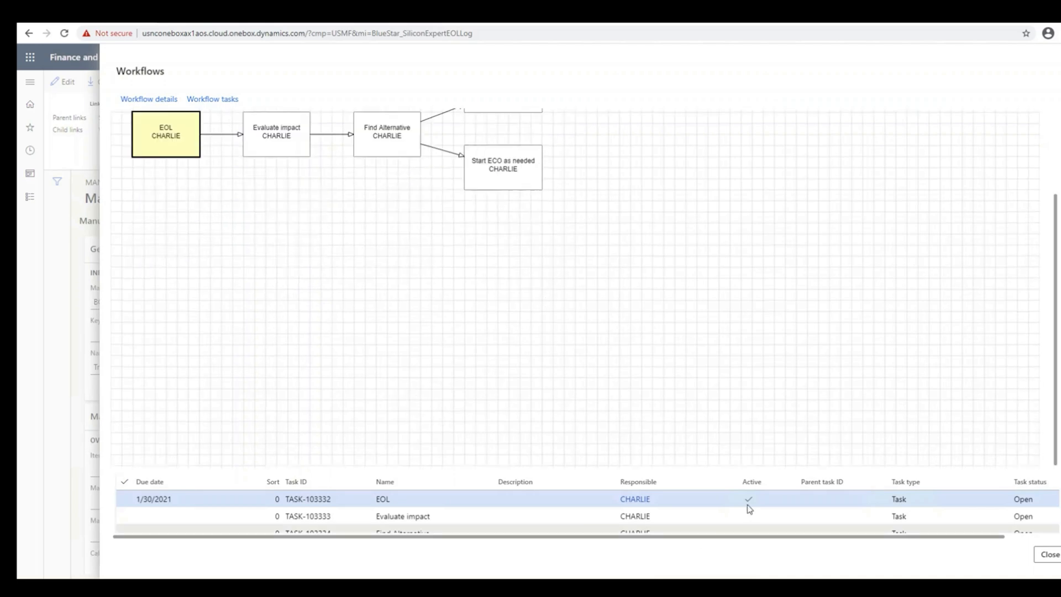
scroll(748, 504, down, 2)
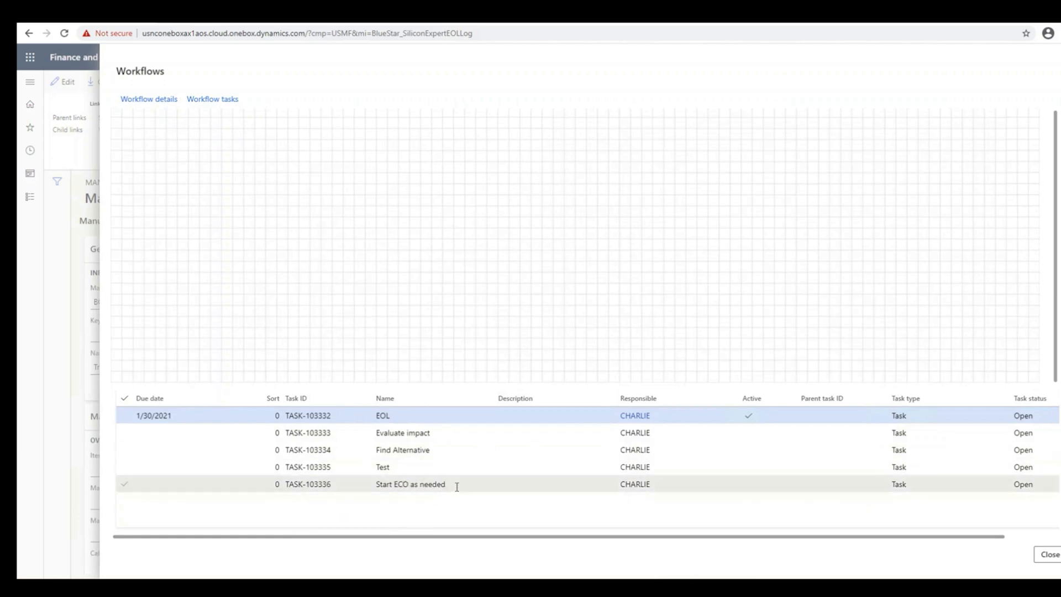
scroll(392, 269, up, 2)
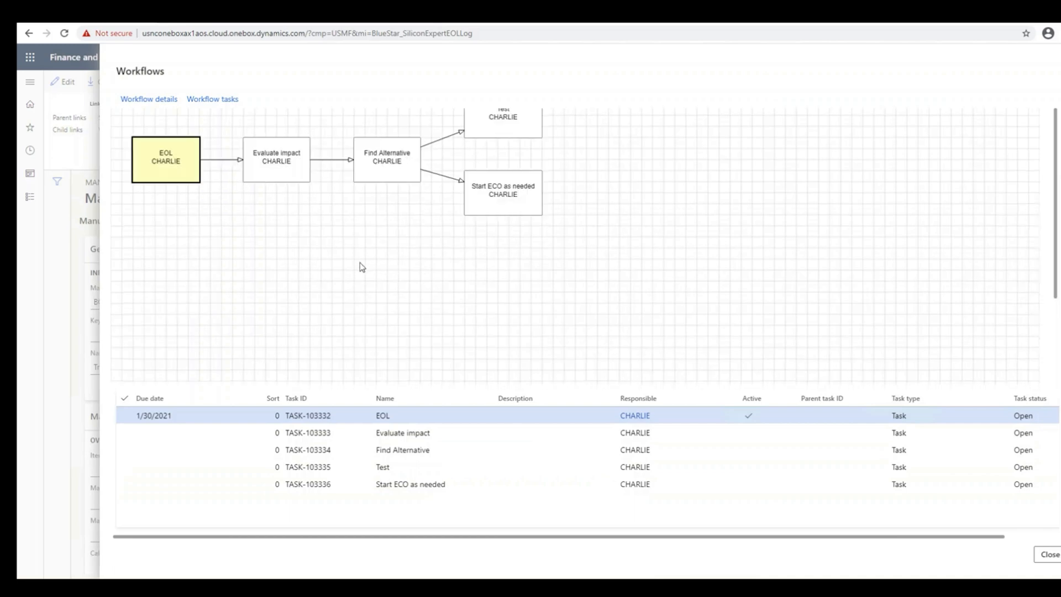